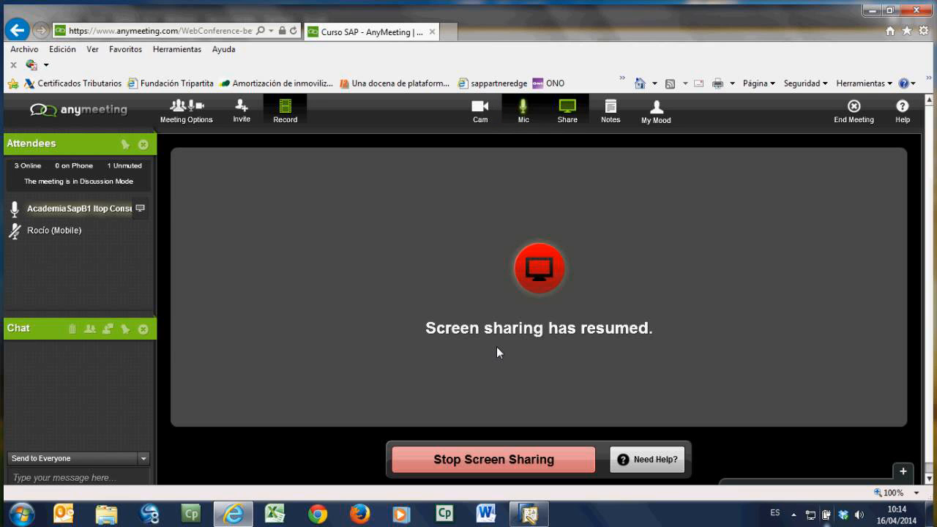
Step: Switch to SAP Business One and browse the SAP Business One 9.0 topic tree in a widened general help window
left_click(544, 516)
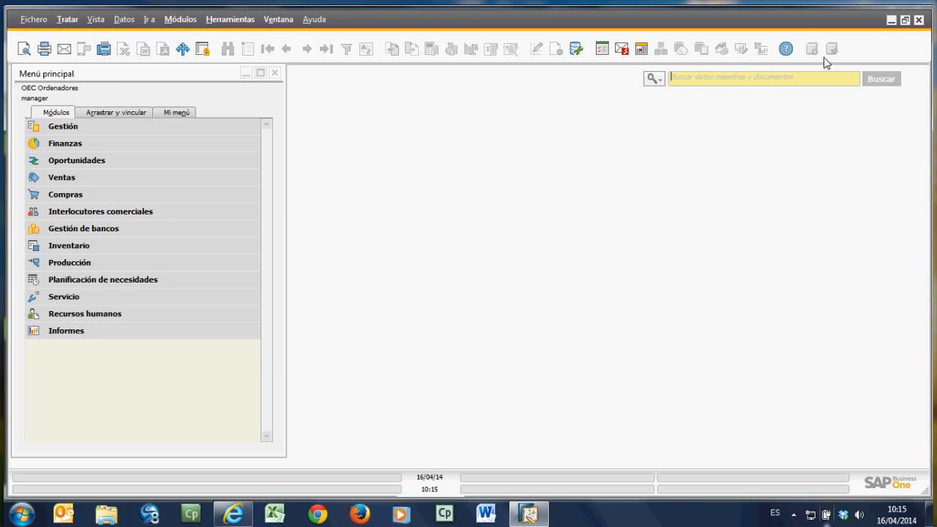
left_click(786, 49)
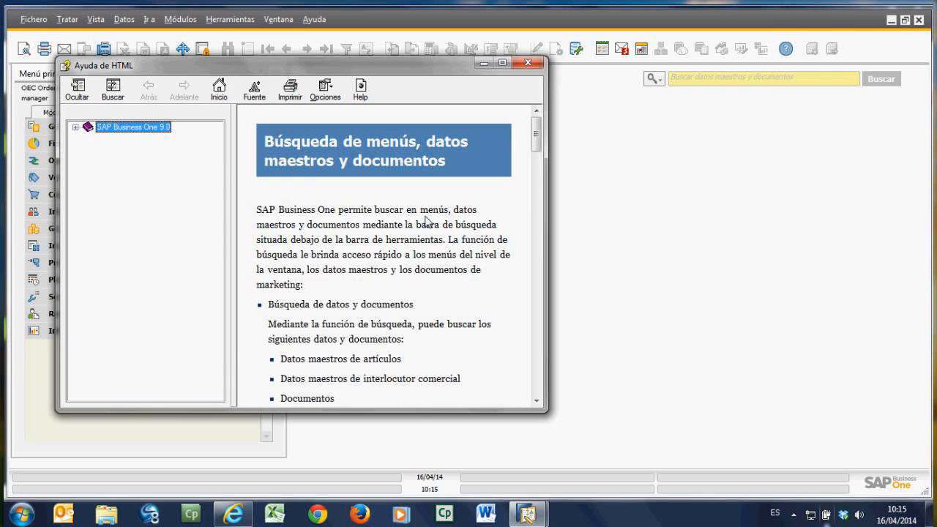
left_click_drag(554, 407, 664, 407)
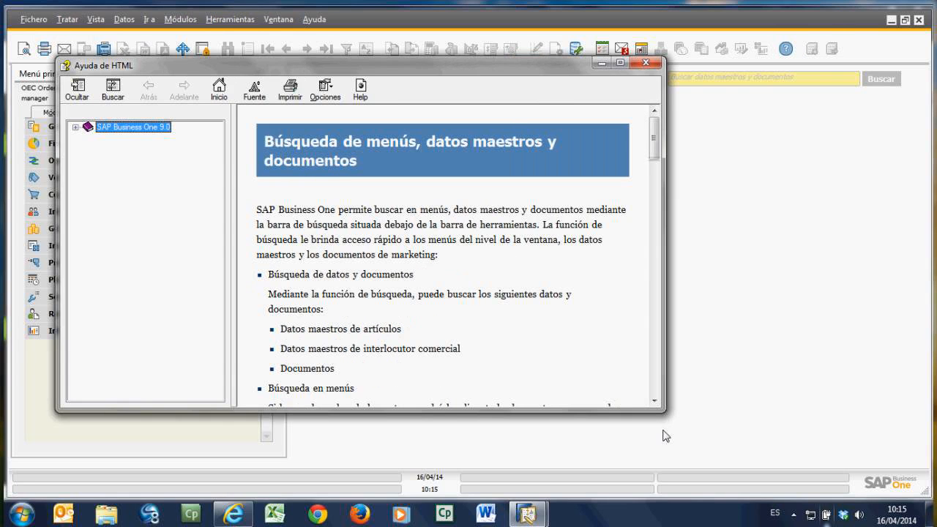
left_click(76, 128)
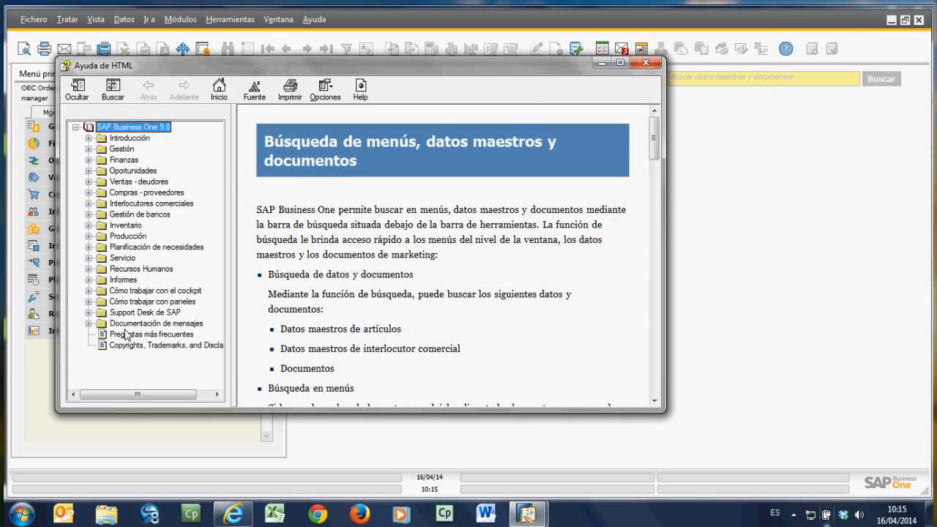
left_click(645, 64)
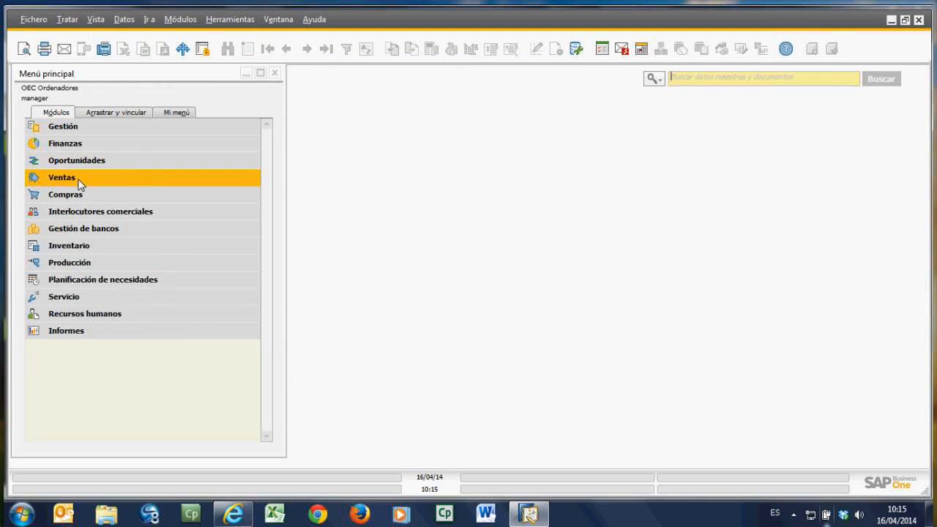
Step: Open a new Entrega document from the Ventas module and view the help page for that form
left_click(79, 181)
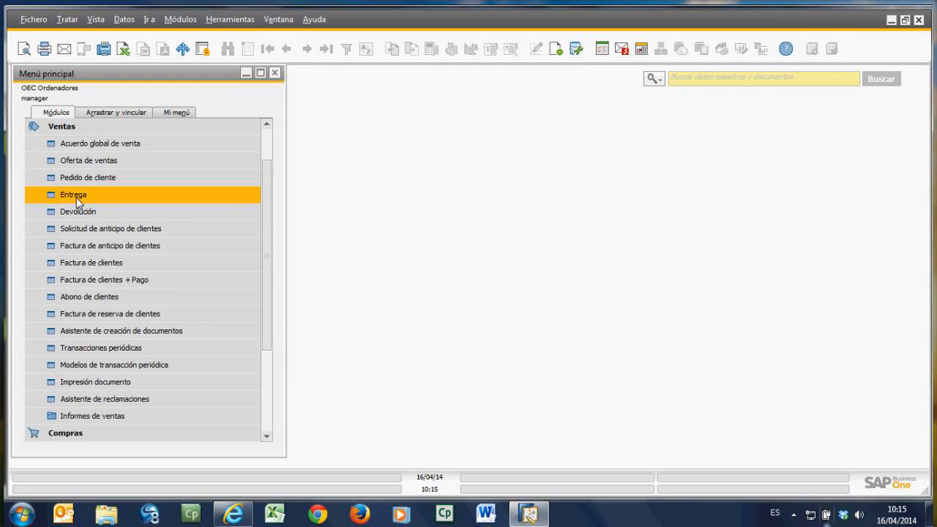
left_click(76, 198)
left_click(786, 50)
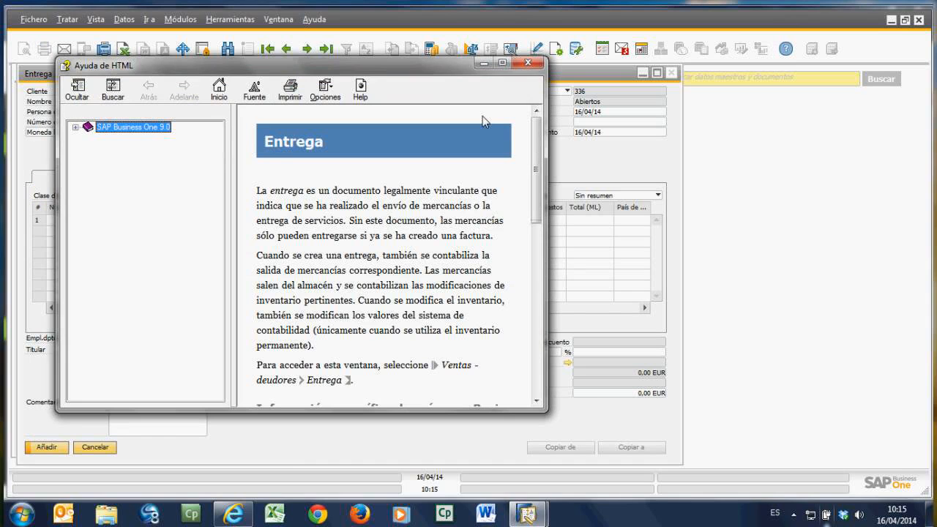
left_click(528, 63)
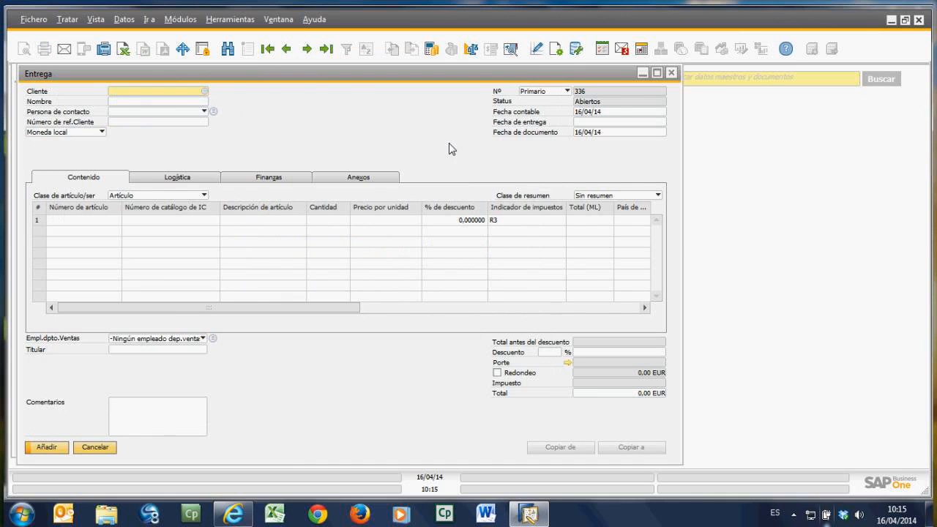
Step: Read the field-level help for Fecha contable in an enlarged help window, and close the Entrega form
right_click(523, 120)
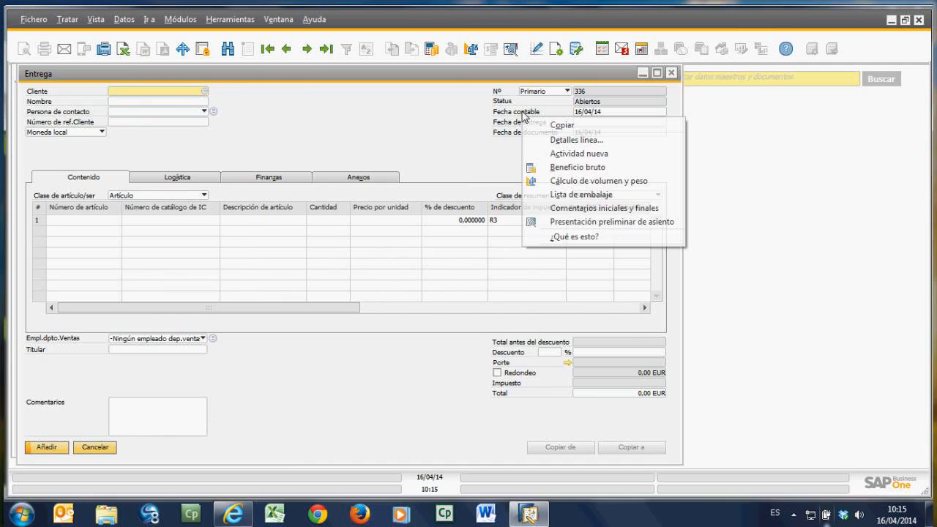
left_click(595, 237)
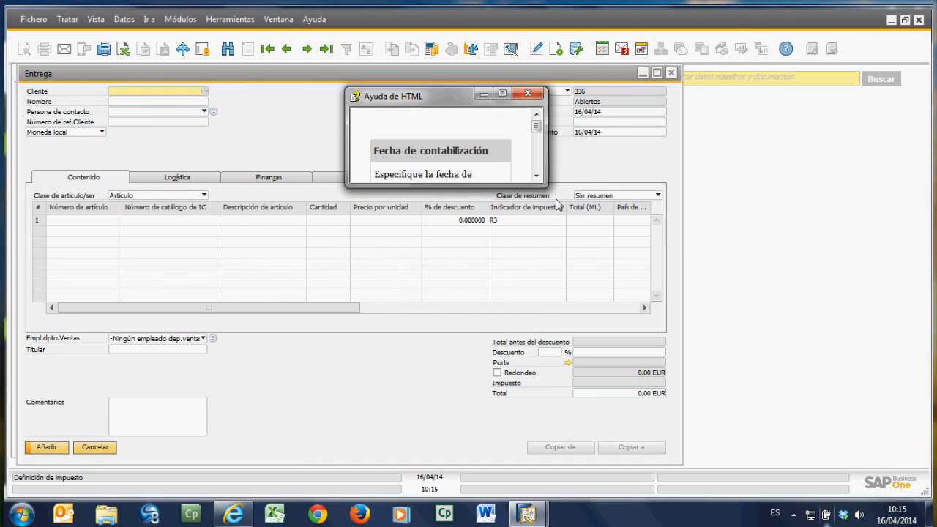
left_click_drag(547, 179, 736, 318)
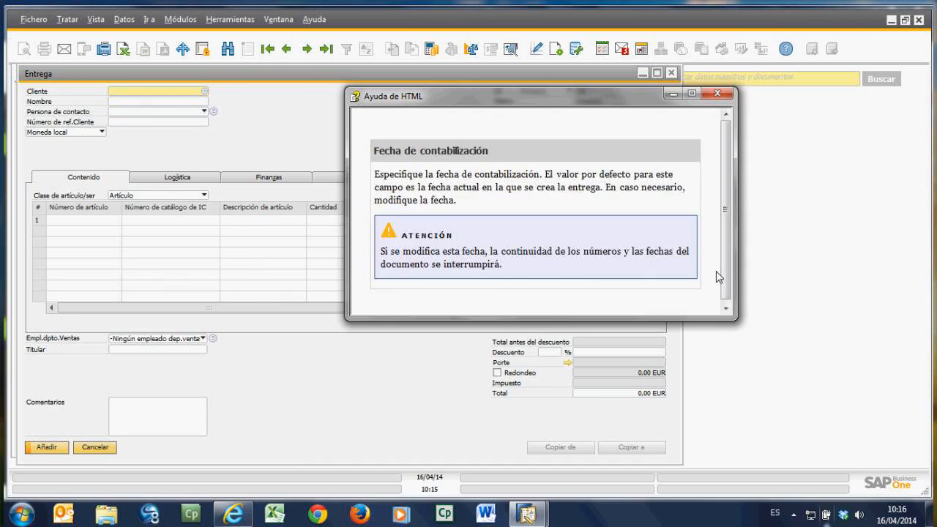
left_click_drag(588, 96, 538, 224)
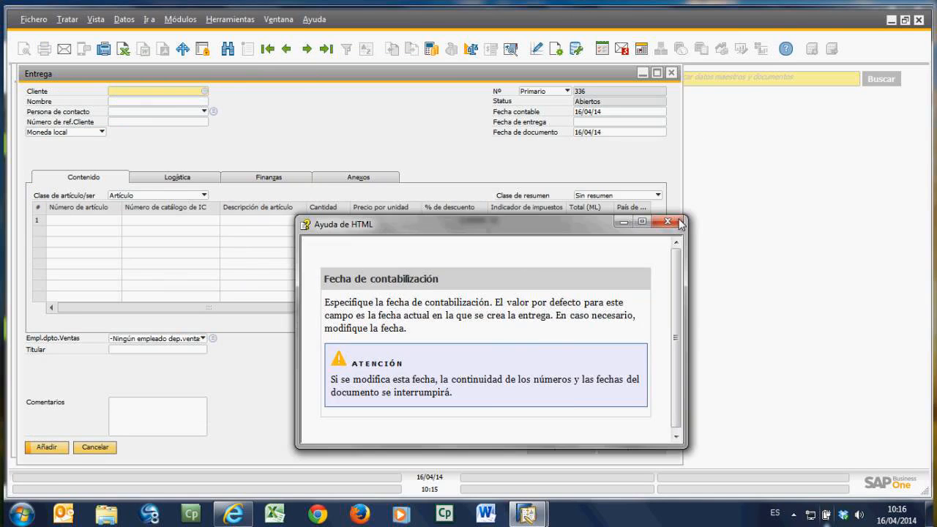
left_click(666, 221)
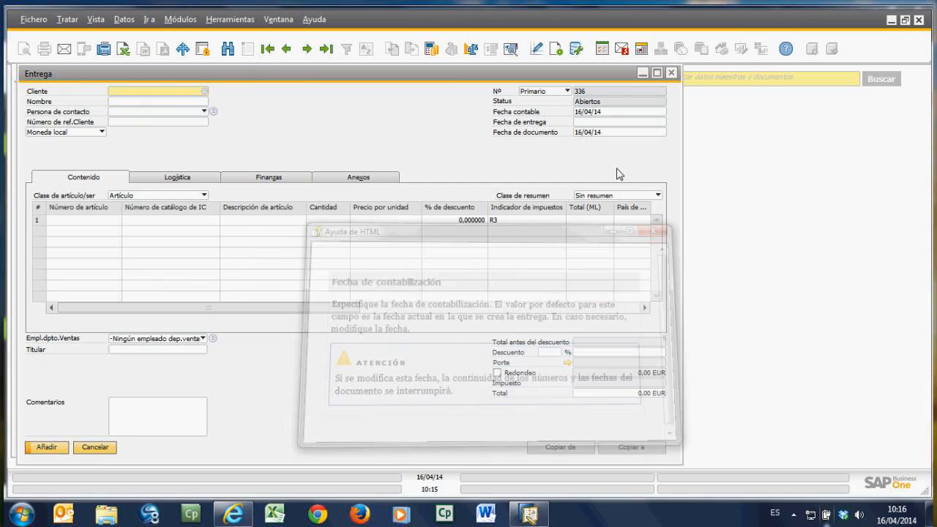
left_click(671, 73)
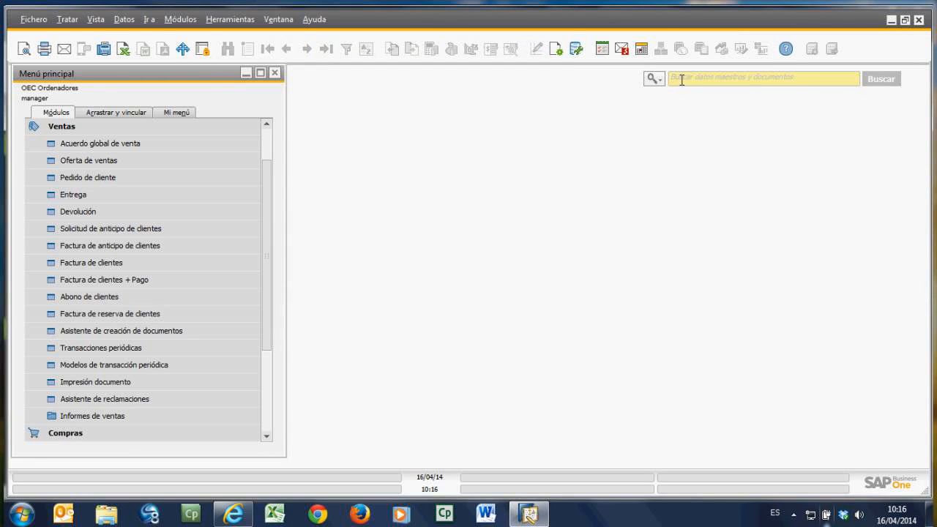
Step: Review the accounting data, general data and basic initialization settings in Detalles empresa under Gestión's Inicialización sistema
left_click(67, 126)
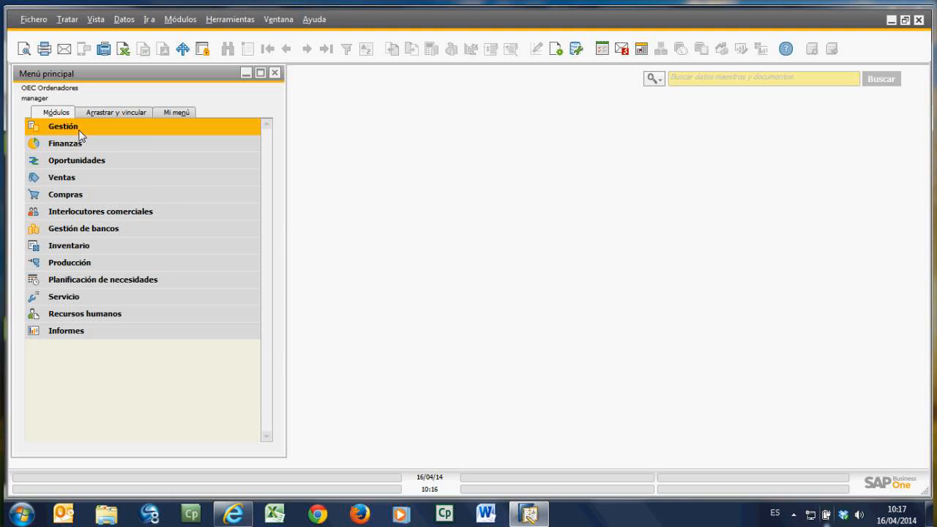
left_click(73, 127)
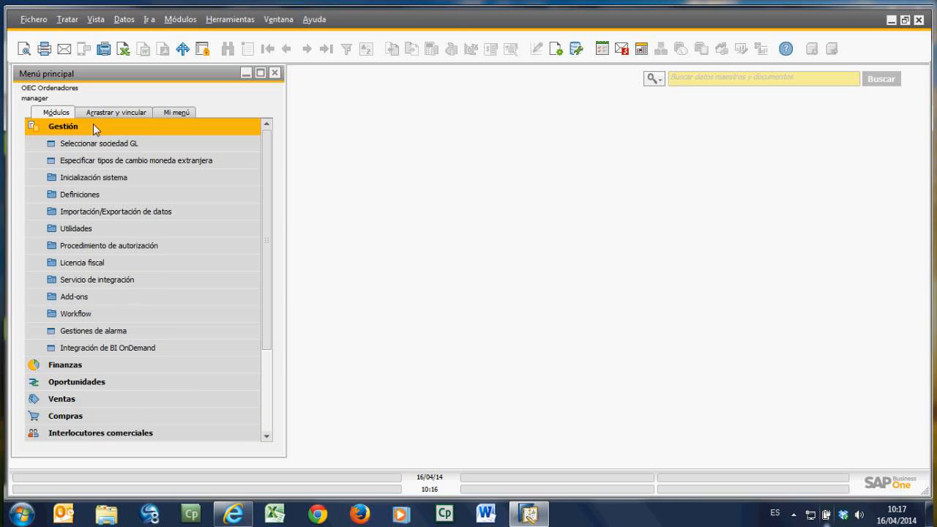
left_click(95, 176)
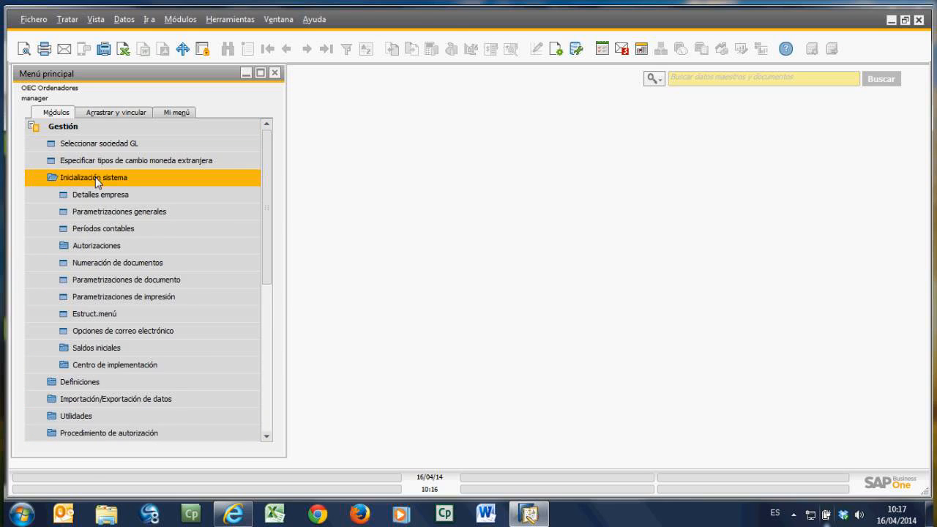
left_click(98, 194)
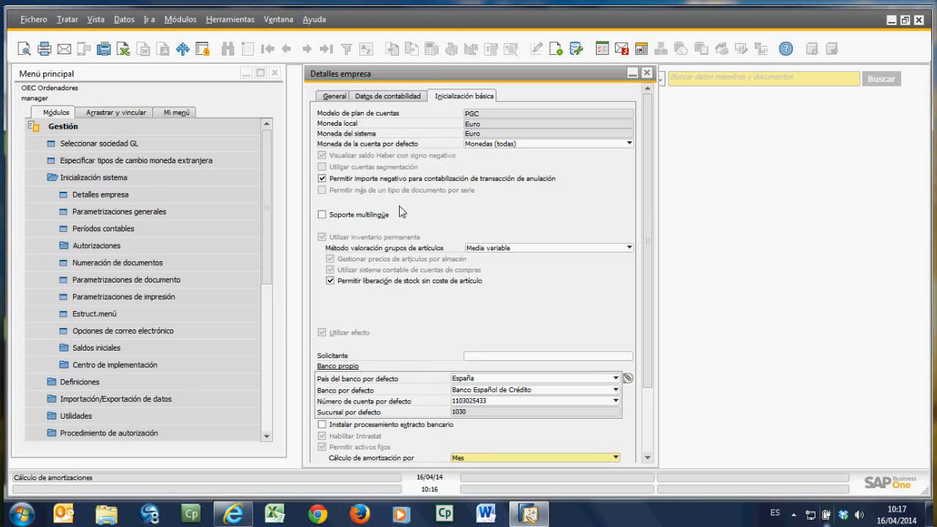
left_click(377, 101)
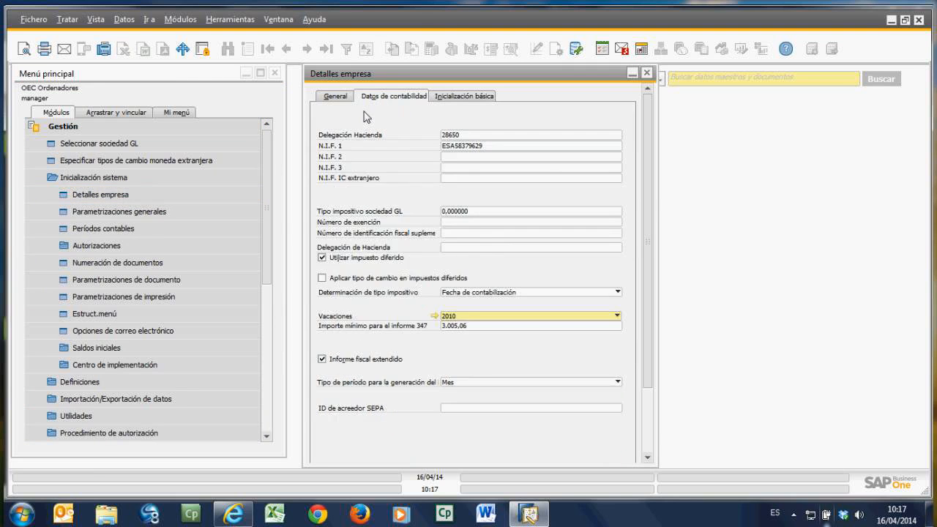
left_click(334, 98)
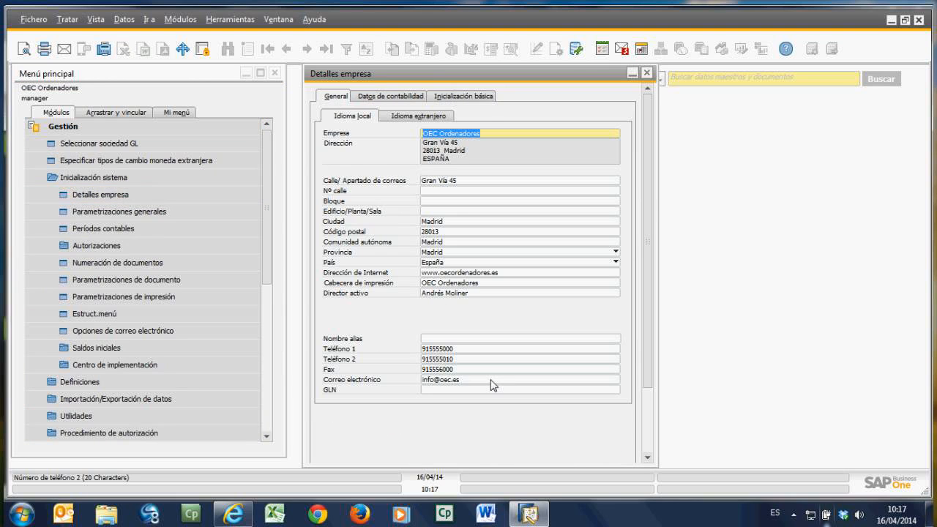
left_click(465, 96)
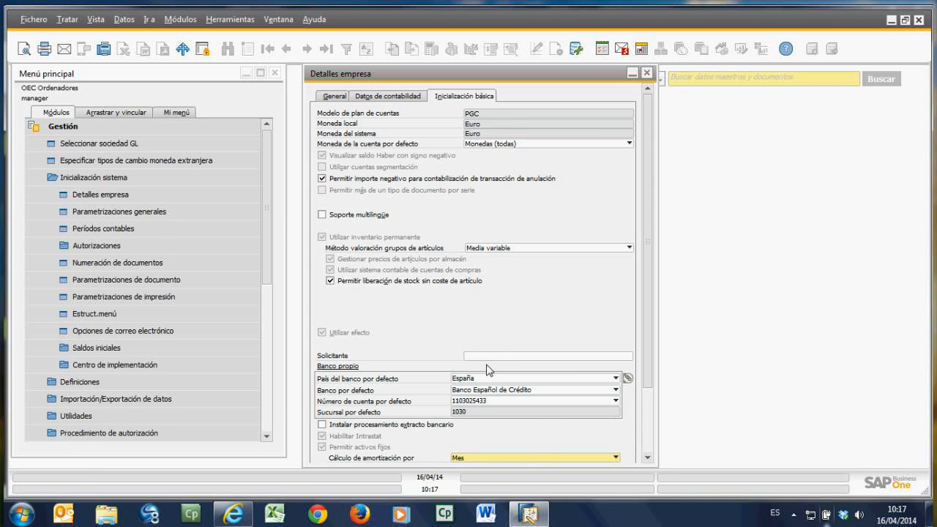
left_click(647, 73)
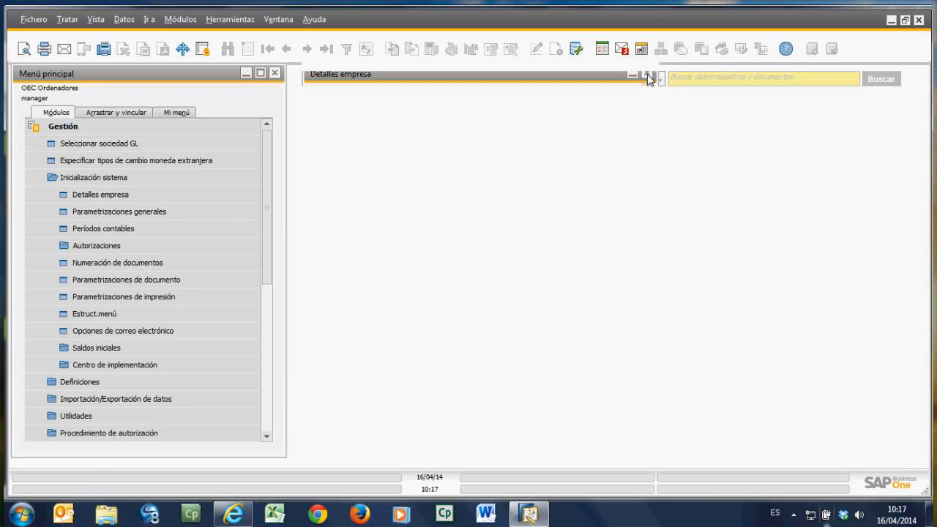
Step: View an existing user record in the Usuarios definition under Gestión's general Definiciones, and close it without changes
left_click(94, 177)
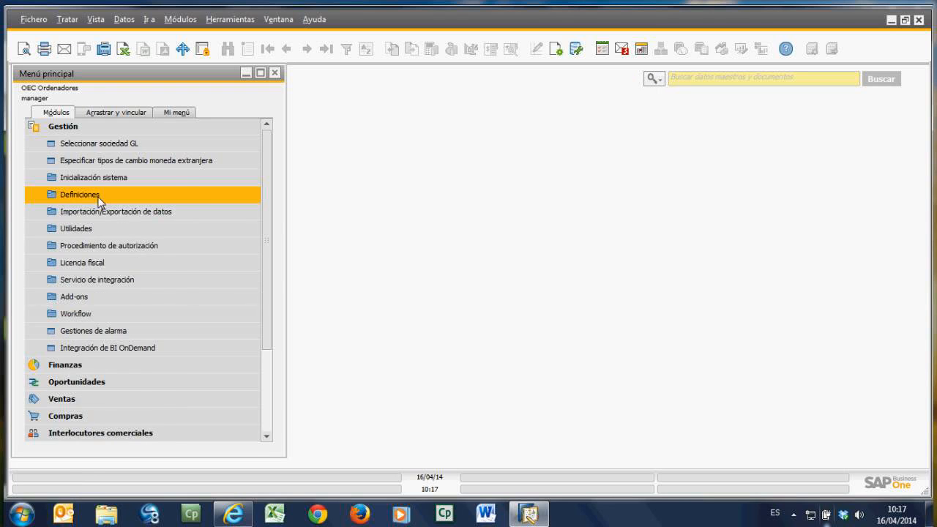
left_click(80, 194)
left_click(85, 211)
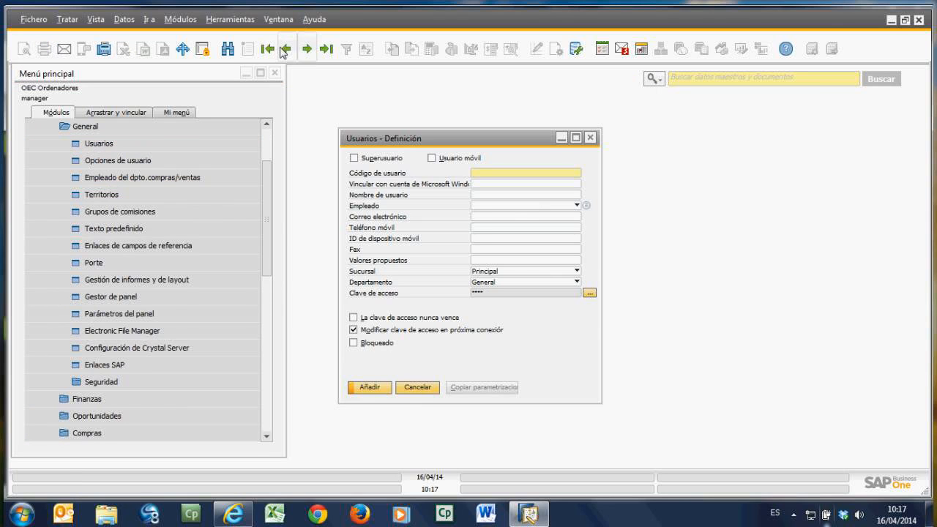
left_click(275, 51)
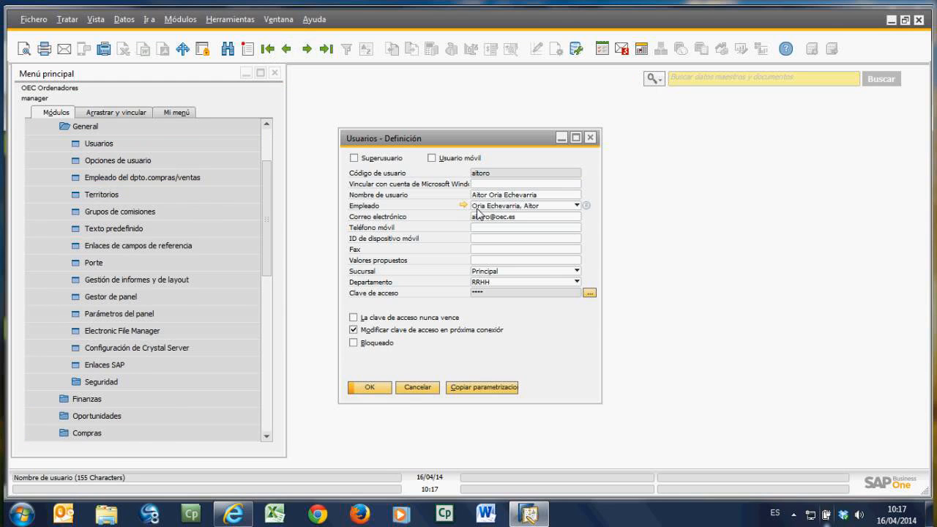
left_click(416, 388)
scroll(184, 187, "up", 2)
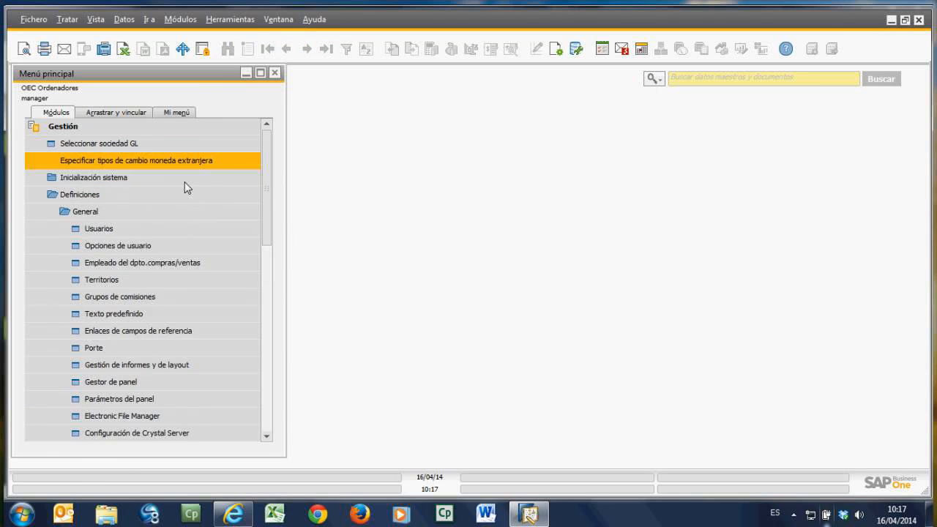
left_click(96, 210)
Step: Examine the Visualizar settings for language, formats and decimals in Parametrizaciones generales under Inicialización sistema
left_click(103, 178)
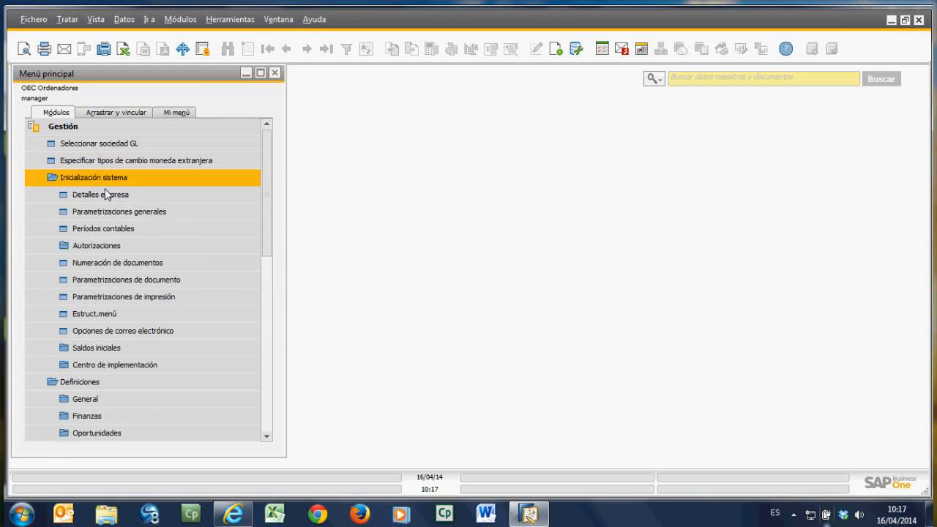
left_click(117, 211)
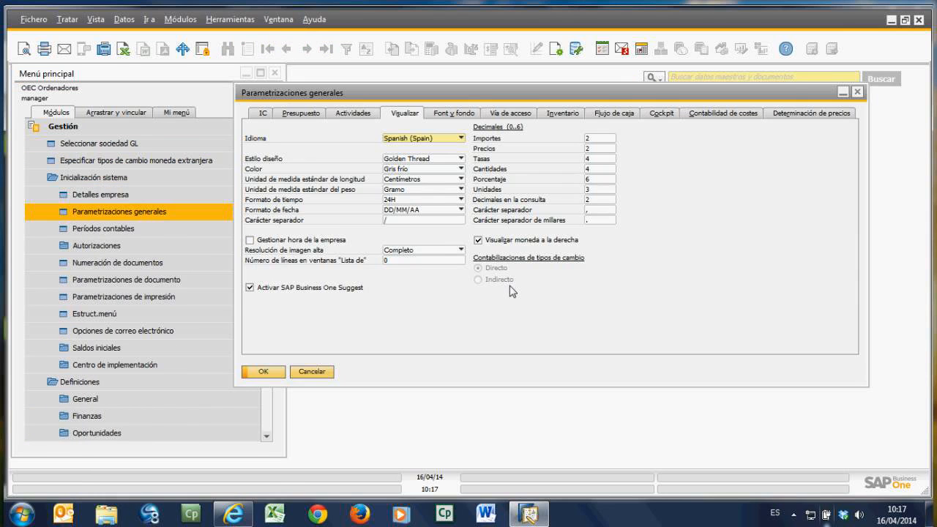
left_click(463, 96)
left_click_drag(462, 94, 411, 93)
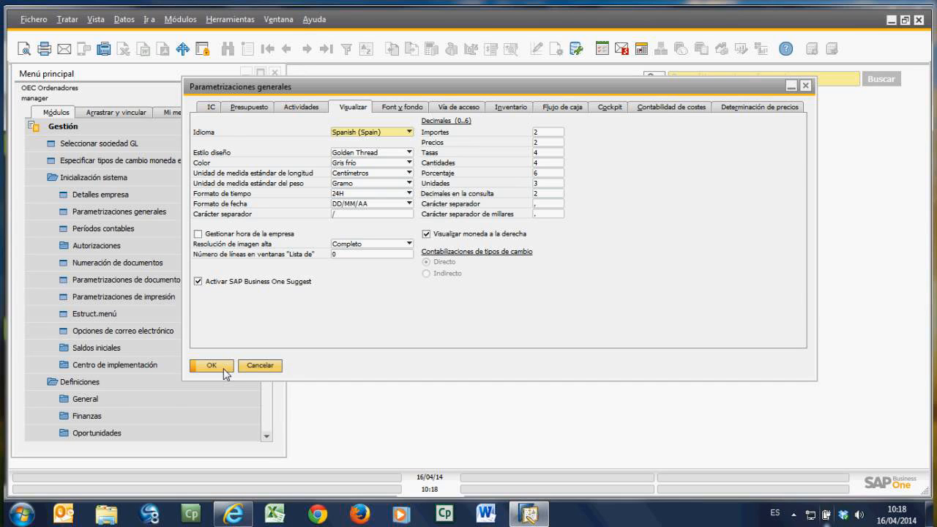
left_click(211, 365)
Step: Collapse the Gestión module and look through the entries of the Finanzas and Oportunidades modules
left_click(82, 178)
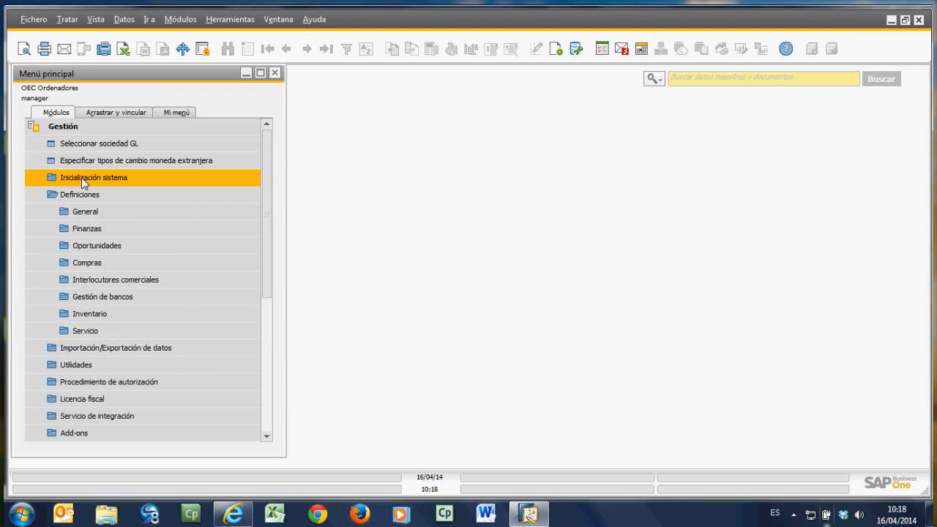
left_click(78, 130)
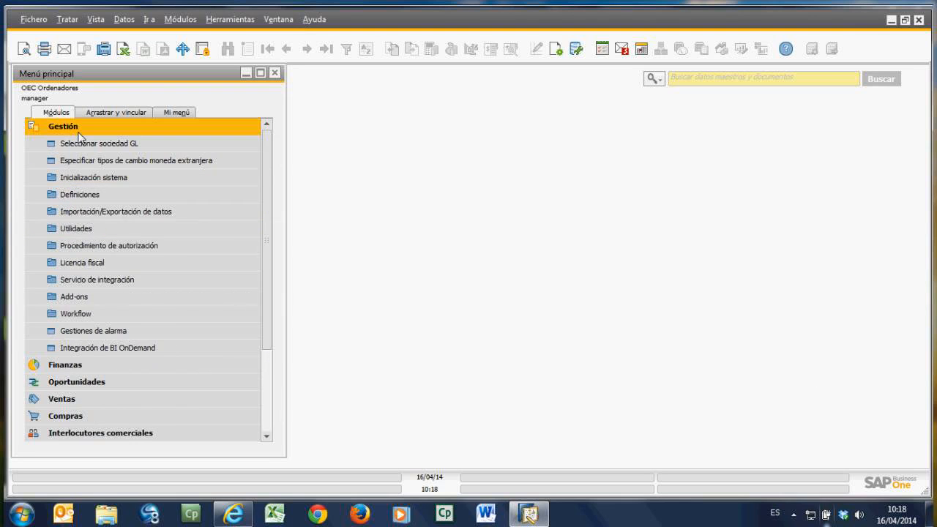
left_click(76, 132)
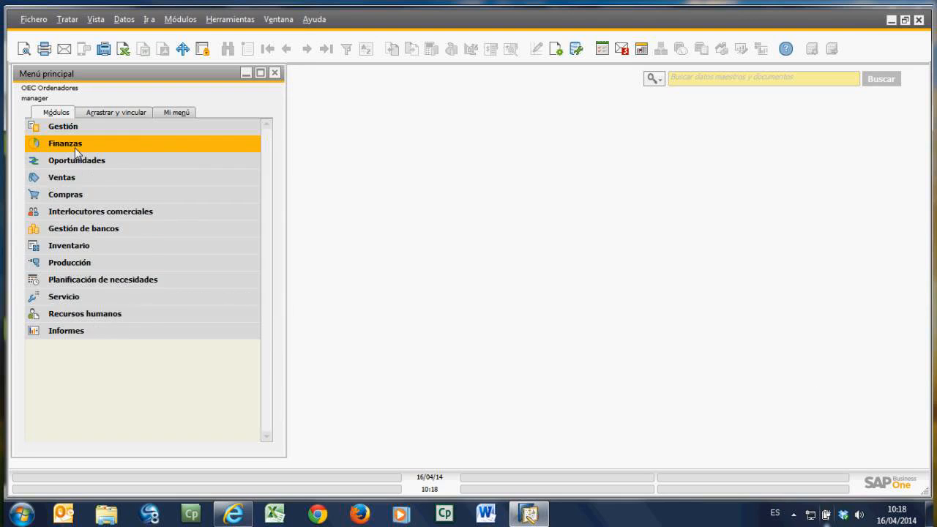
left_click(74, 145)
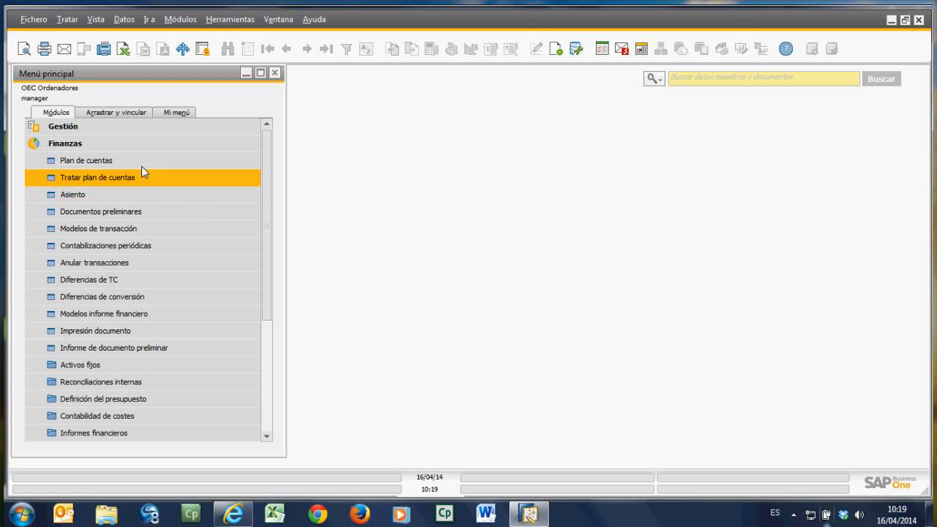
left_click(78, 144)
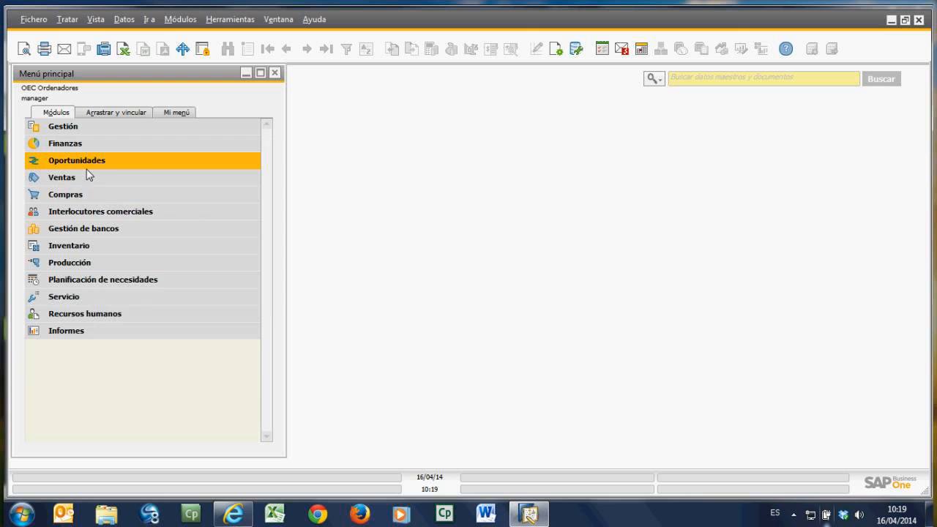
left_click(86, 166)
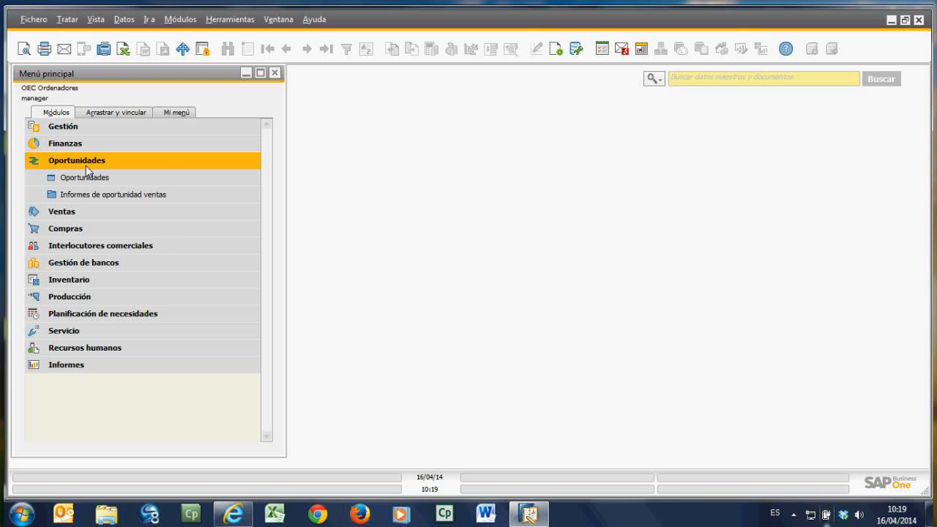
Step: Look through the entries of the Ventas and Compras modules, collapsing each module after viewing it
left_click(86, 165)
left_click(81, 182)
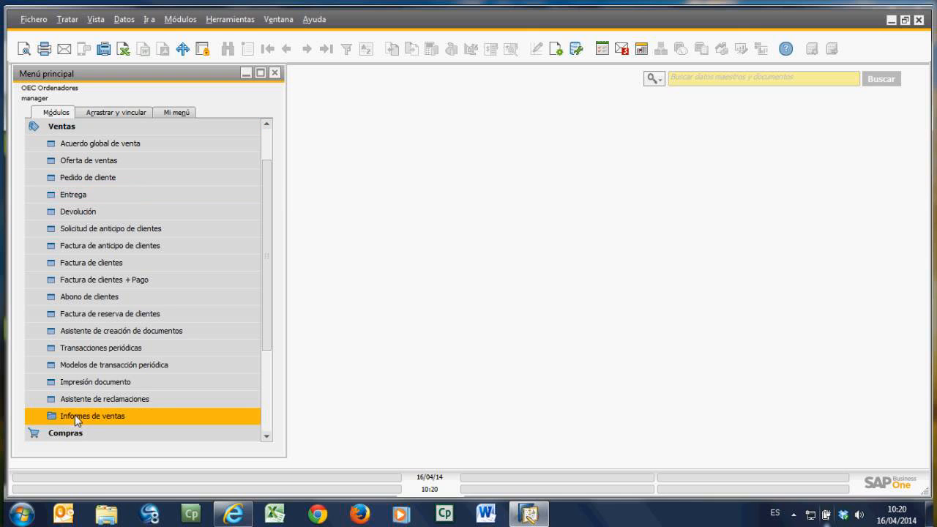
left_click(75, 132)
left_click(75, 195)
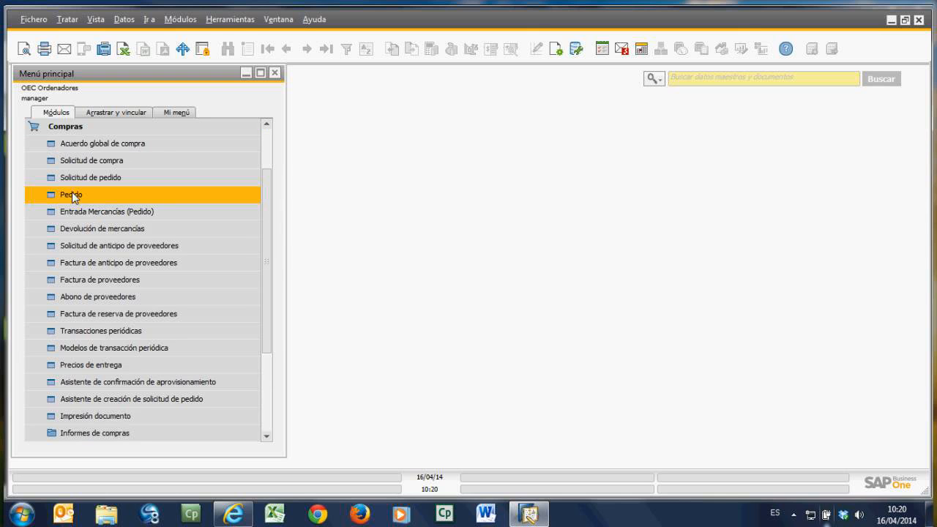
left_click(81, 132)
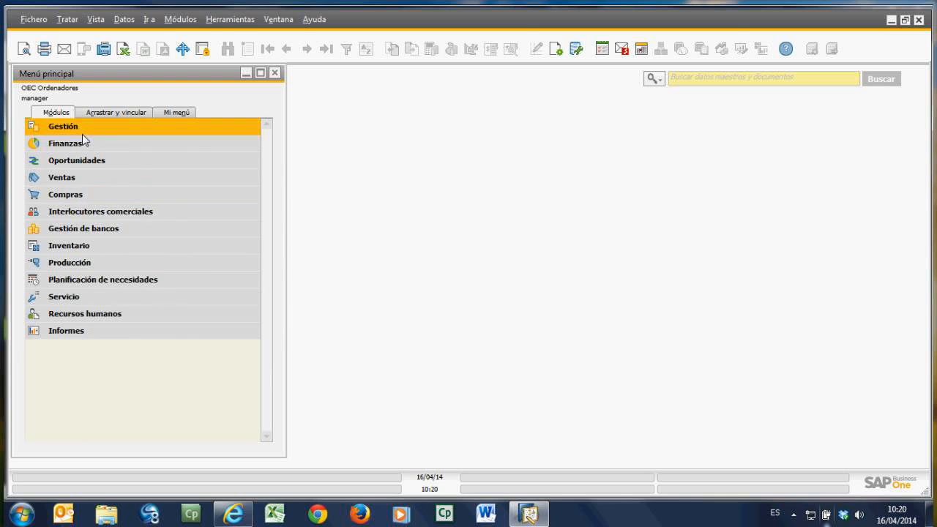
Step: Look through the entries of the Interlocutores comerciales and Gestión de bancos modules, and collapse both
left_click(83, 213)
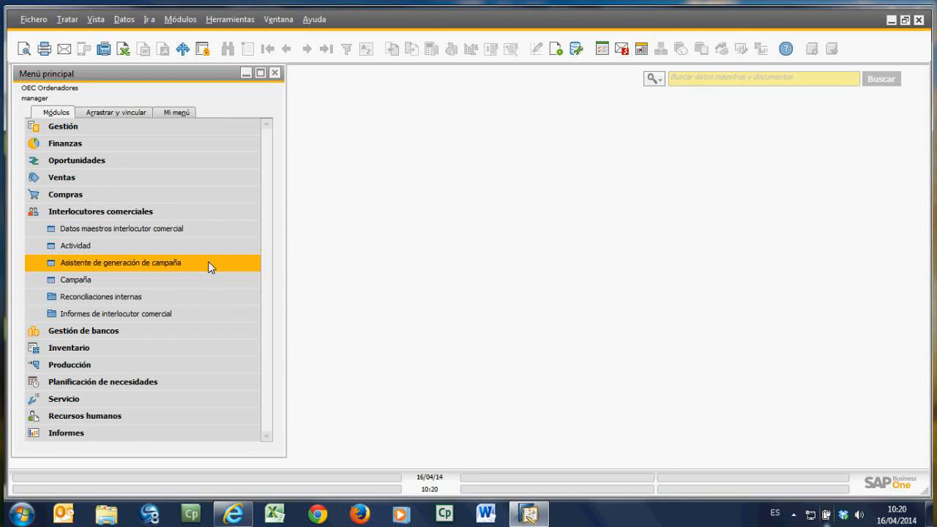
left_click(81, 211)
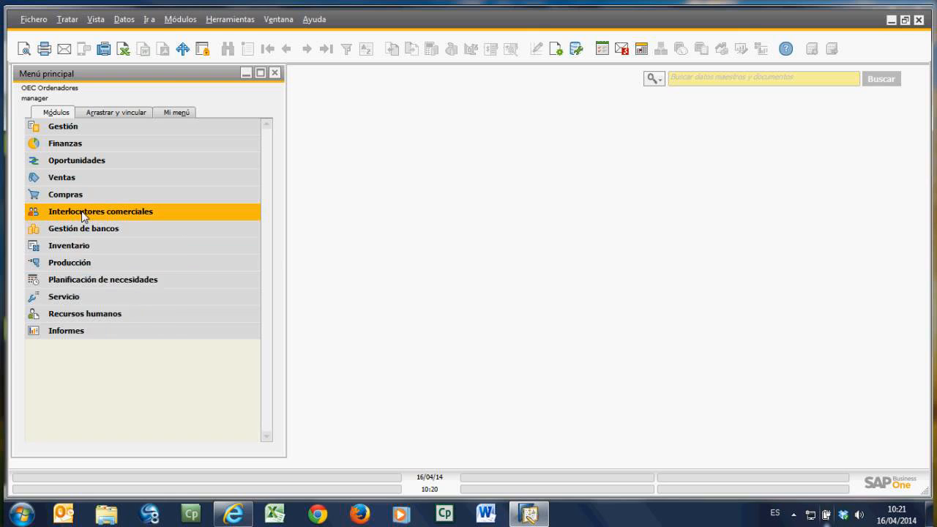
left_click(82, 229)
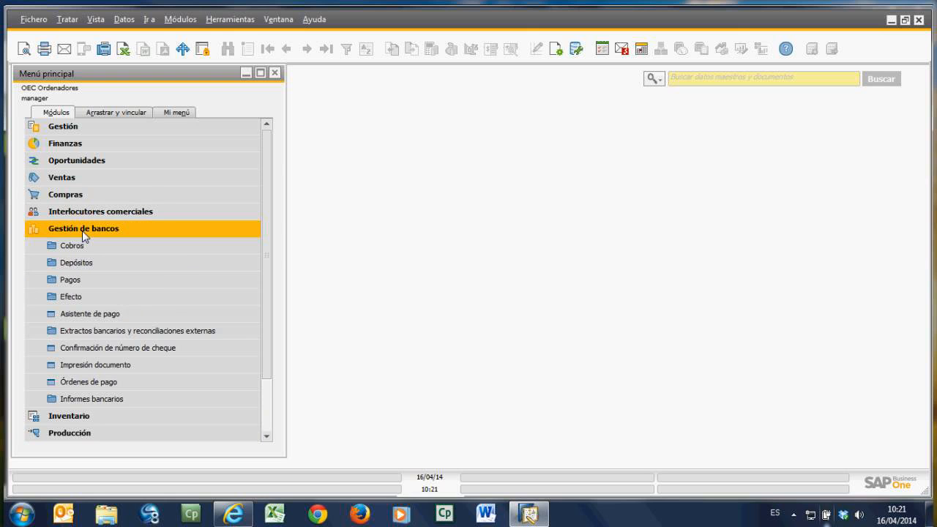
left_click(83, 231)
Step: Look through the entries of the Inventario and Producción modules, and collapse both
left_click(77, 246)
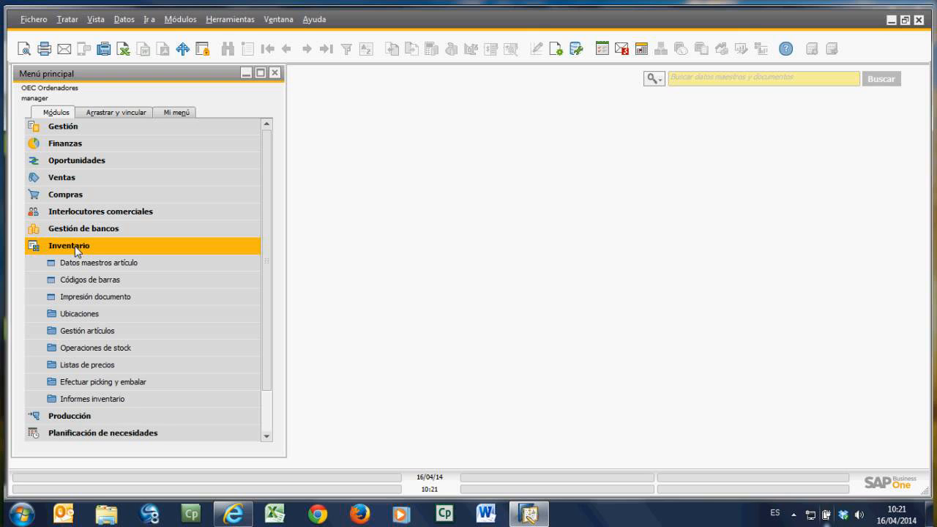
left_click(87, 262)
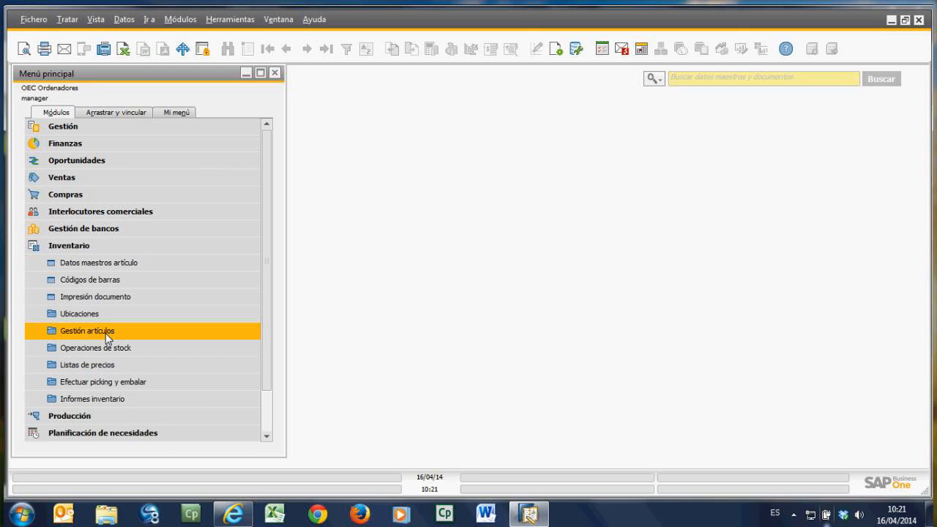
left_click(67, 253)
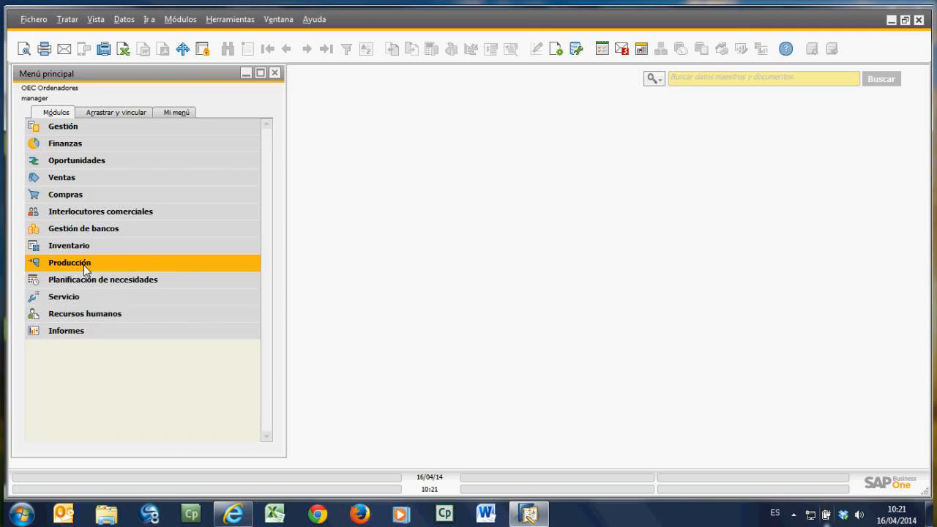
left_click(84, 265)
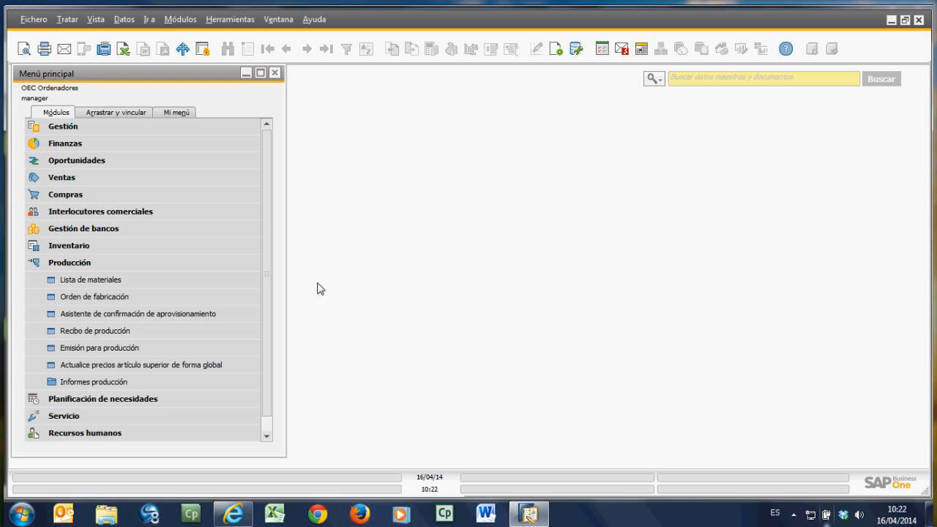
left_click(121, 262)
Step: Look through the entries of the Planificación de necesidades and Servicio modules, and collapse both
left_click(114, 281)
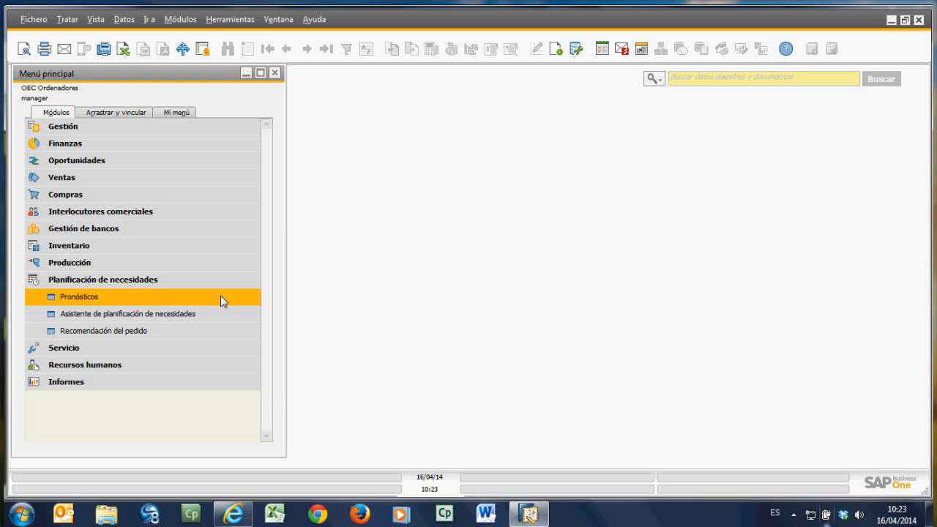
left_click(153, 283)
left_click(180, 302)
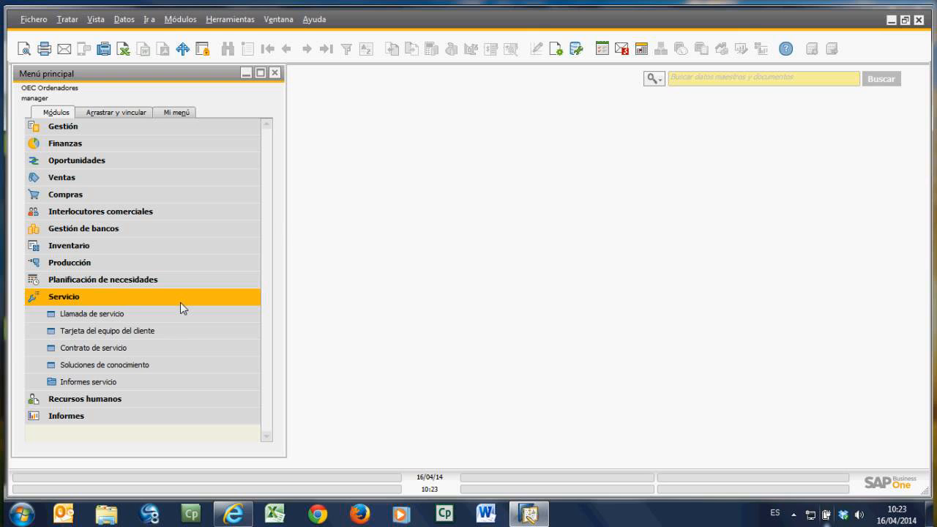
left_click(123, 295)
Step: Open the first employee record in Datos maestros empleado under Recursos humanos and review its Pertenencia, Personal, Finanzas and Gestión data
left_click(109, 315)
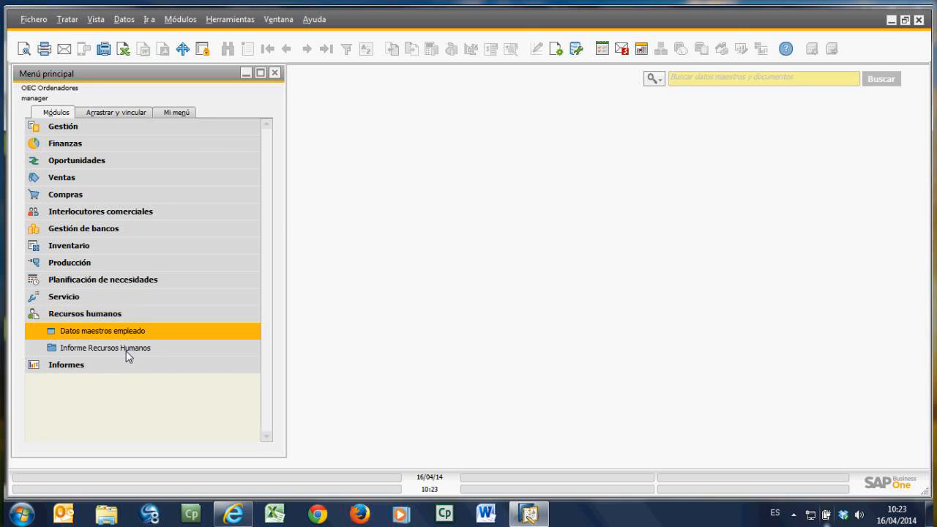
left_click(145, 337)
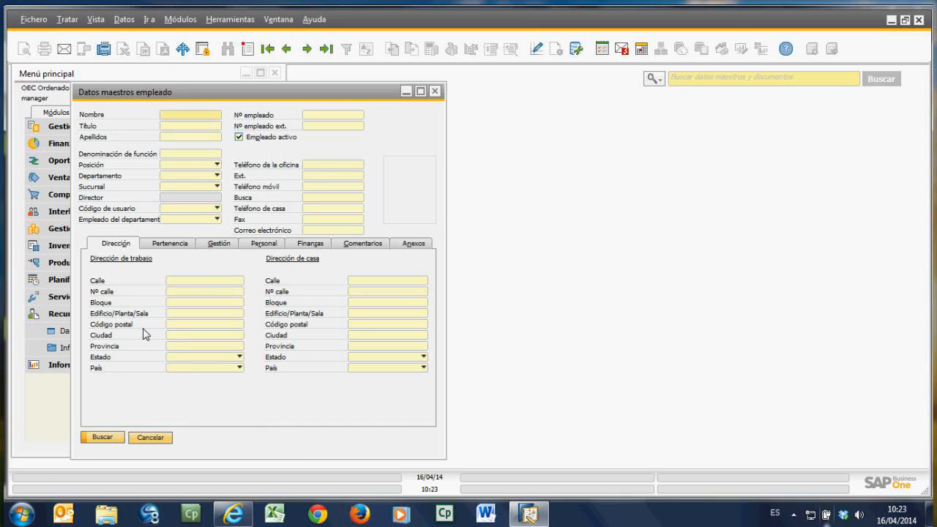
left_click(269, 50)
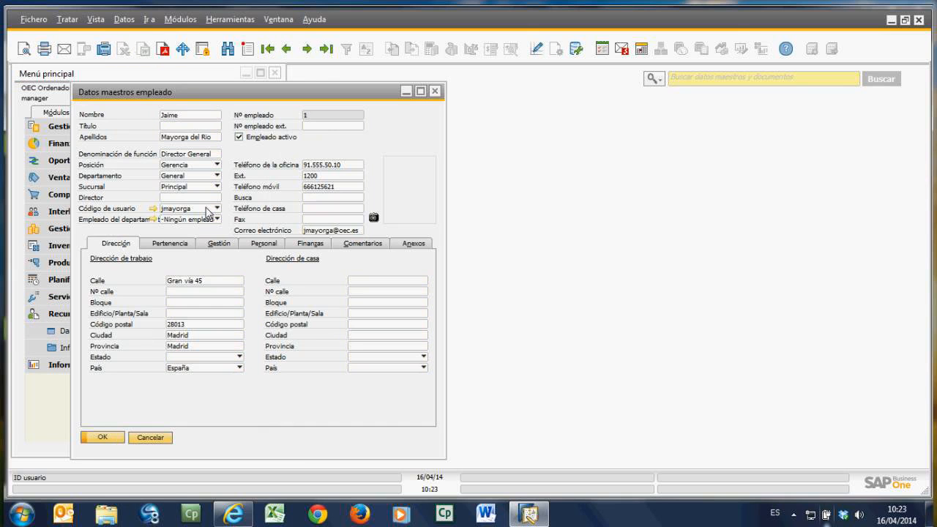
left_click(173, 244)
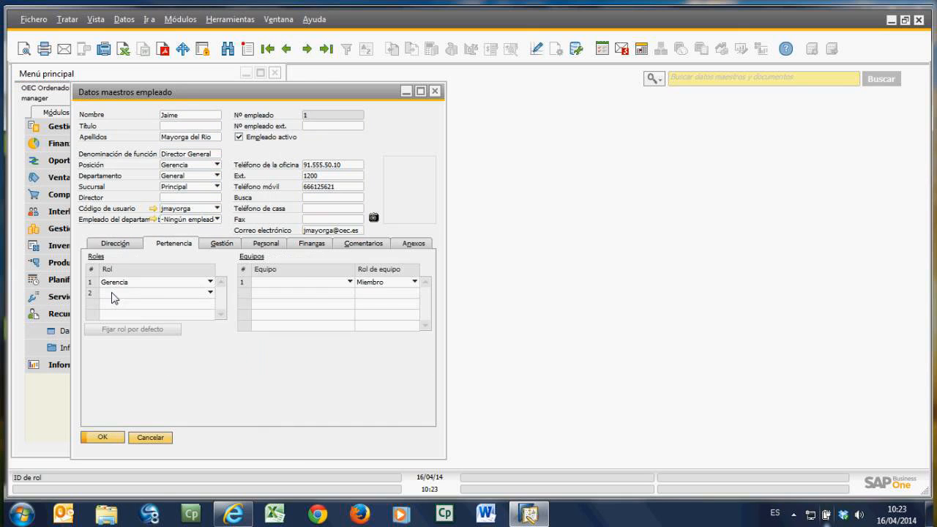
left_click(266, 244)
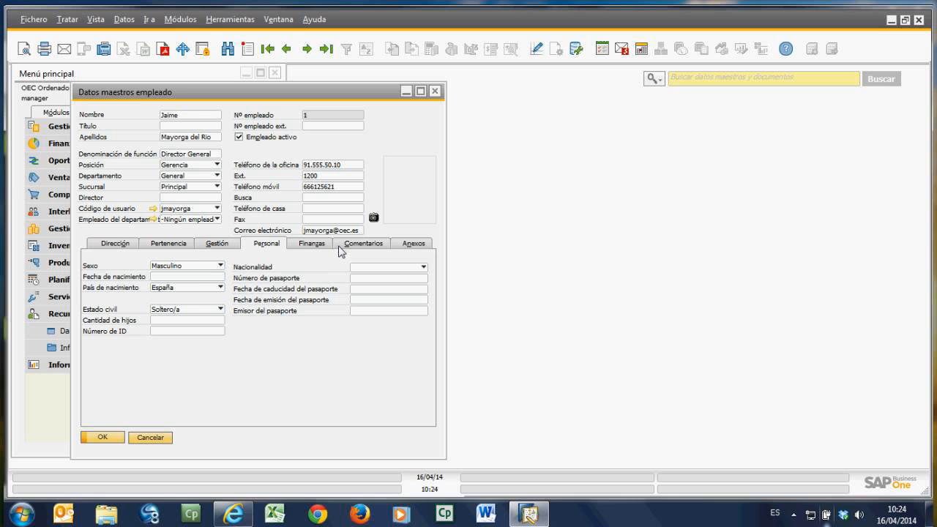
left_click(305, 245)
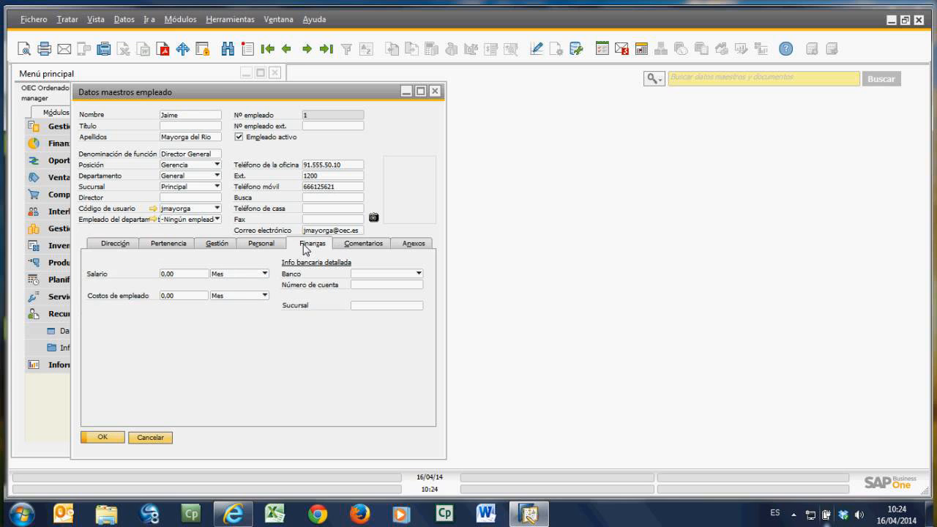
left_click(223, 244)
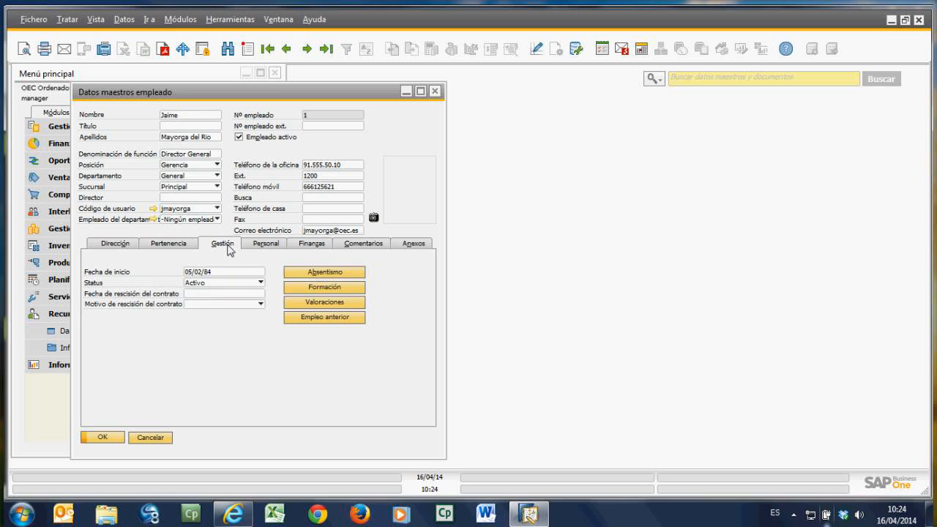
Step: View the employee's Formación table, and close the employee master data without changes, collapsing Recursos humanos
left_click(333, 291)
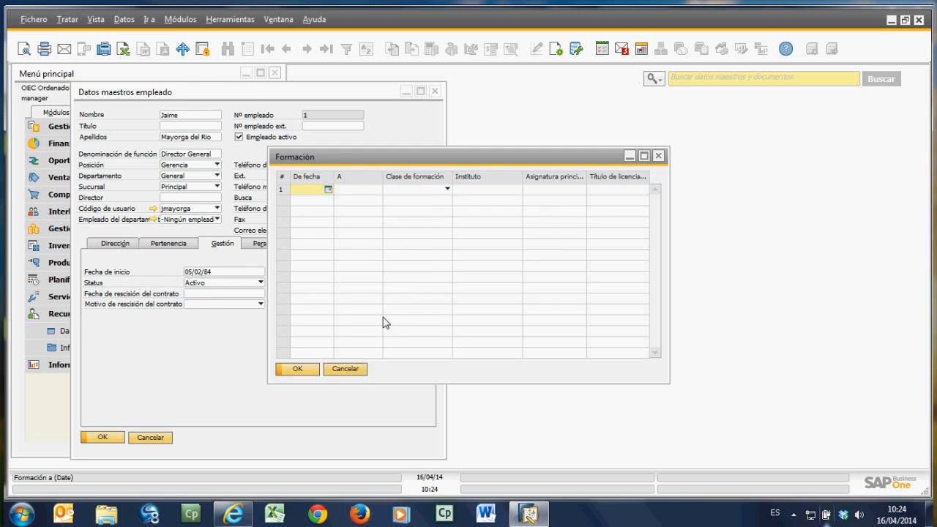
left_click(345, 369)
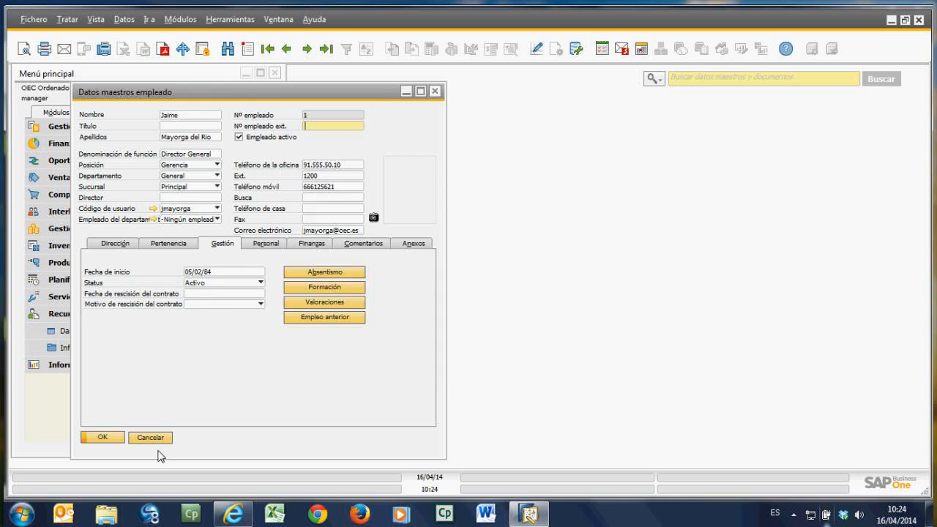
left_click(150, 437)
left_click(84, 316)
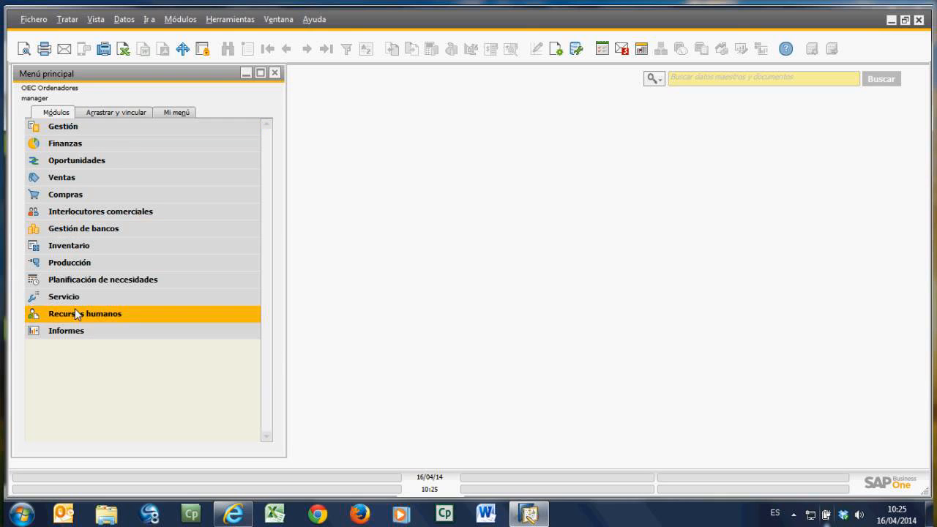
Step: View the Arrastrar y vincular and Mi menú versions of the main menu, and return to the Módulos list
left_click(117, 112)
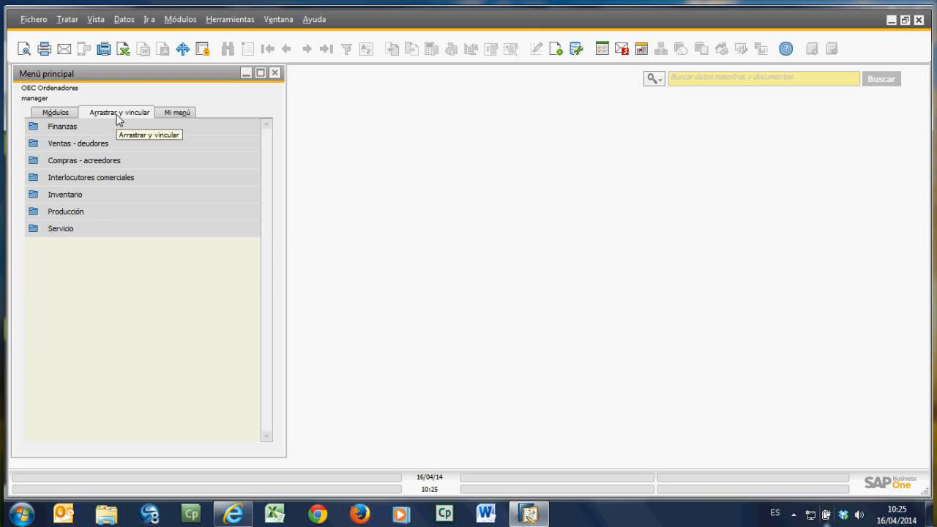
left_click(178, 114)
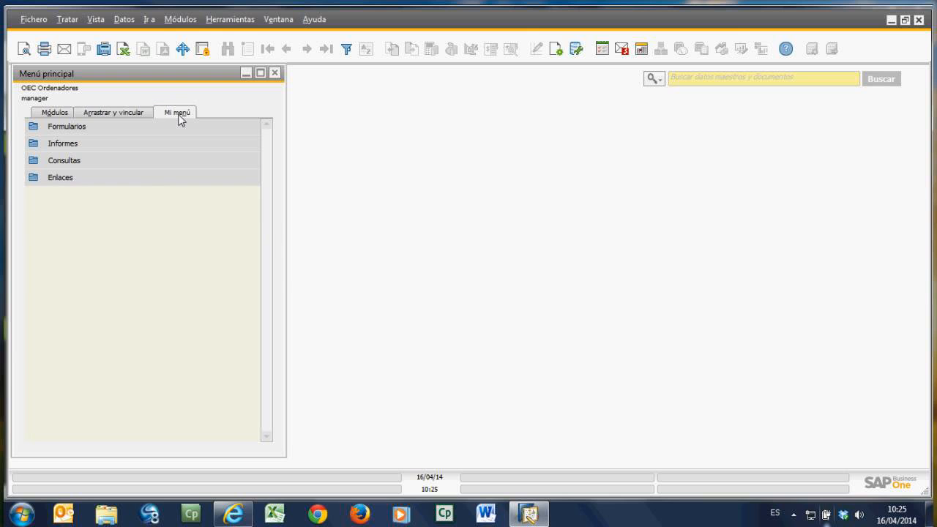
left_click(57, 113)
left_click(94, 315)
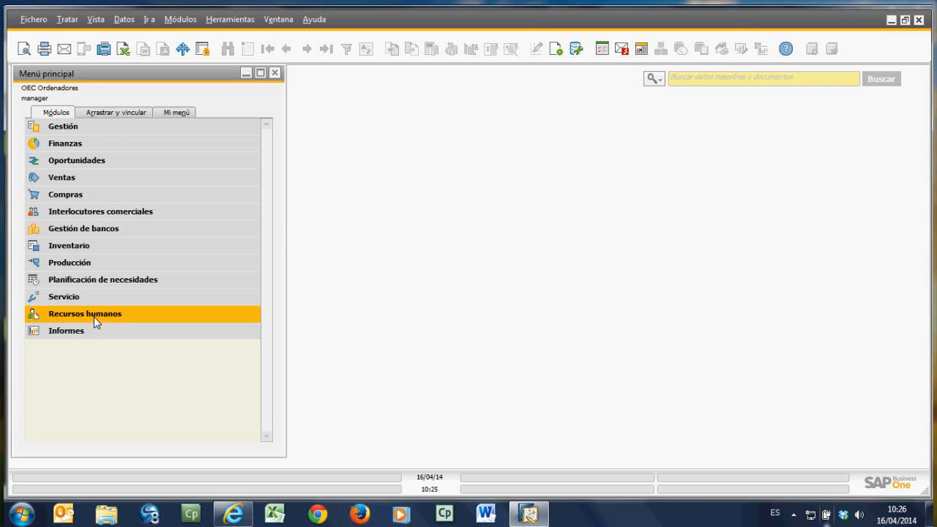
Step: Expand the Interlocutores comerciales module and open Datos maestros artículo from the Inventario module
left_click(107, 244)
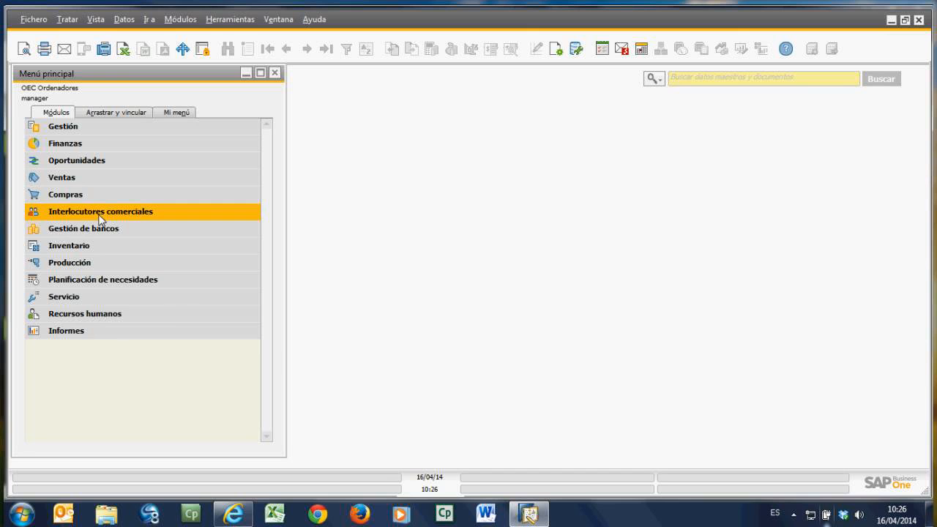
left_click(101, 213)
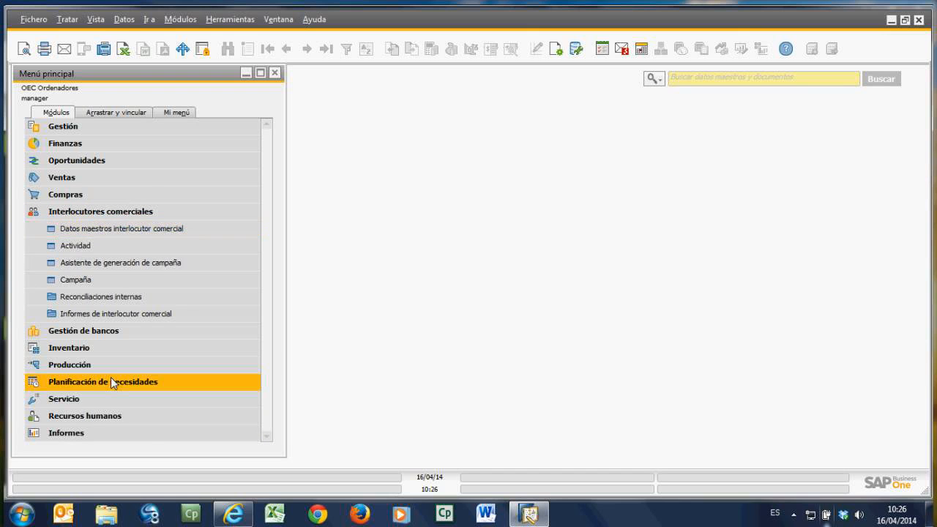
left_click(72, 348)
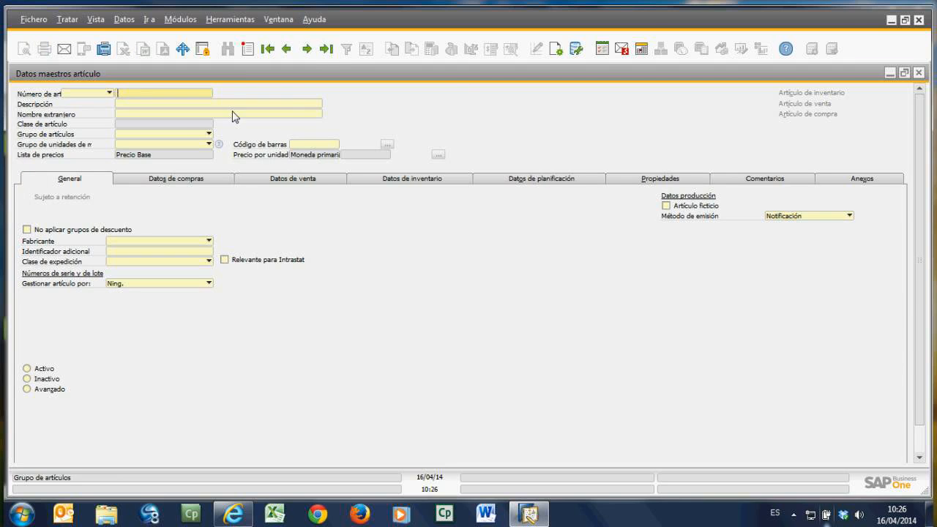
Step: Go to the last item master record and browse backwards to the item Prueba
left_click(271, 51)
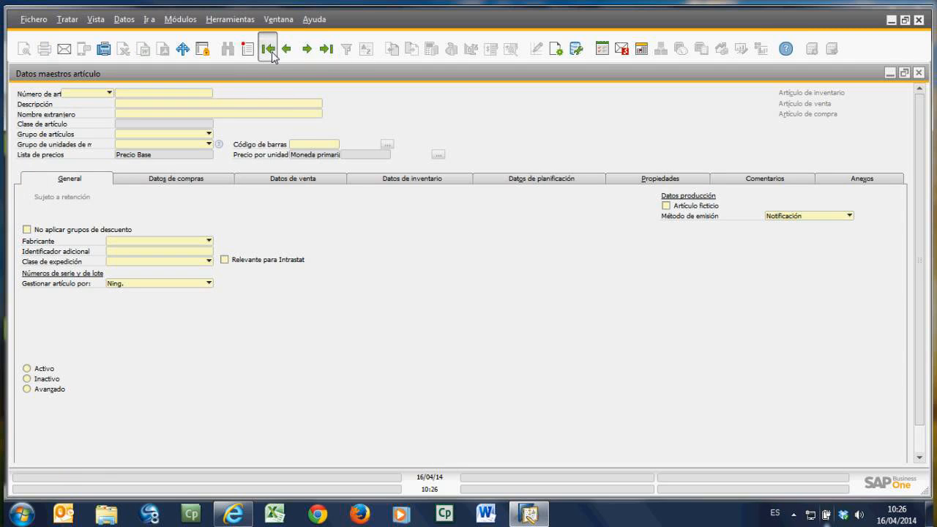
left_click(326, 50)
left_click(323, 53)
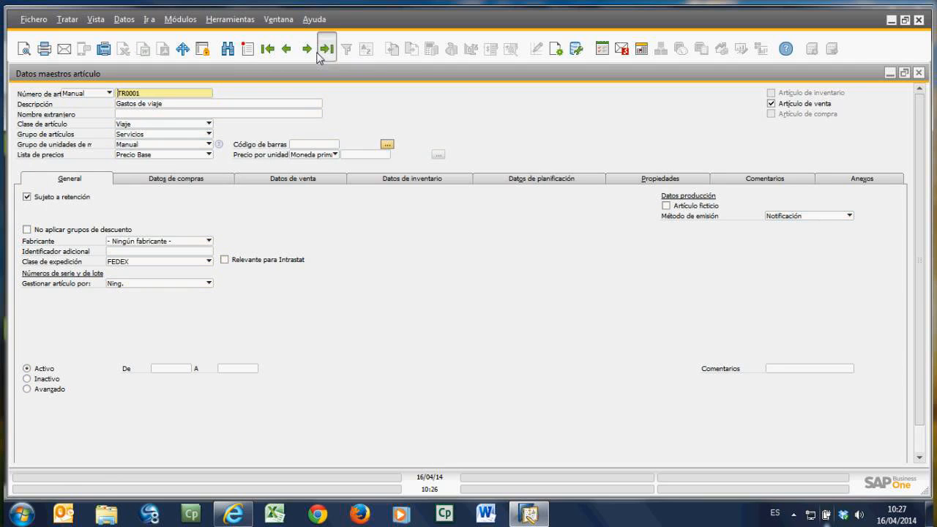
left_click(288, 50)
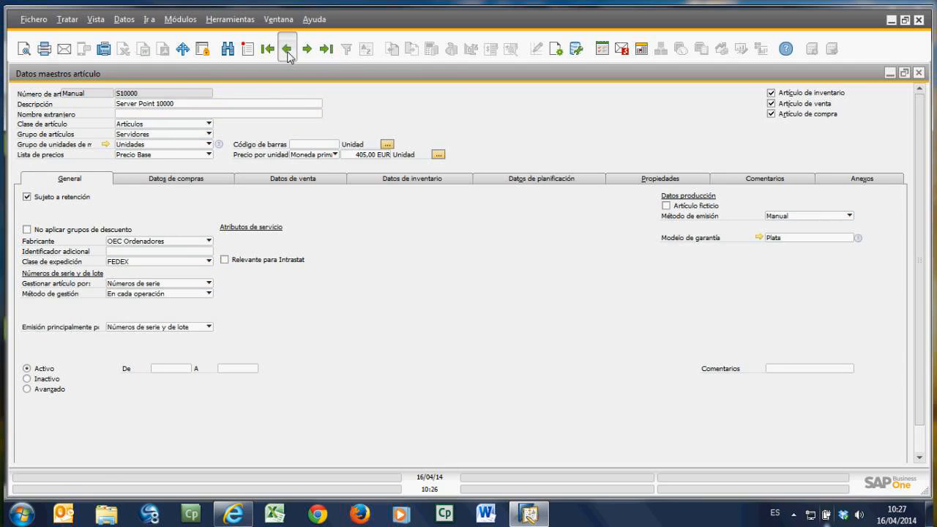
left_click(287, 52)
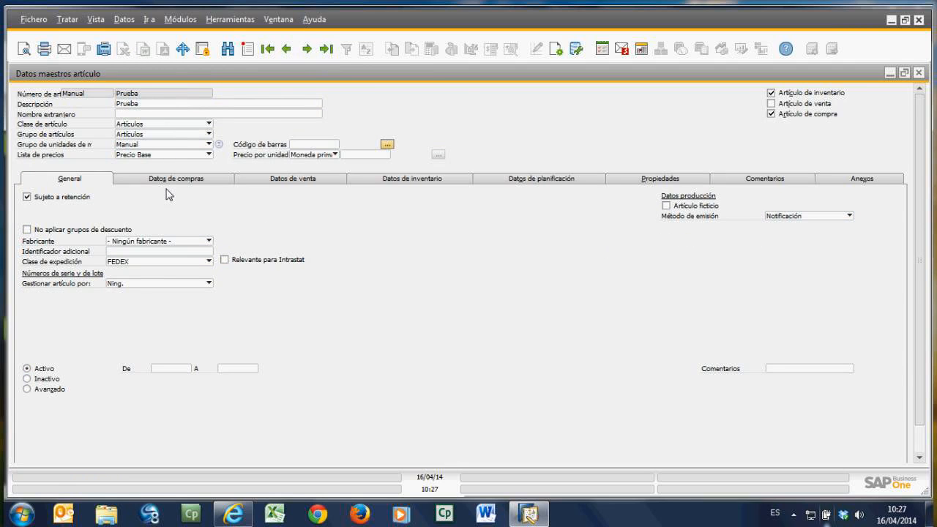
Step: Check the available Grupo de artículos options for the item Prueba without changing them, and view its Datos de compras
left_click(153, 135)
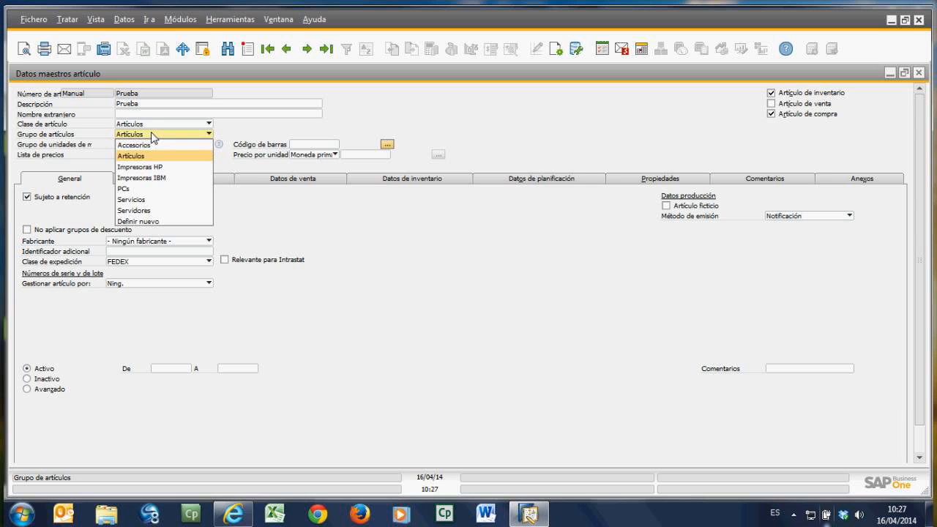
left_click(254, 207)
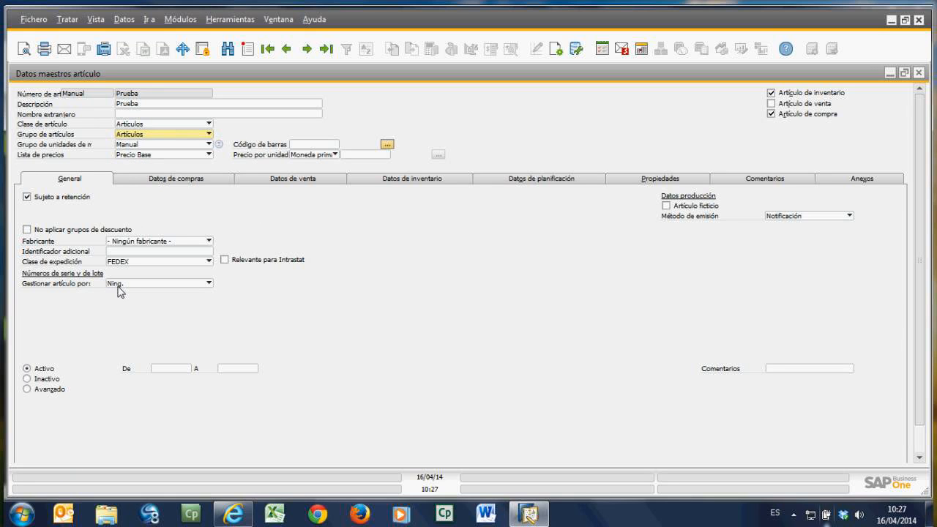
left_click(167, 182)
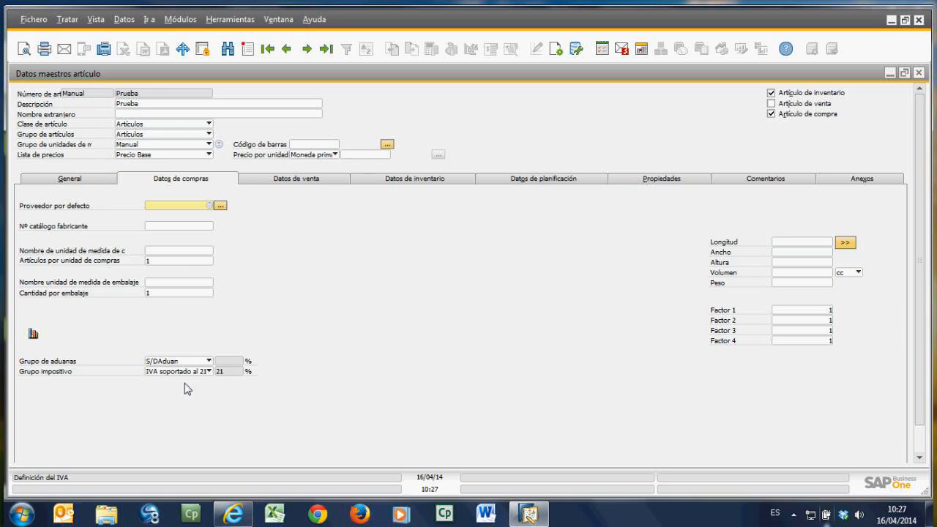
Step: View the item's Datos de venta, Datos de inventario, Datos de planificación and Propiedades, and check the Grupo de artículos options without changing them
left_click(292, 181)
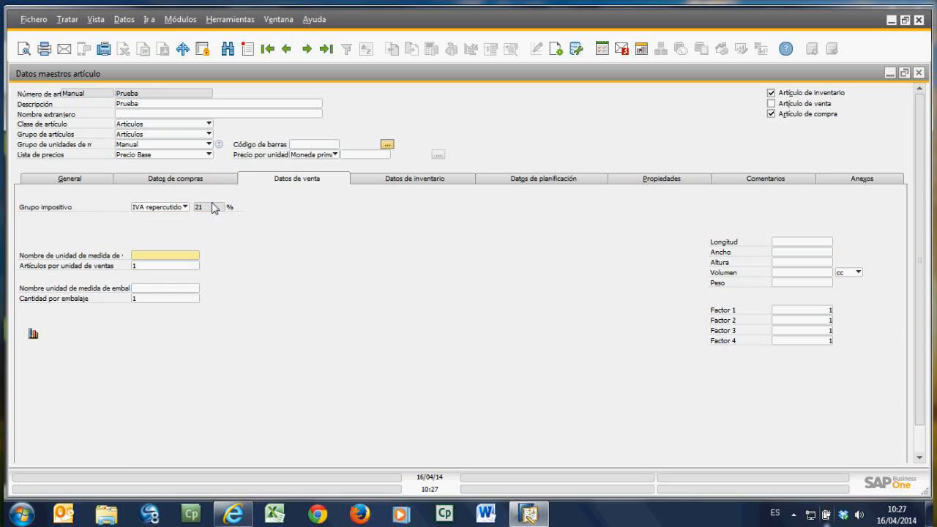
left_click(410, 181)
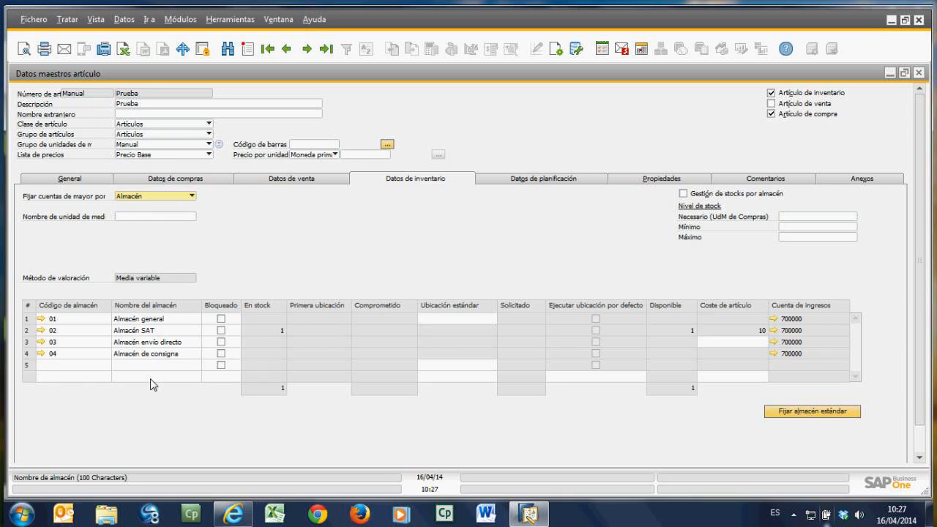
left_click(539, 184)
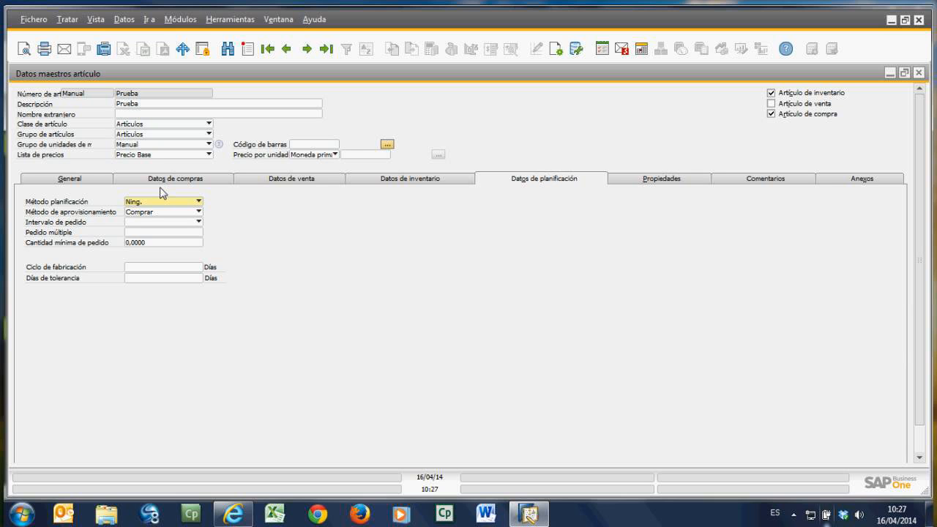
left_click(655, 178)
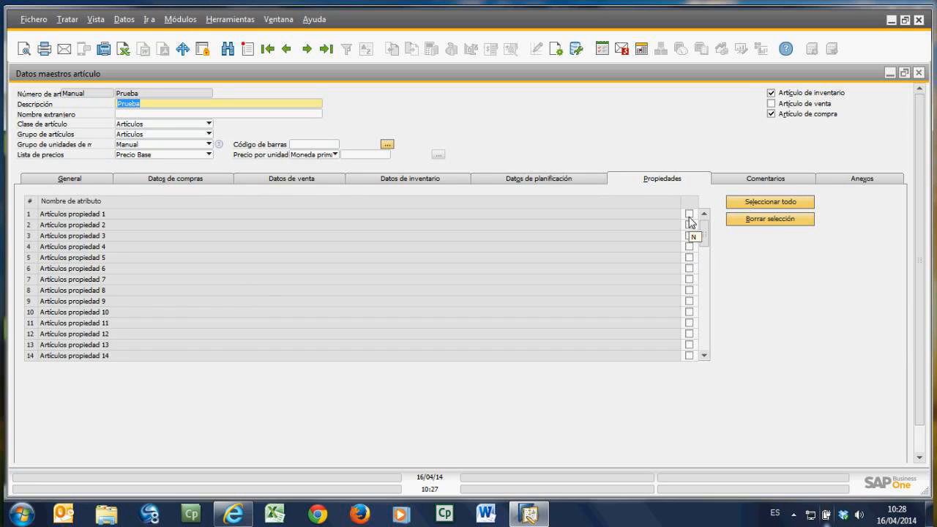
left_click(208, 134)
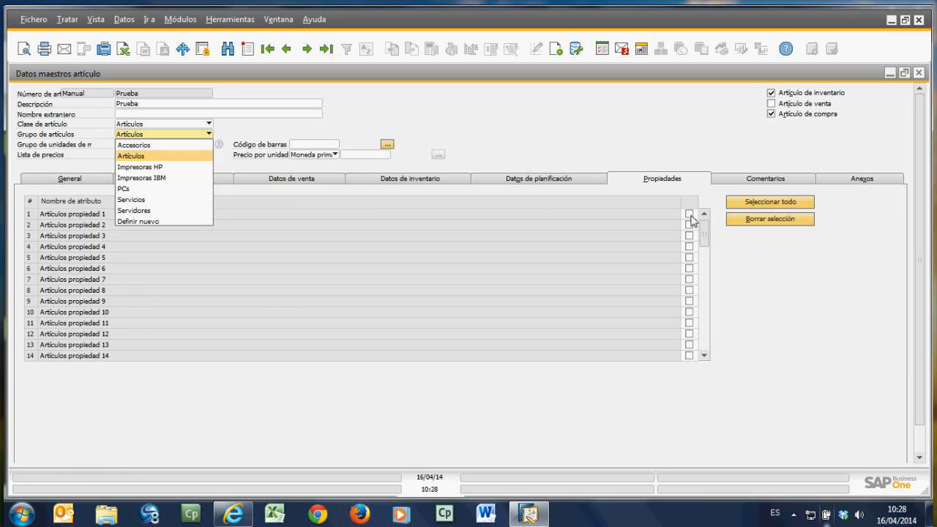
left_click(535, 223)
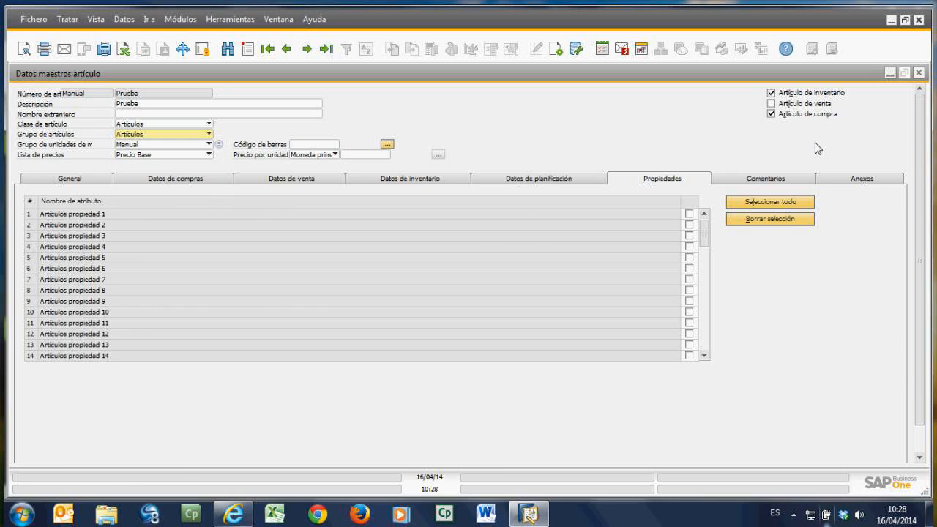
Step: View the item's Comentarios and Anexos, browse the attachment files without adding one, and close the item master data
left_click(804, 180)
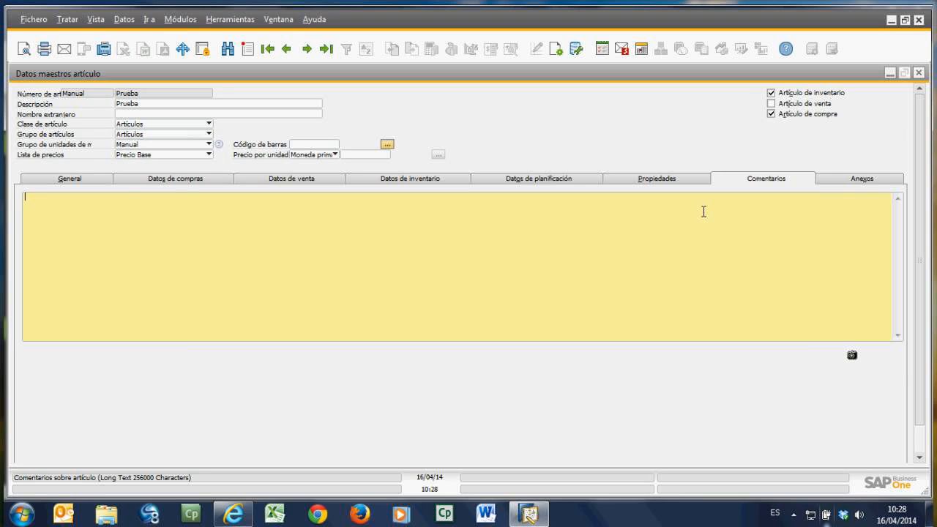
left_click(876, 182)
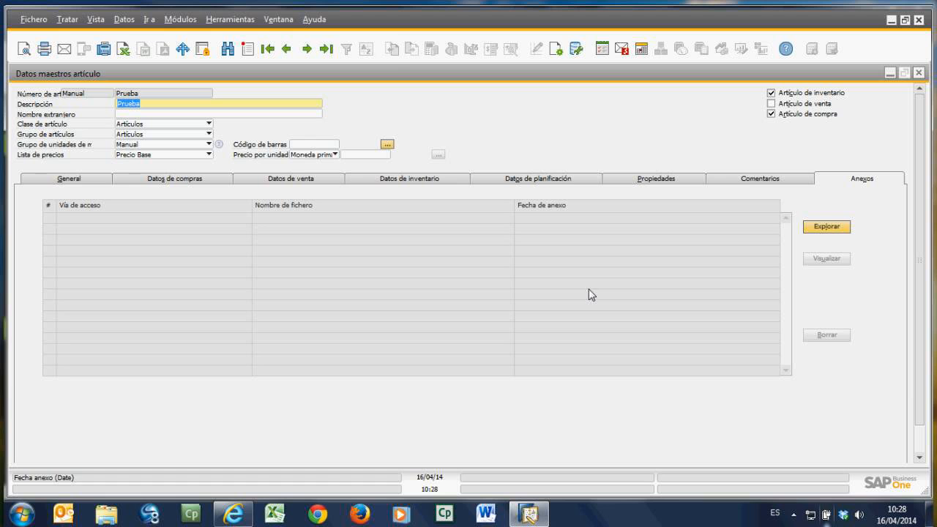
left_click(818, 229)
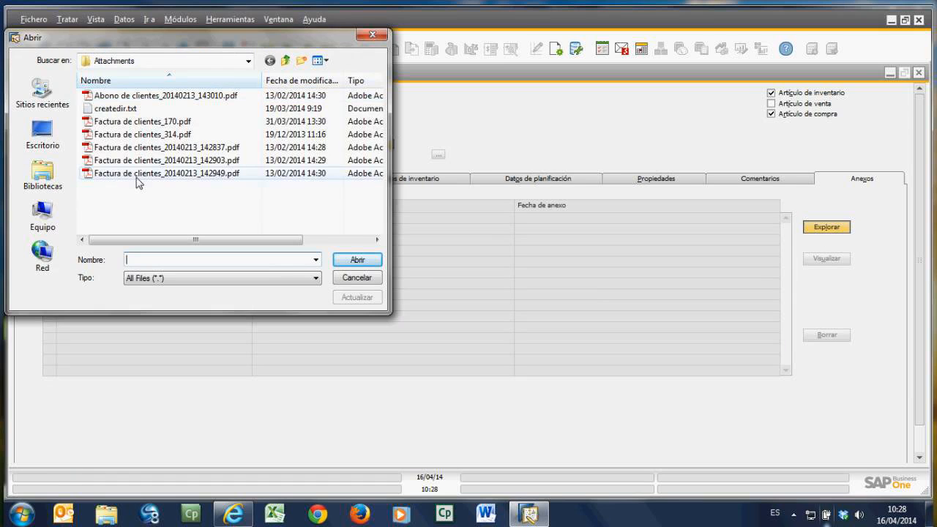
left_click(373, 42)
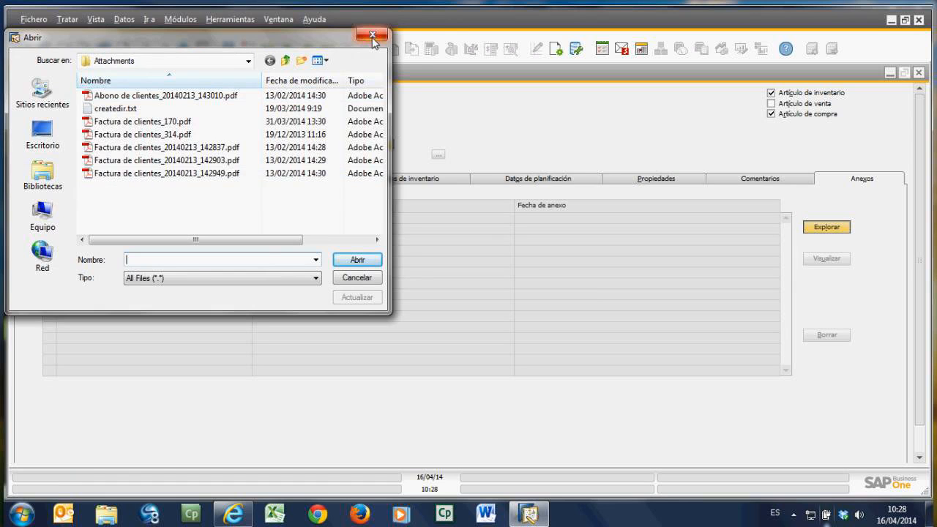
left_click(373, 40)
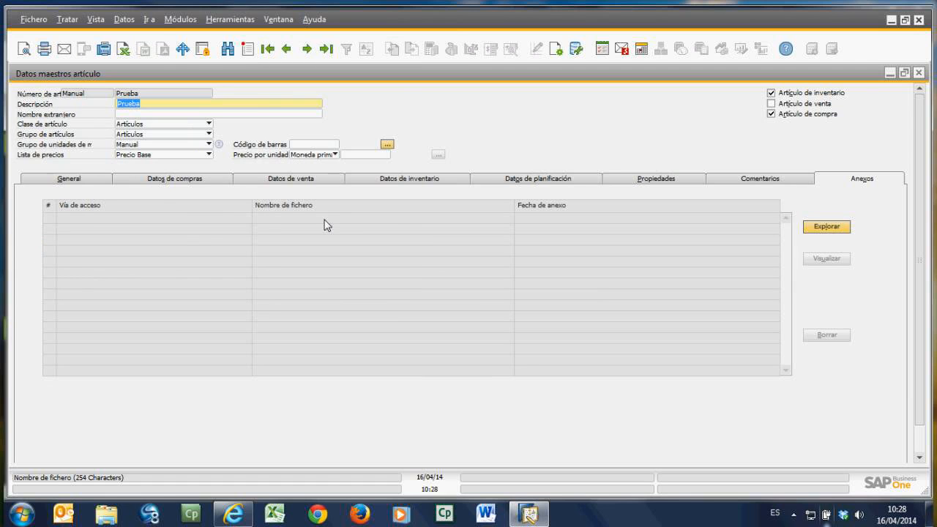
left_click(919, 74)
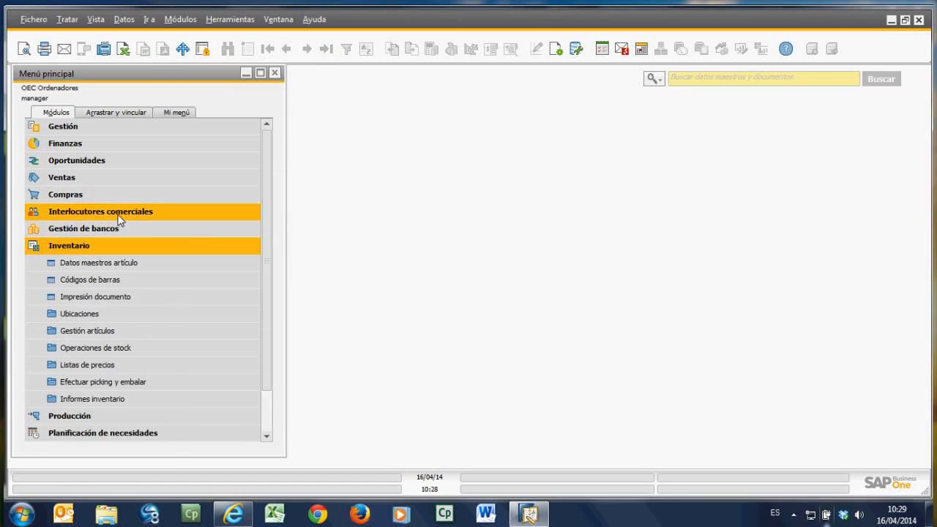
Step: Open Datos maestros interlocutor comercial from the Interlocutores comerciales module and go to the first record
left_click(119, 215)
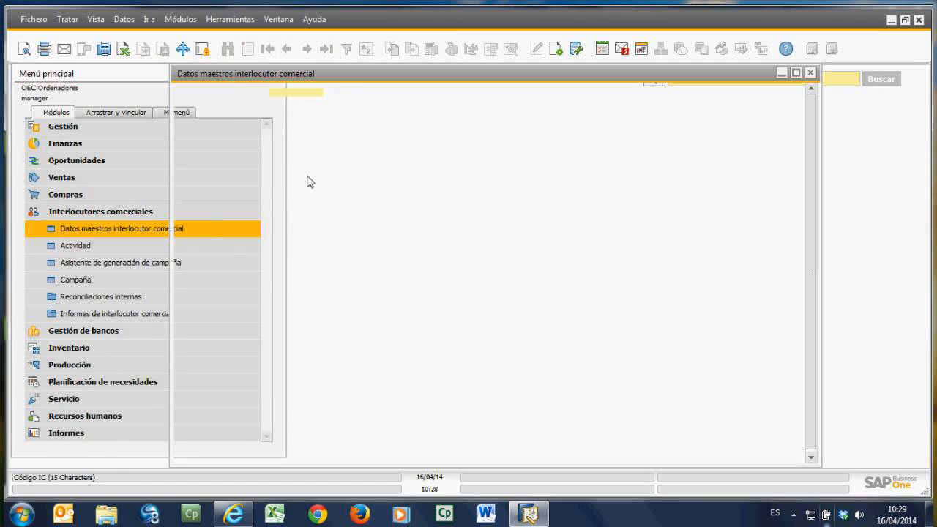
left_click_drag(396, 79, 329, 79)
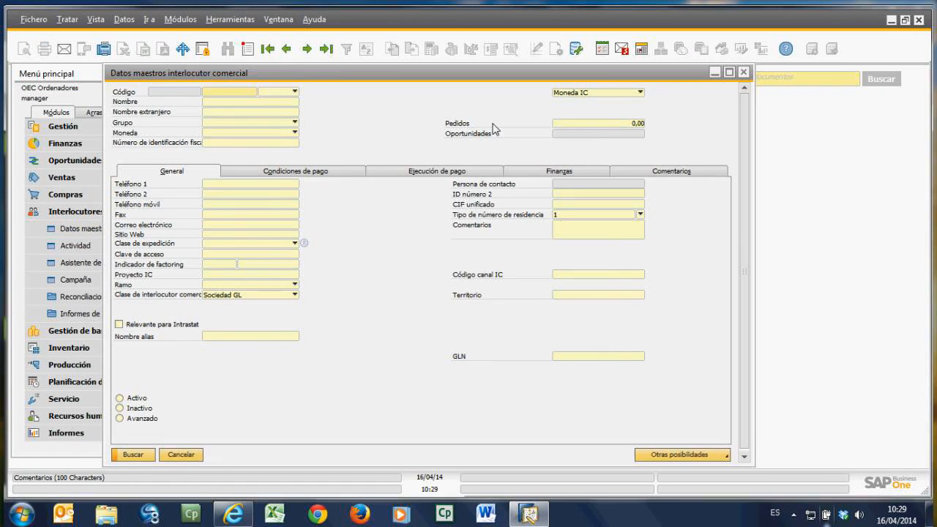
left_click(276, 62)
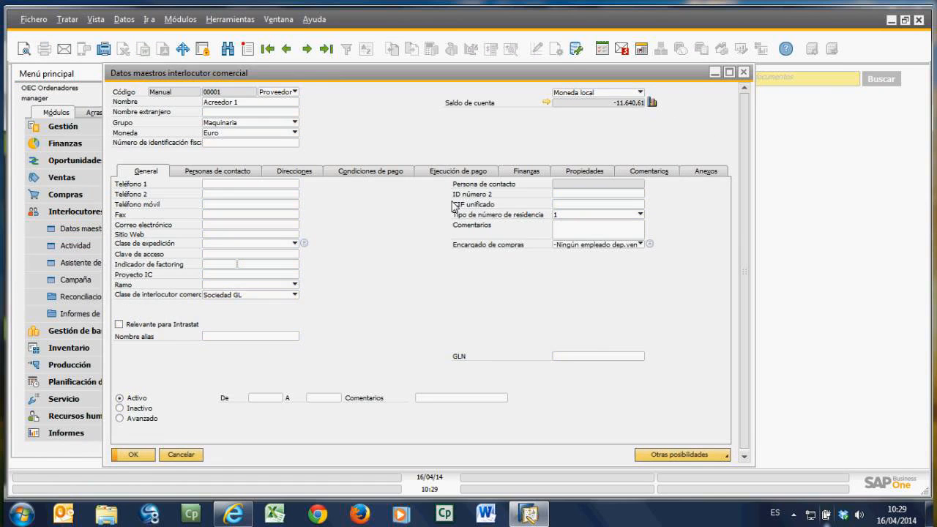
Step: View the Personas de contacto and Direcciones of Acreedor 1, checking its Grupo options without changing them
left_click(227, 173)
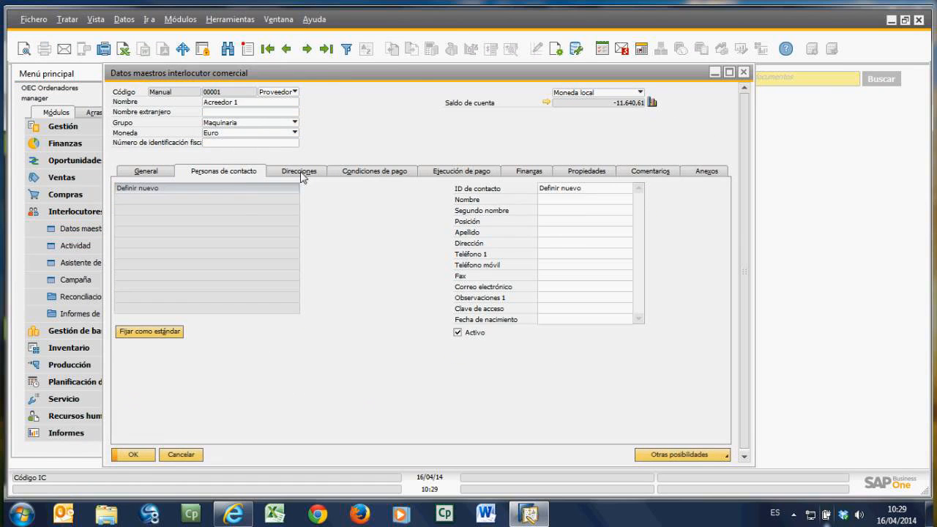
left_click(230, 124)
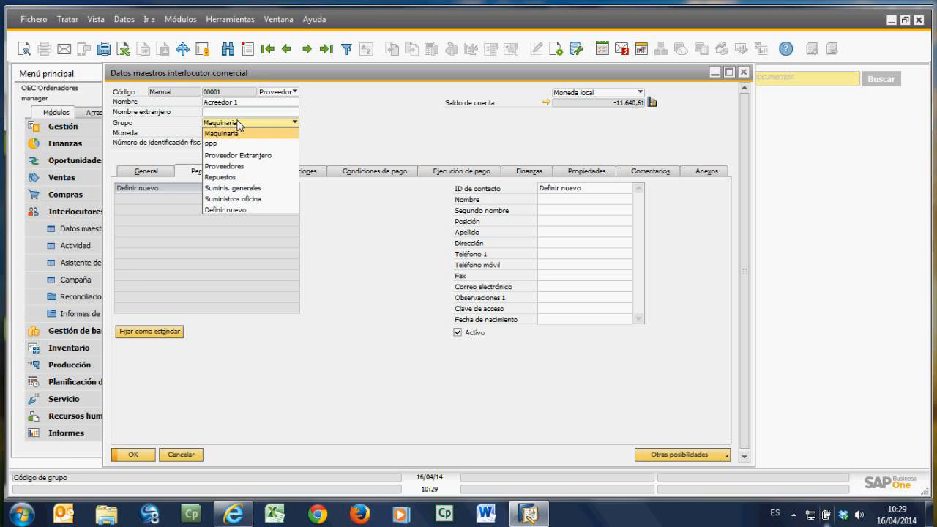
left_click(238, 124)
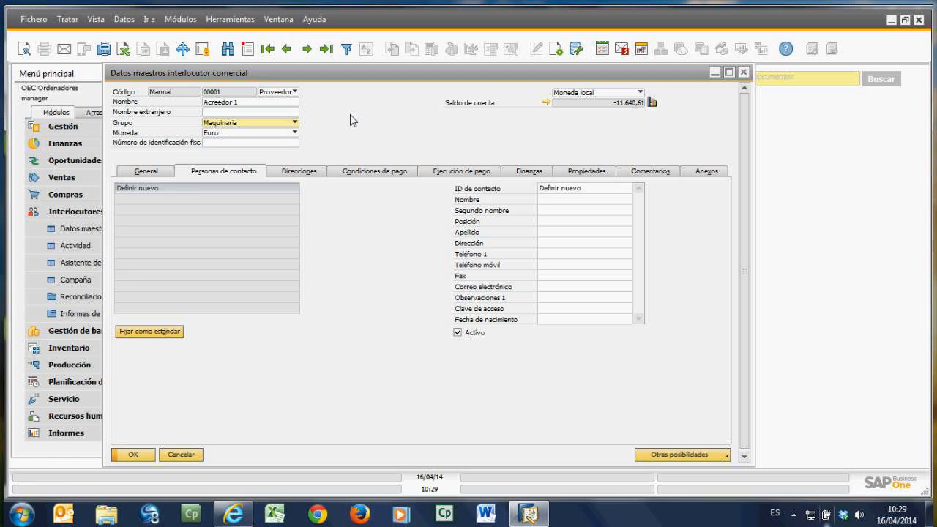
left_click(300, 173)
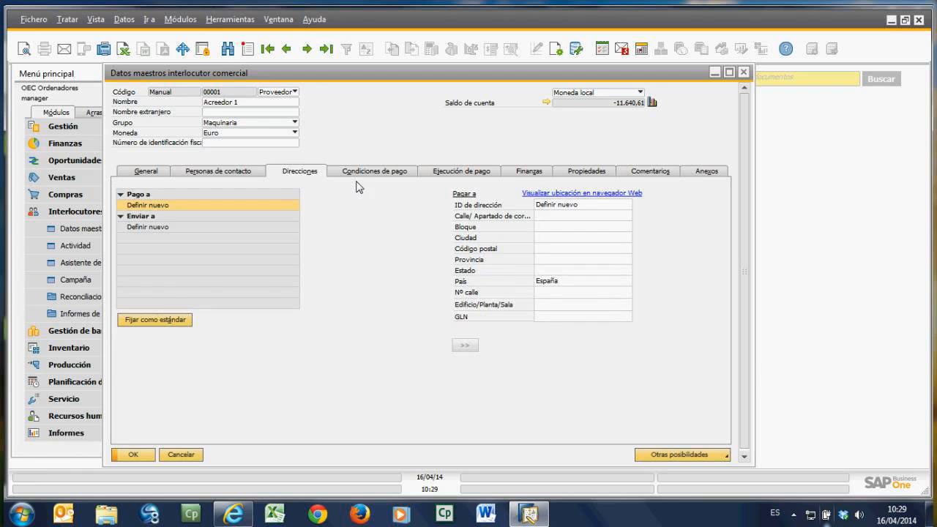
Step: View the Condiciones de pago of Acreedor 1 and check the available payment terms and Lista de precios options without changing them
left_click(368, 175)
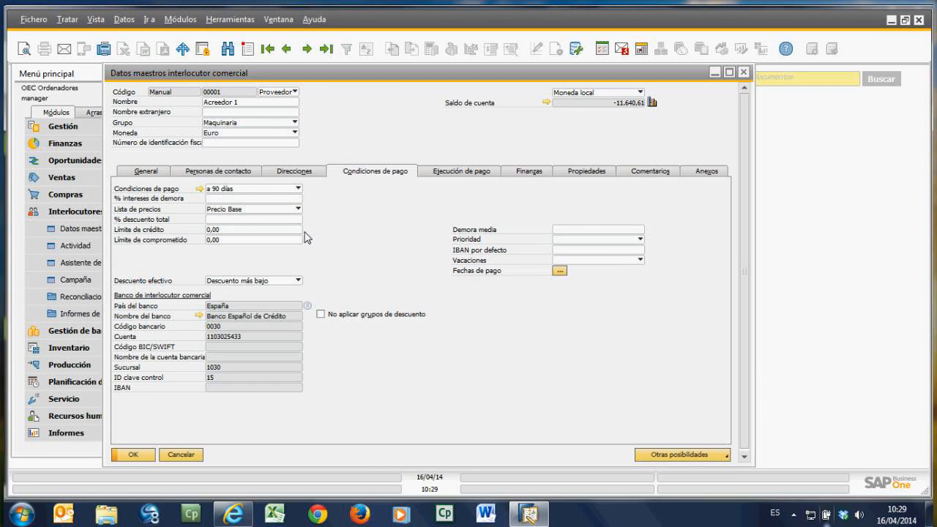
left_click(295, 192)
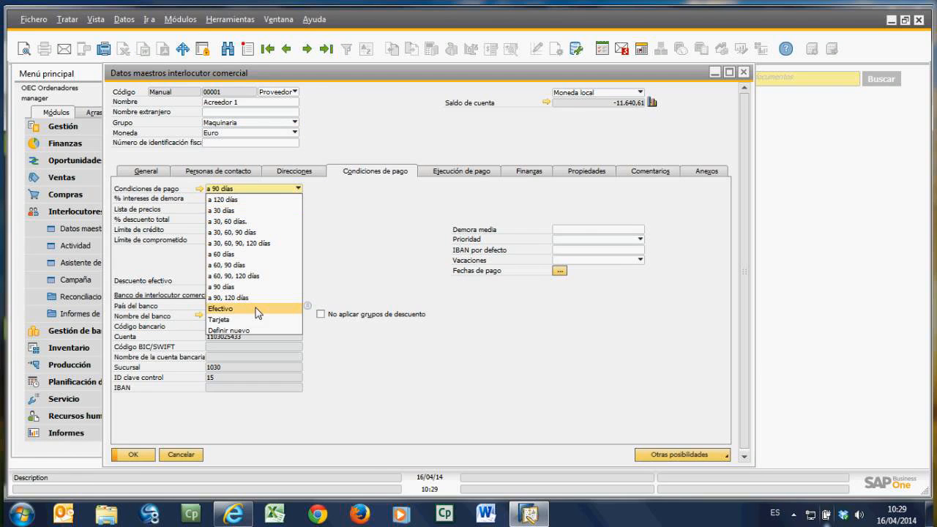
left_click(327, 215)
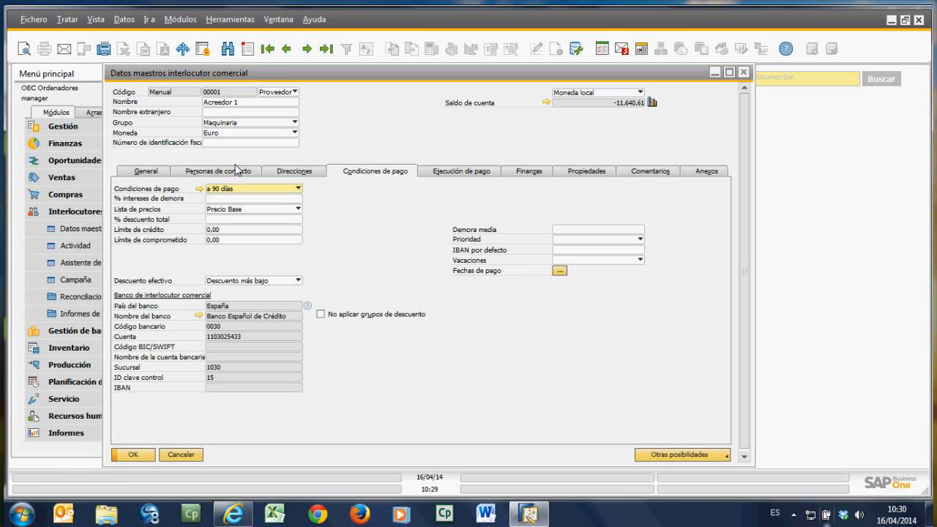
left_click(290, 211)
left_click(292, 212)
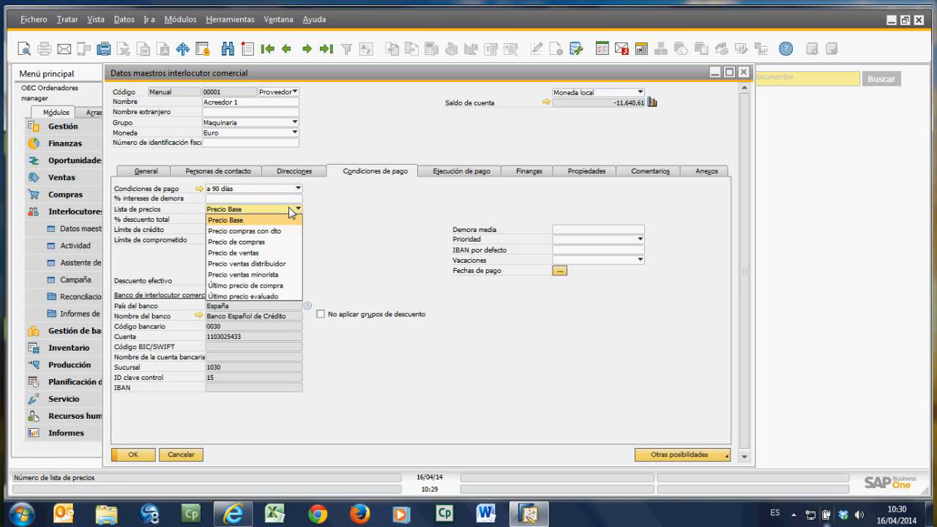
left_click(394, 202)
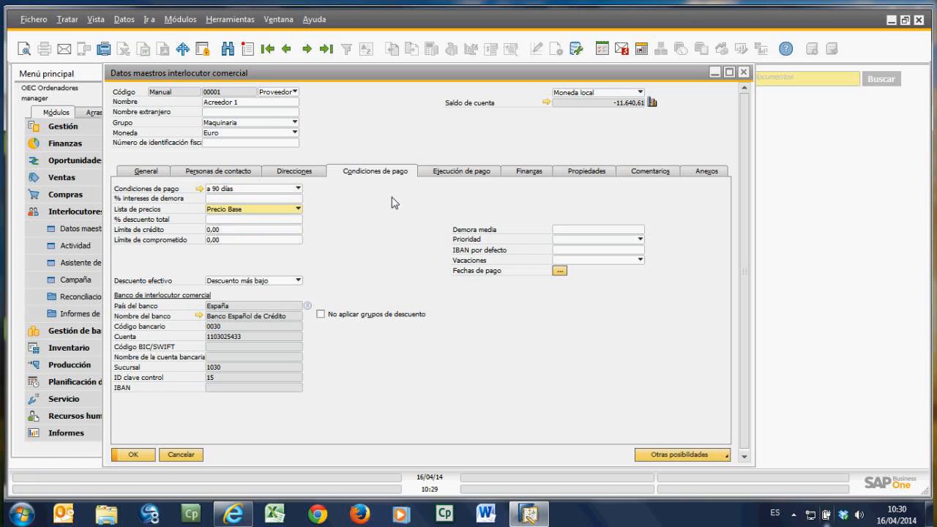
Step: Set Cheque_pago as the default payment method in Ejecución de pago for Acreedor 1 and update the record
left_click(445, 173)
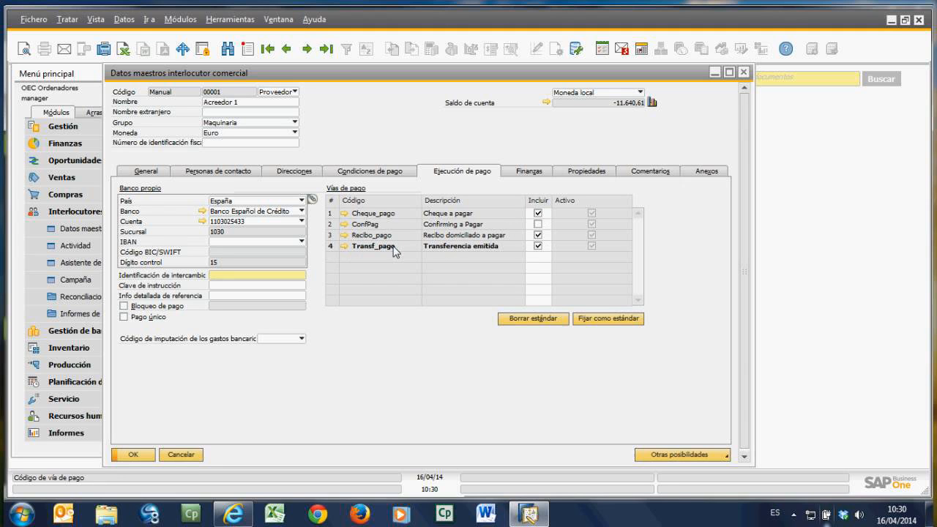
left_click(336, 226)
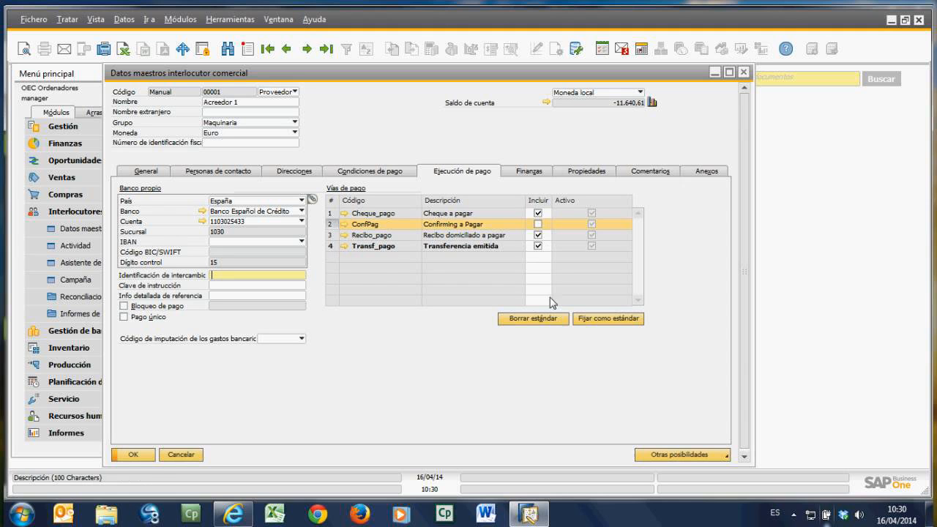
left_click(334, 215)
left_click(596, 321)
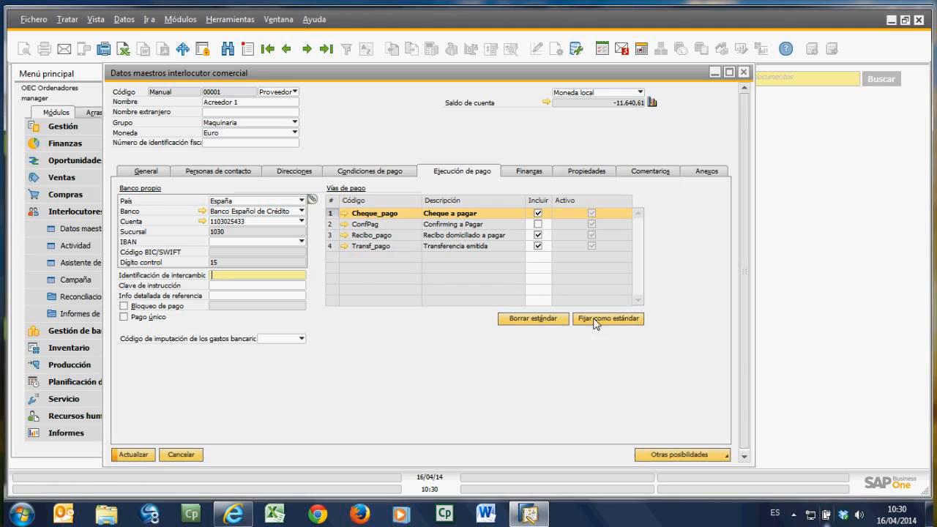
left_click(139, 456)
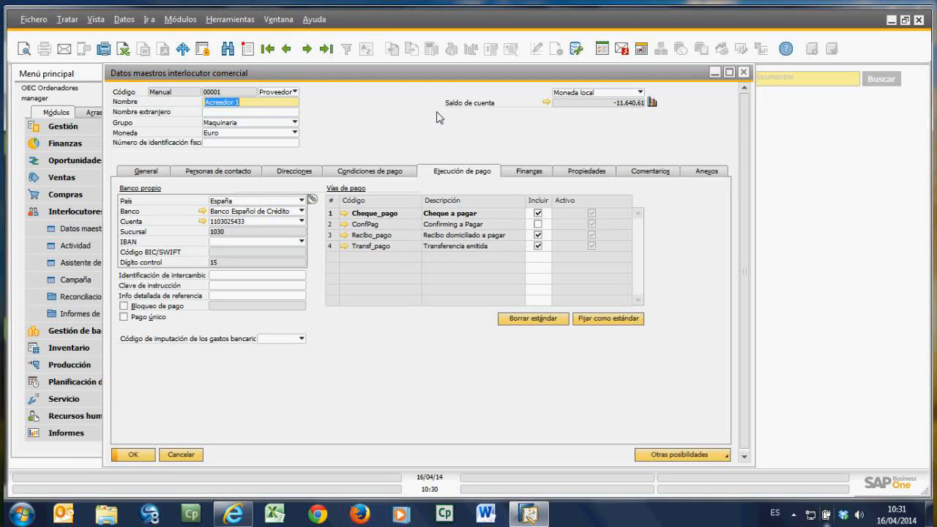
Step: Trace the Saldo de cuenta of Acreedor 1 to its first supplier invoice and ledger account, and return to the partner record beside the main menu
left_click(546, 103)
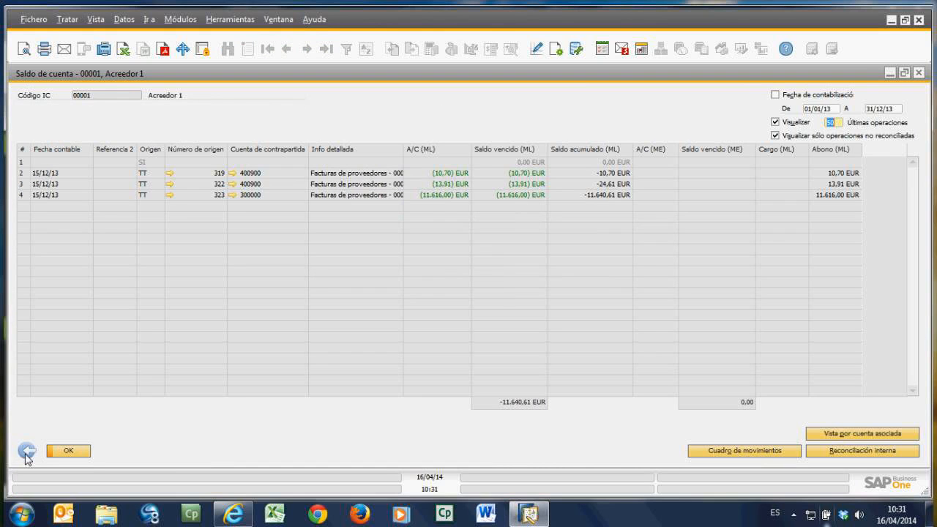
left_click(170, 173)
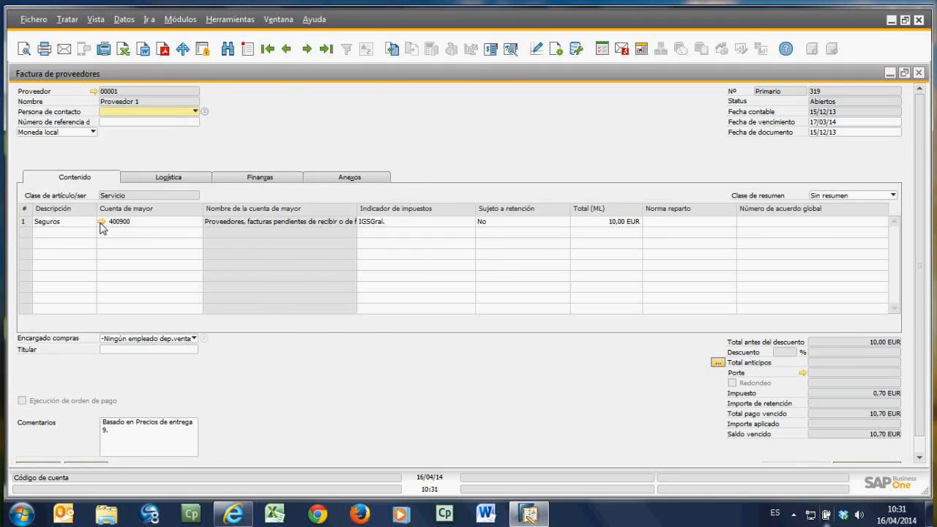
left_click(101, 221)
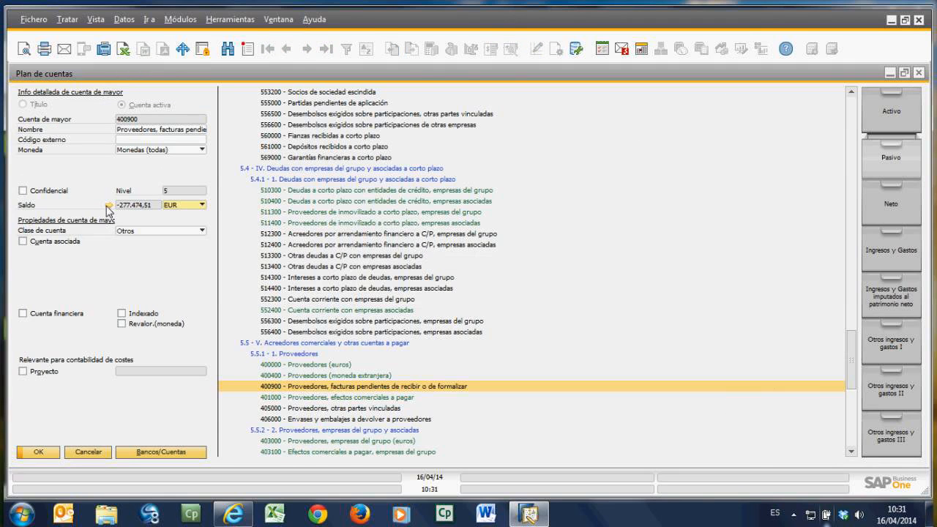
left_click(918, 73)
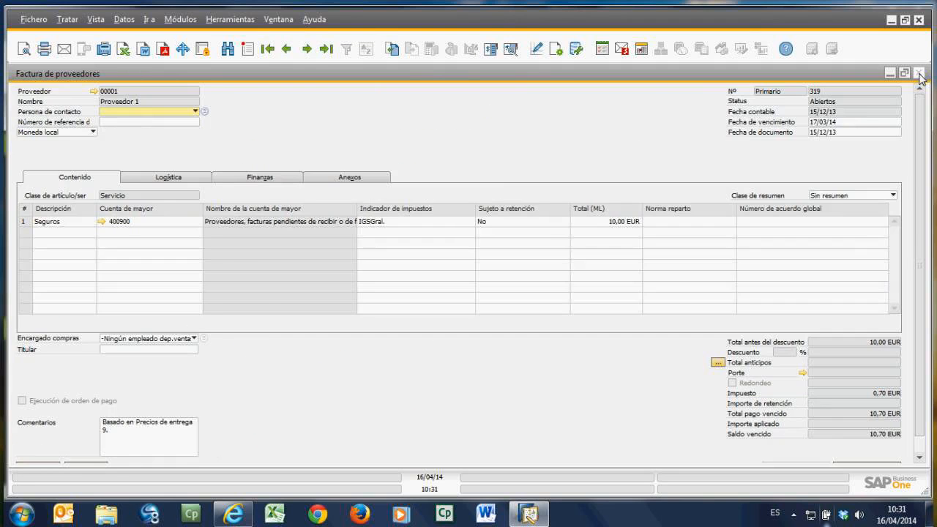
left_click(920, 74)
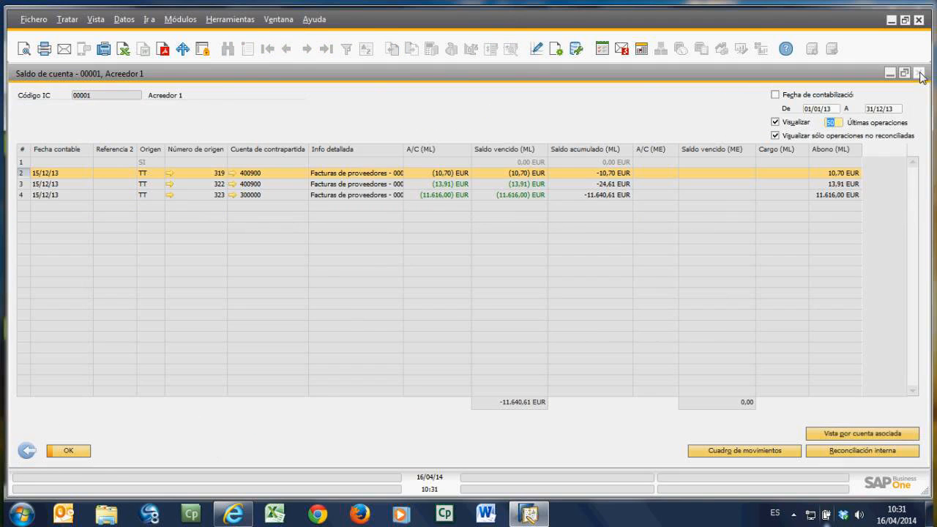
left_click(27, 451)
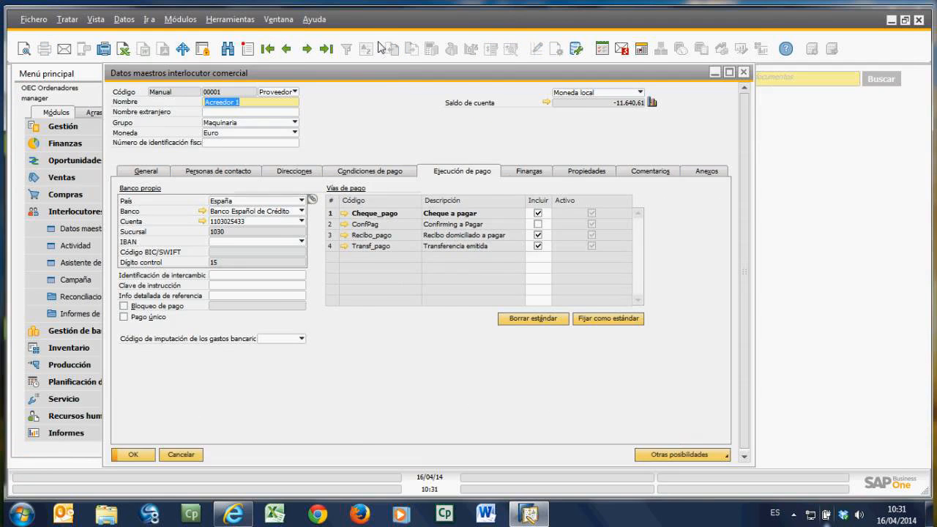
left_click_drag(398, 79, 566, 80)
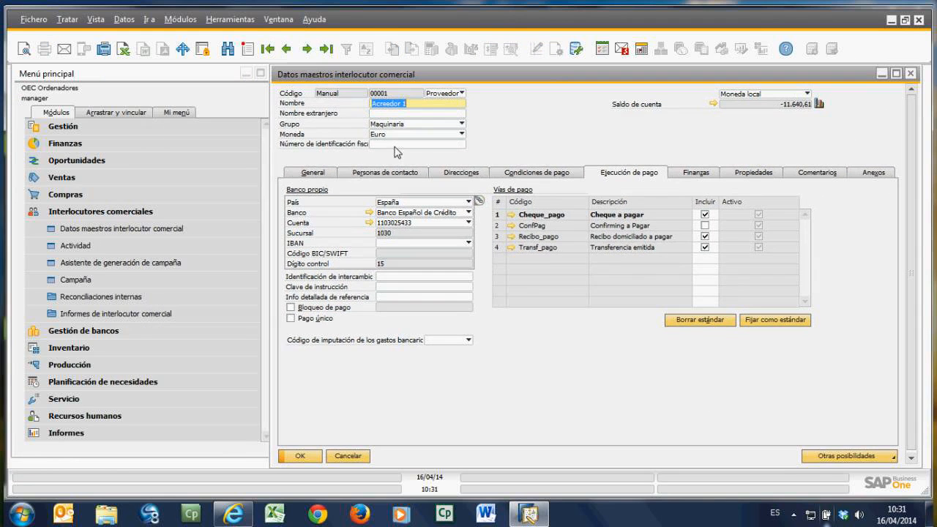
left_click(76, 322)
left_click(82, 249)
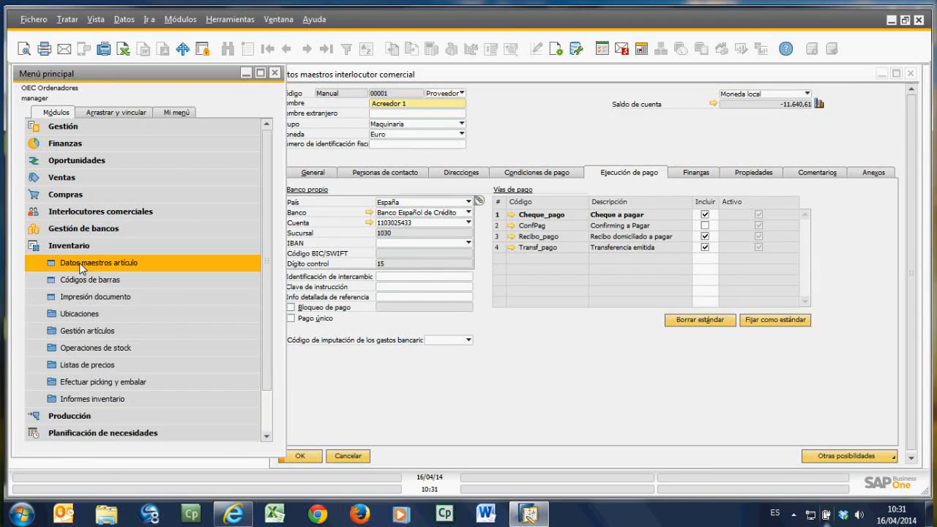
left_click(81, 265)
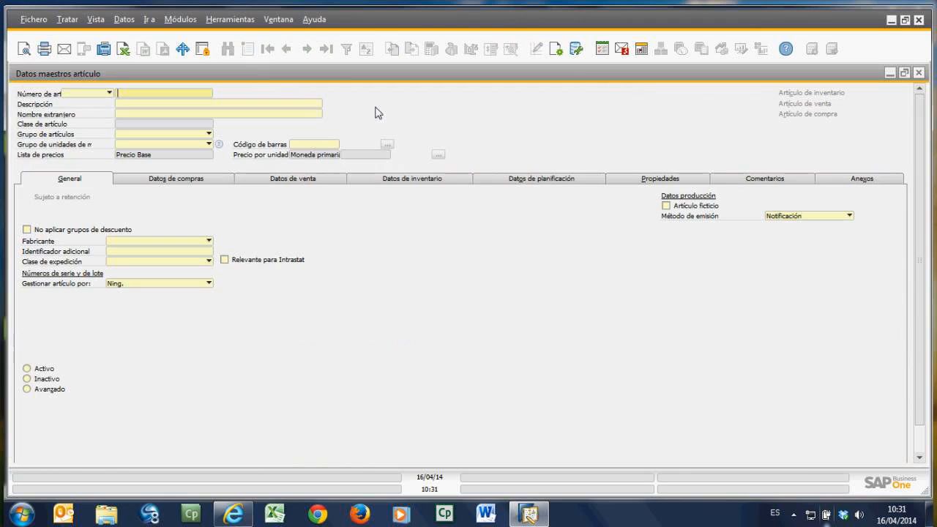
double_click(570, 77)
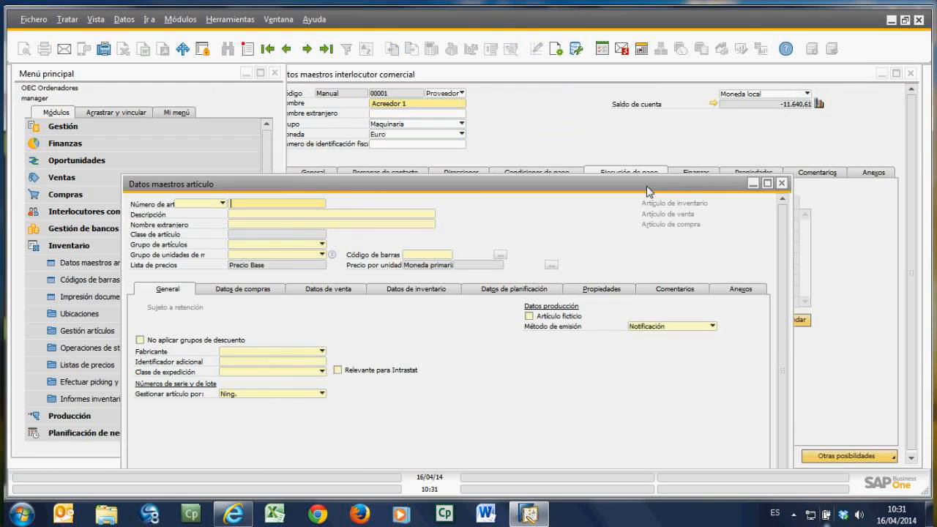
left_click(651, 79)
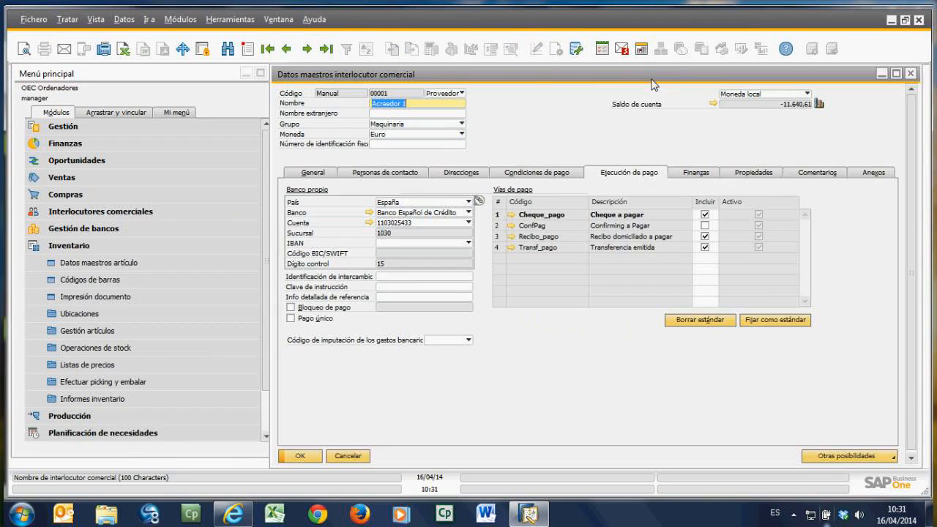
Step: View the General and Impuesto sections of Finanzas for Acreedor 1, checking the Status de impuesto options without changing them
left_click_drag(650, 81, 464, 82)
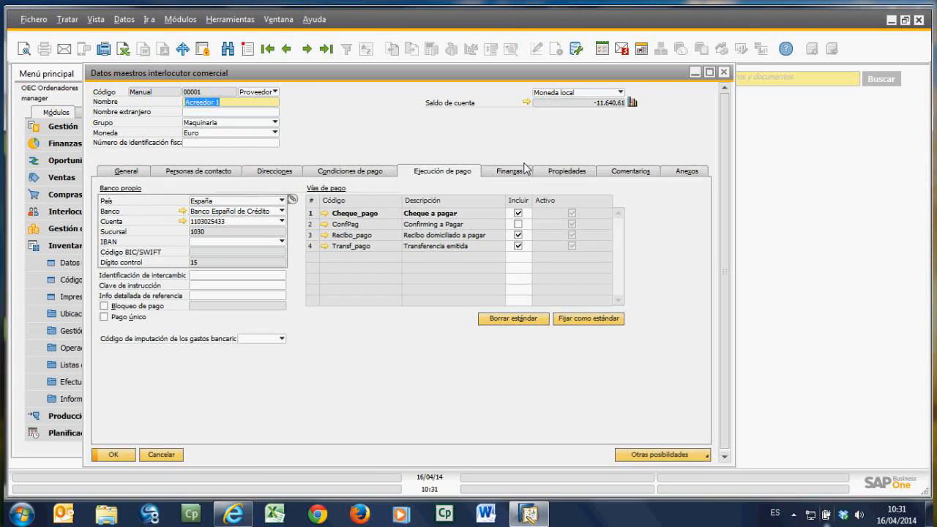
left_click(506, 173)
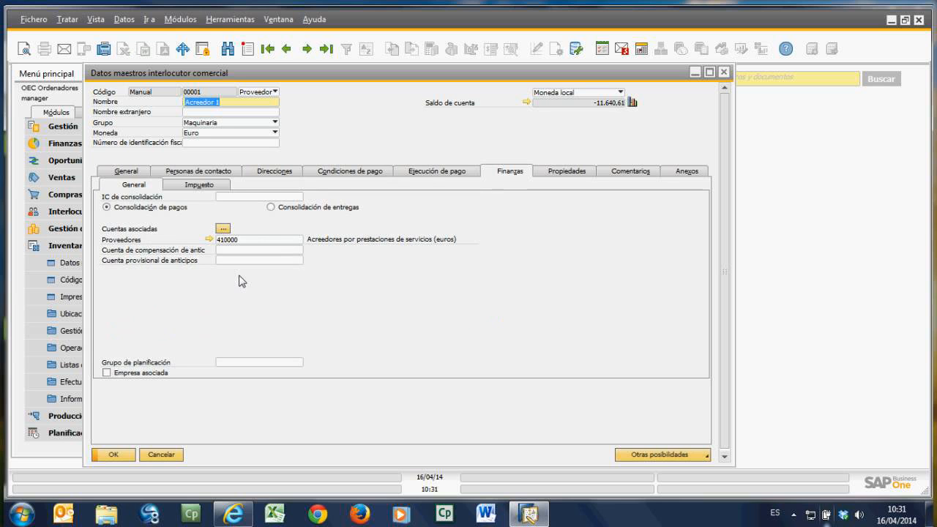
left_click(211, 189)
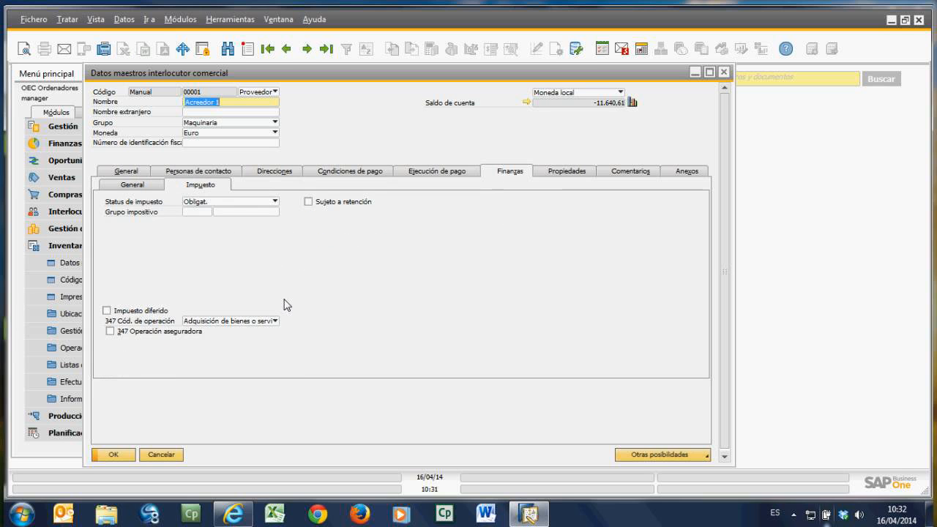
left_click(262, 204)
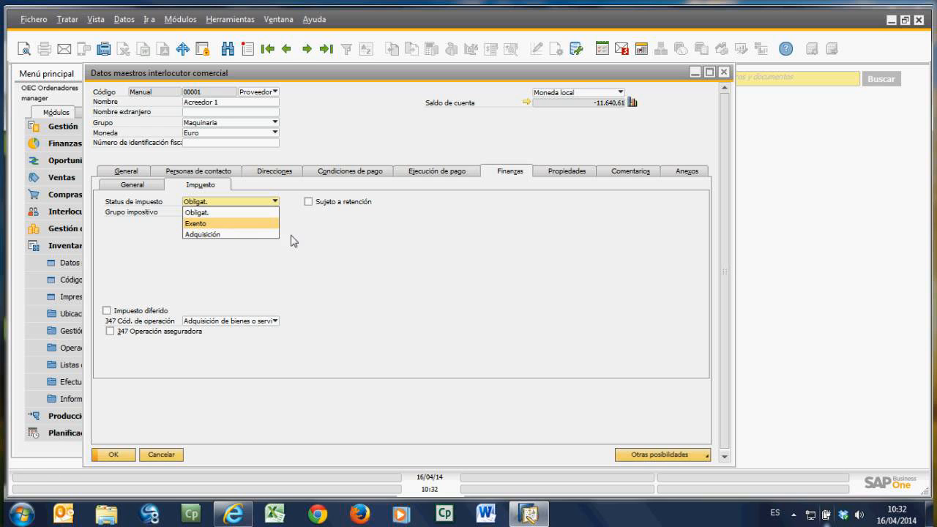
left_click(305, 212)
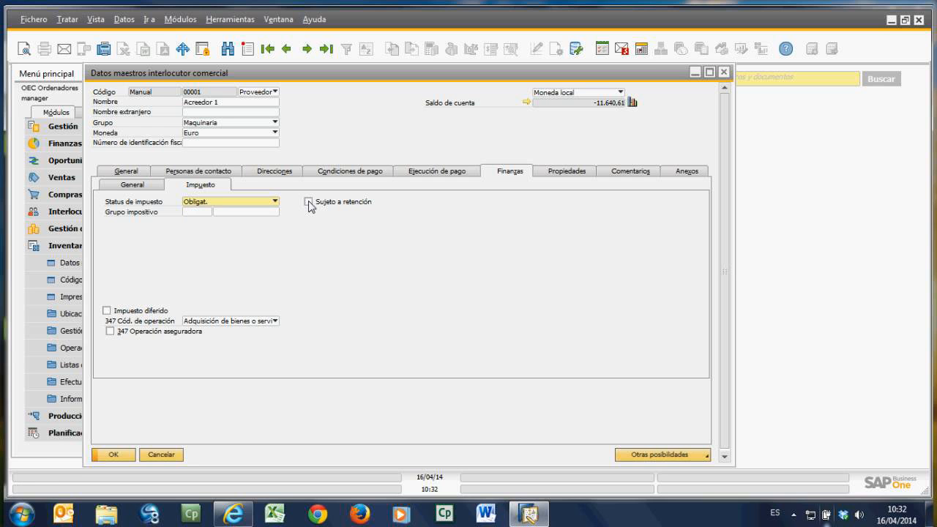
Step: Mark Acreedor 1 as Sujeto a retención, select G01 Actividades profesionales among the permitted withholding indicators, and cancel that selection
left_click(308, 202)
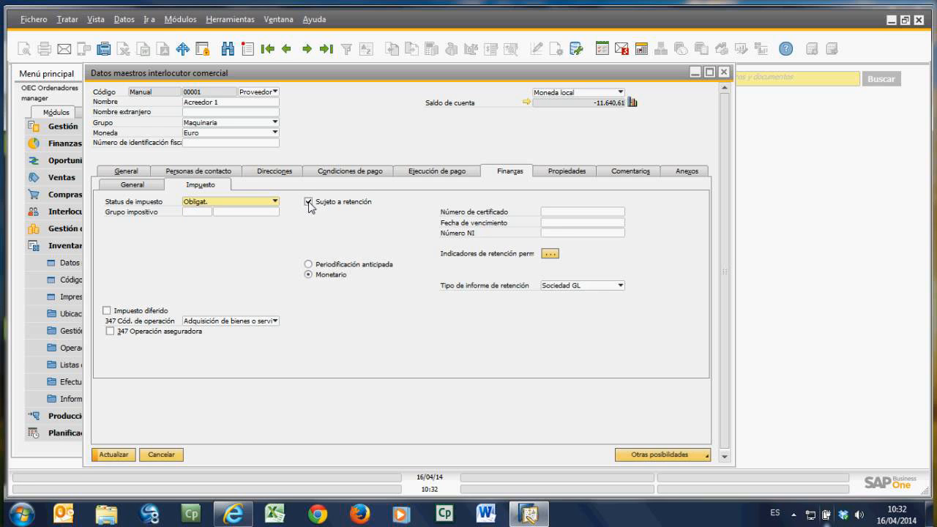
left_click(550, 254)
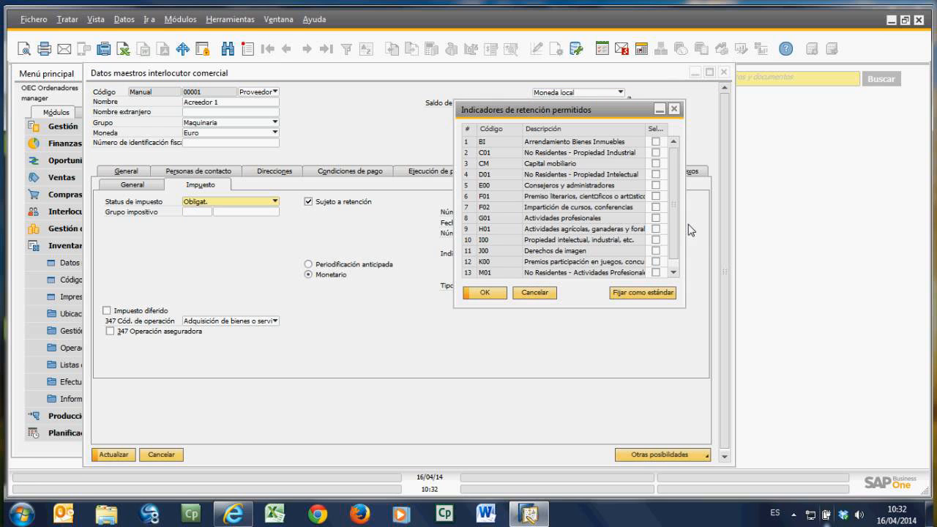
left_click(674, 273)
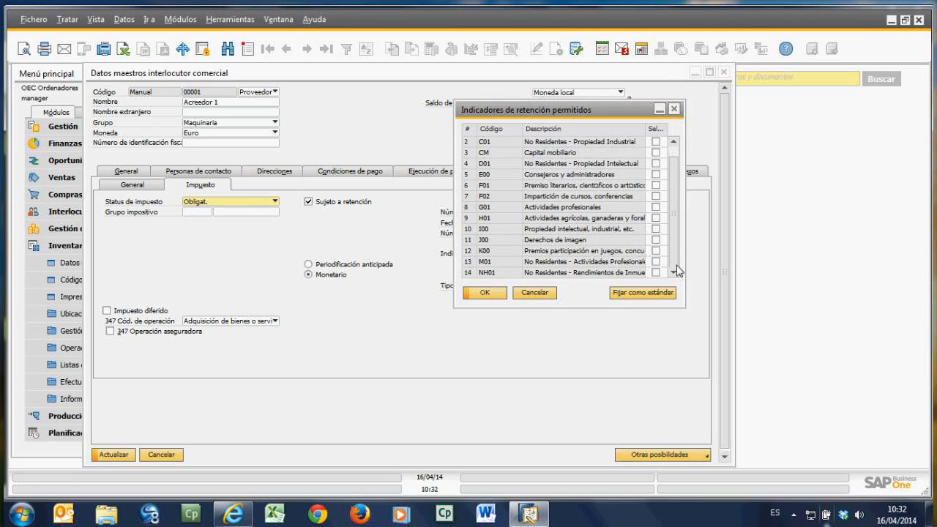
left_click(466, 208)
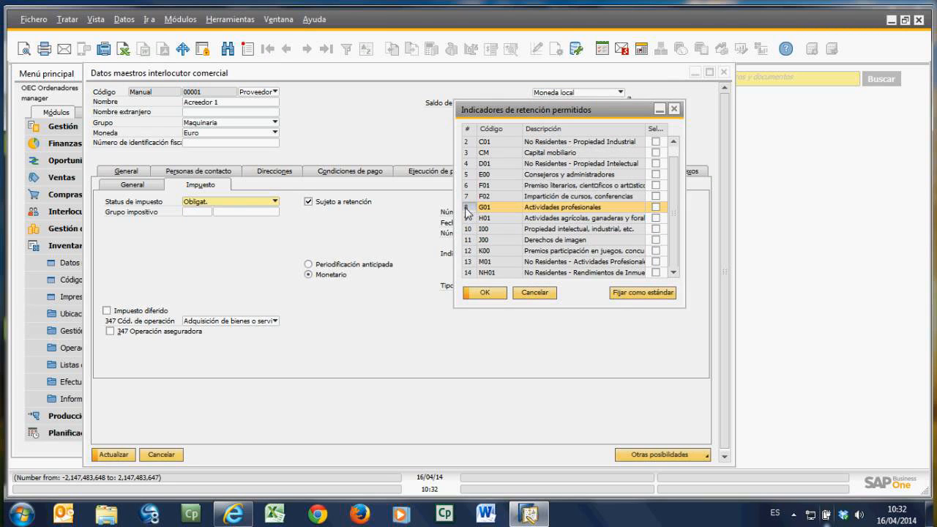
left_click(655, 207)
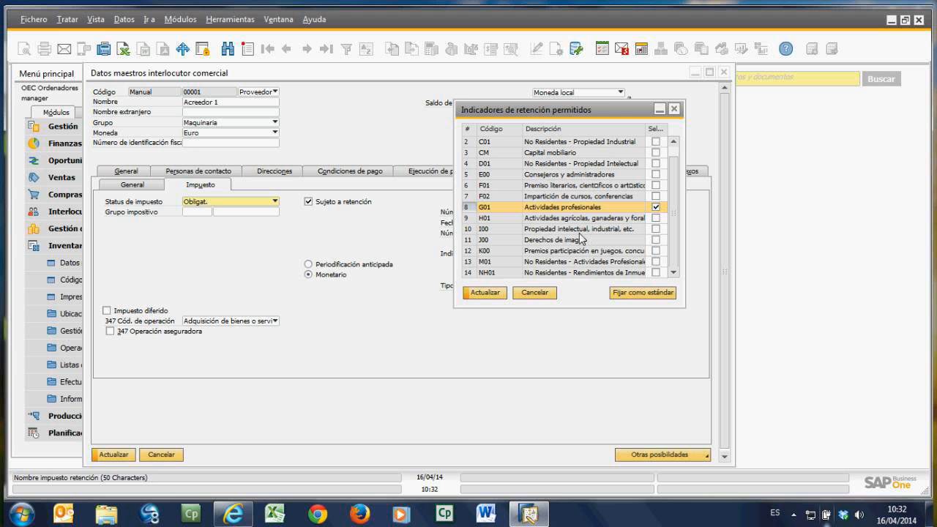
left_click(535, 294)
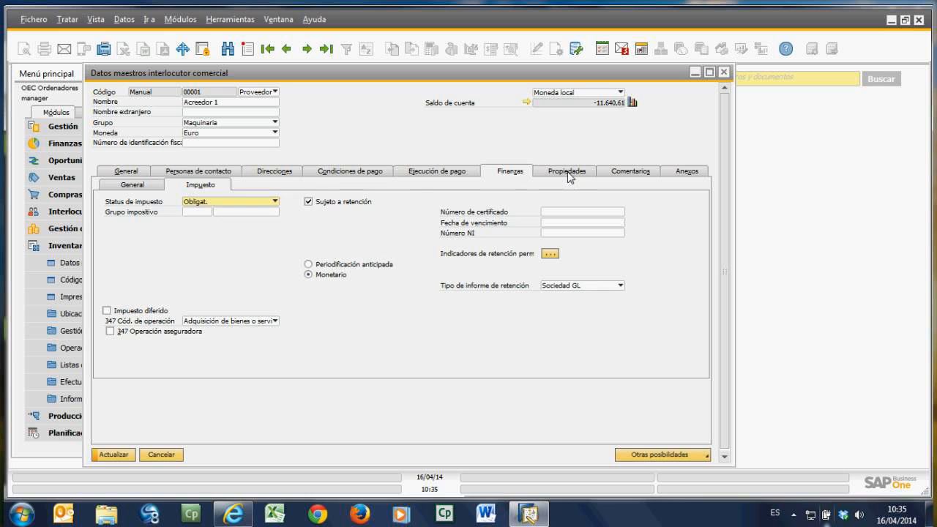
Step: View the Propiedades, Comentarios and Anexos of Acreedor 1, and close the record without saving the changes
left_click(569, 176)
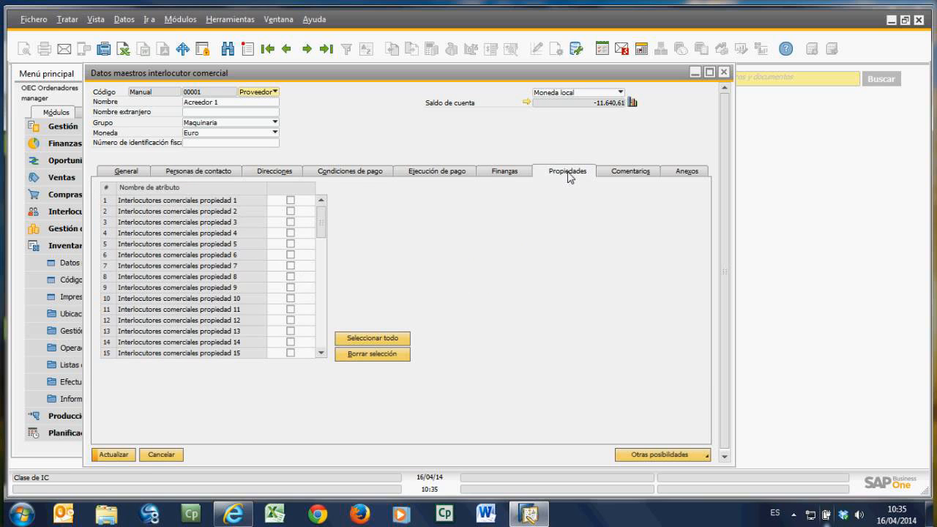
left_click(636, 172)
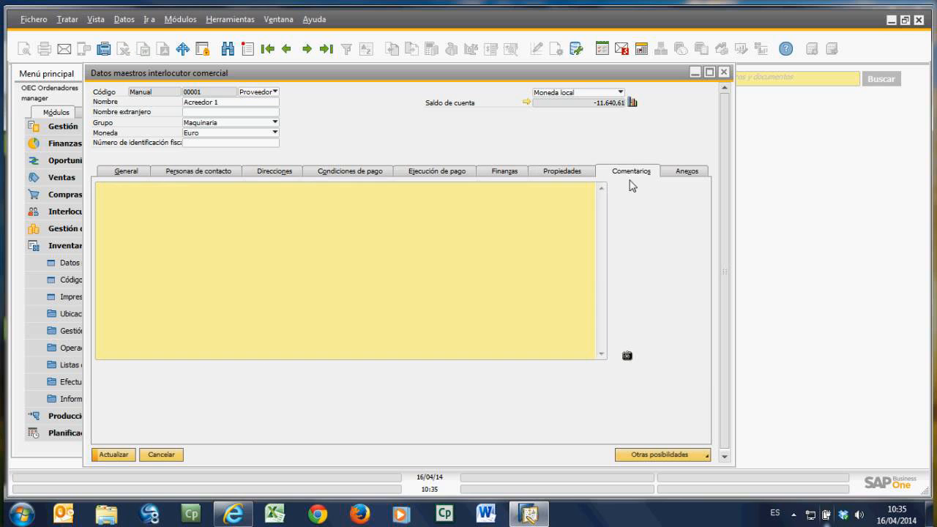
left_click(688, 171)
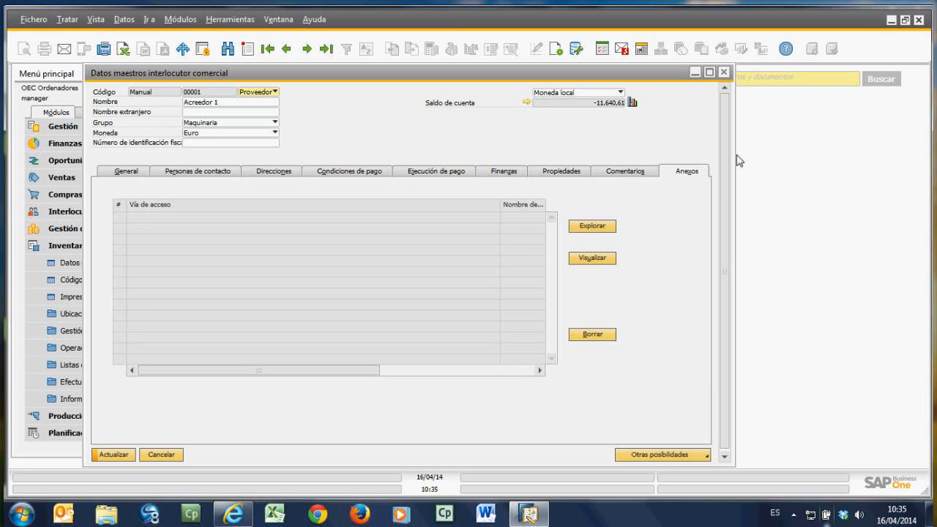
left_click(725, 73)
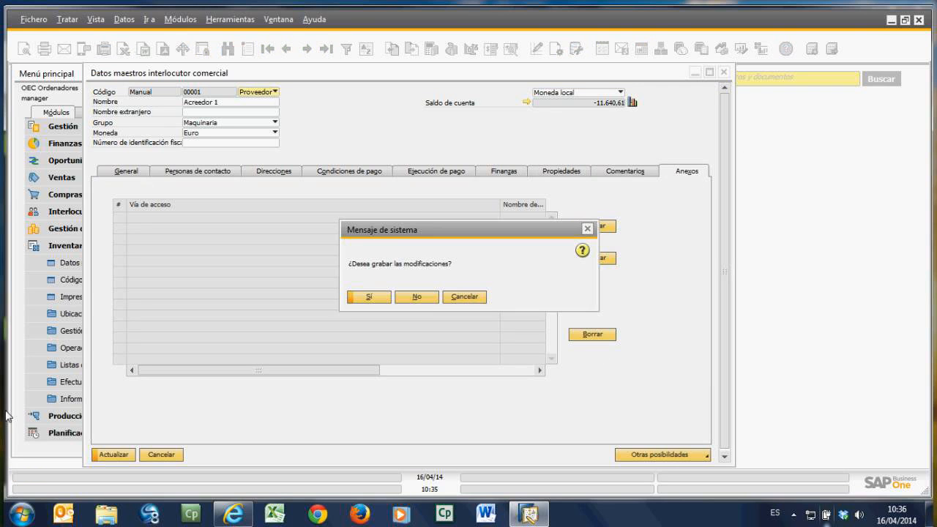
left_click(416, 298)
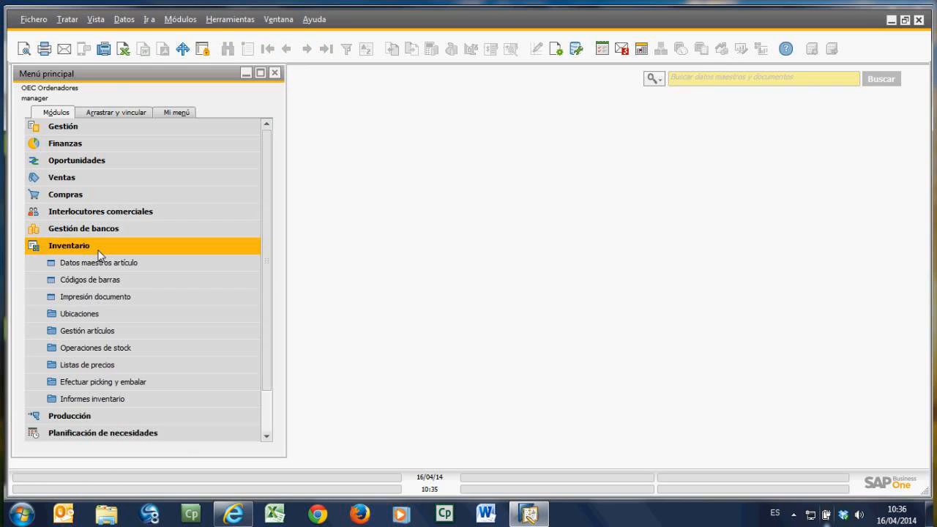
Step: Reopen the business partner master data at the first record, Acreedor 1, and place its window beside the main menu
left_click(99, 248)
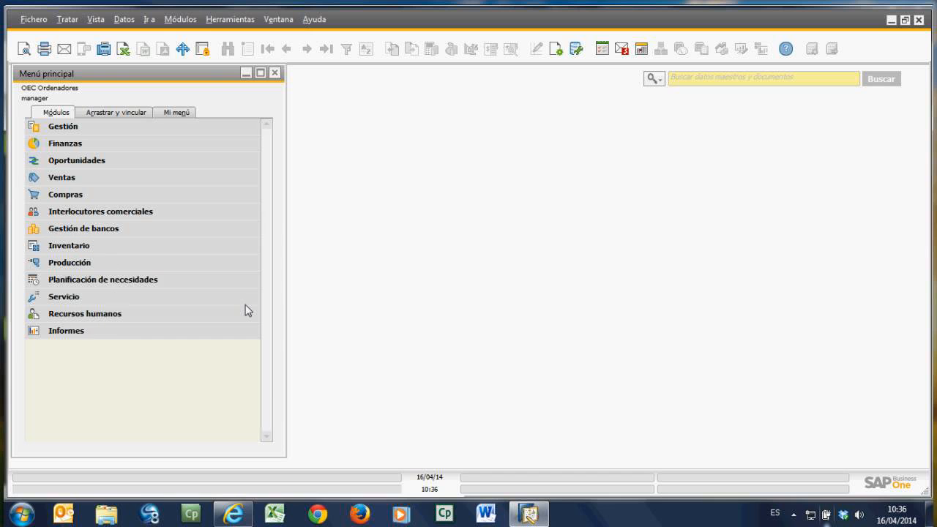
left_click(100, 211)
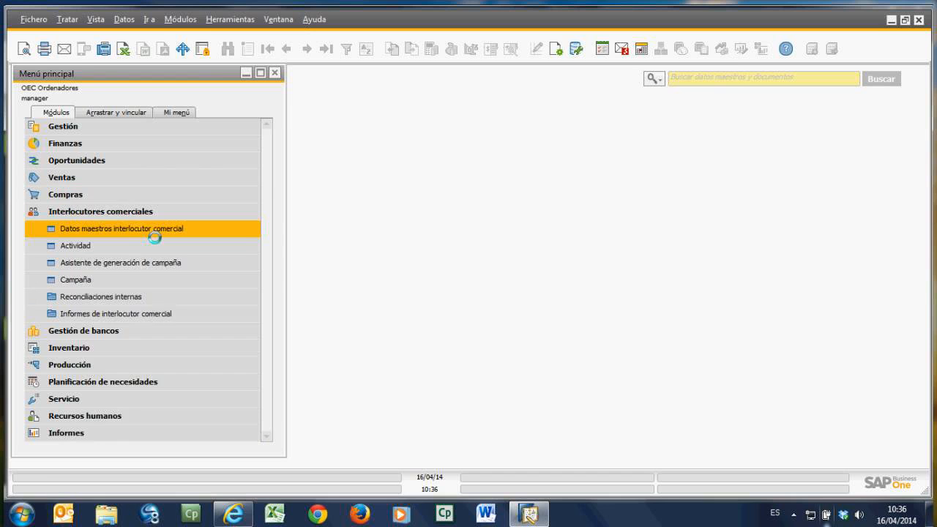
left_click(270, 51)
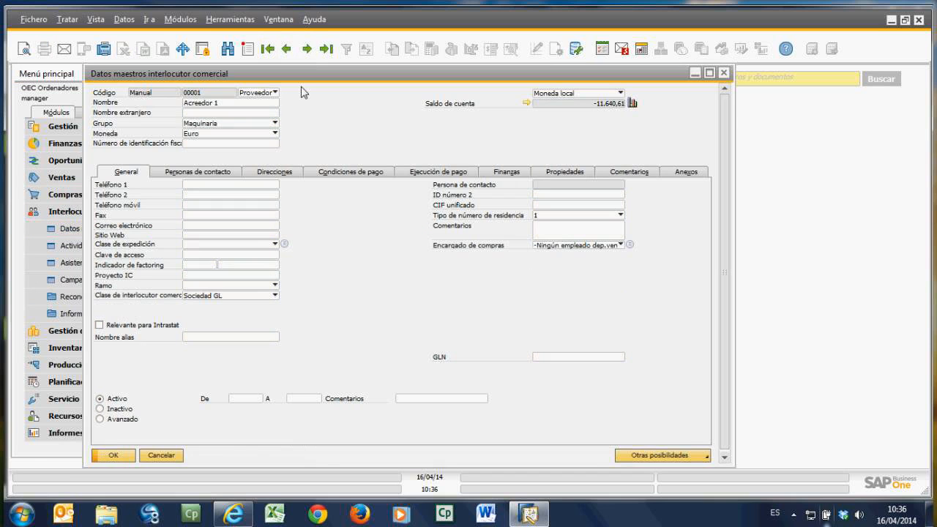
left_click_drag(339, 75, 535, 83)
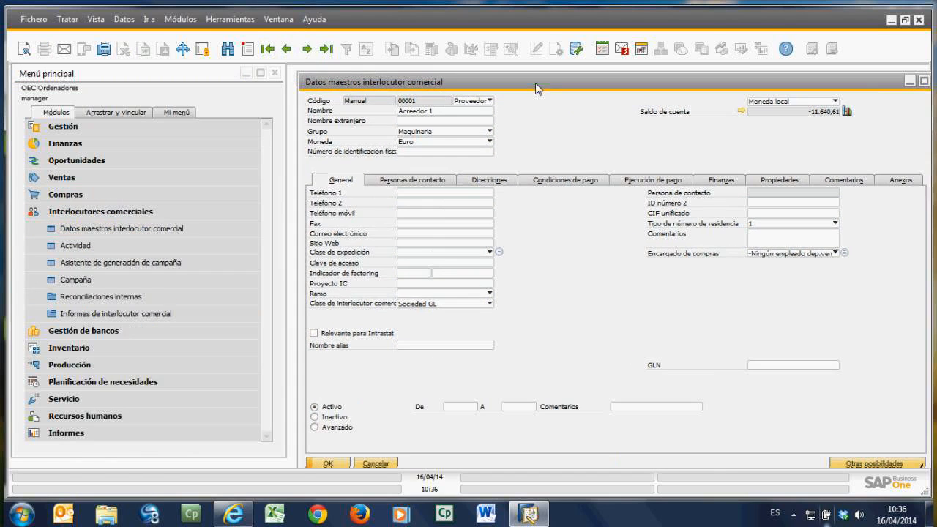
Step: Use Arrastrar y vincular under Compras - acreedores to list the Factura de proveedores documents of Acreedor 1, and enlarge the list to show all columns
left_click(134, 116)
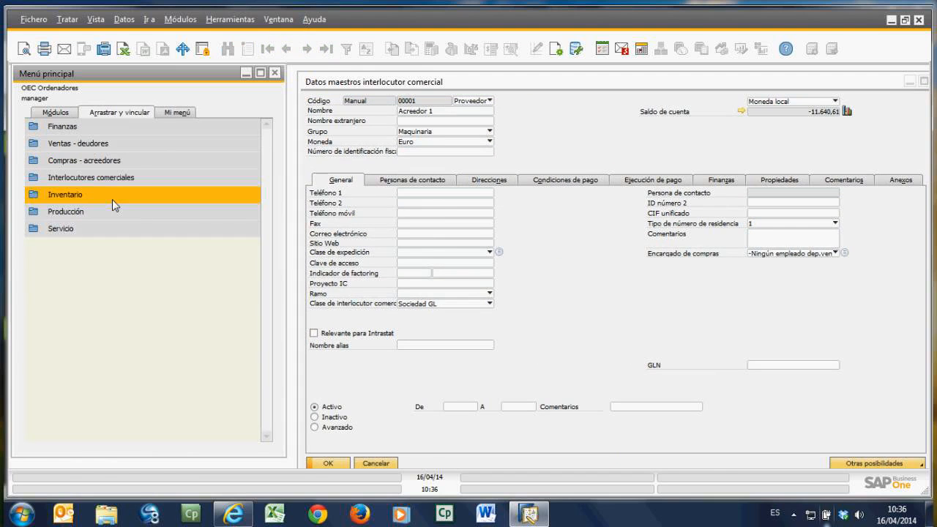
left_click(61, 161)
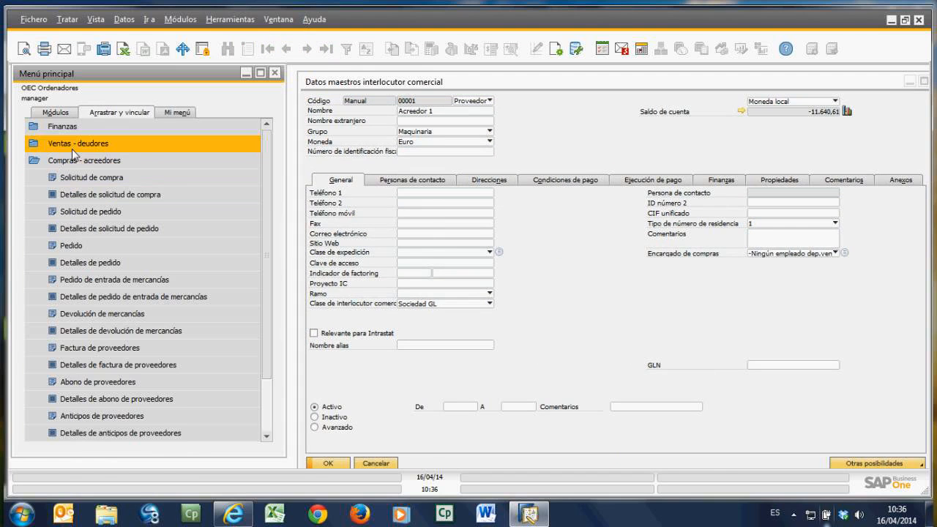
left_click(430, 104)
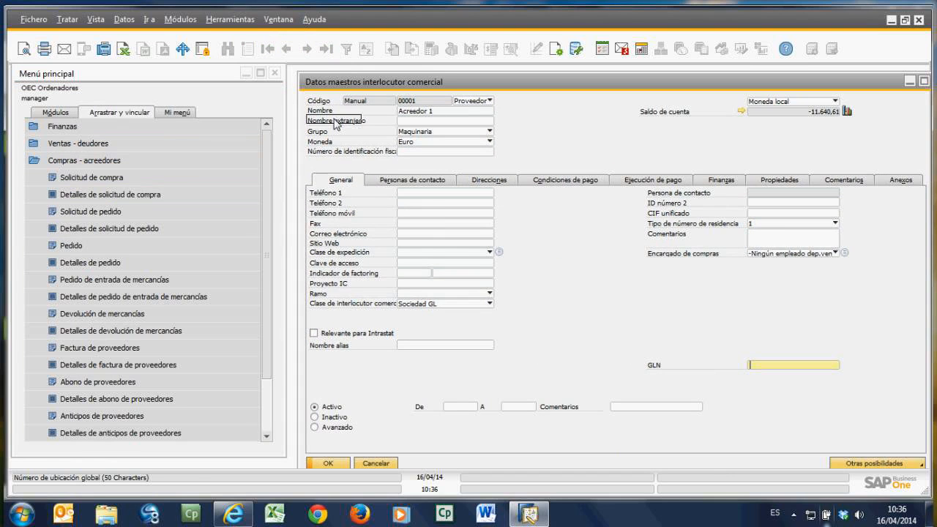
left_click_drag(334, 125, 95, 353)
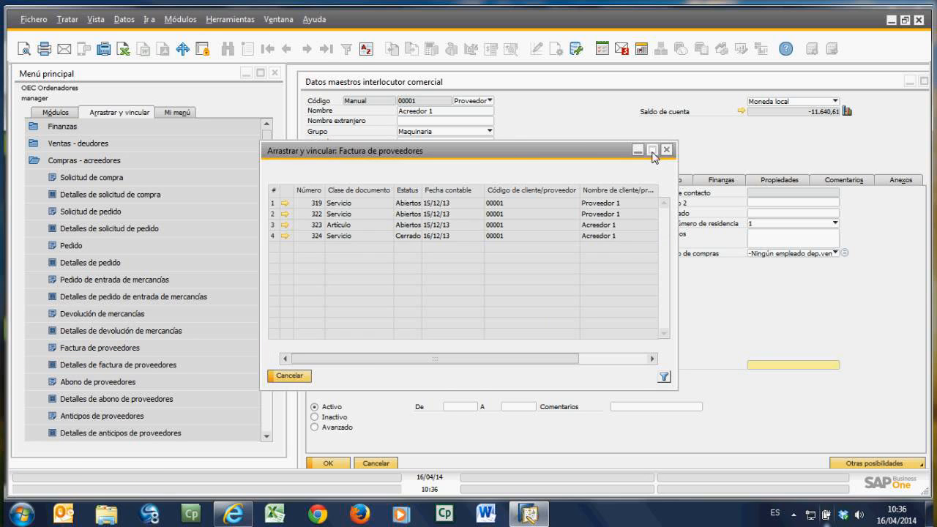
left_click_drag(518, 160, 411, 120)
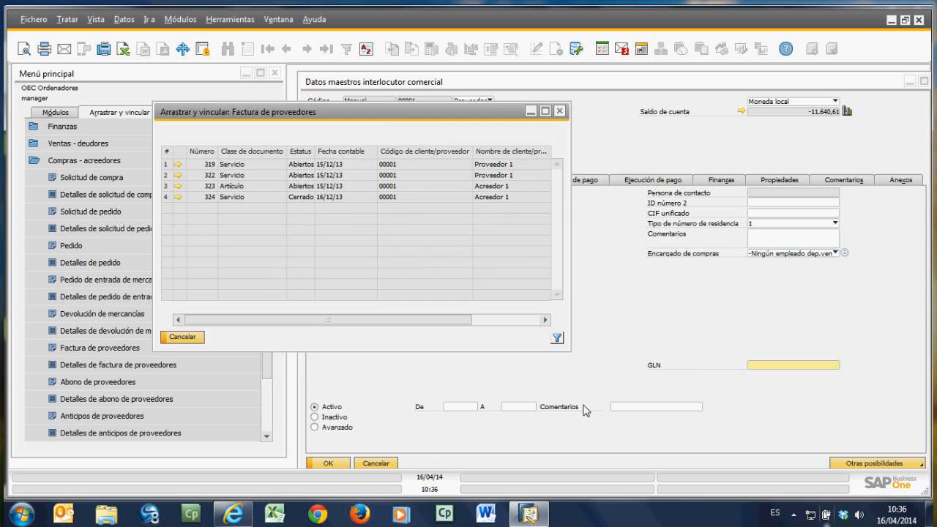
left_click_drag(600, 364, 692, 383)
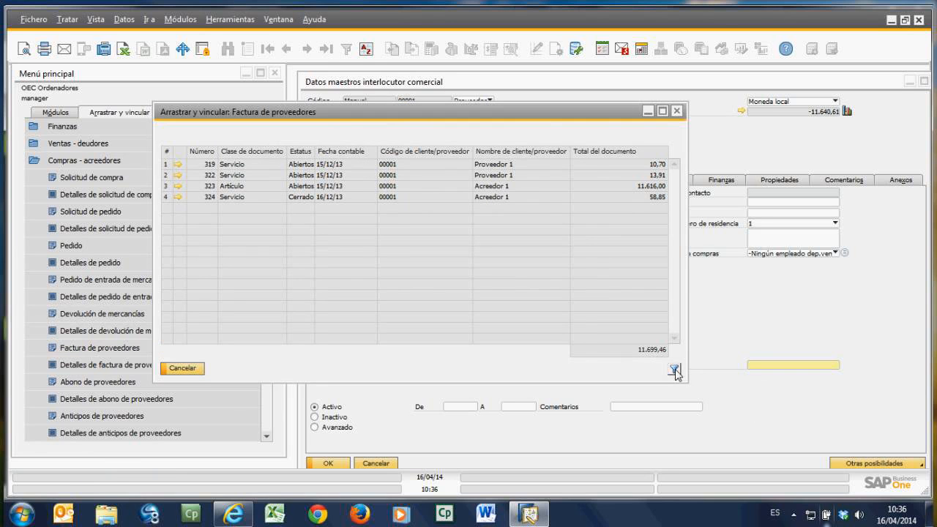
Step: Check the Filtrar tabla fields without applying a filter, close the linked invoice list, and realign the partner record beside the main menu
left_click(674, 370)
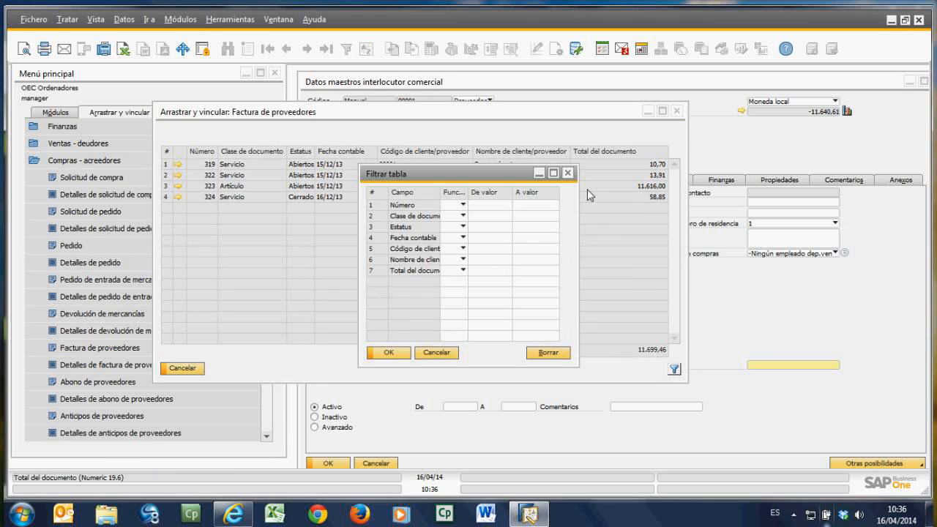
left_click(568, 173)
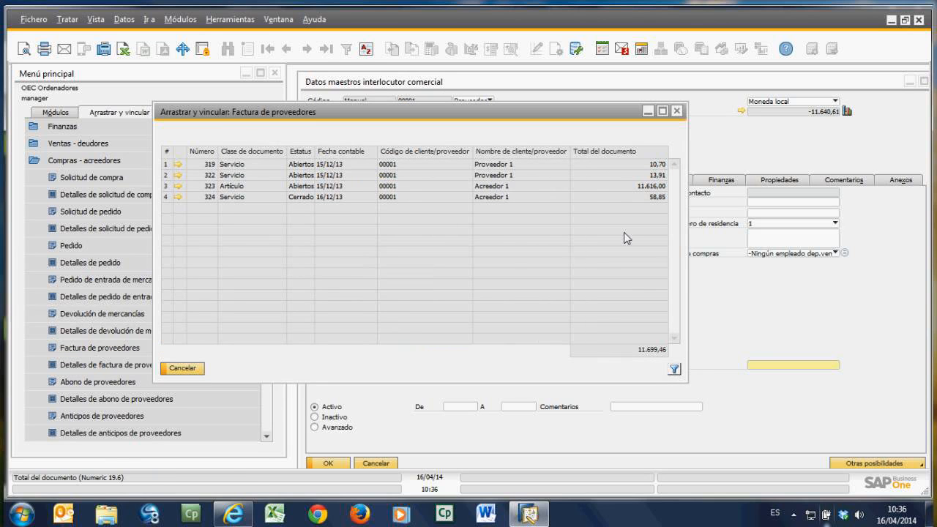
left_click(195, 374)
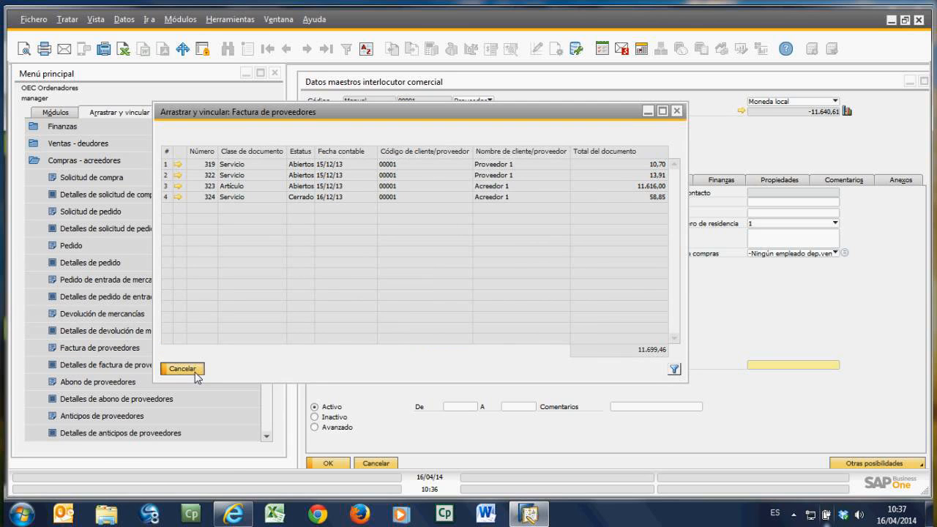
left_click_drag(518, 81, 494, 72)
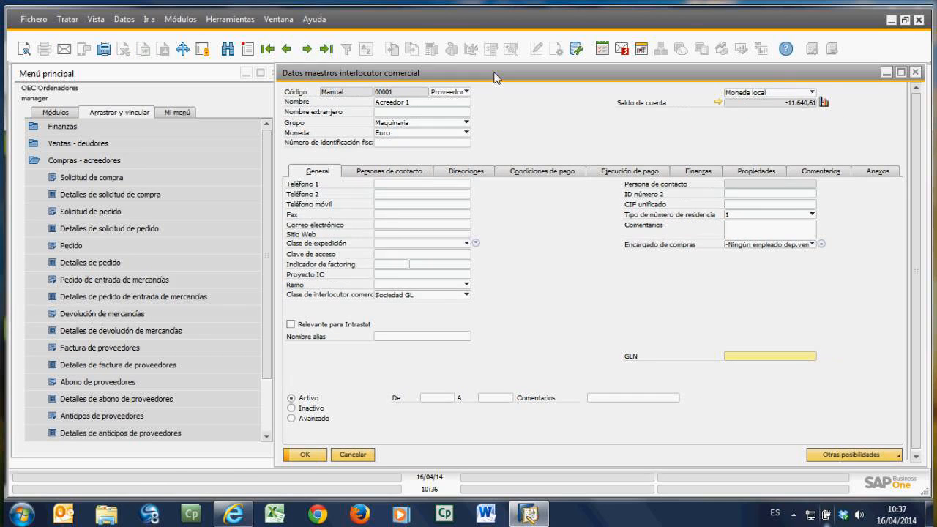
left_click(239, 279)
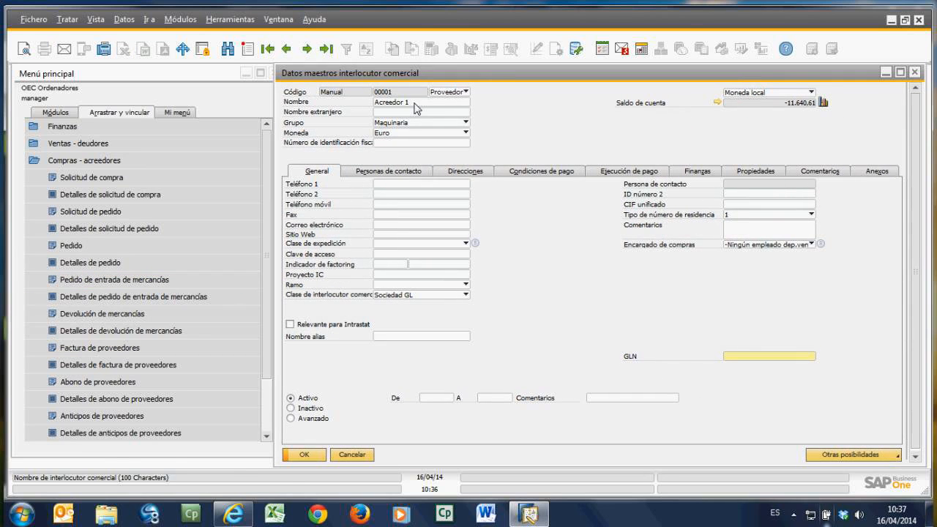
Step: List Acreedor 1's Factura de proveedores documents with Arrastrar y vincular, preview an export as Microsoft Excel 97-2003 Workbook without saving, and close the list
left_click_drag(393, 93, 82, 353)
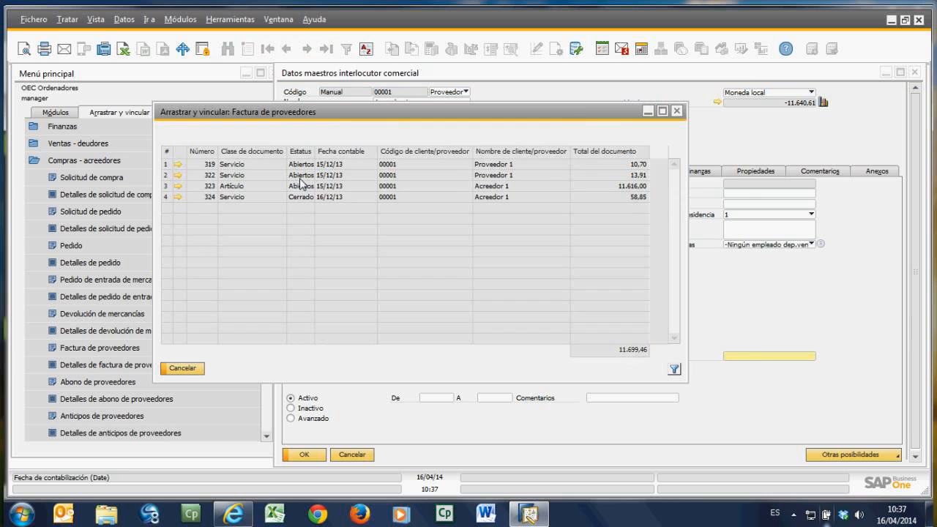
left_click(123, 49)
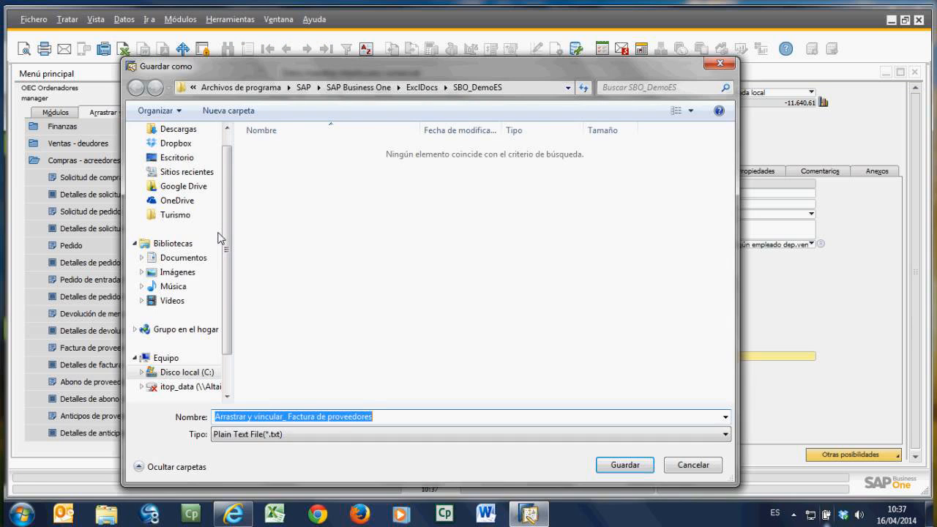
left_click(343, 422)
left_click(458, 437)
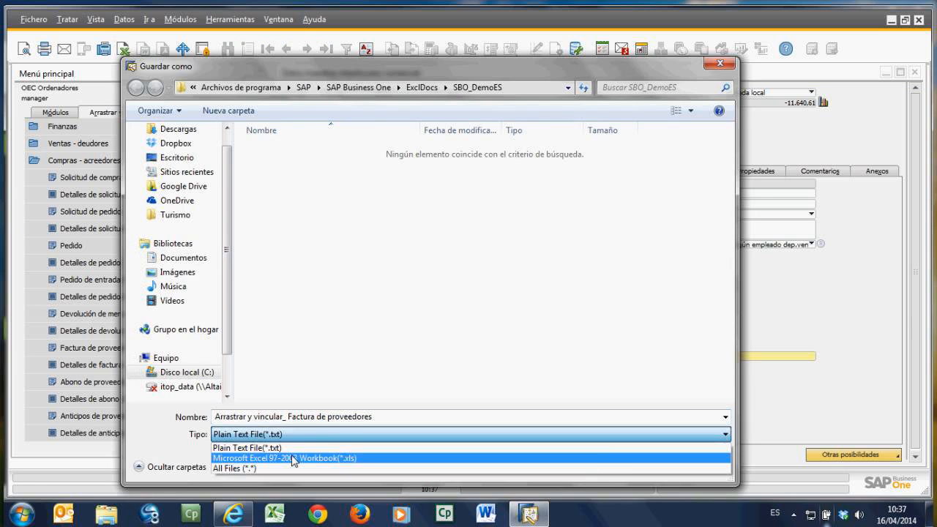
left_click(293, 459)
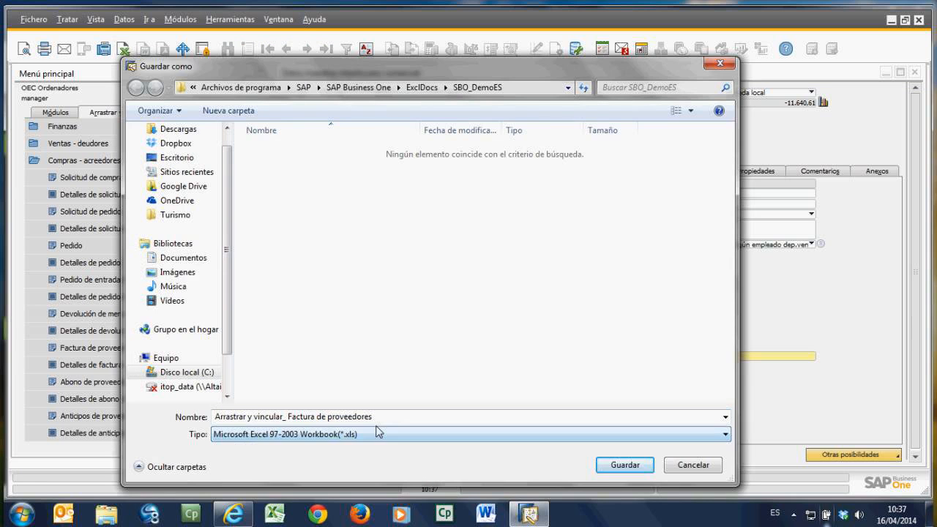
left_click(721, 66)
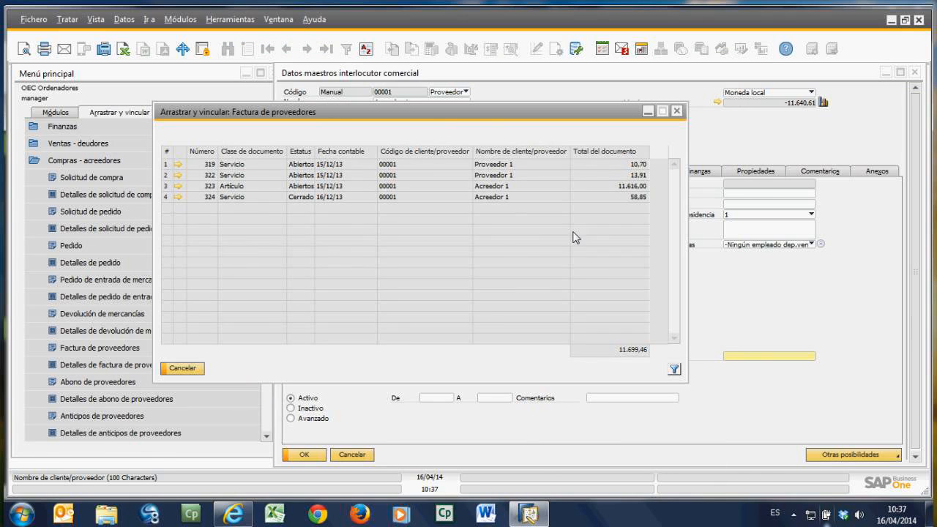
left_click(679, 112)
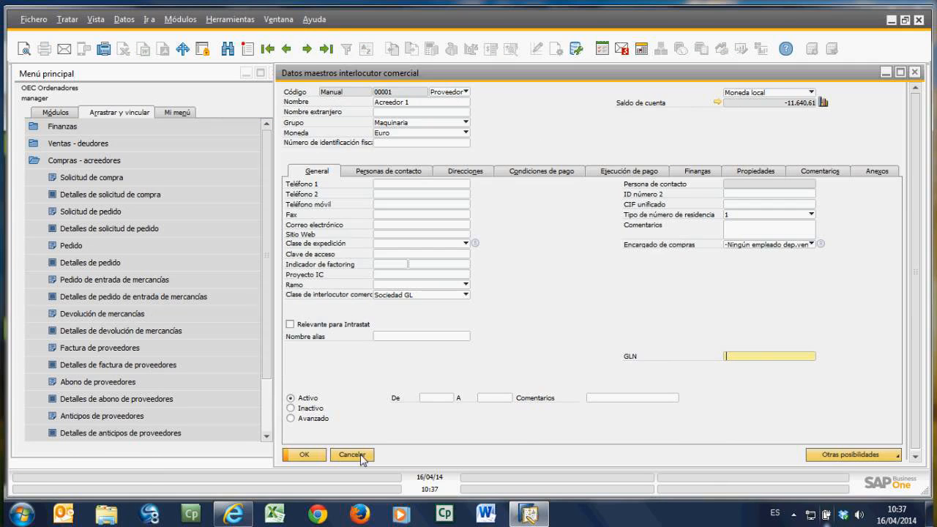
Step: Close the Acreedor 1 record and return to the Módulos view of the main menu with Interlocutores comerciales collapsed
left_click(351, 454)
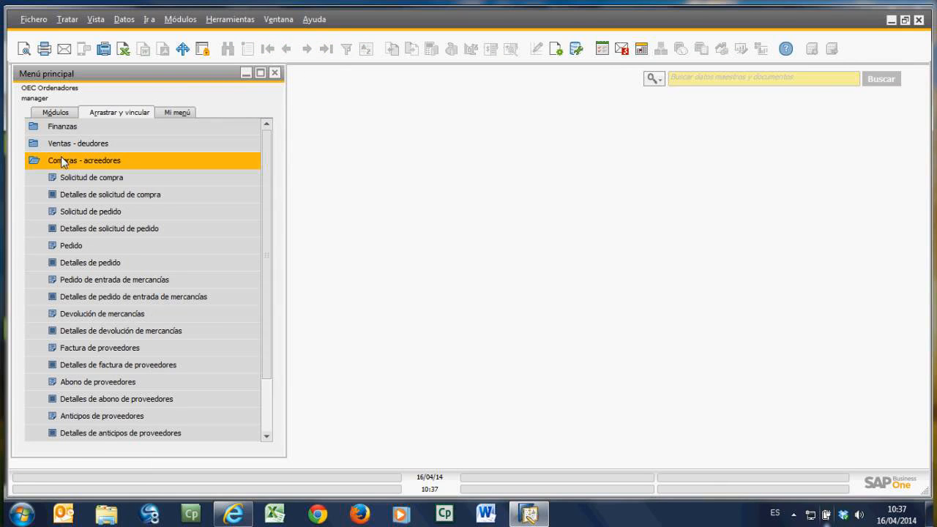
left_click(56, 114)
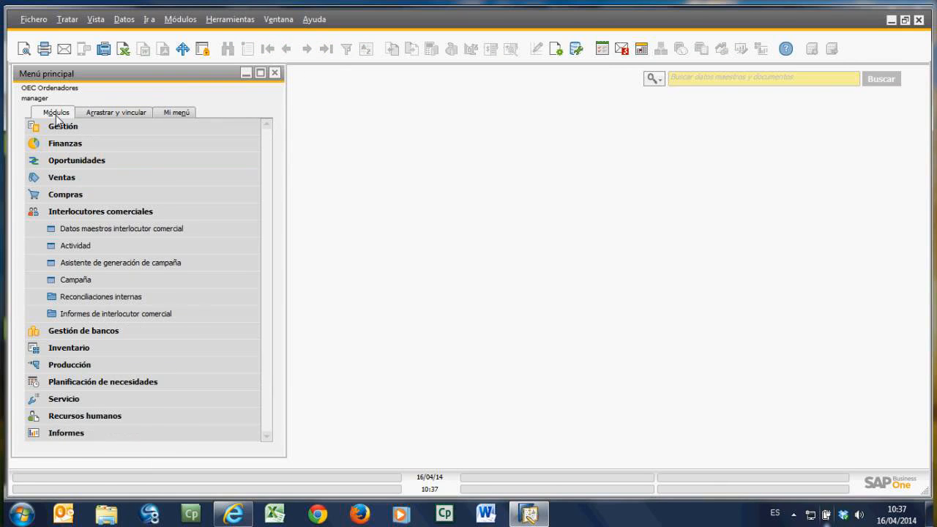
left_click(84, 214)
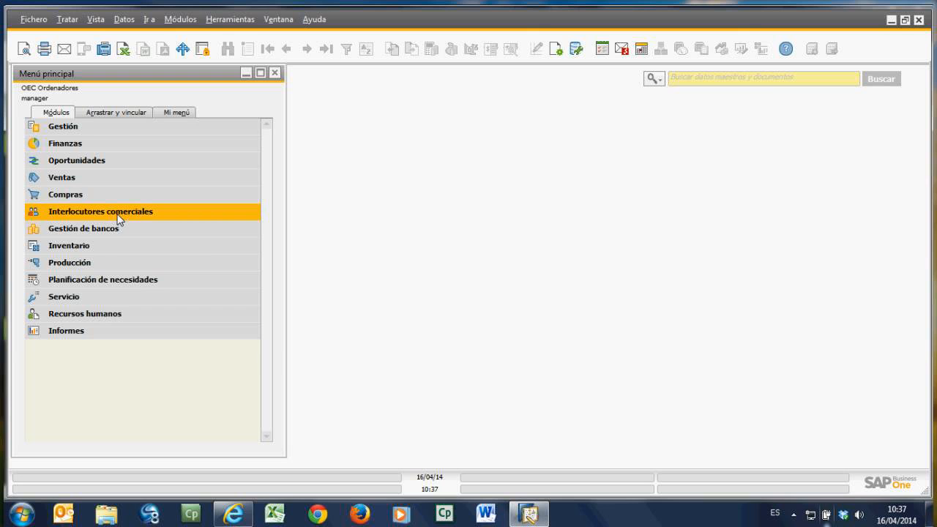
left_click(247, 521)
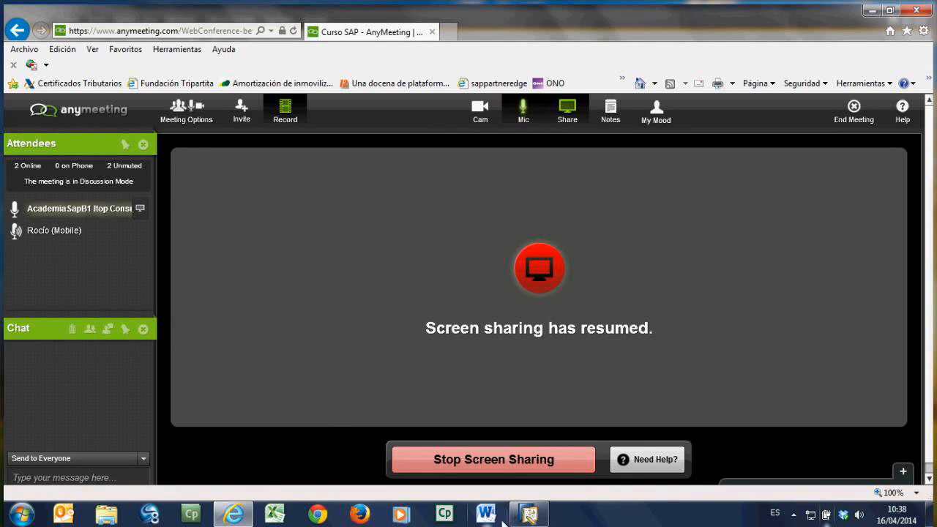
mouse_move(527, 516)
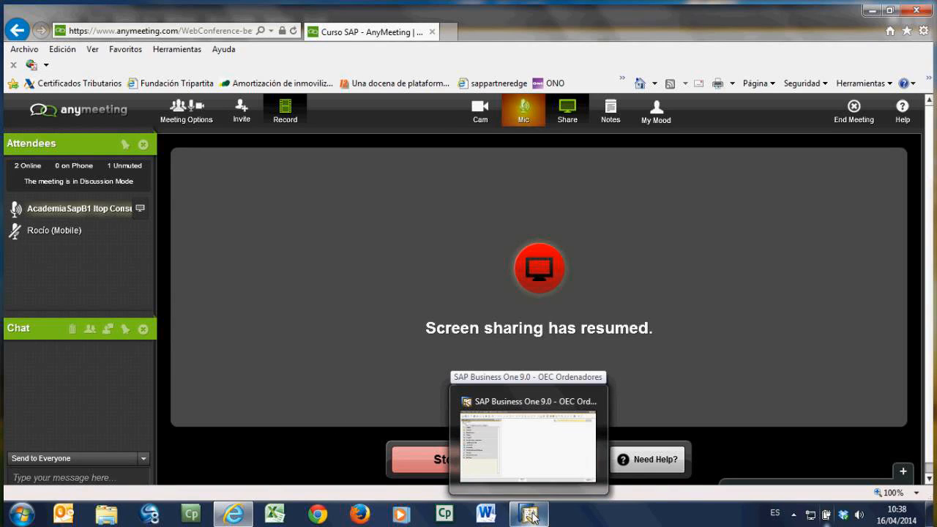
left_click(532, 518)
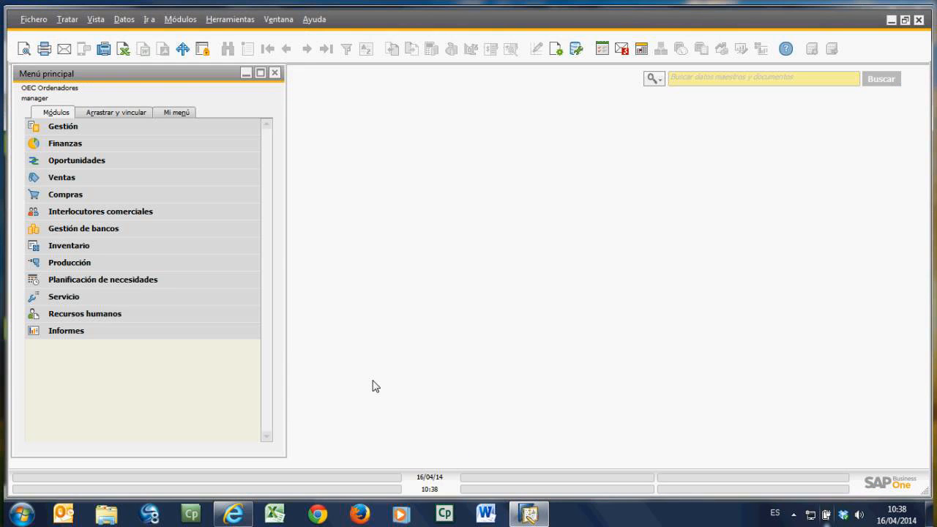
Step: Open a new Pedido from the Compras module and choose V10000, Amber Asociados, S.L., as the Proveedor
left_click(80, 196)
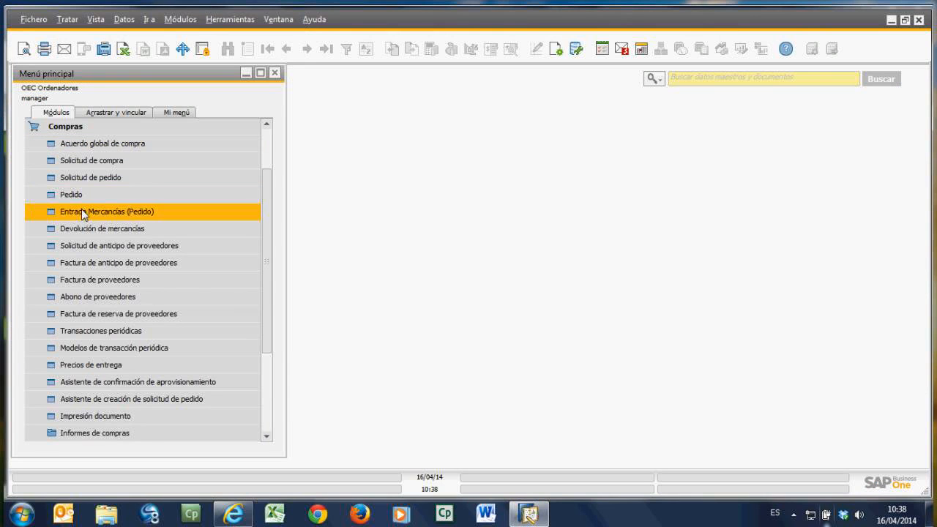
left_click(84, 148)
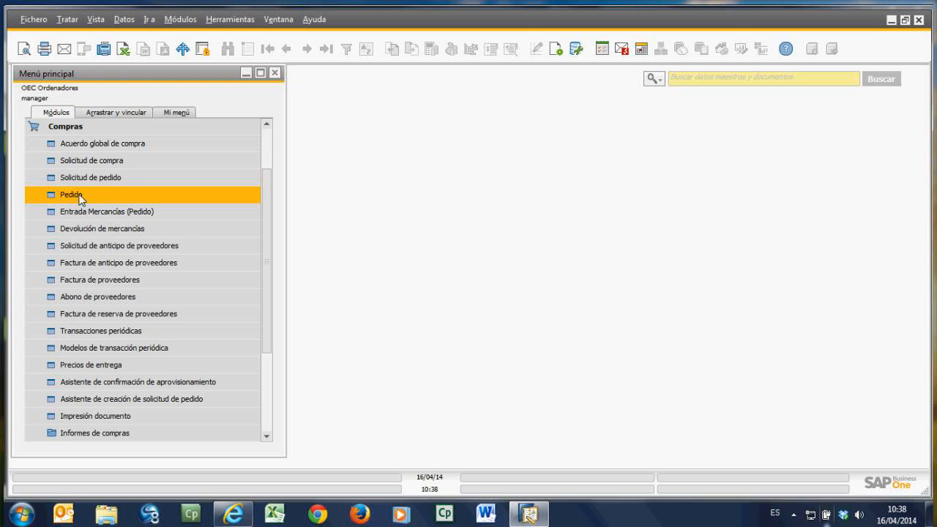
left_click(79, 196)
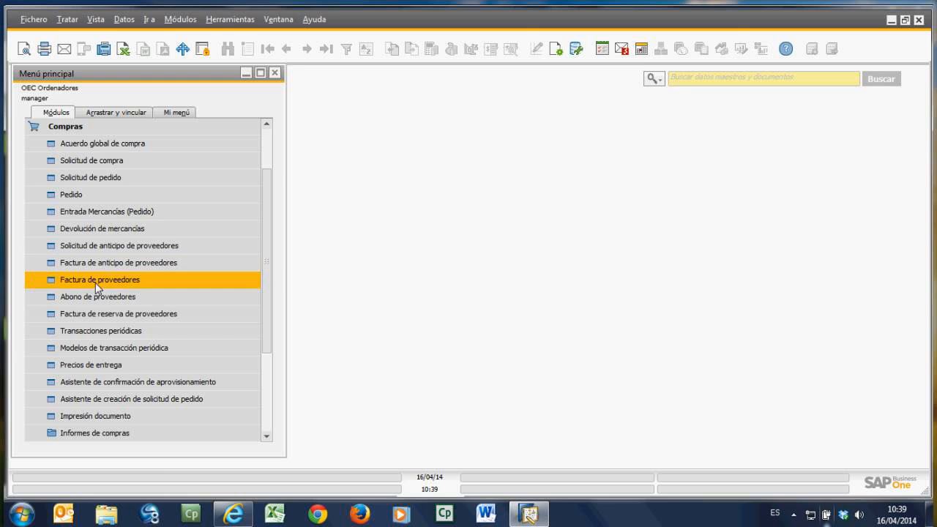
left_click(65, 194)
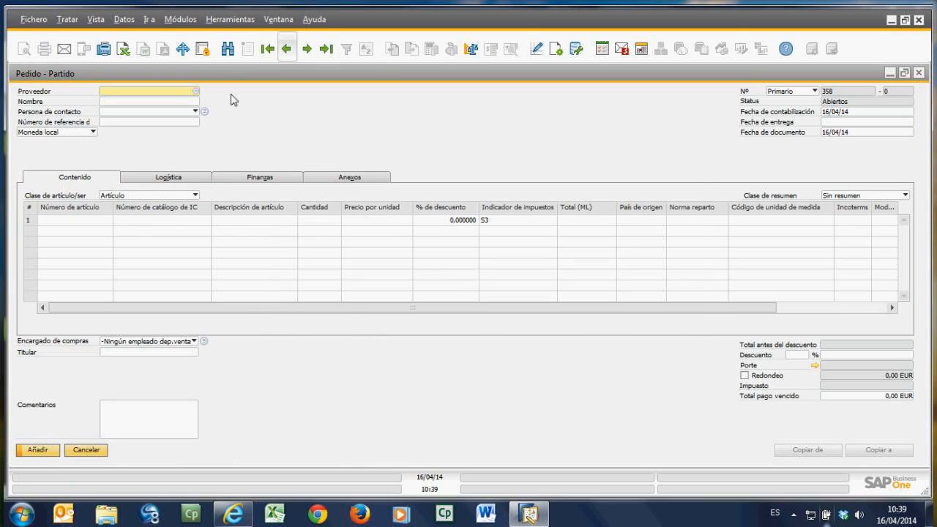
key("Tab")
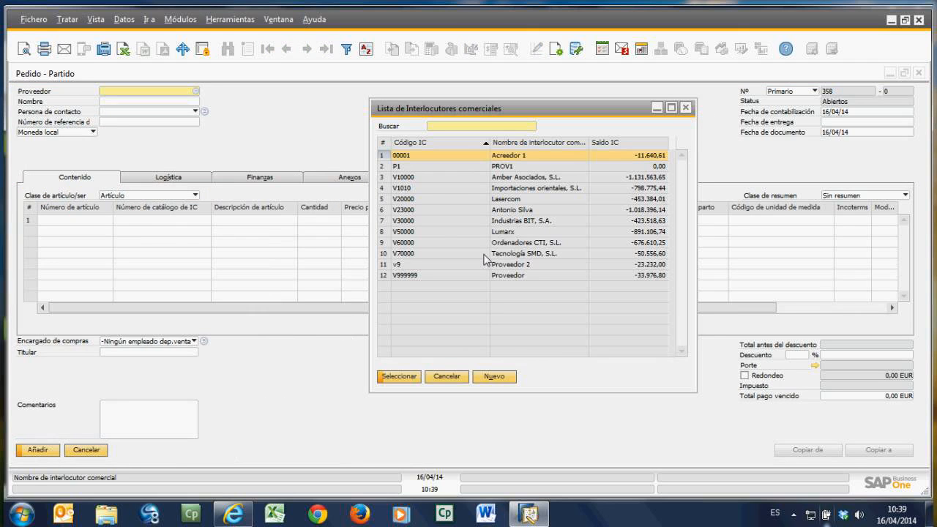
left_click(427, 179)
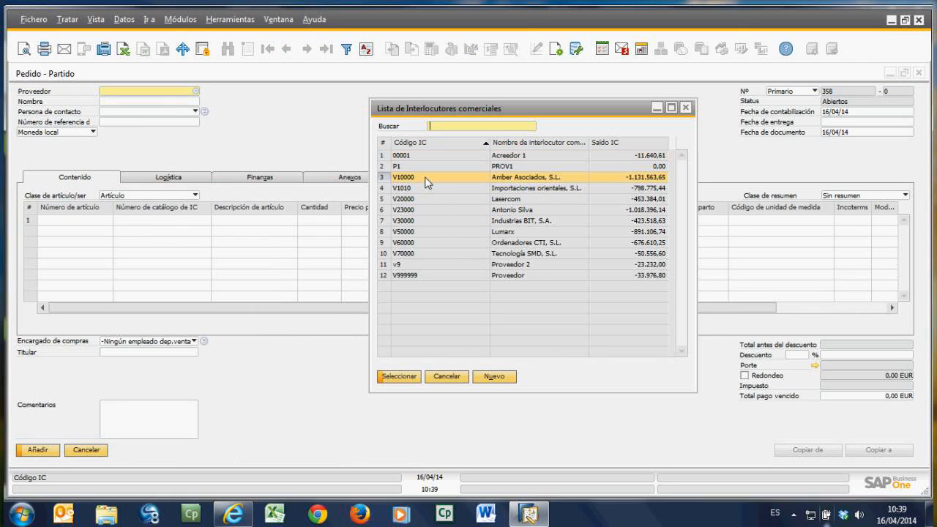
double_click(426, 178)
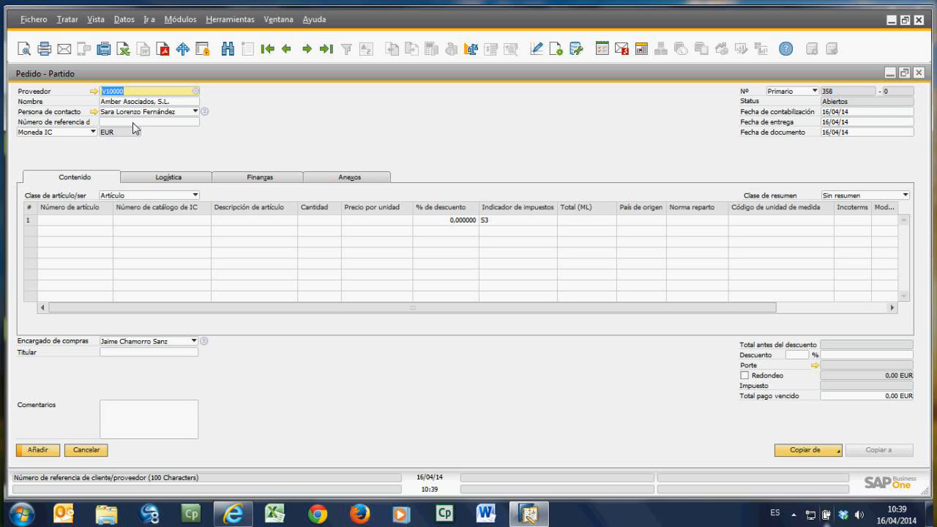
Step: View the order's Finanzas data, compare it with Ejecución de pago and Condiciones de pago in the supplier's master data, and close that record
left_click(249, 178)
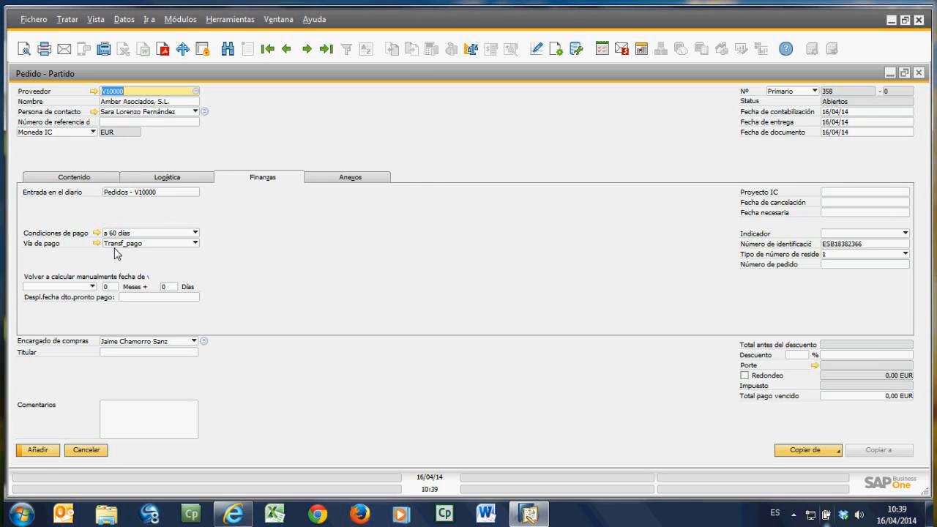
left_click(94, 91)
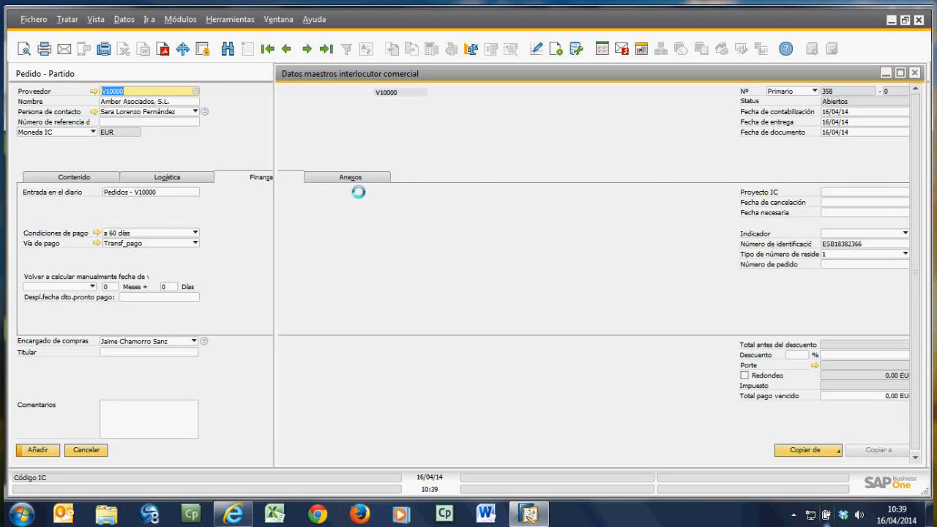
left_click(638, 173)
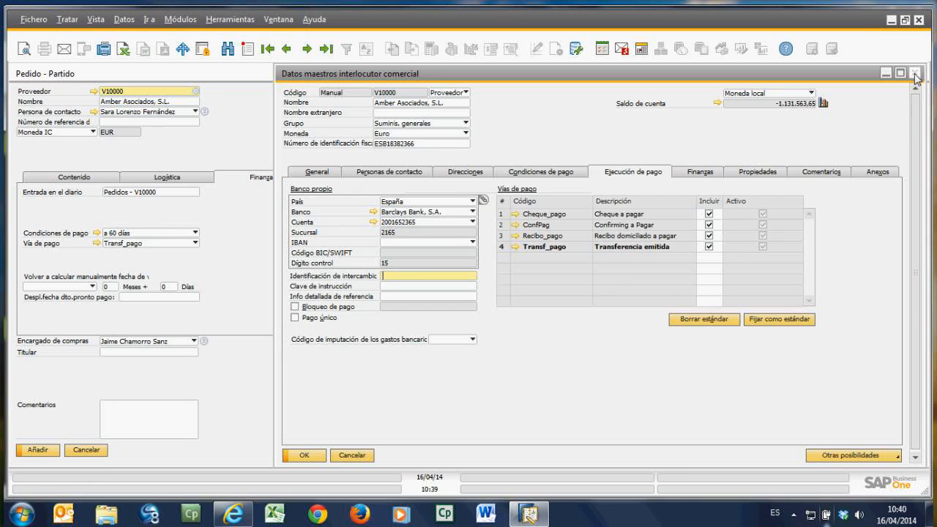
left_click(511, 174)
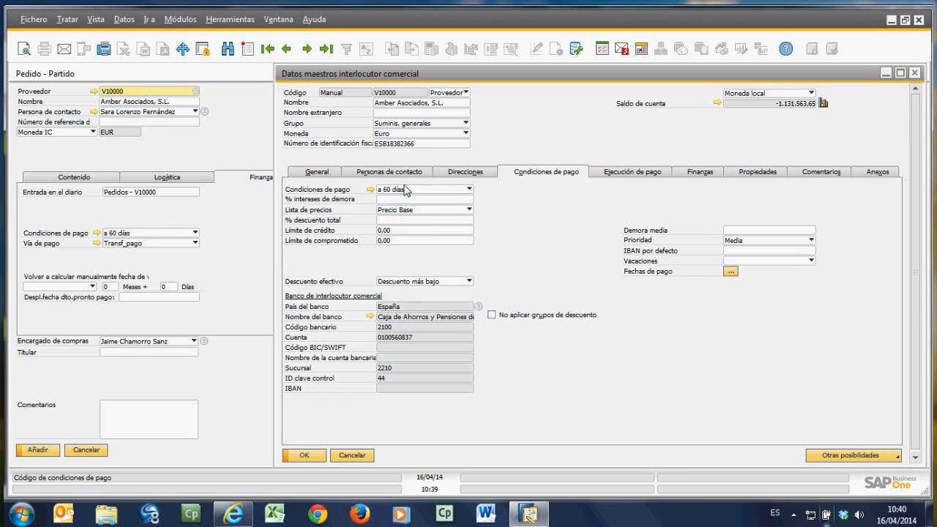
left_click(913, 73)
Step: Check the available Condiciones de pago and Vía de pago options in the order's Finanzas data without changing either
left_click(194, 233)
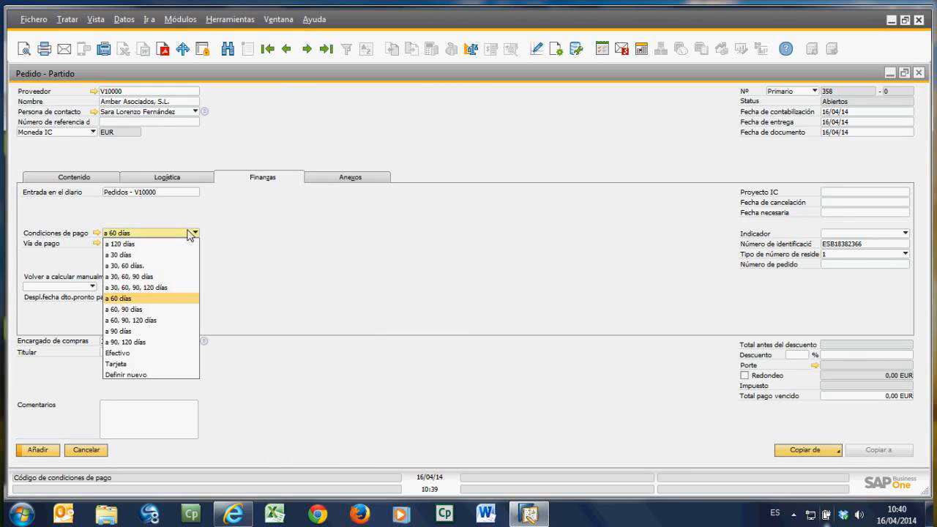
left_click(191, 233)
left_click(194, 243)
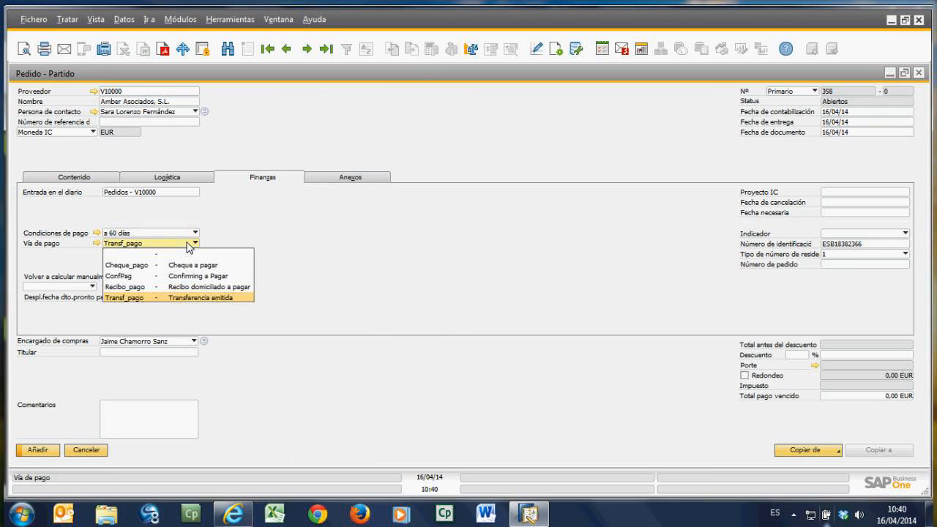
left_click(188, 243)
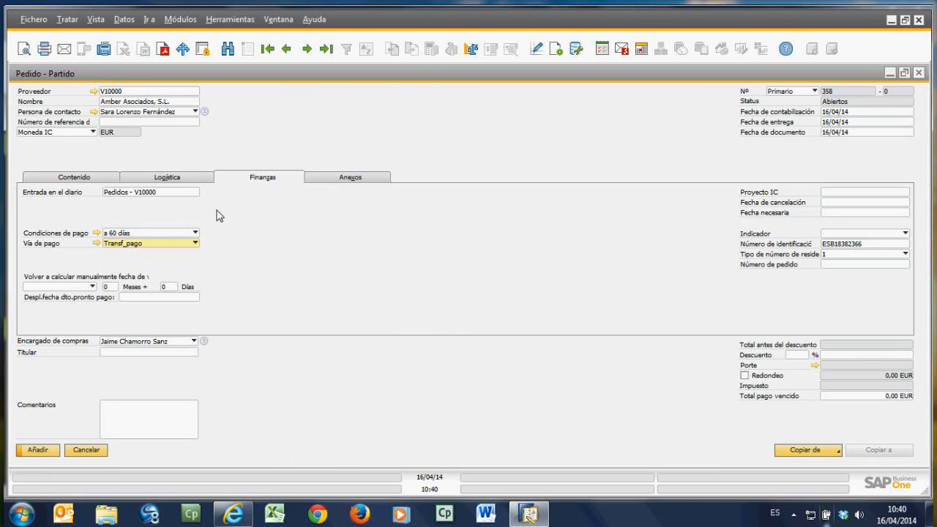
Step: Open the Lista de Artículos for the first line of the order's Contenido and search it for "a"
left_click(97, 180)
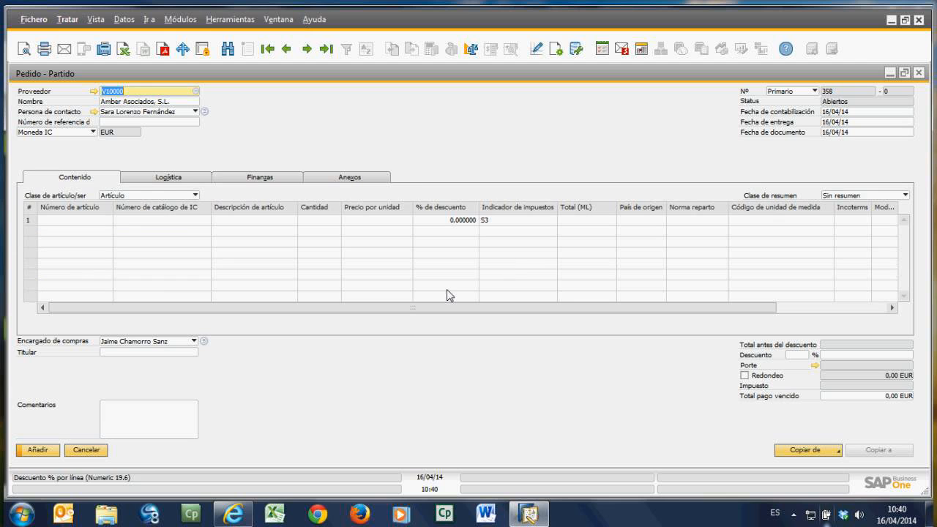
left_click(103, 221)
left_click(107, 220)
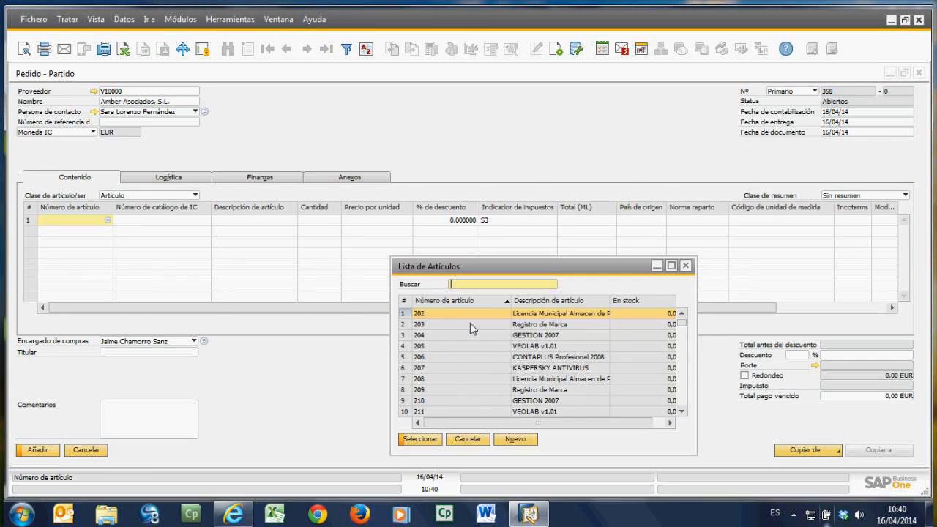
type("a")
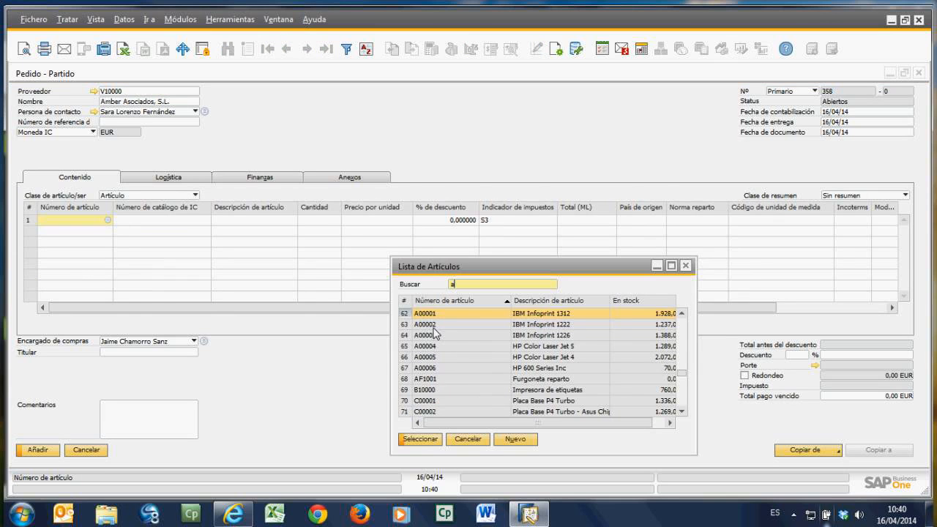
Step: Try out multiple selection in the article list, with the range A00001 to B10000 and with A00001, A00006 and A00004 individually
left_click(425, 324, "ctrl")
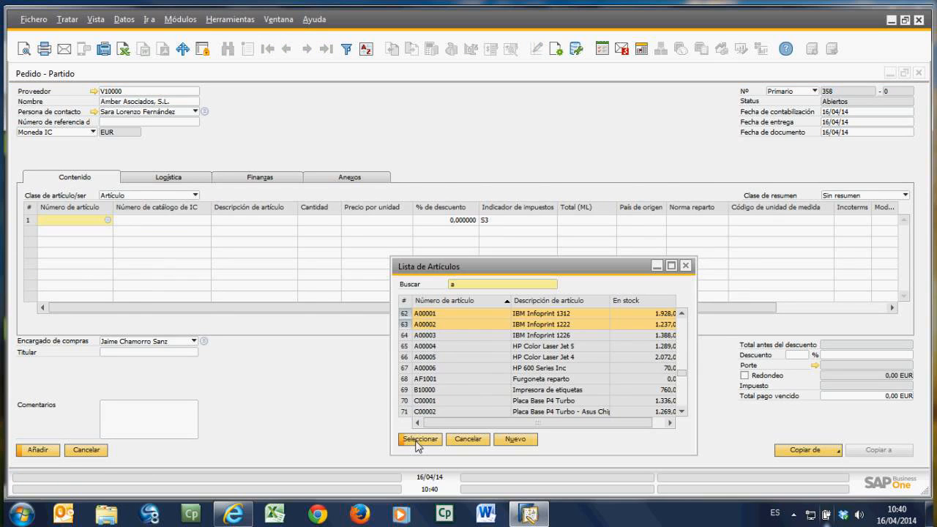
left_click(430, 390, "shift")
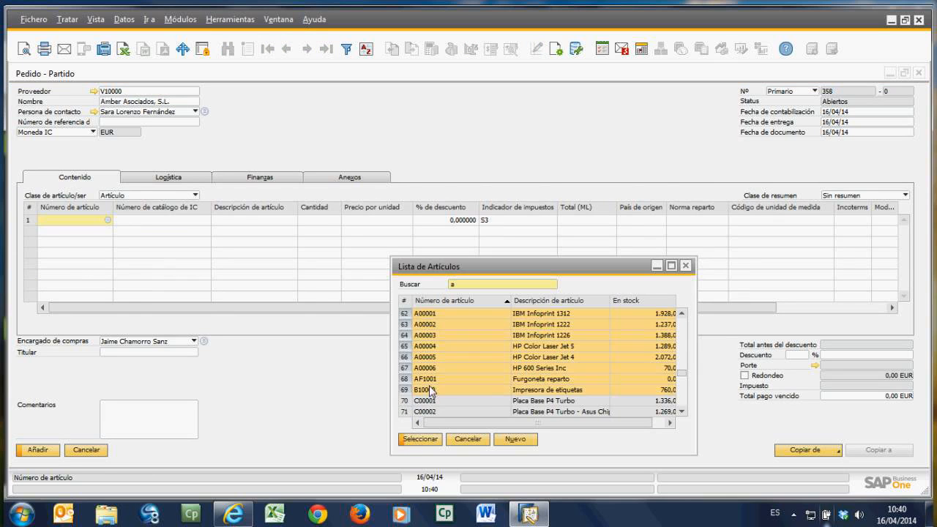
left_click(418, 314)
left_click(413, 368, "ctrl")
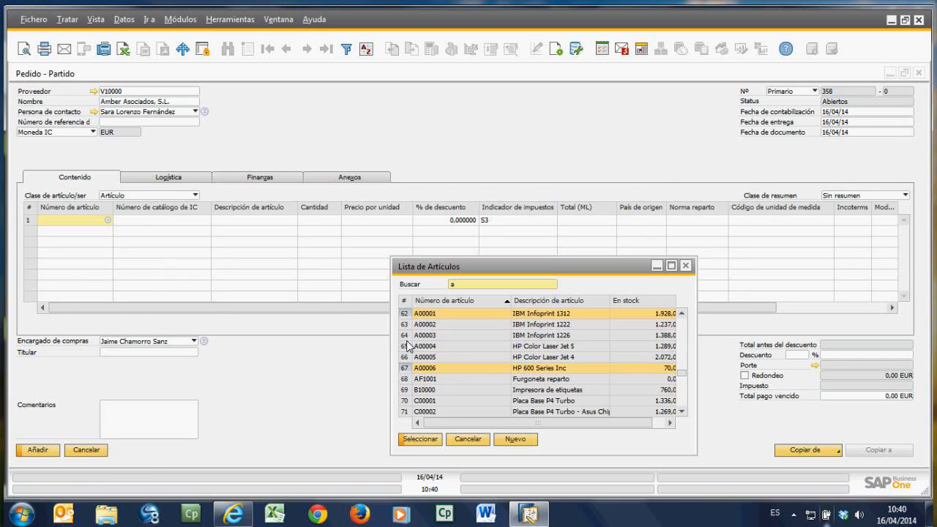
left_click(408, 346, "ctrl")
Step: Select articles A00001 and A00002 together and insert them as lines of the purchase order
left_click(402, 314)
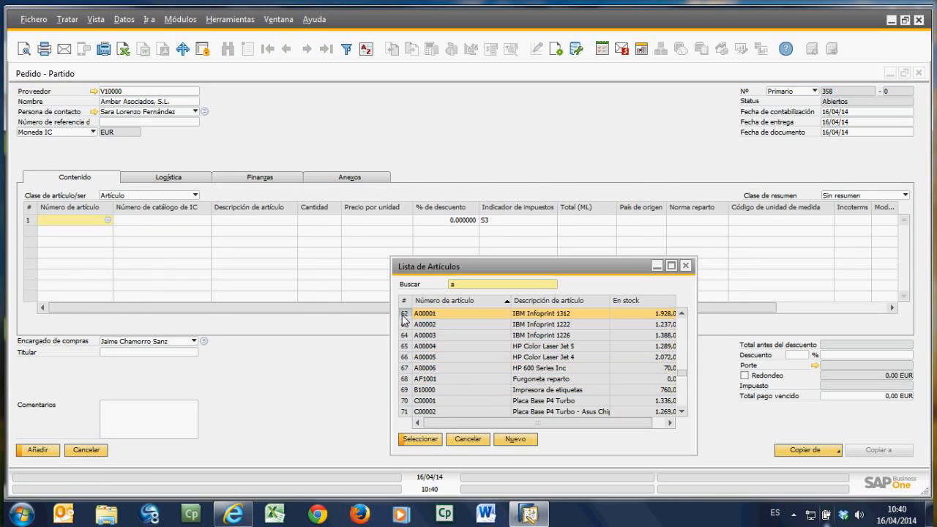
left_click(404, 324, "ctrl")
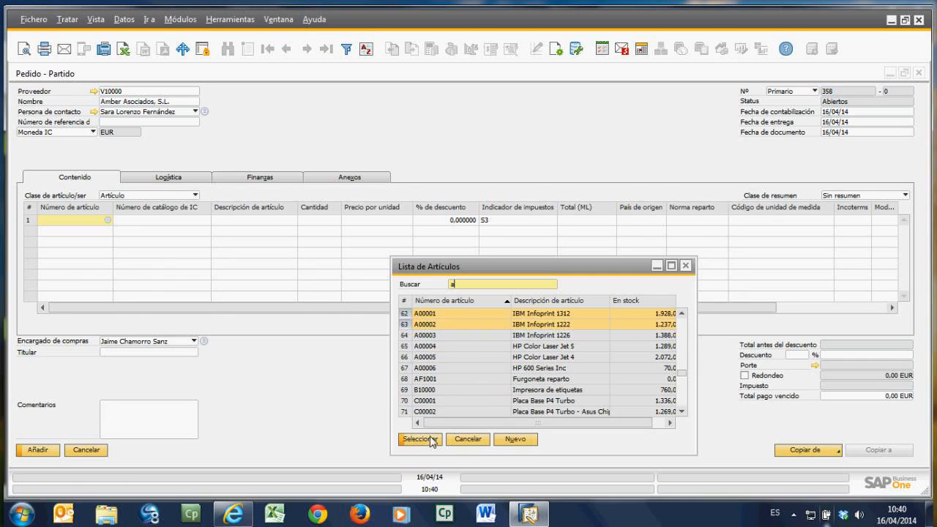
left_click(437, 436)
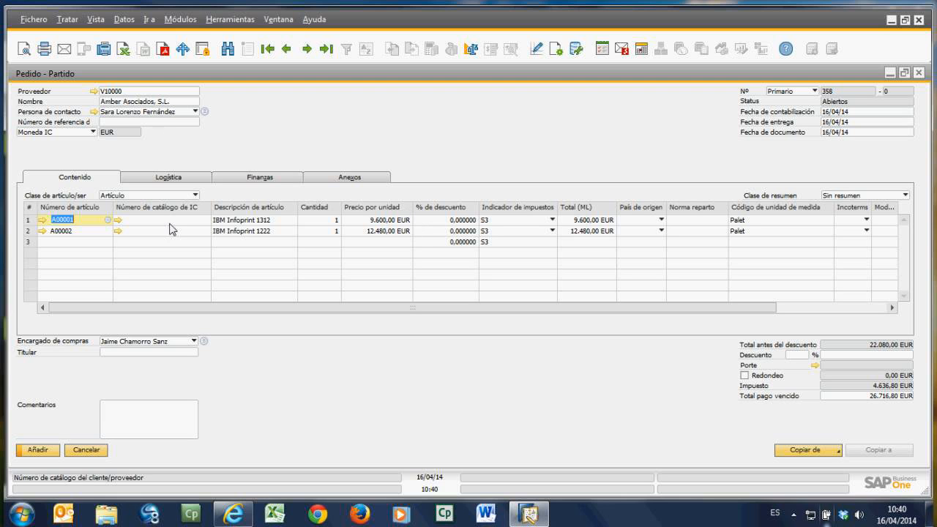
Step: Set the quantities to 100 for article A00001 and 10 for A00002, and add the purchase order
left_click(325, 222)
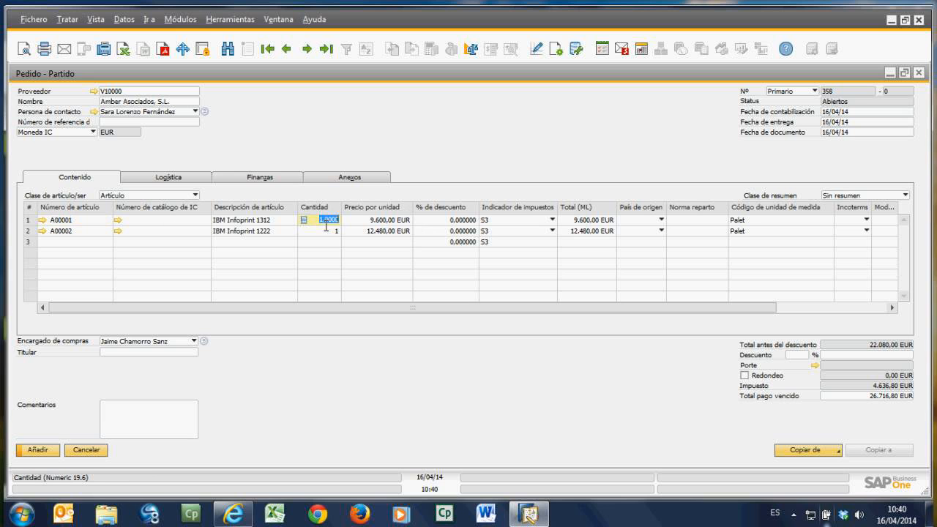
type("100")
left_click(333, 232)
type("10")
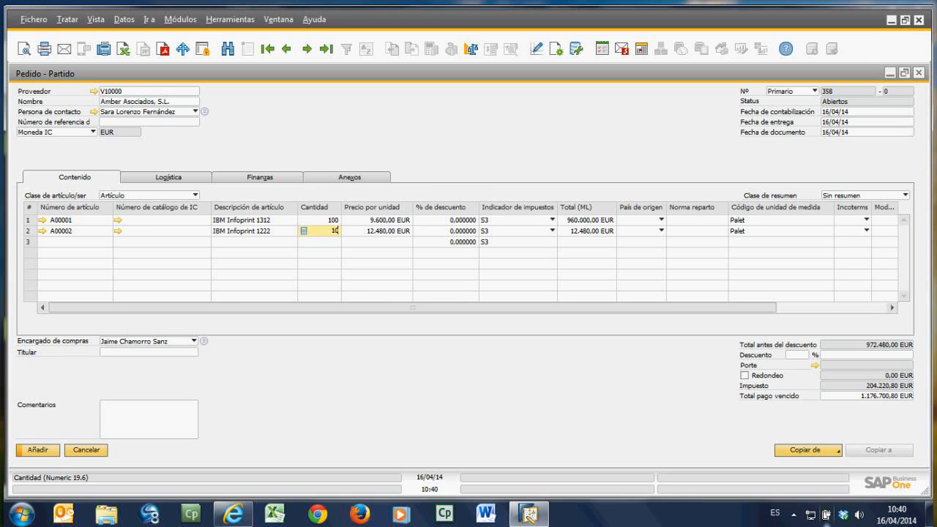
key("Tab")
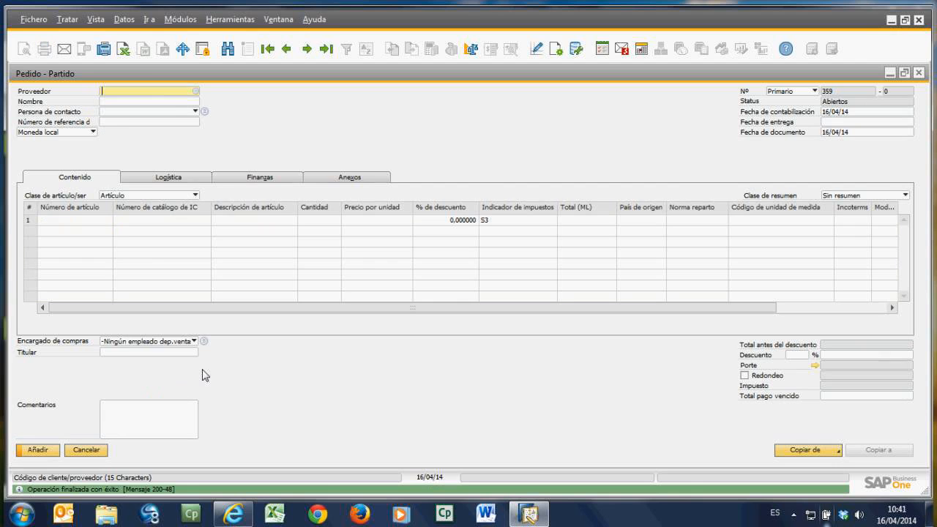
Step: Reopen the order just added and review its Copiar a target documents alongside the document types of the Compras module
left_click(327, 52)
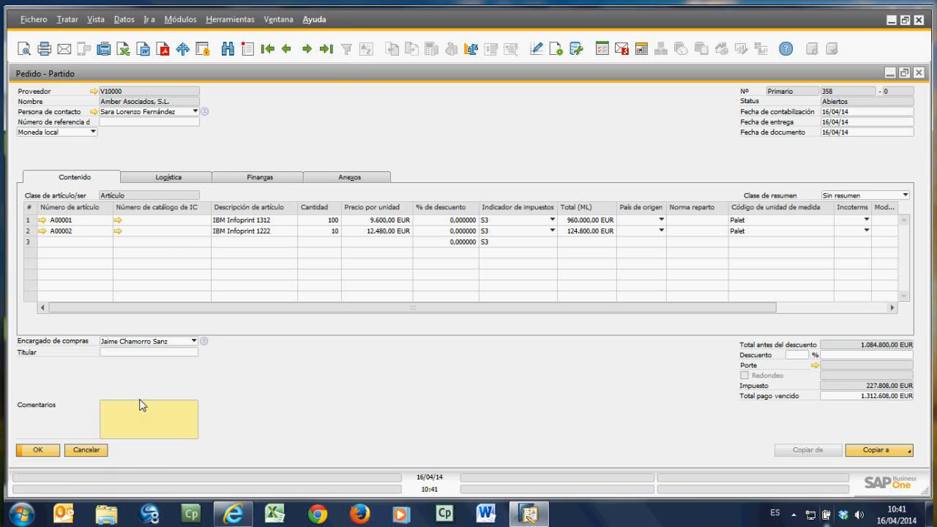
left_click(884, 457)
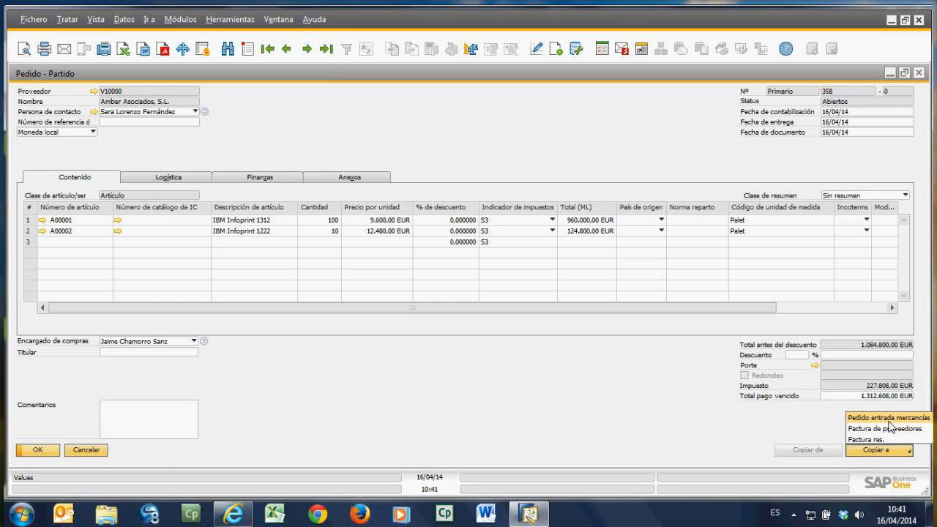
left_click(906, 76)
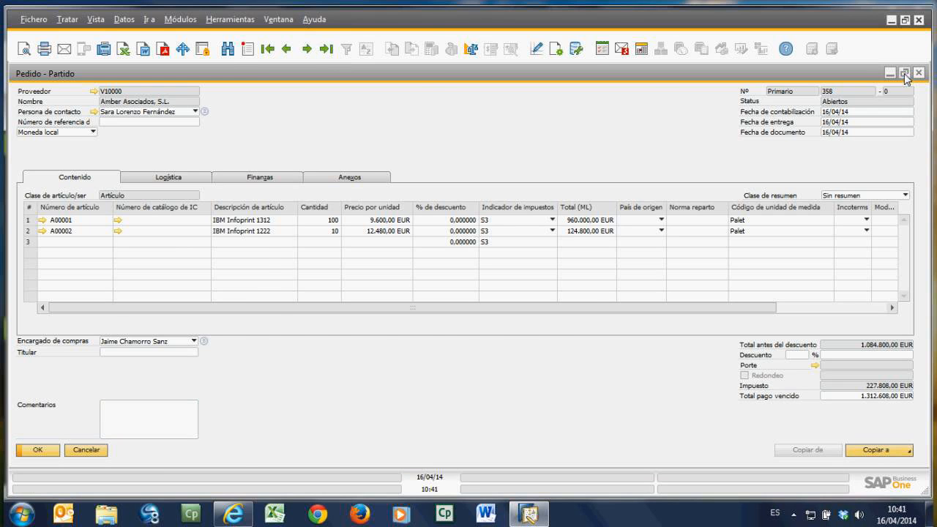
left_click(905, 73)
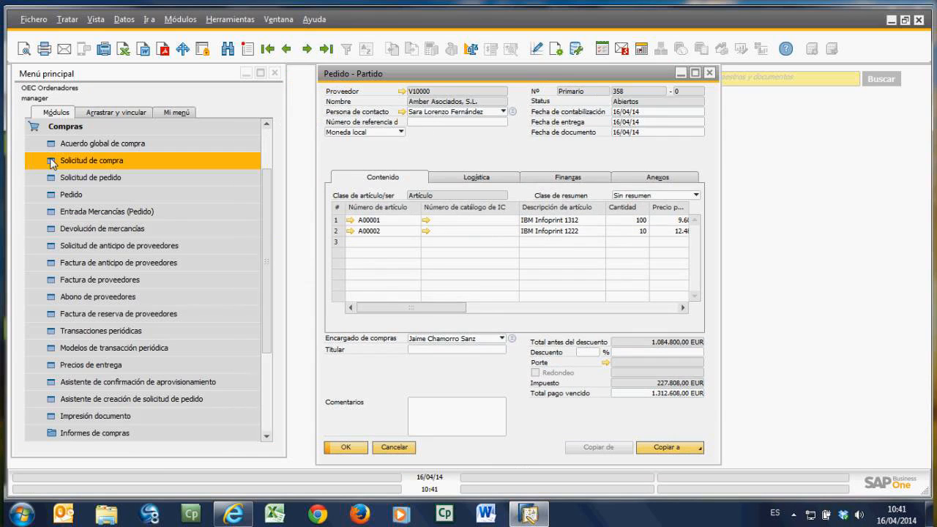
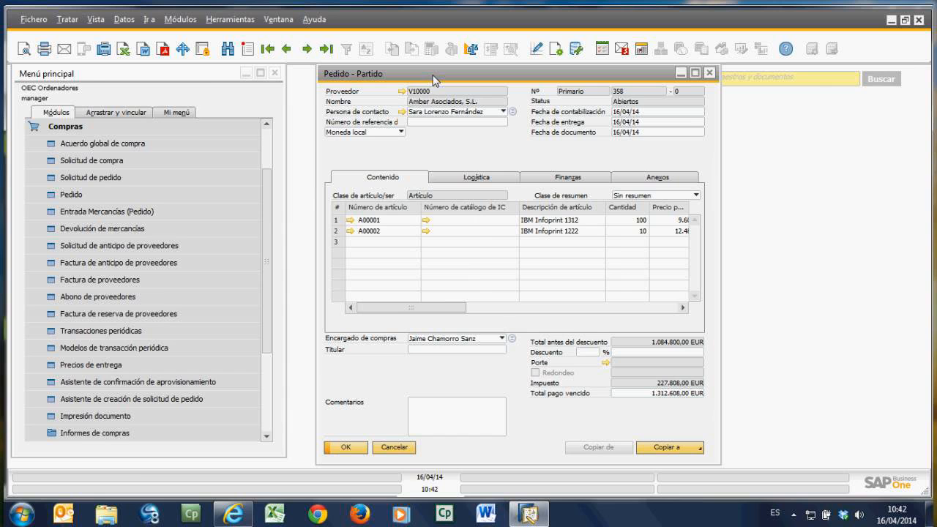
double_click(433, 75)
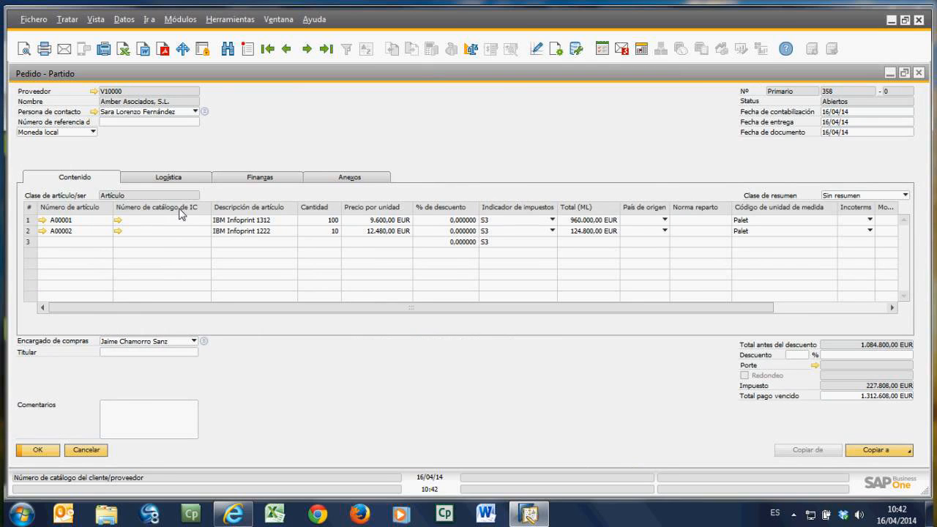
Step: Copy the purchase order into an Entrada Mercancías (Pedido) with all its lines and add that document, confirming its creation
left_click(899, 452)
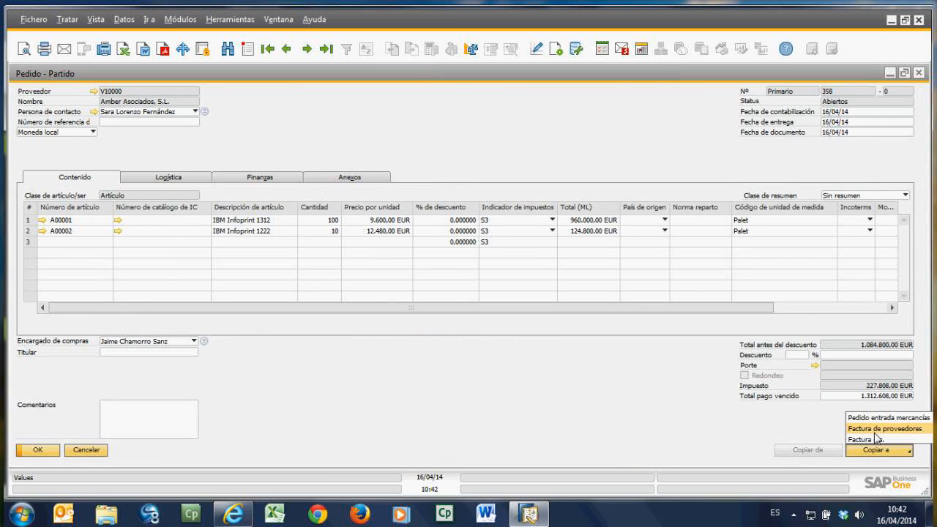
left_click(875, 430)
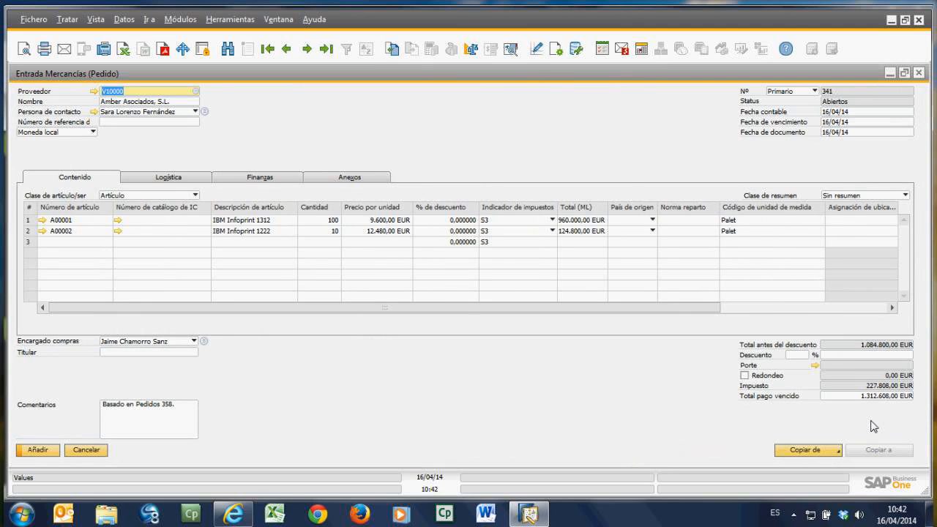
double_click(533, 74)
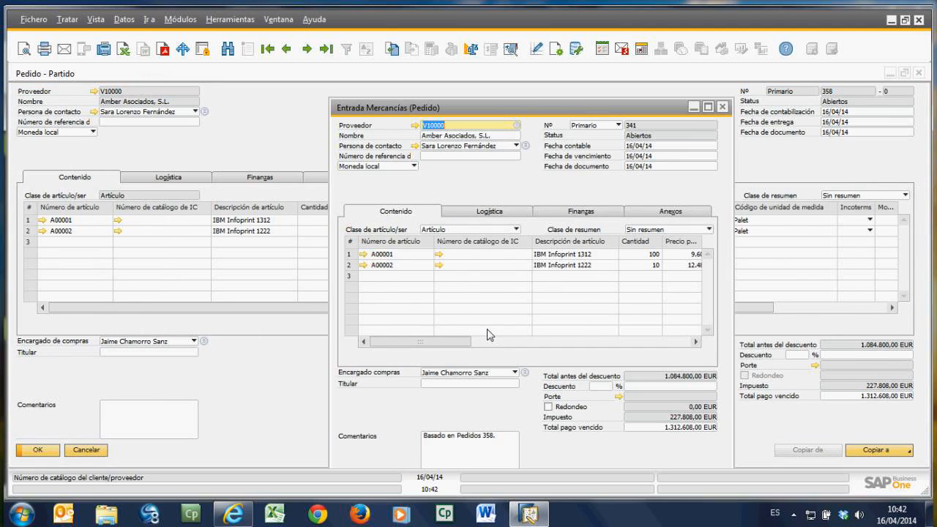
left_click(526, 341)
left_click(526, 342)
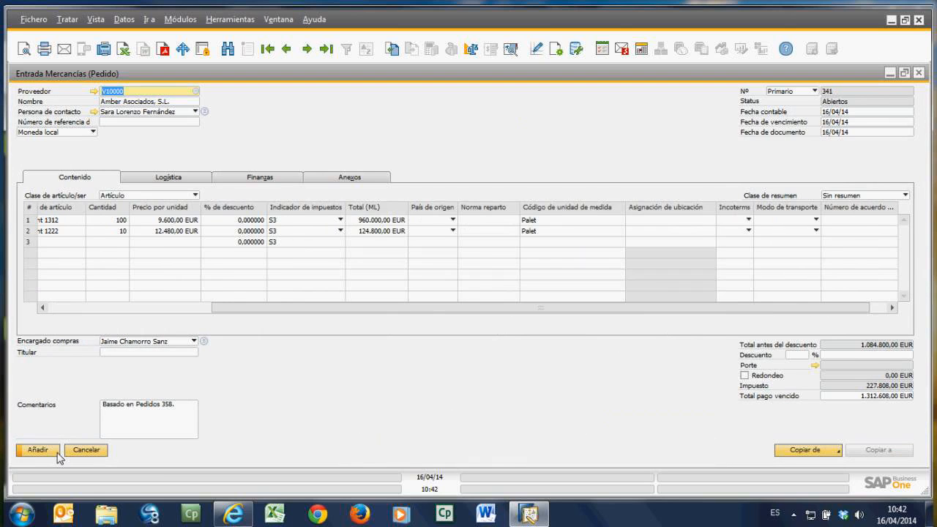
left_click_drag(289, 309, 126, 308)
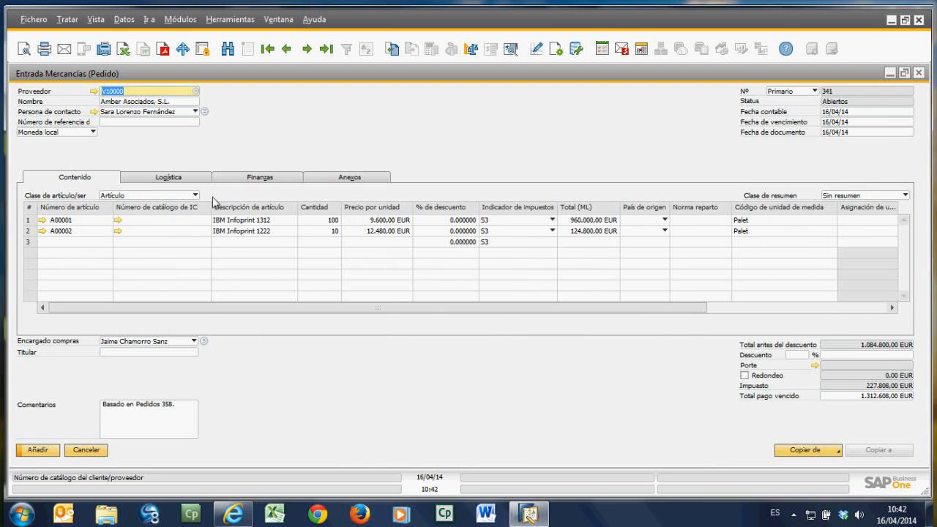
left_click(41, 449)
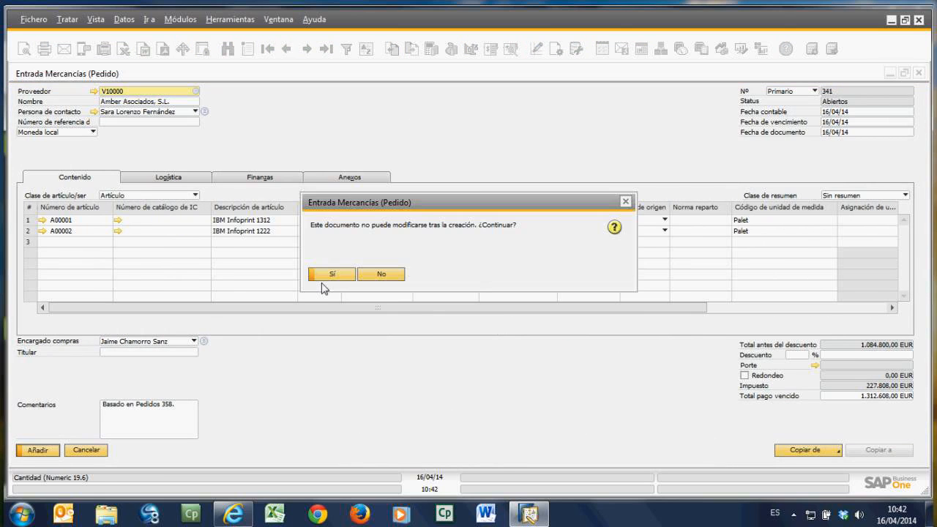
left_click(331, 274)
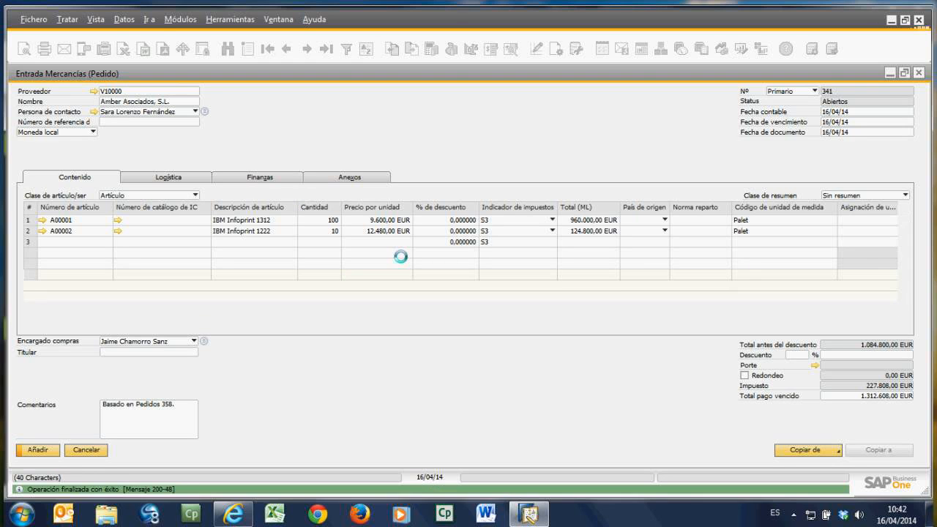
Step: Reopen the goods receipt just added and examine the accounts and amounts of its linked Asiento from the Finanzas data
left_click(327, 53)
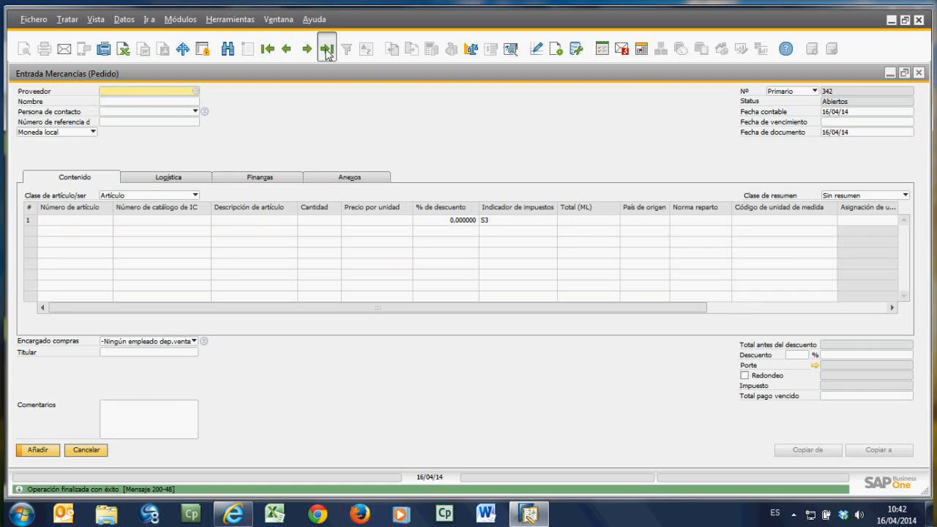
left_click(265, 182)
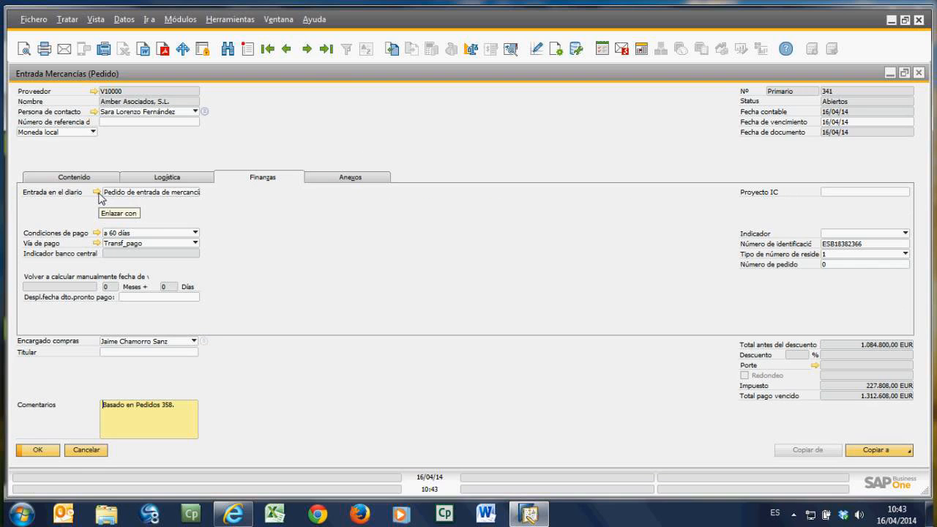
left_click(99, 194)
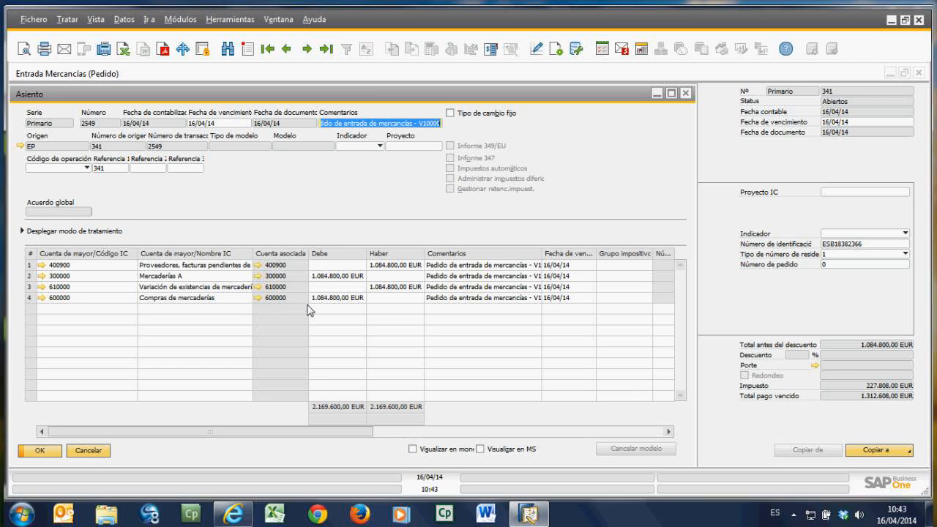
left_click(89, 450)
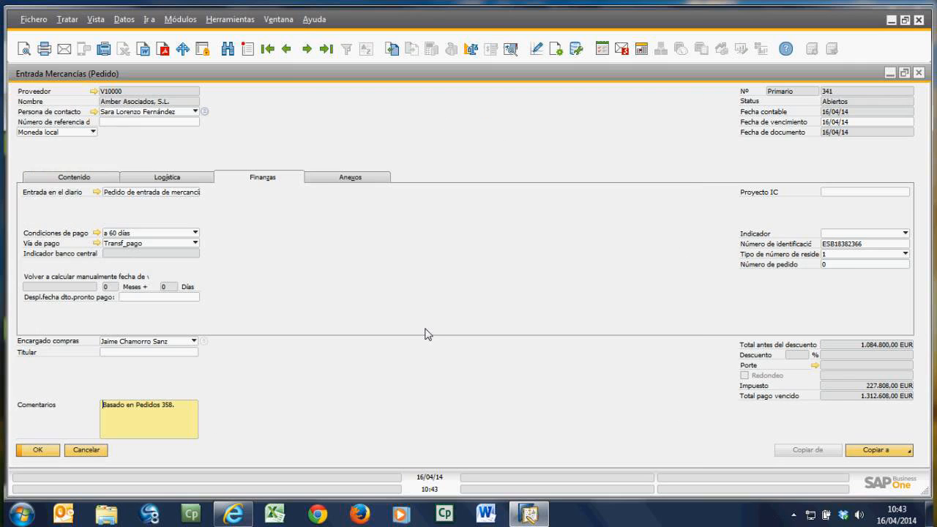
Step: Copy the goods receipt into a Factura de proveedores and add the invoice, confirming its creation
left_click(93, 178)
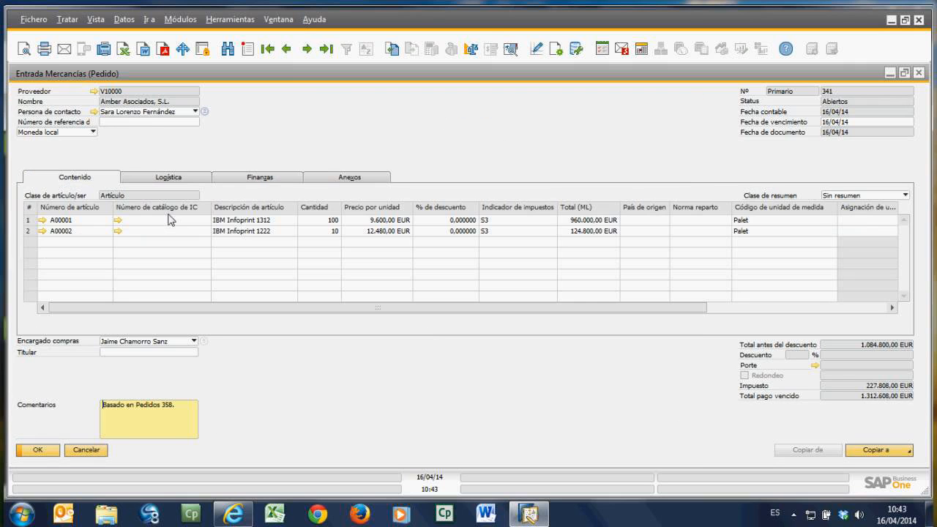
left_click(871, 452)
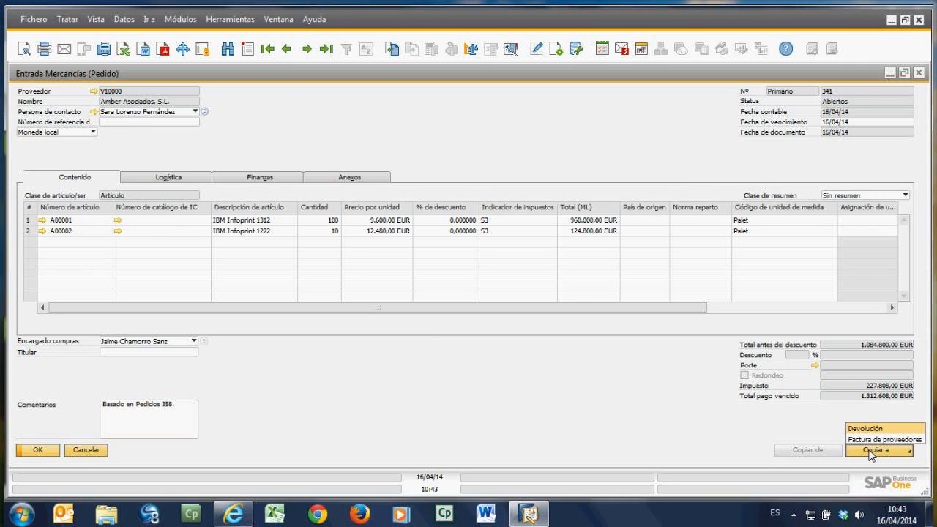
left_click(876, 449)
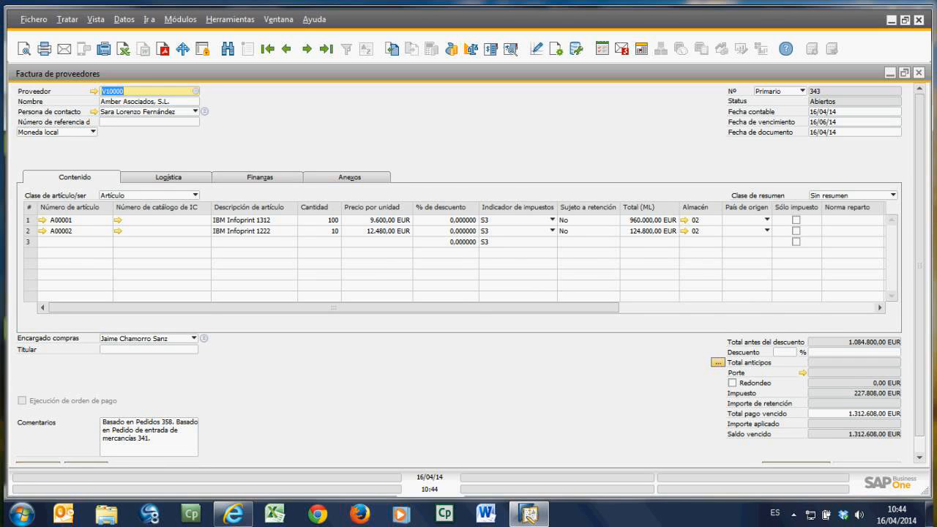
scroll(916, 323, "down", 1)
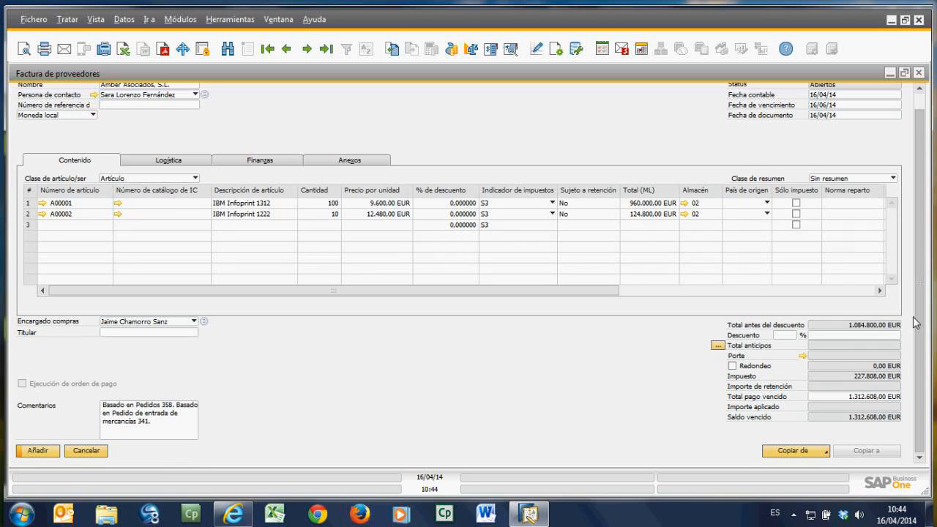
left_click(56, 457)
left_click(333, 275)
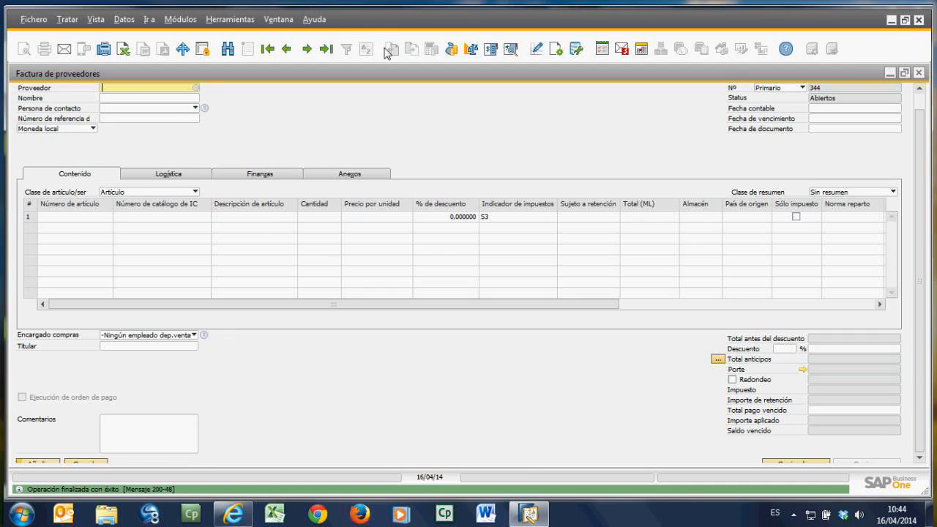
Step: Reopen the supplier invoice just added and examine its linked Asiento from the Finanzas data
left_click(327, 50)
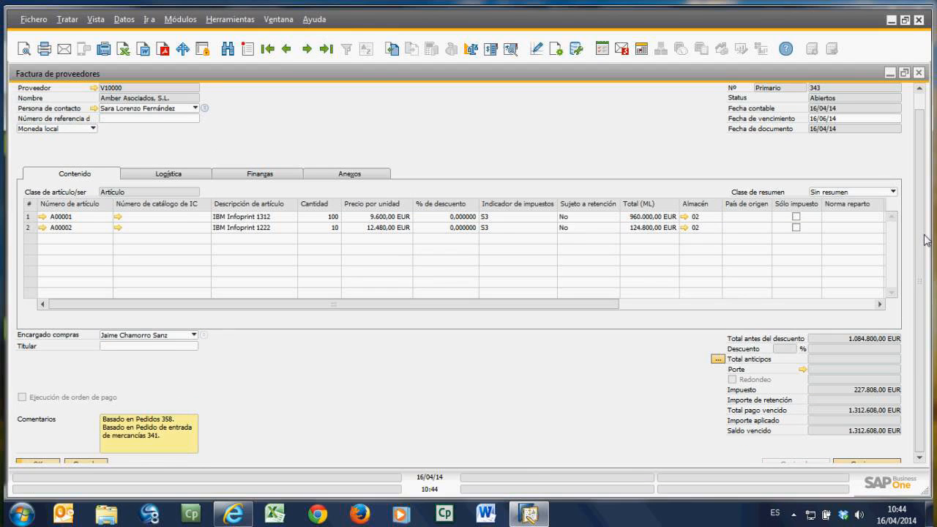
scroll(926, 241, "down", 1)
left_click(275, 165)
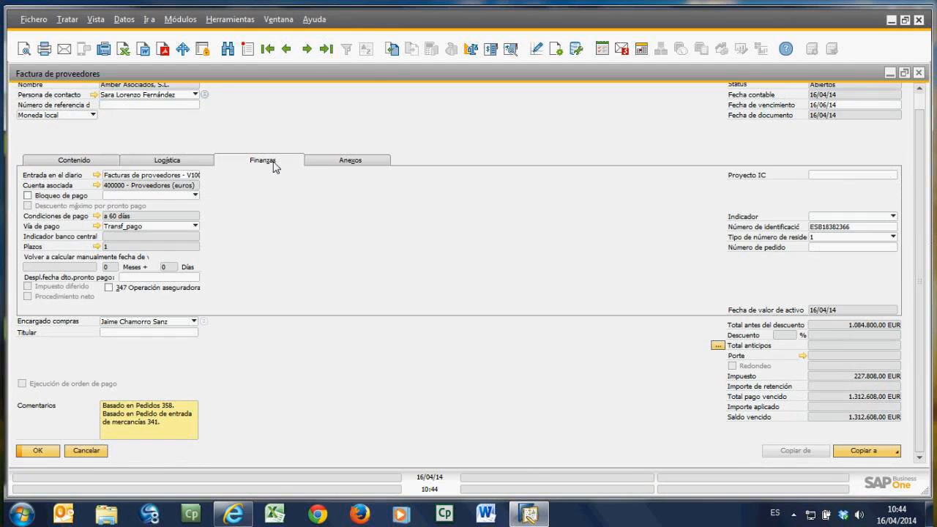
left_click(97, 175)
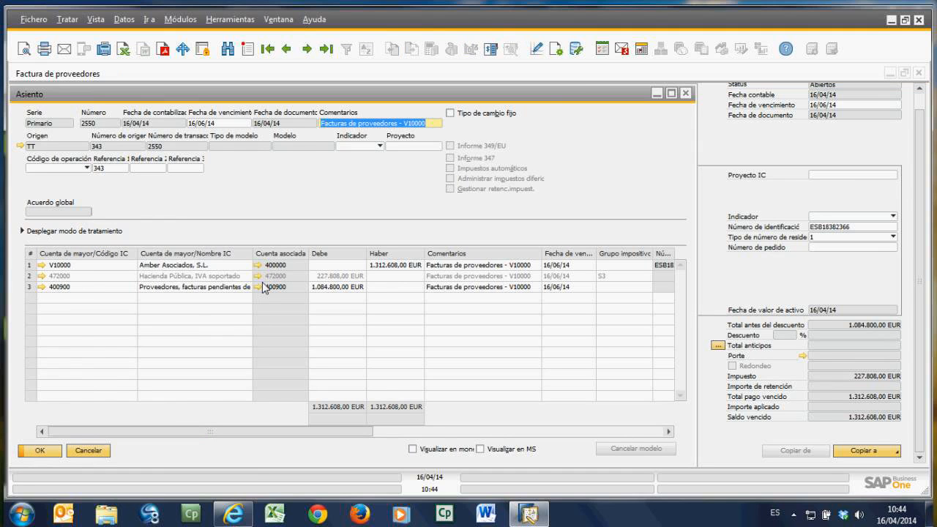
left_click(87, 451)
Step: Close the supplier invoice, the goods receipt and the purchase order documents
left_click(918, 72)
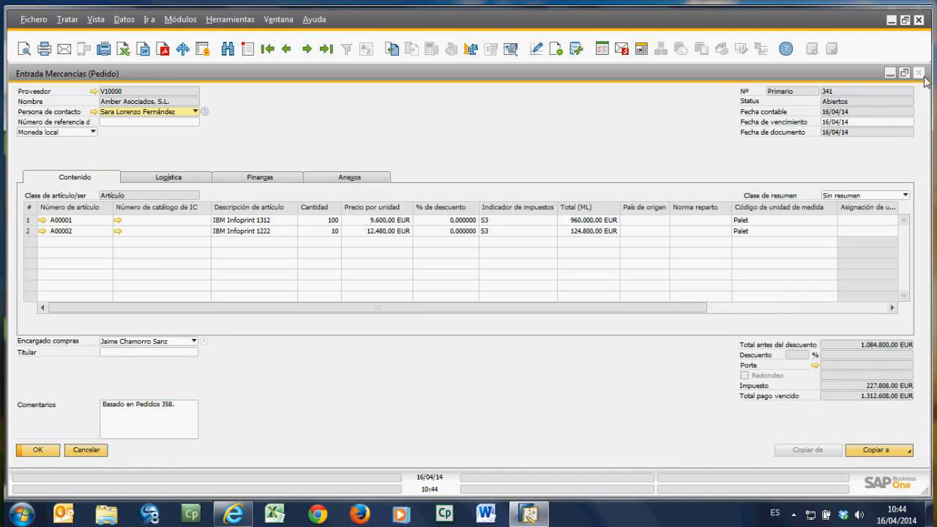
left_click(918, 72)
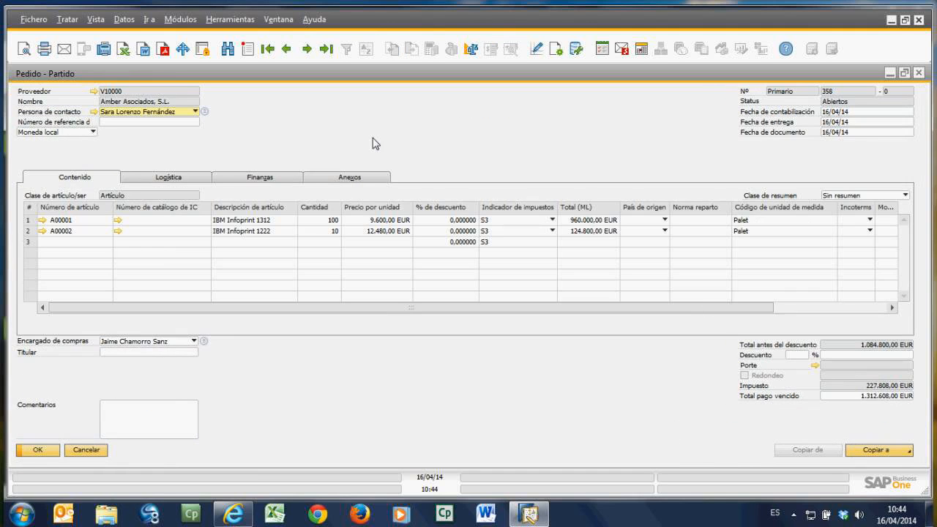
left_click(921, 73)
Step: Start a new Pedido in the Compras module with Amber Asociados, S.L. as its supplier
left_click(141, 196)
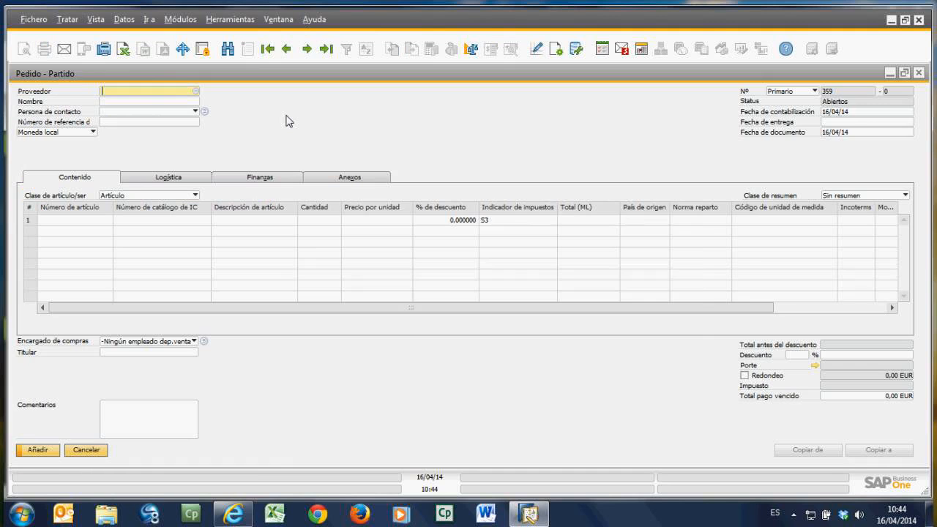
key("Tab")
left_click(406, 180)
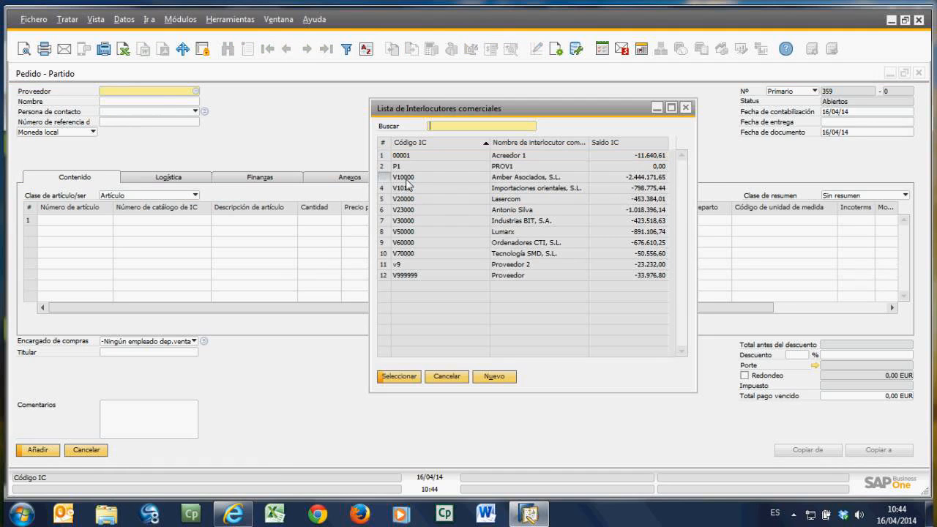
double_click(406, 183)
Step: Search the Lista de Artículos for "a" and insert articles A00001 to A00003 together as lines of the new order
left_click(108, 219)
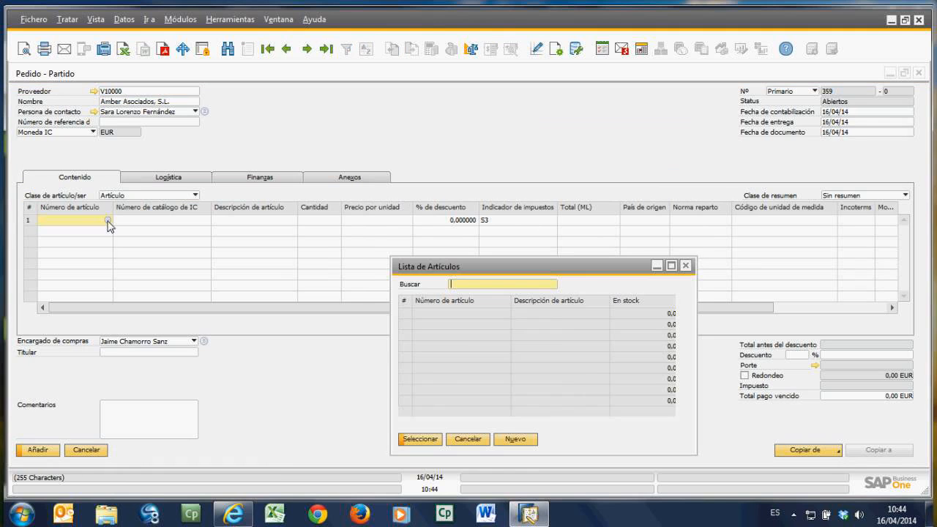
type("a")
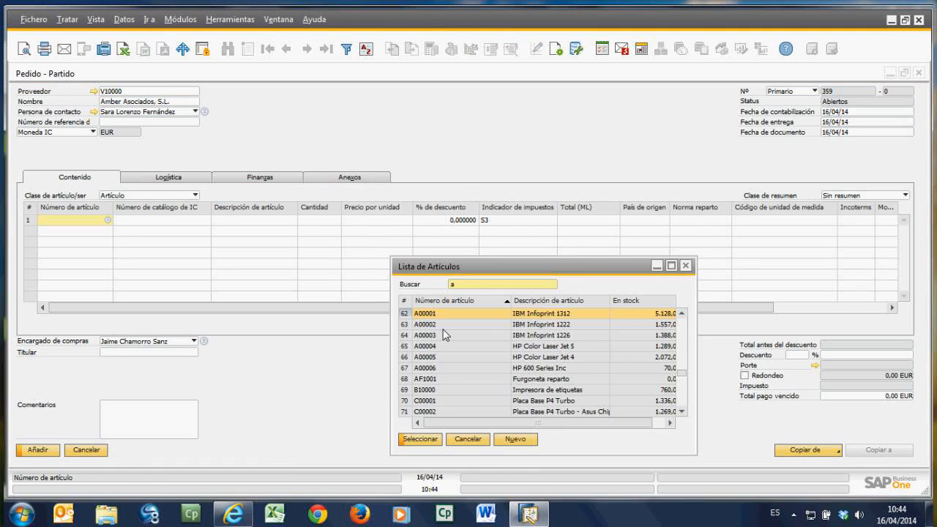
left_click(443, 335, "shift")
left_click(428, 442)
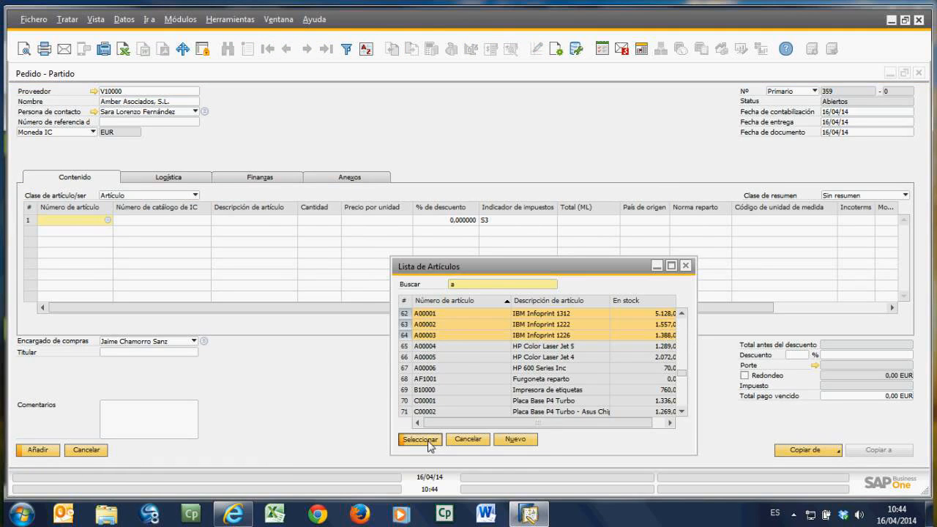
Step: Set the quantities of A00001, A00002 and A00003 to 10, 2 and 5, and add the purchase order
left_click(335, 220)
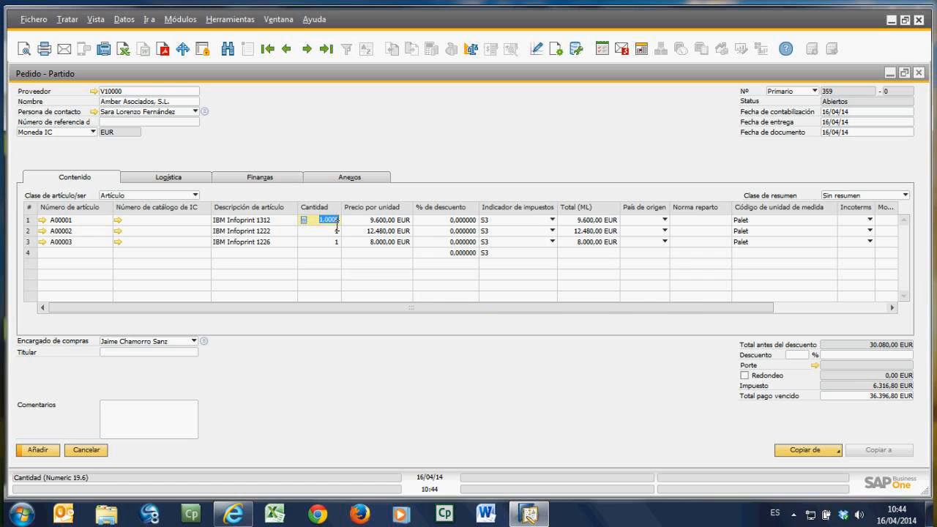
type("10")
left_click(328, 231)
type("2")
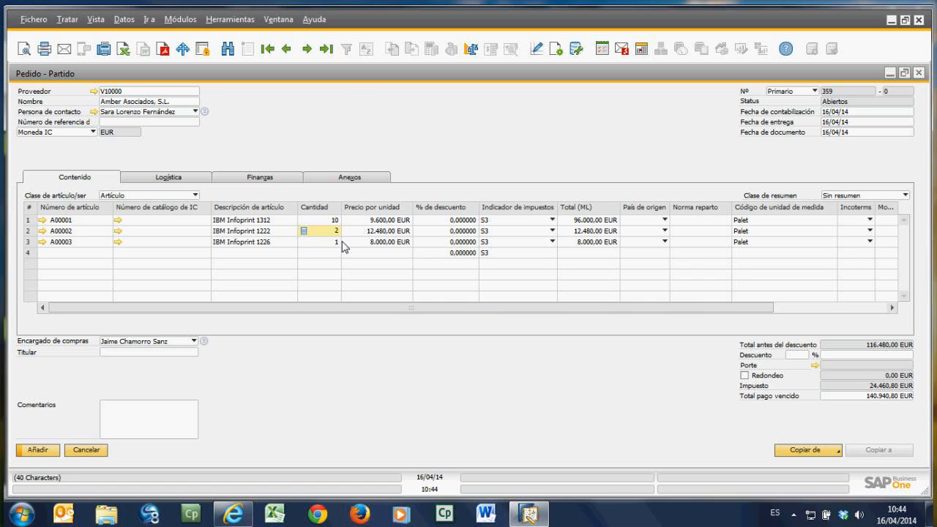
left_click(336, 243)
type("5")
left_click(44, 452)
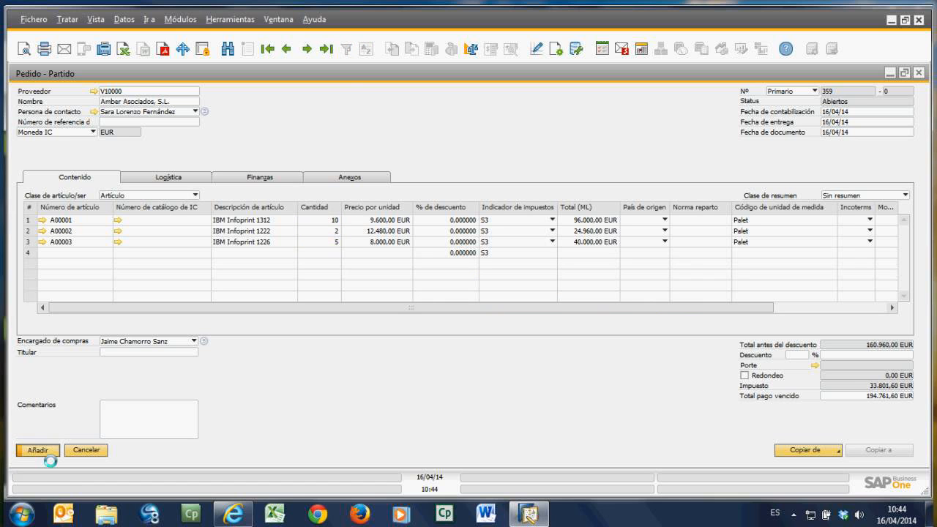
Step: Reopen the purchase order just added and copy it to a Pedido entrada mercancías
left_click(326, 49)
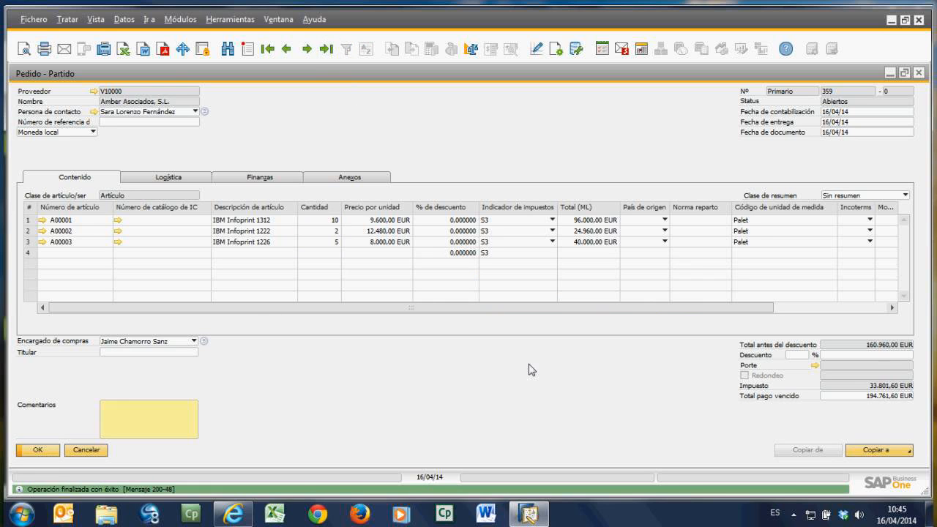
left_click(907, 450)
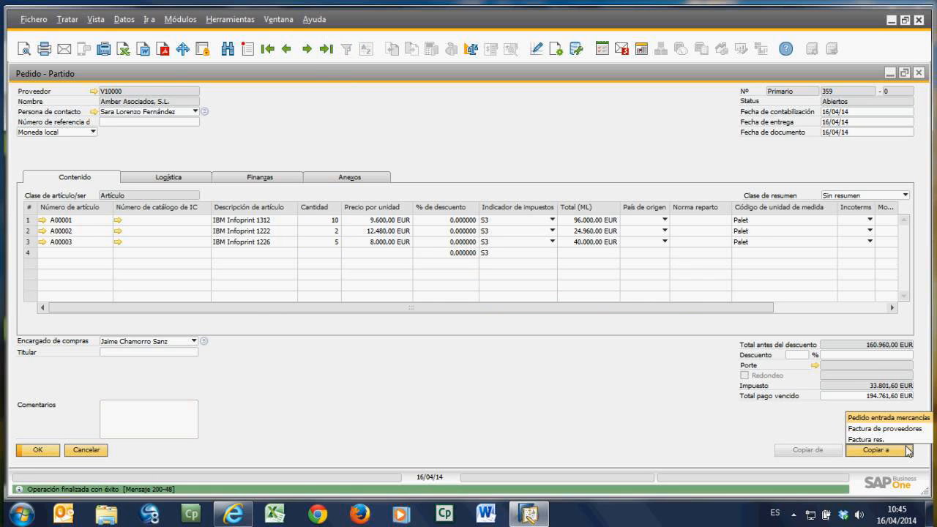
left_click(873, 417)
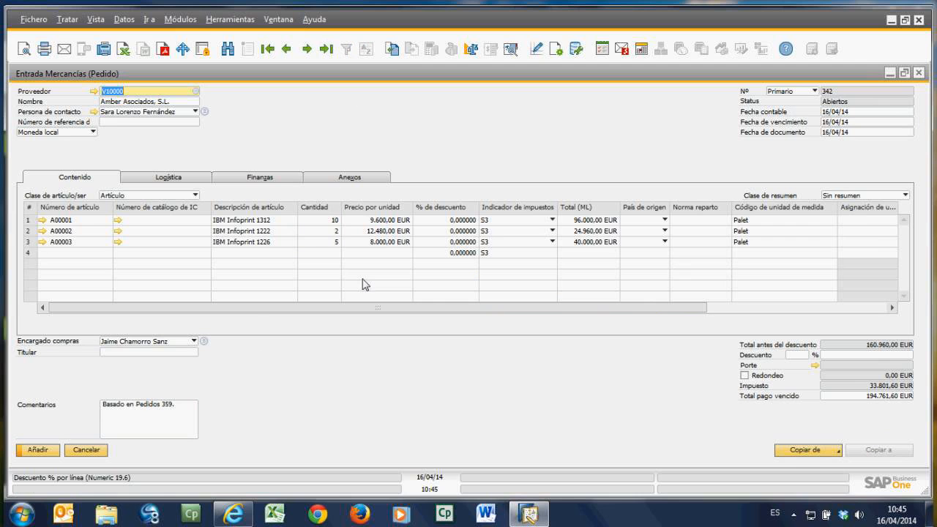
Step: Delete the A00003 line from the goods receipt and set the quantity of A00001 to 5
right_click(33, 246)
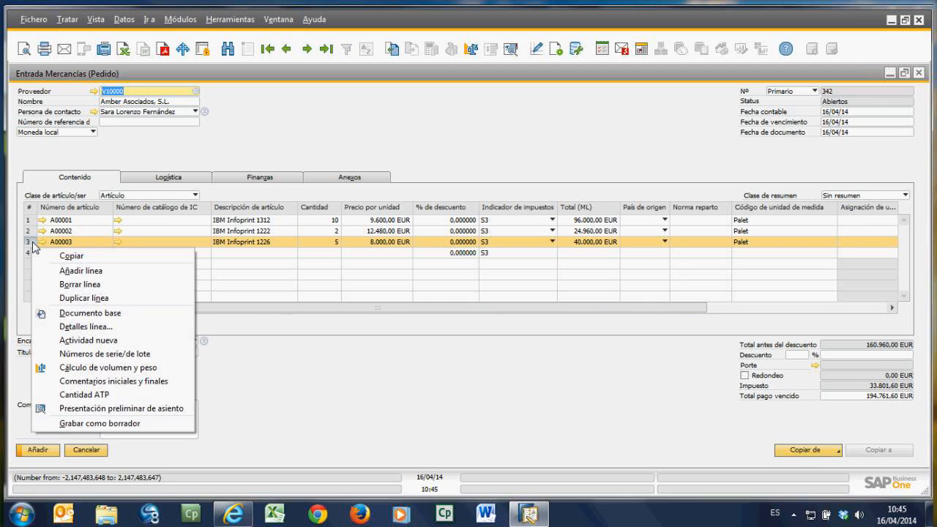
left_click(81, 285)
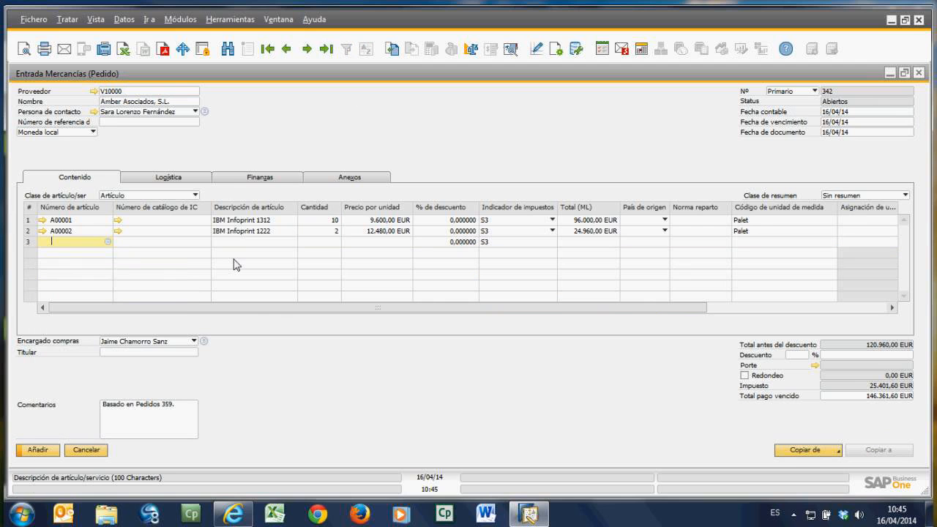
left_click(324, 220)
type("5")
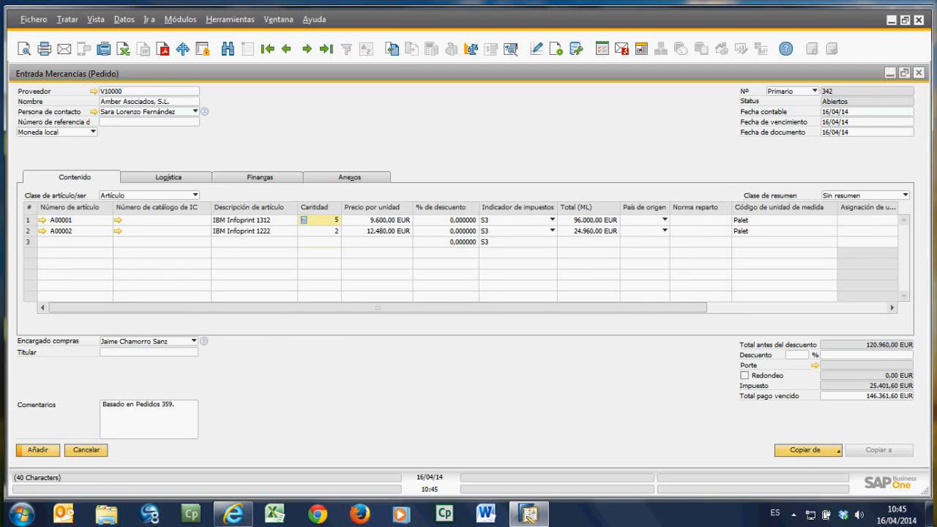
key("Tab")
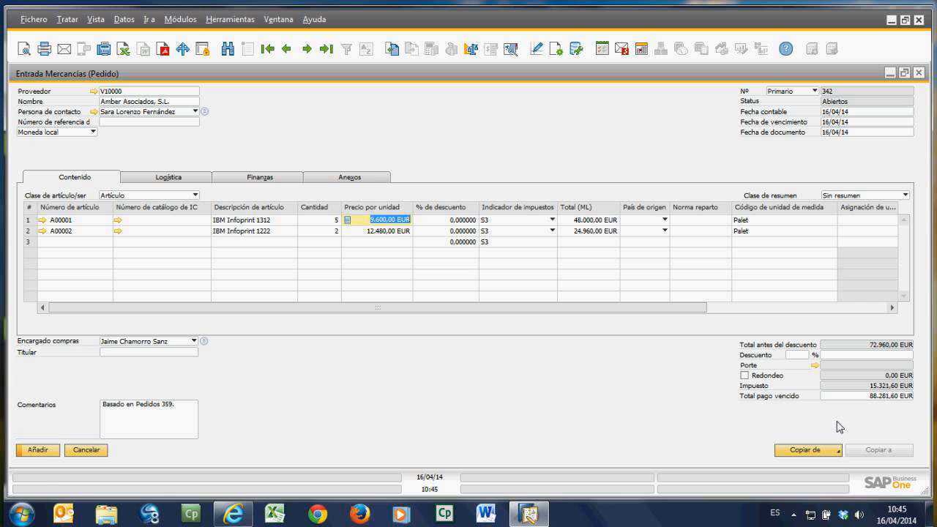
Step: Add the partial goods receipt, accept the confirmation and reopen the saved document
left_click(38, 450)
left_click(347, 274)
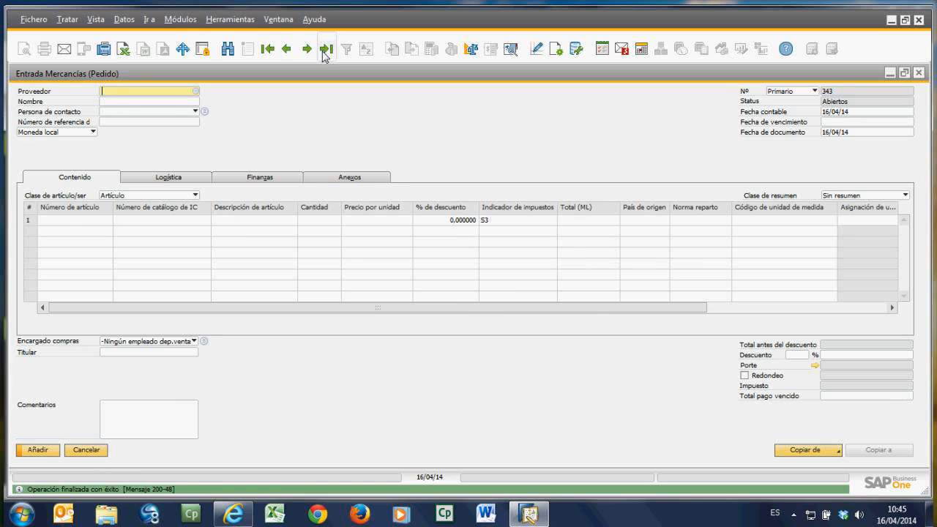
left_click(326, 49)
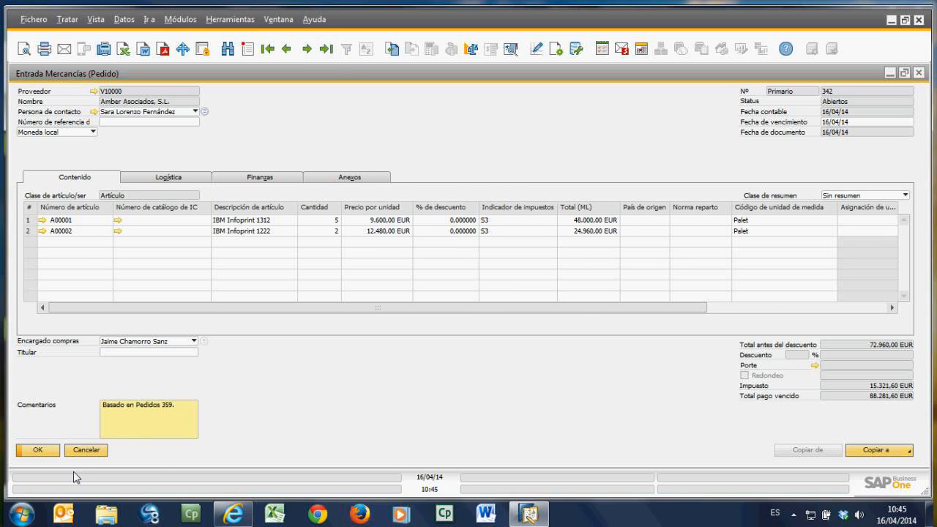
Step: Close the goods receipt and reload the source purchase order to examine which lines remain open
left_click(52, 452)
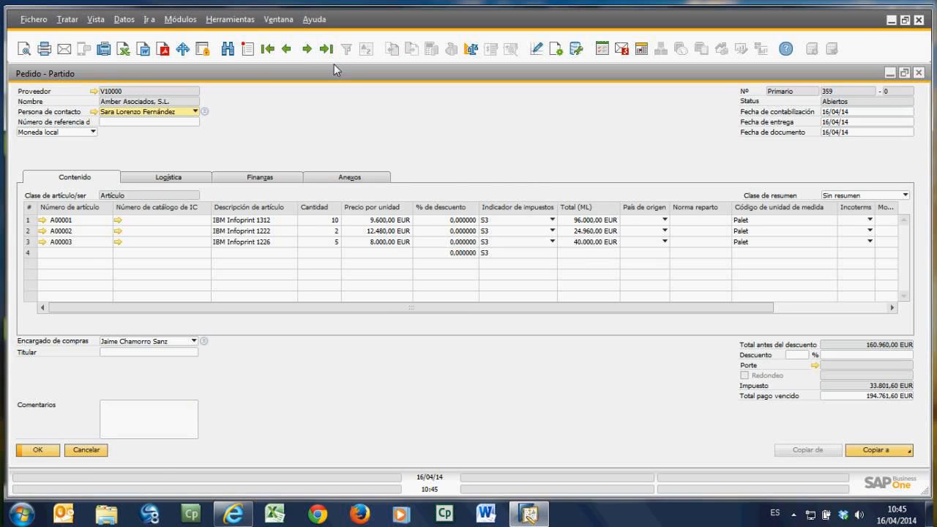
left_click(286, 49)
left_click(307, 49)
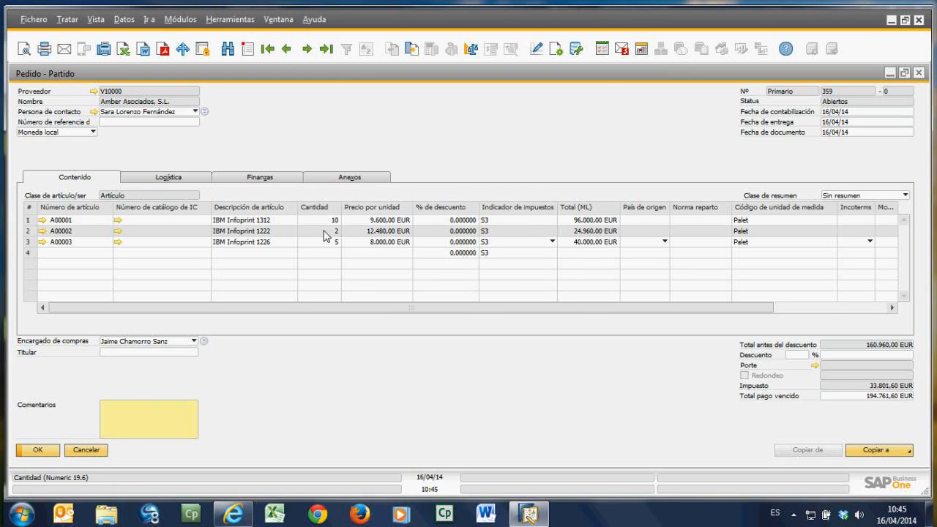
Step: Open the order's form settings and look through the Formato de tabla columns for one showing the pending quantity
left_click(557, 55)
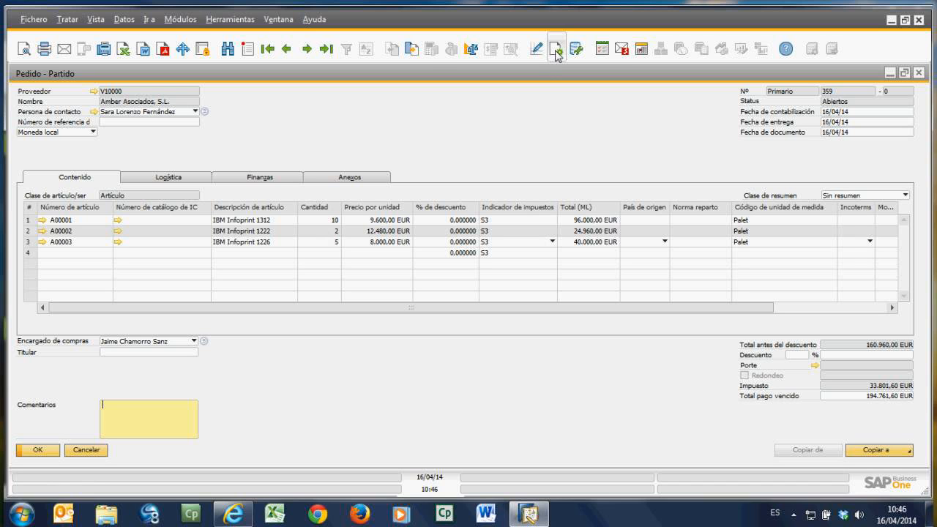
left_click(557, 49)
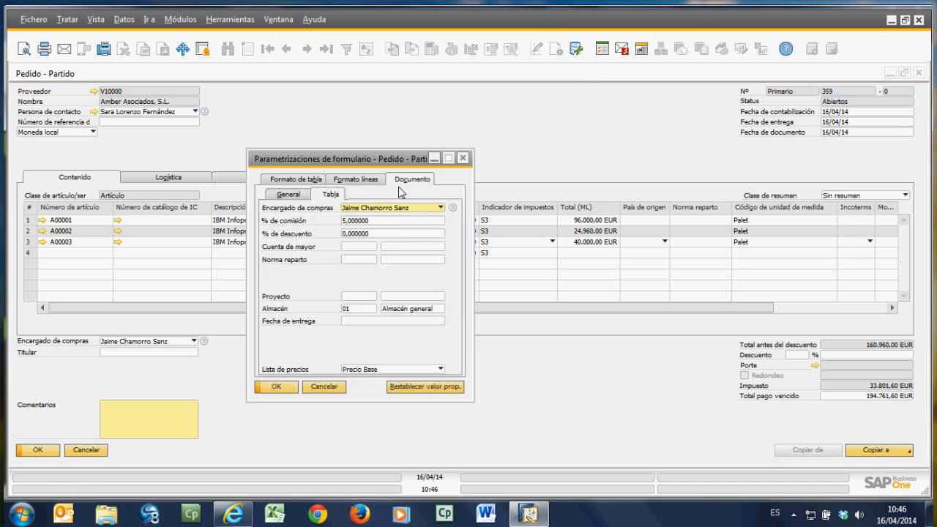
left_click(642, 101)
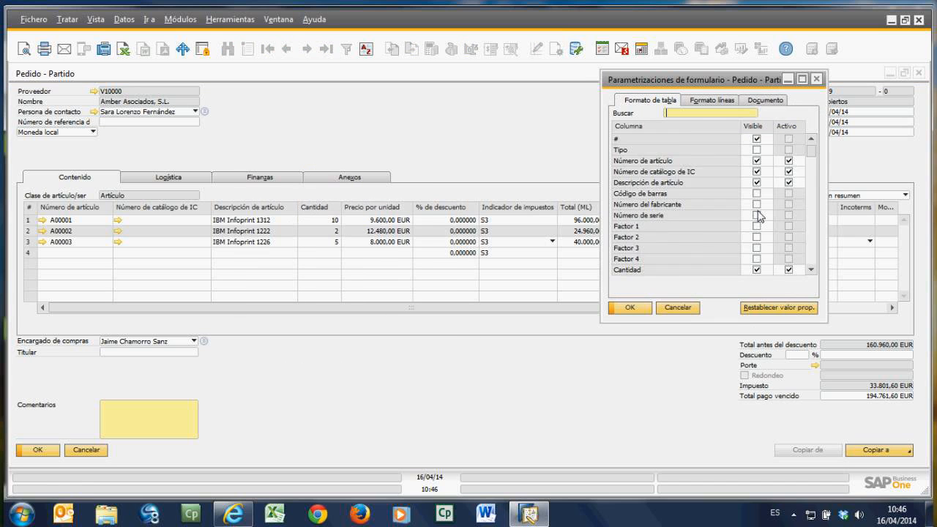
scroll(758, 216, "down", 2)
scroll(743, 232, "down", 2)
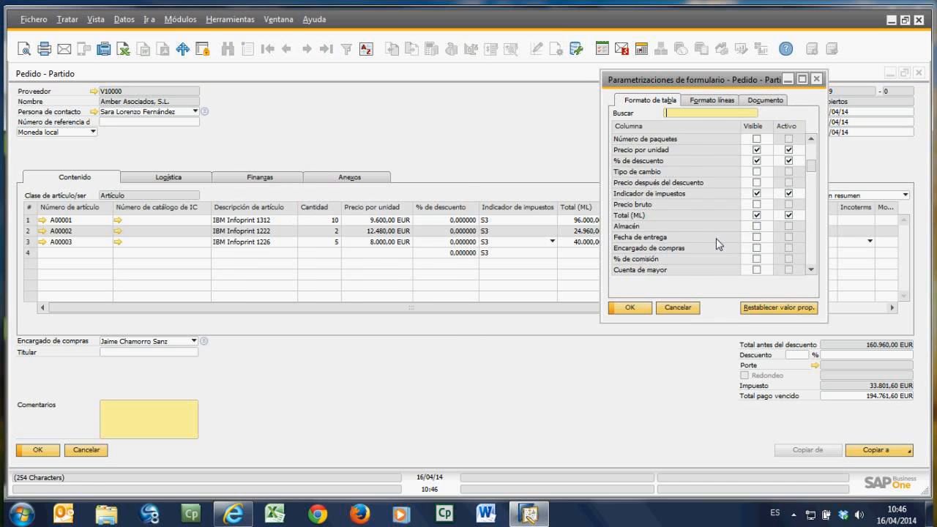
scroll(718, 243, "down", 2)
scroll(693, 238, "down", 1)
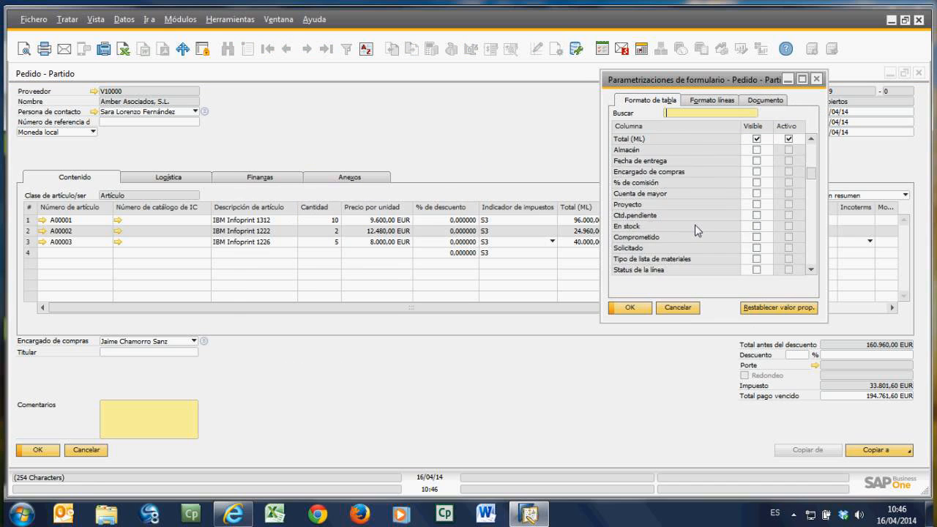
scroll(697, 231, "down", 1)
scroll(697, 231, "down", 1)
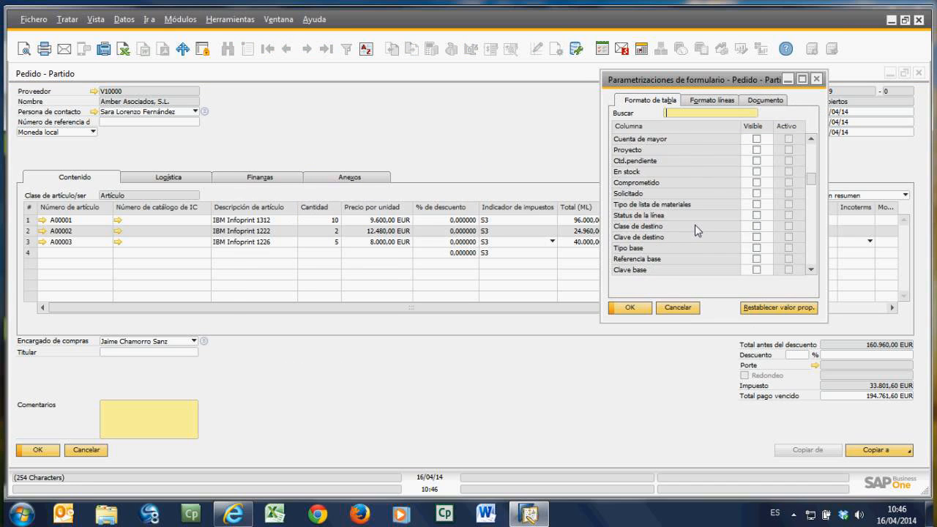
scroll(696, 232, "down", 1)
scroll(697, 232, "down", 1)
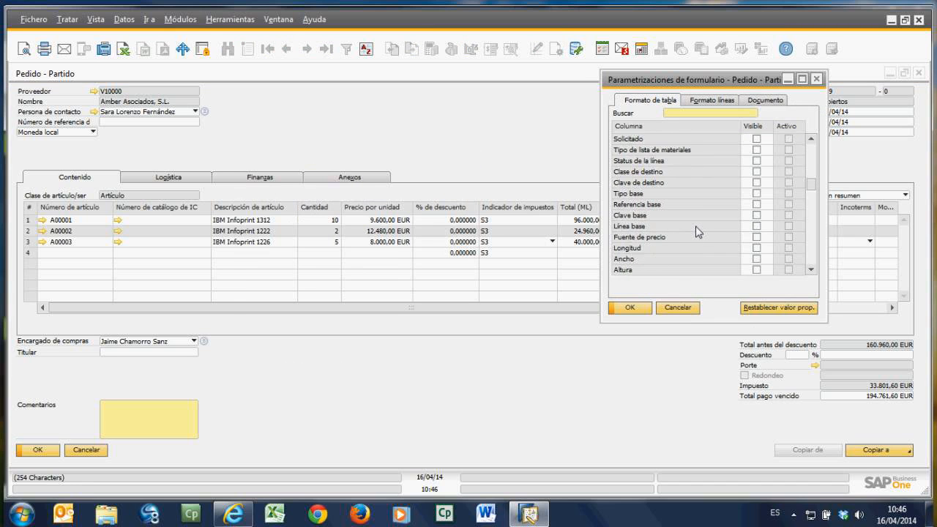
scroll(697, 232, "down", 2)
scroll(699, 235, "down", 1)
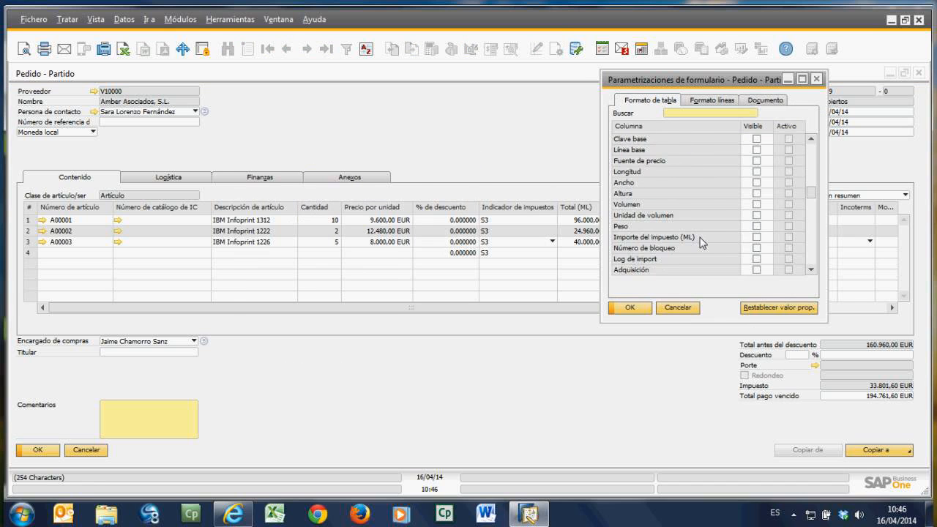
scroll(703, 248, "down", 2)
scroll(704, 252, "down", 3)
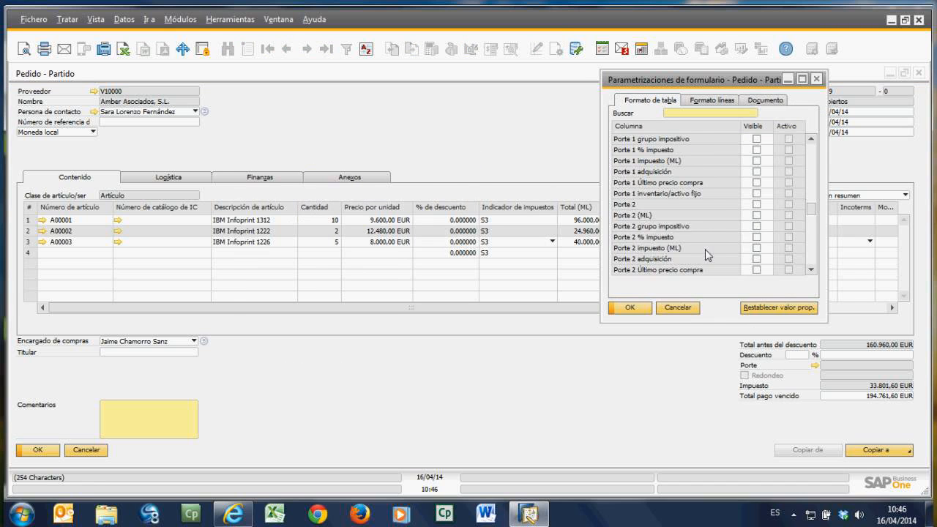
scroll(705, 249, "down", 3)
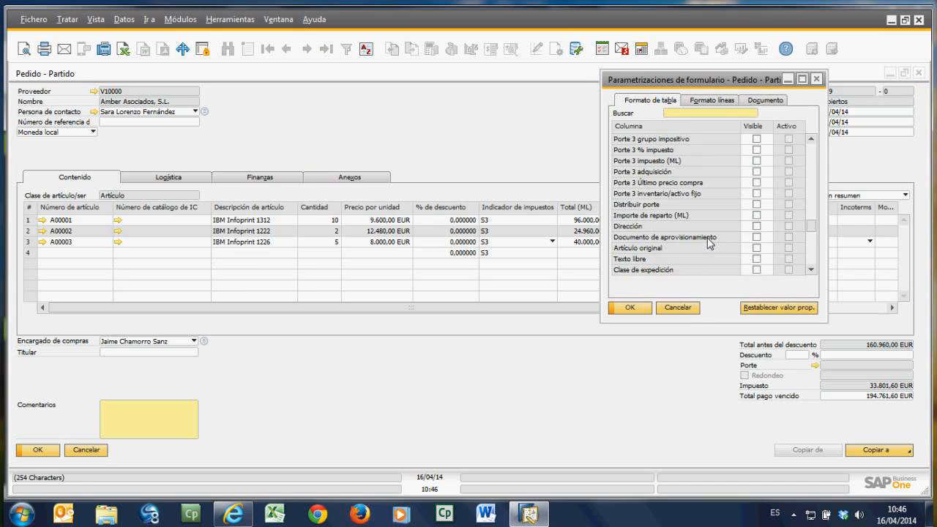
scroll(707, 248, "down", 3)
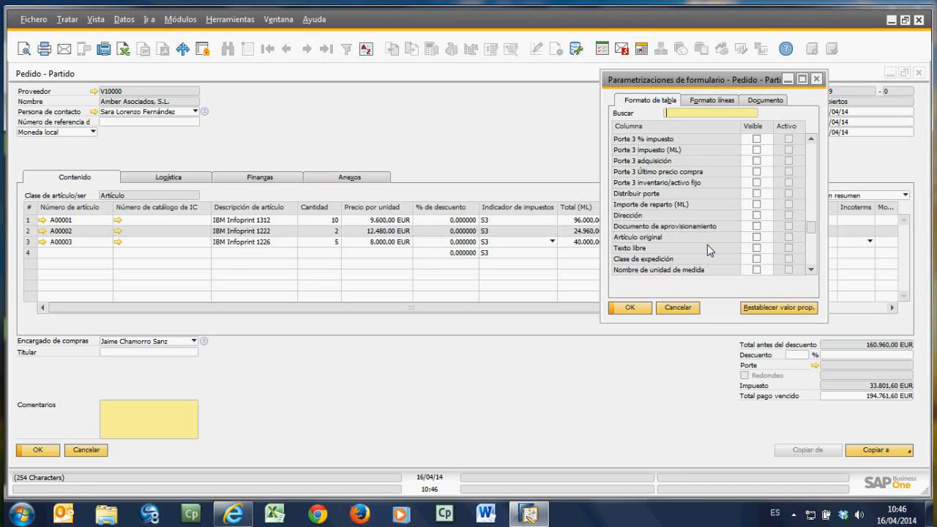
scroll(707, 253, "down", 1)
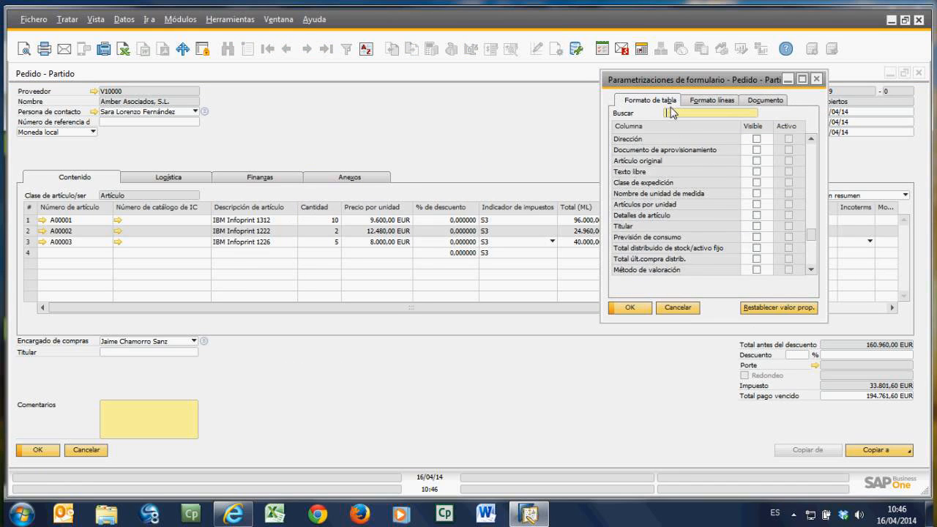
Step: Search the table format columns for "ca", look through the list for a pending-quantity column, and leave the form settings without saving
type("c")
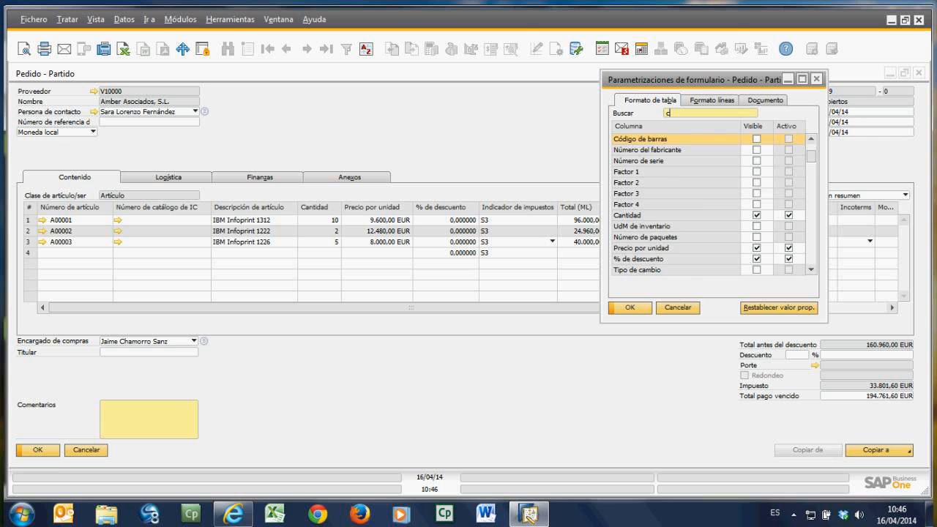
type("a")
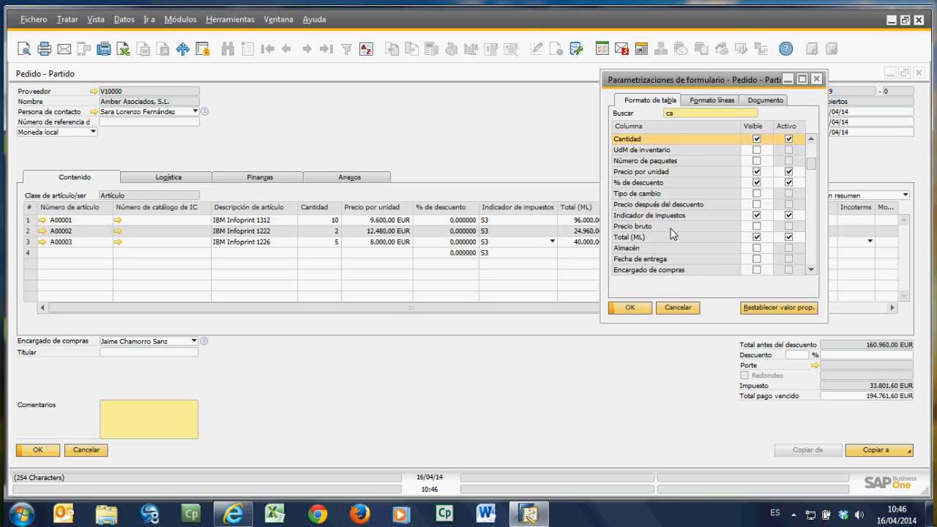
scroll(668, 234, "down", 1)
scroll(666, 234, "down", 2)
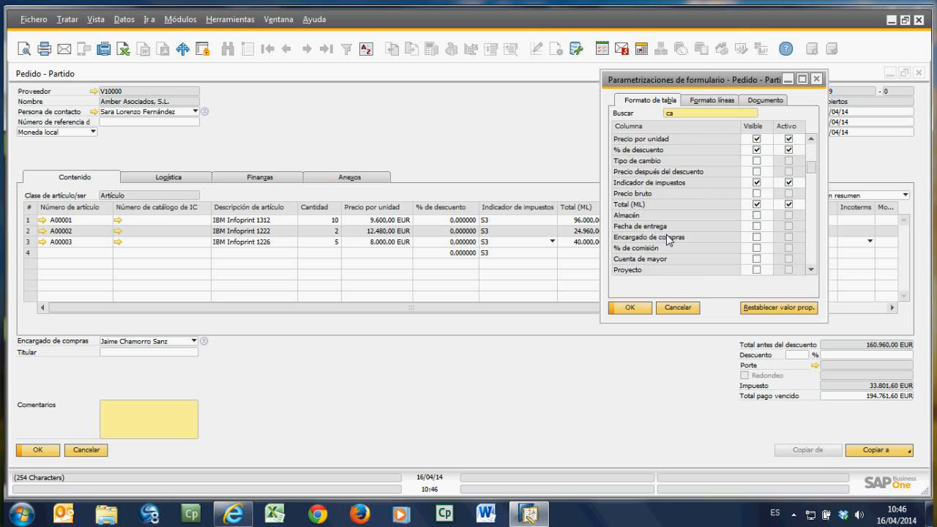
scroll(666, 234, "down", 2)
scroll(668, 242, "down", 2)
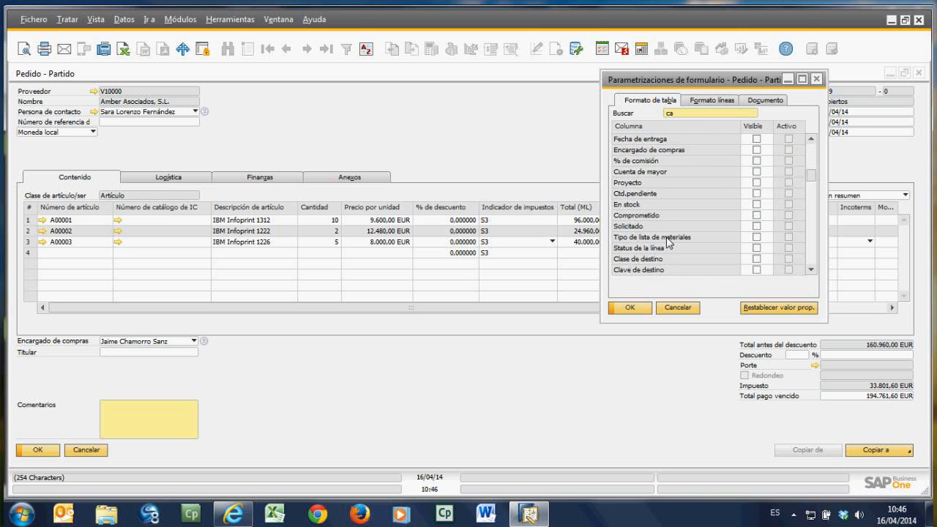
scroll(667, 242, "down", 2)
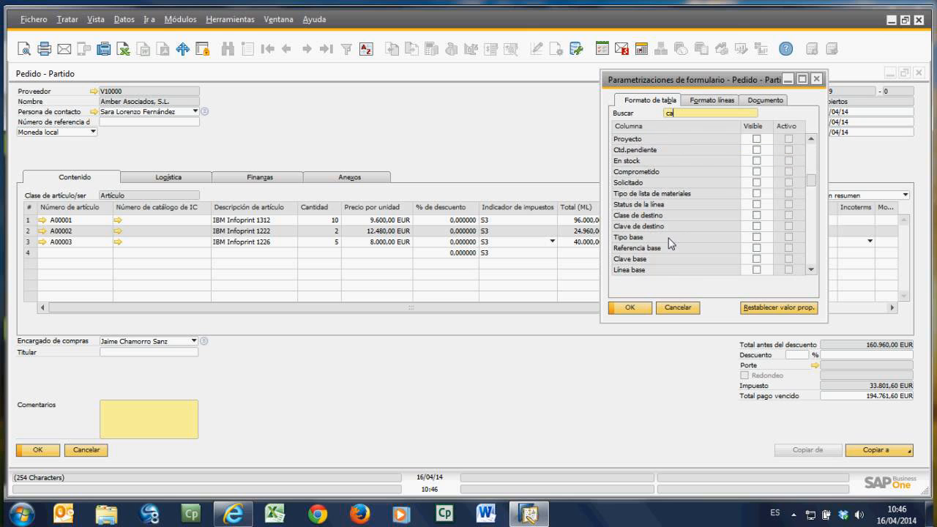
scroll(671, 244, "down", 1)
scroll(671, 244, "down", 1)
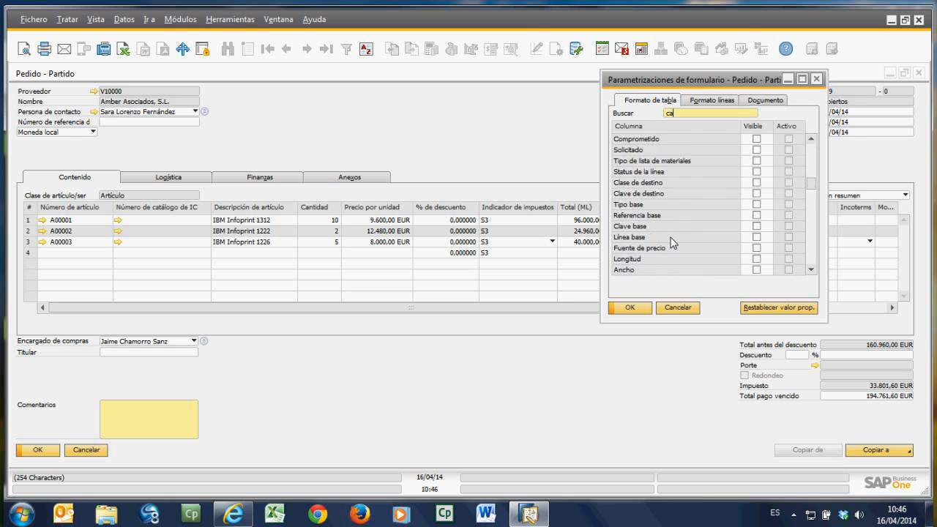
scroll(671, 244, "down", 1)
scroll(673, 241, "down", 5)
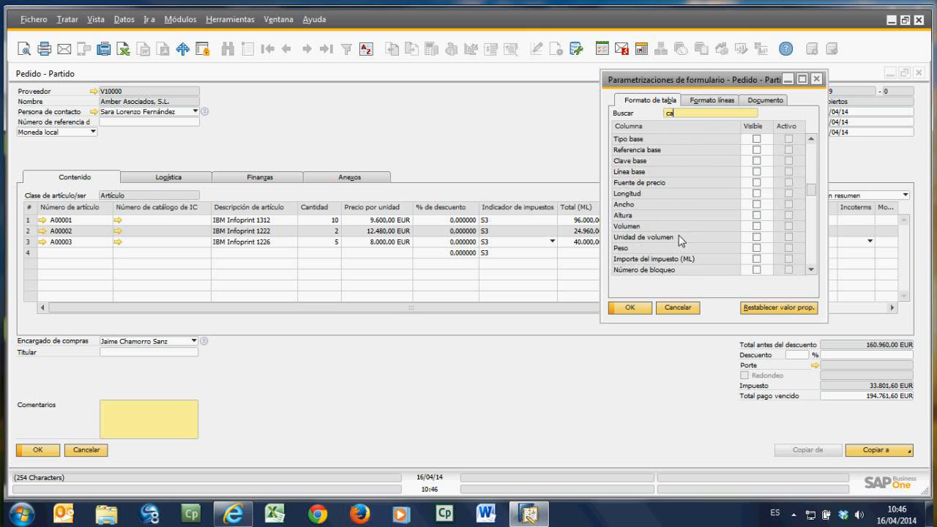
scroll(678, 235, "down", 4)
scroll(682, 241, "down", 4)
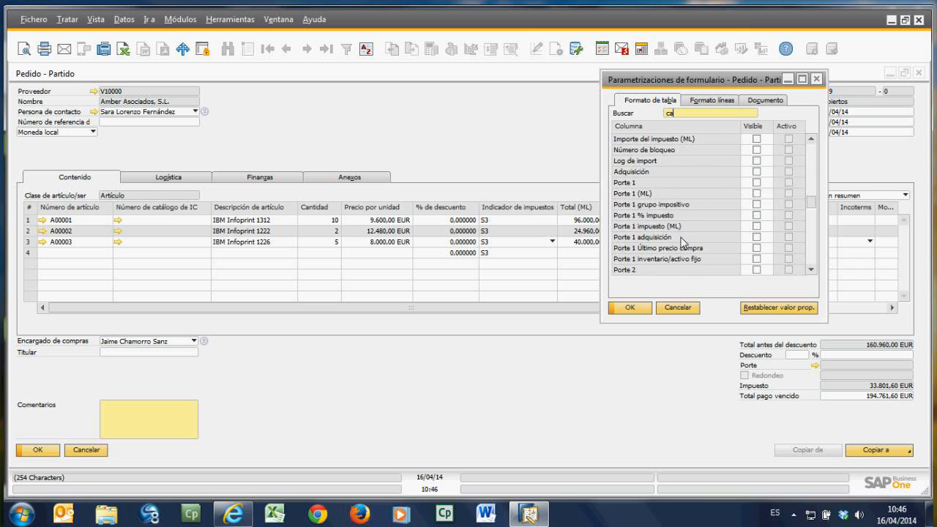
scroll(682, 241, "down", 5)
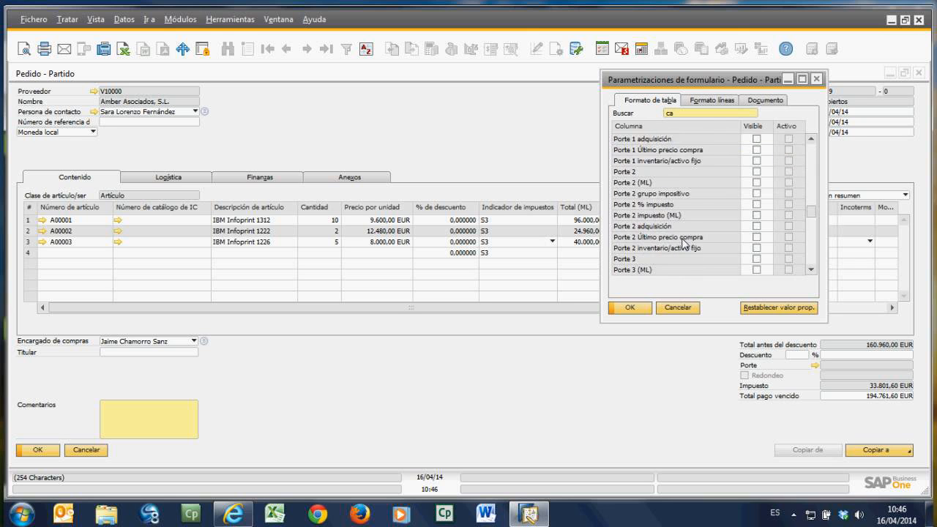
scroll(683, 242, "down", 6)
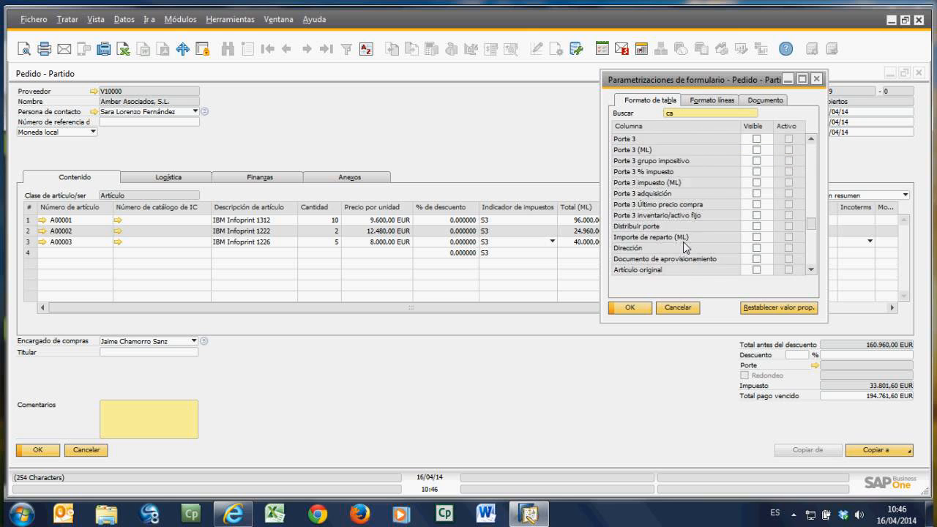
scroll(685, 247, "down", 1)
scroll(708, 248, "down", 1)
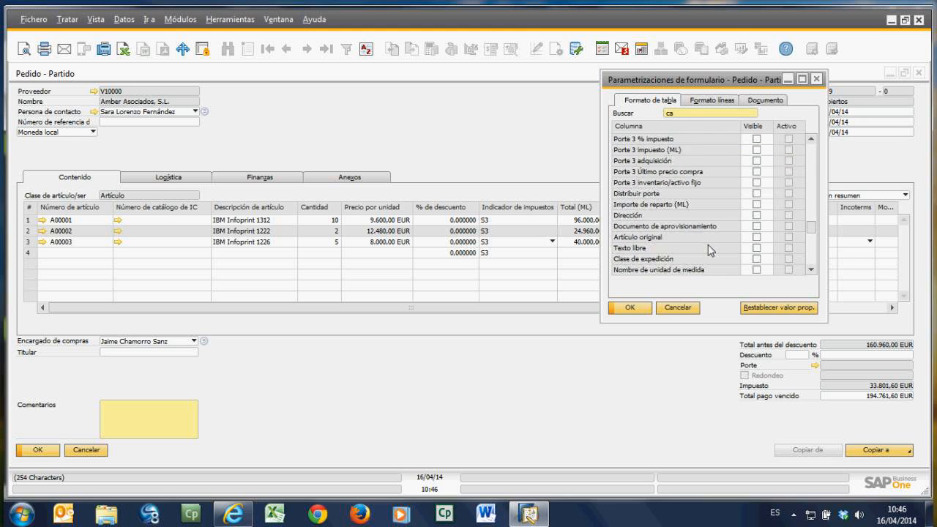
scroll(709, 247, "down", 1)
scroll(709, 248, "down", 1)
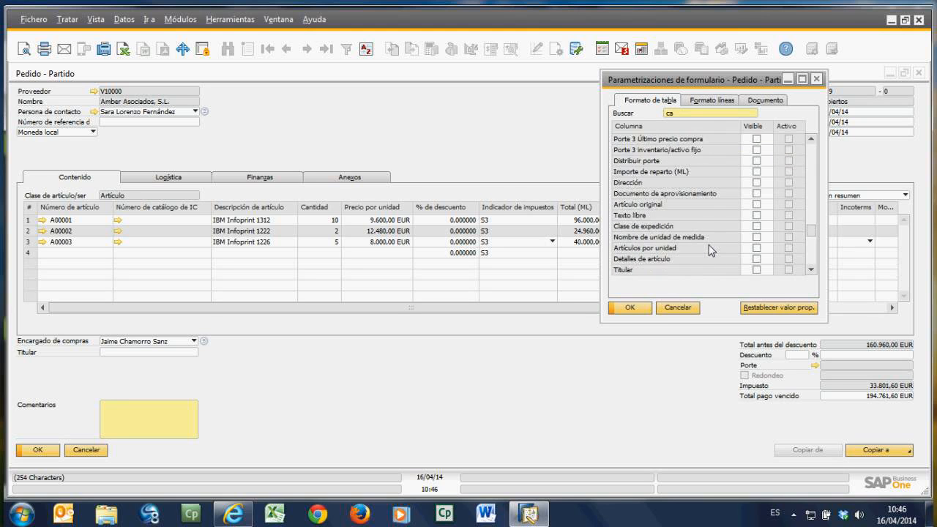
scroll(708, 248, "down", 1)
scroll(711, 250, "down", 1)
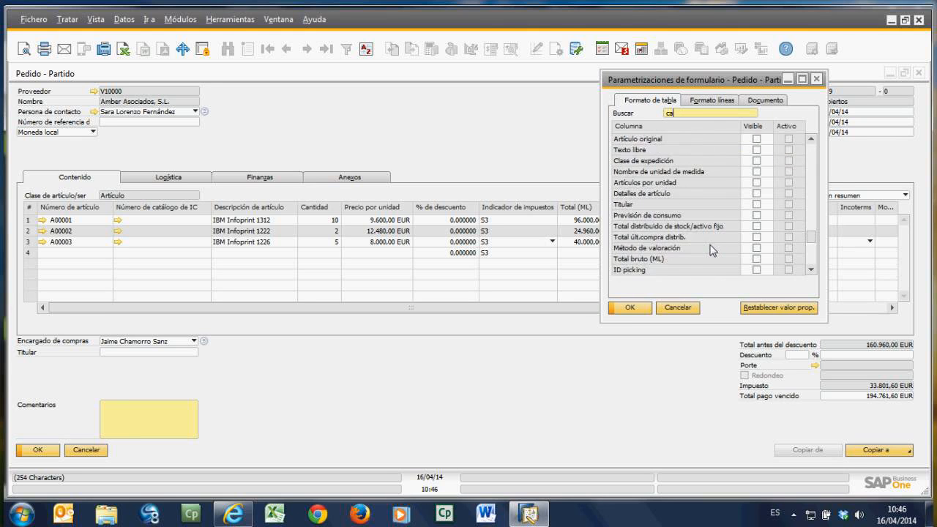
scroll(714, 250, "down", 1)
scroll(717, 251, "down", 2)
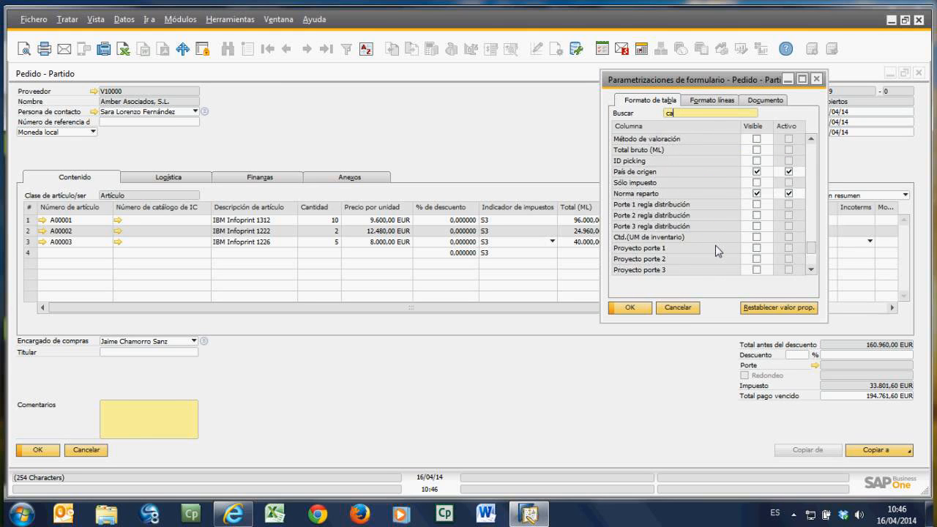
scroll(716, 251, "down", 2)
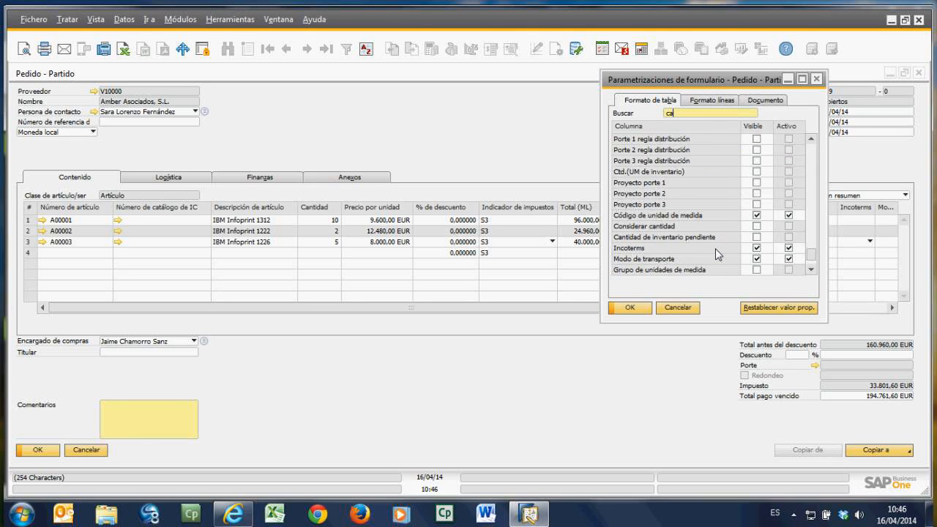
scroll(715, 248, "down", 1)
scroll(715, 248, "down", 1)
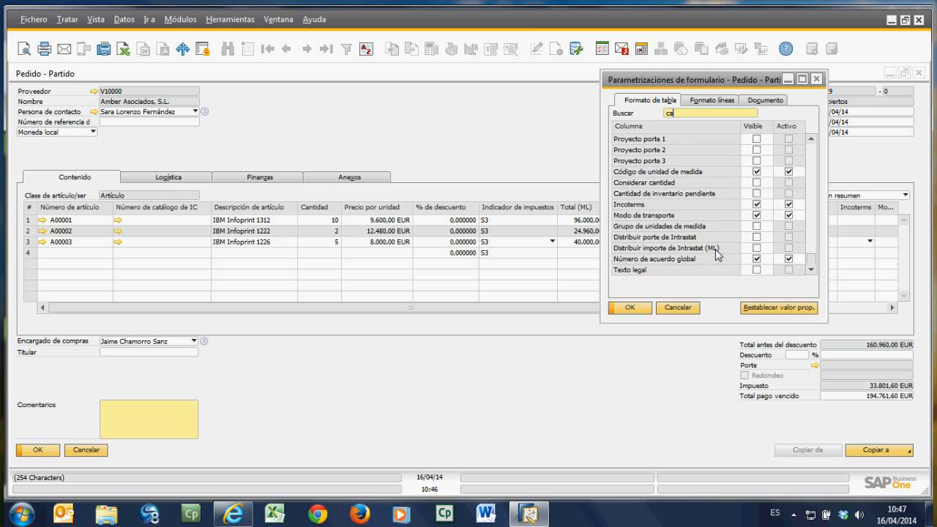
left_click_drag(812, 251, 819, 135)
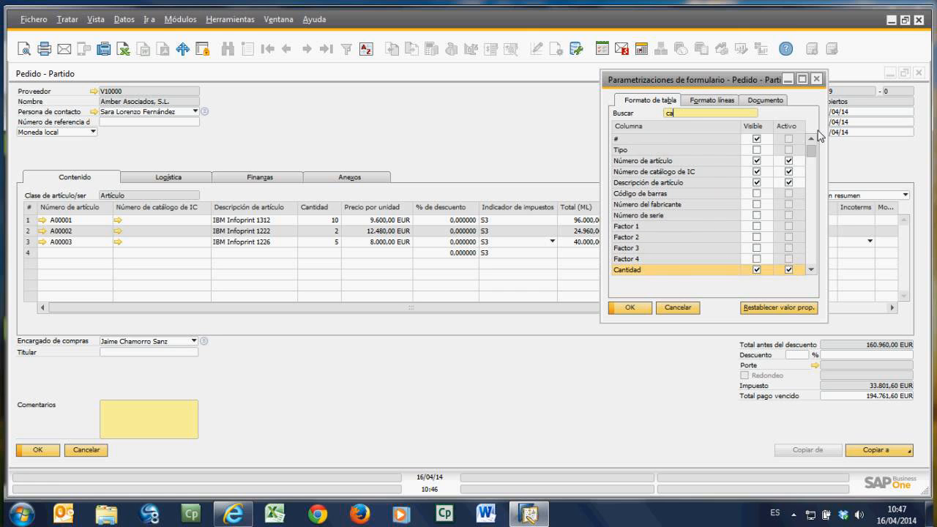
left_click(680, 310)
Step: Reopen the order's form settings and look through all the Formato de tabla columns, from article fields to pending quantities and legal text
left_click(575, 49)
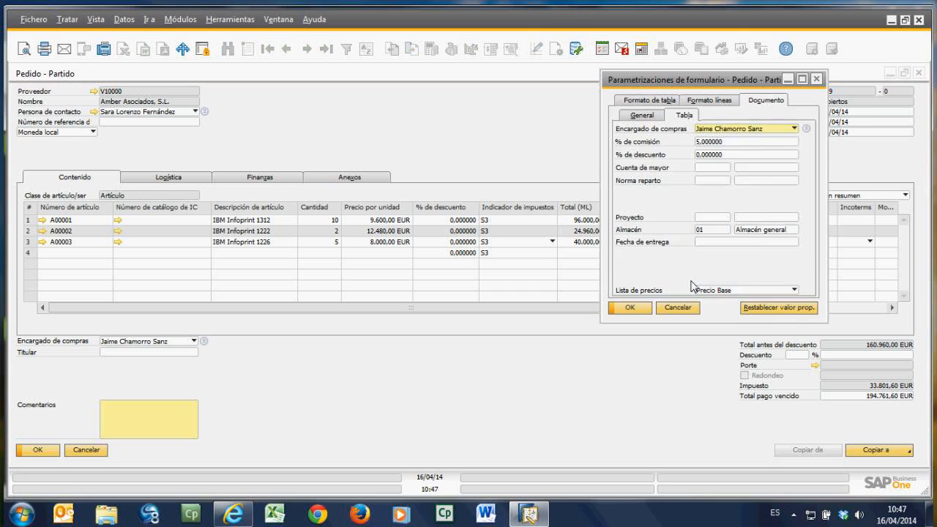
left_click(659, 100)
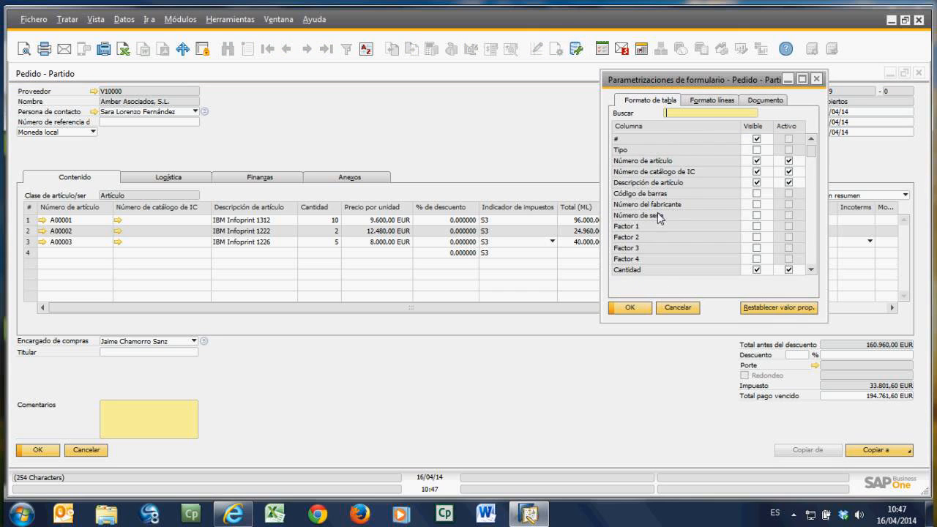
scroll(661, 224, "down", 2)
scroll(668, 241, "down", 2)
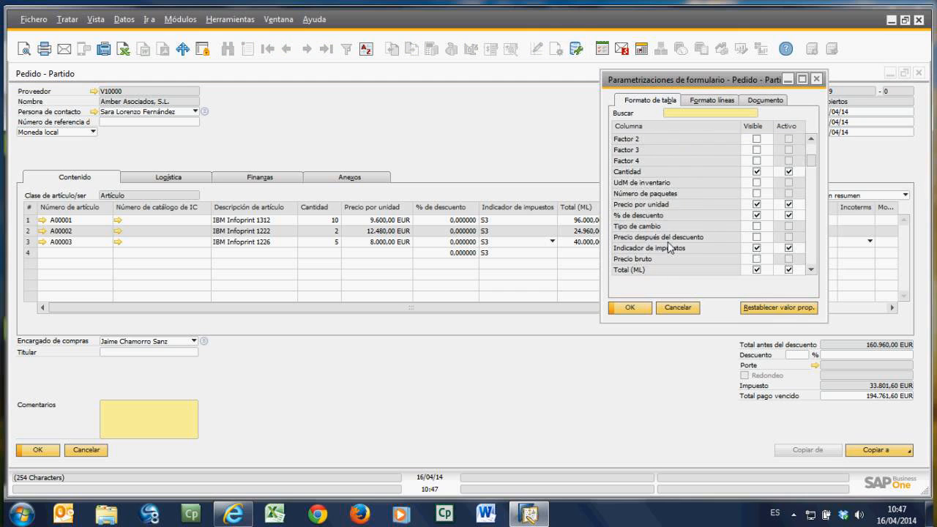
scroll(673, 249, "down", 1)
scroll(678, 254, "down", 1)
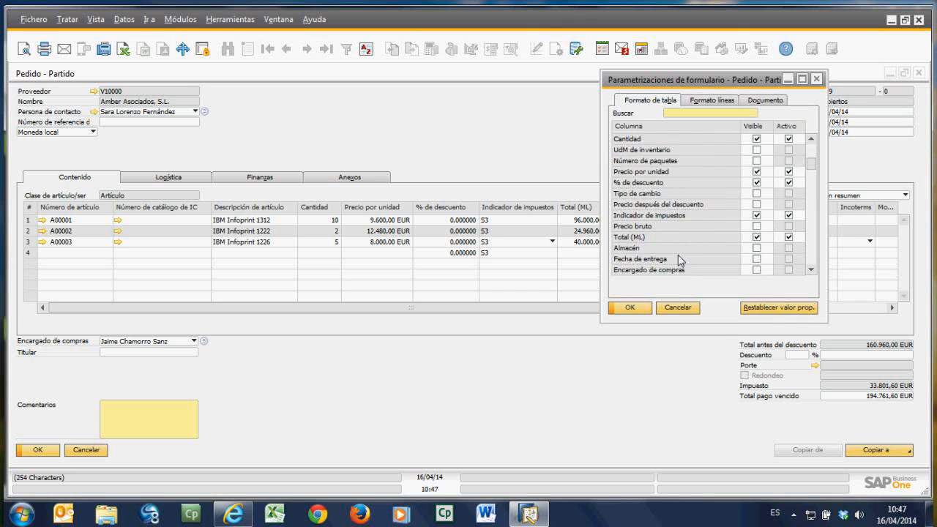
scroll(678, 254, "down", 1)
scroll(667, 244, "down", 2)
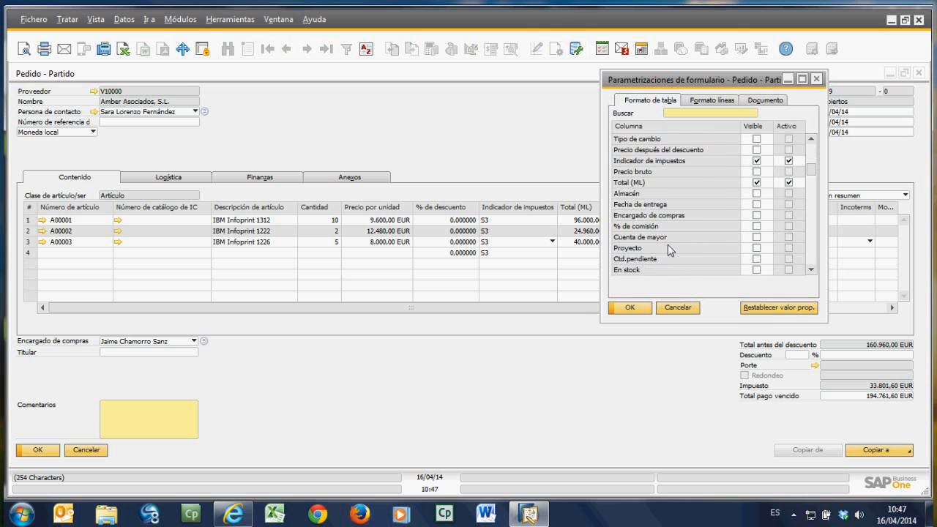
scroll(669, 244, "down", 1)
scroll(672, 250, "down", 1)
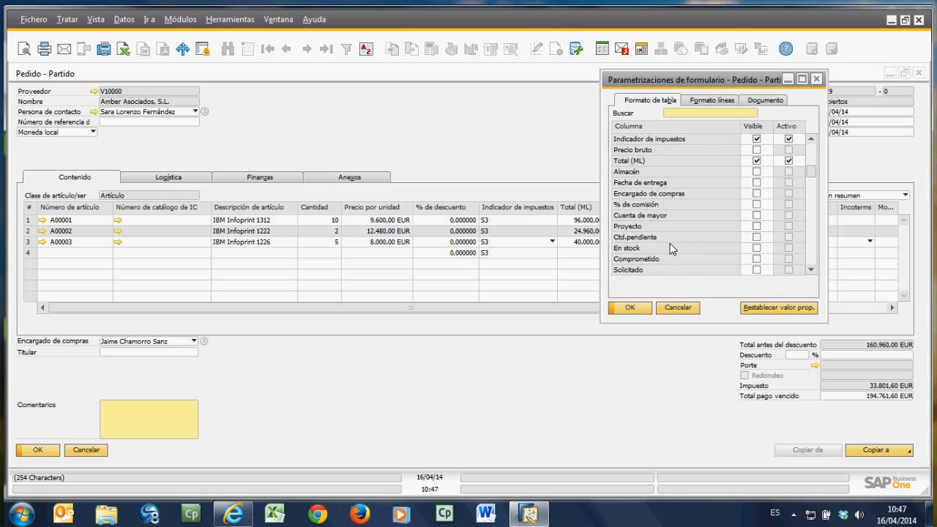
scroll(672, 250, "down", 1)
scroll(672, 250, "down", 1)
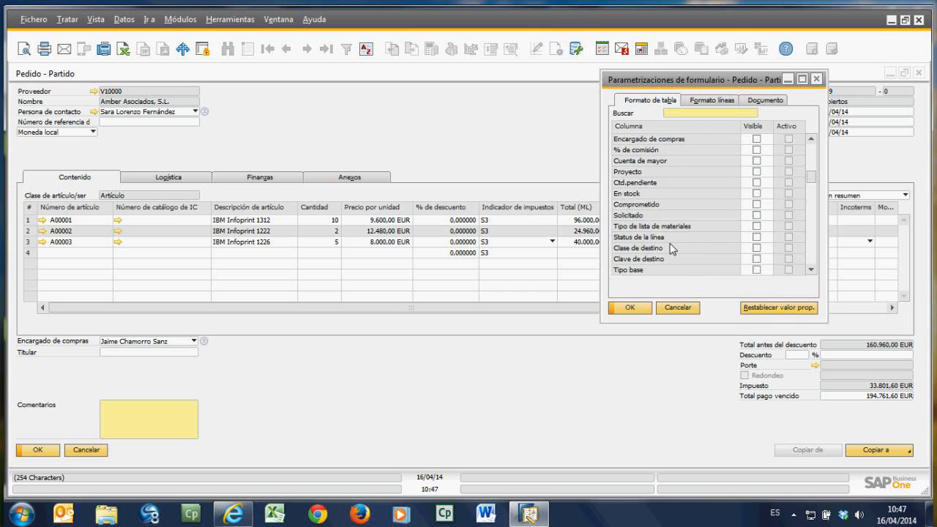
scroll(672, 250, "down", 1)
scroll(672, 250, "down", 1)
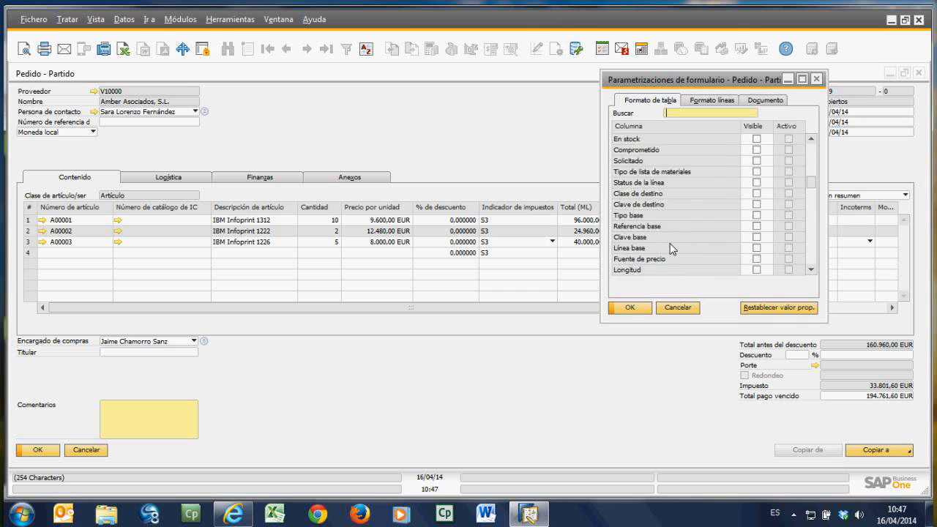
scroll(672, 250, "down", 1)
scroll(672, 250, "down", 1)
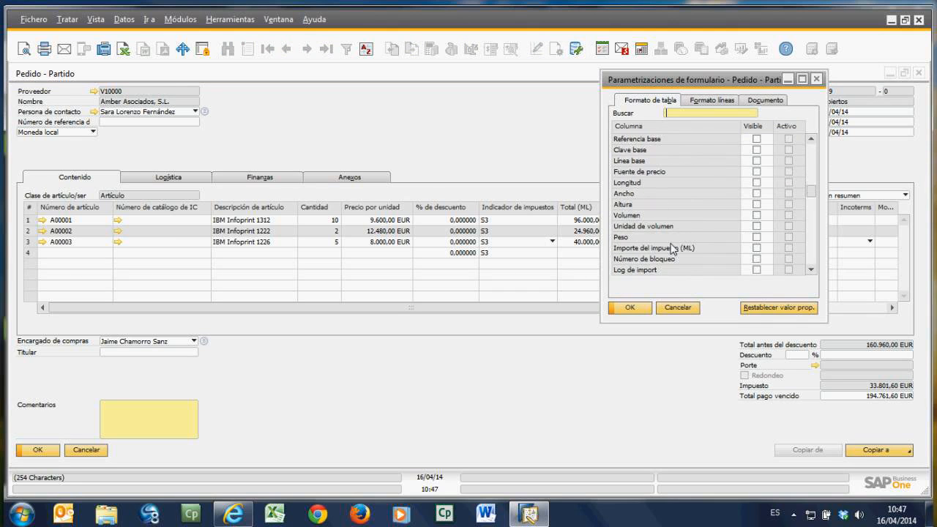
scroll(672, 250, "down", 1)
scroll(672, 250, "down", 3)
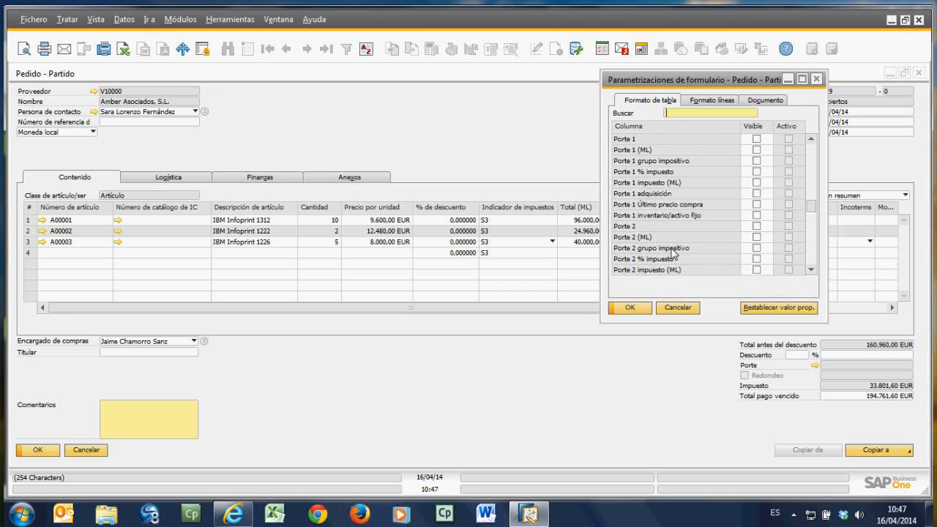
scroll(672, 252, "down", 4)
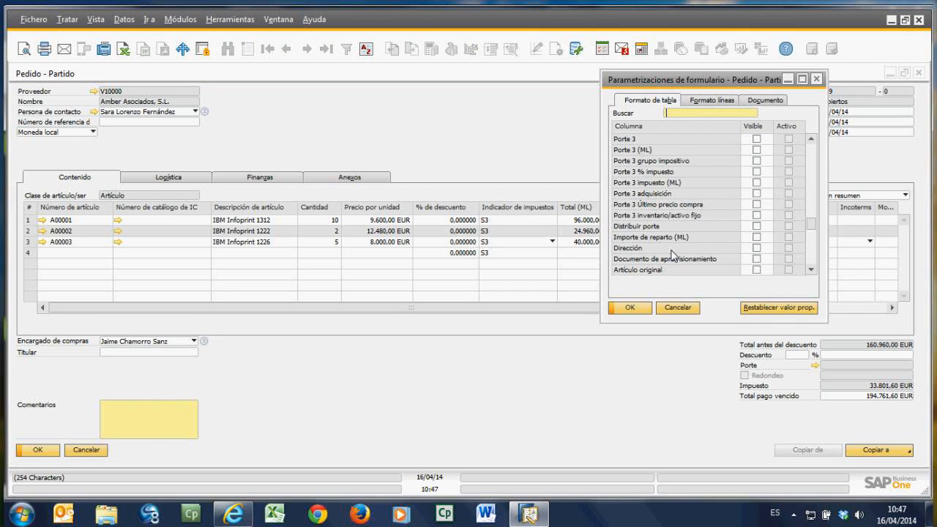
scroll(696, 264, "down", 1)
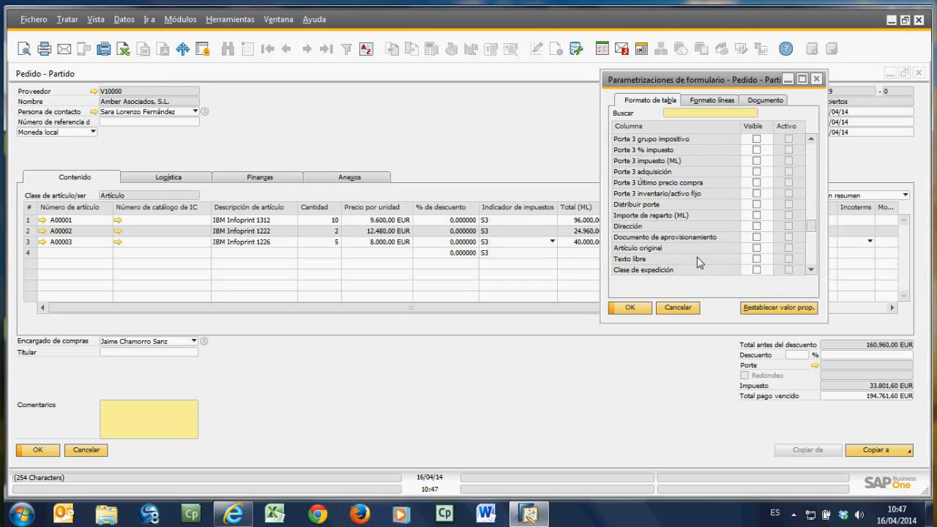
scroll(699, 262, "down", 1)
scroll(700, 262, "down", 1)
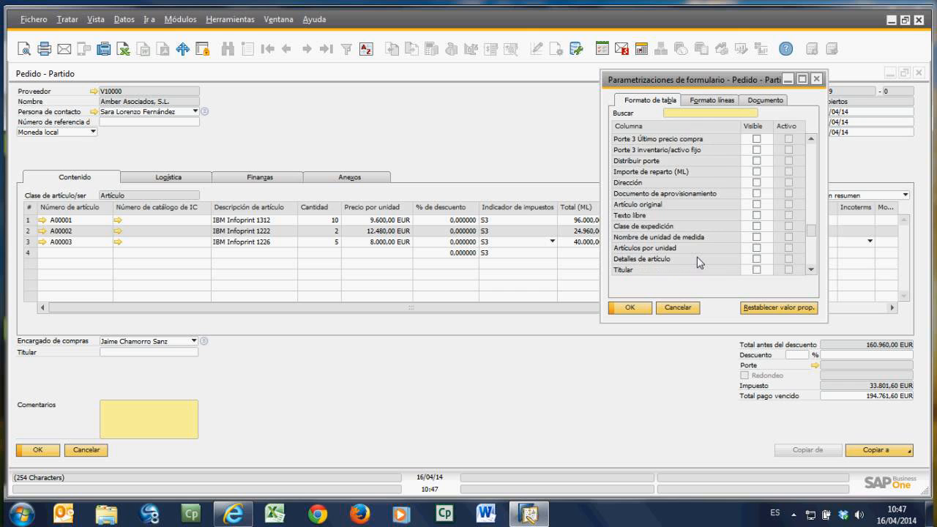
scroll(699, 263, "down", 1)
scroll(699, 261, "down", 1)
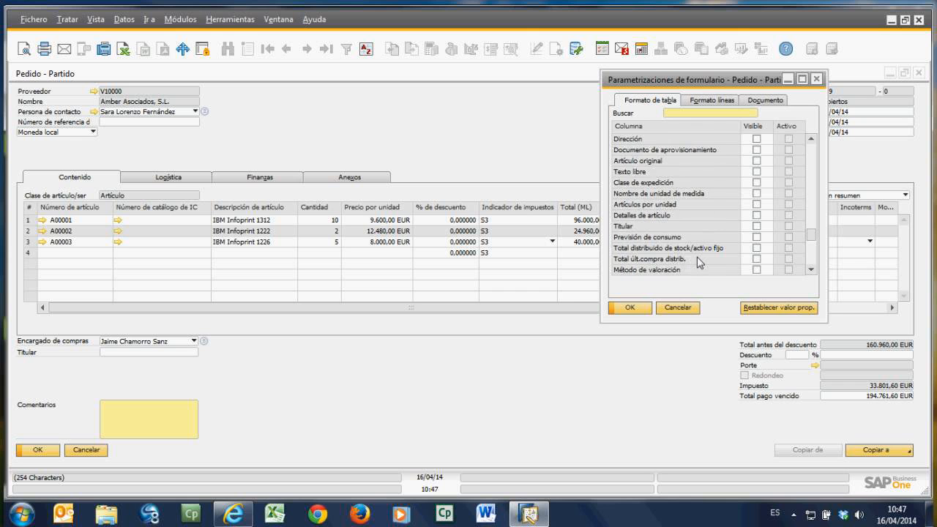
scroll(699, 263, "down", 1)
scroll(699, 263, "down", 2)
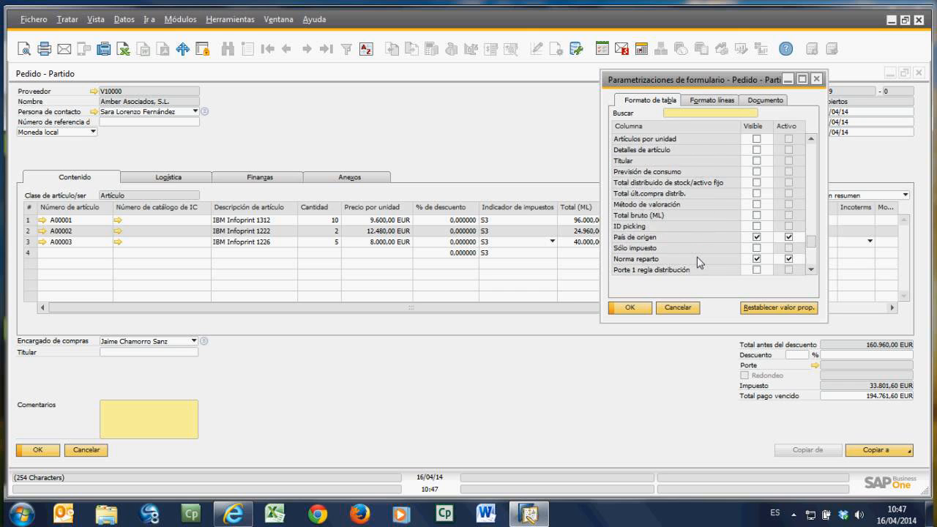
scroll(699, 261, "down", 3)
scroll(681, 267, "down", 1)
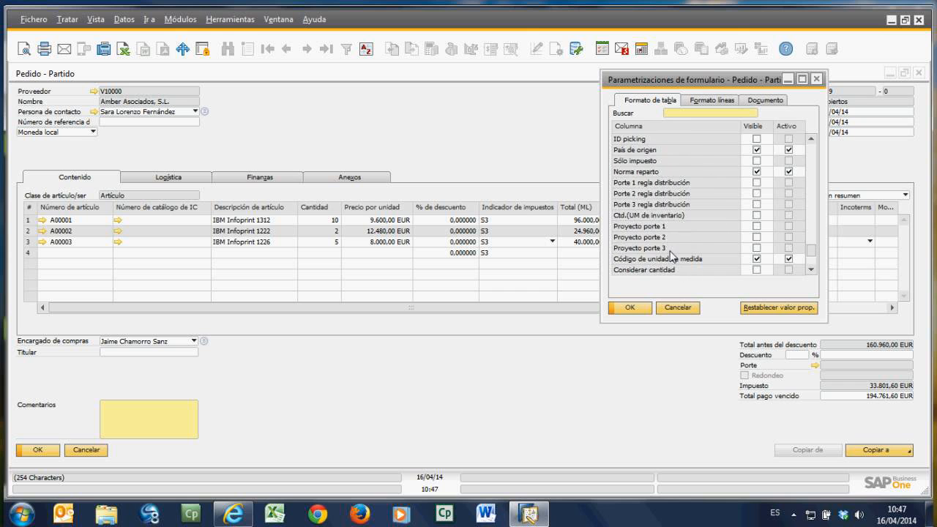
scroll(672, 256, "down", 1)
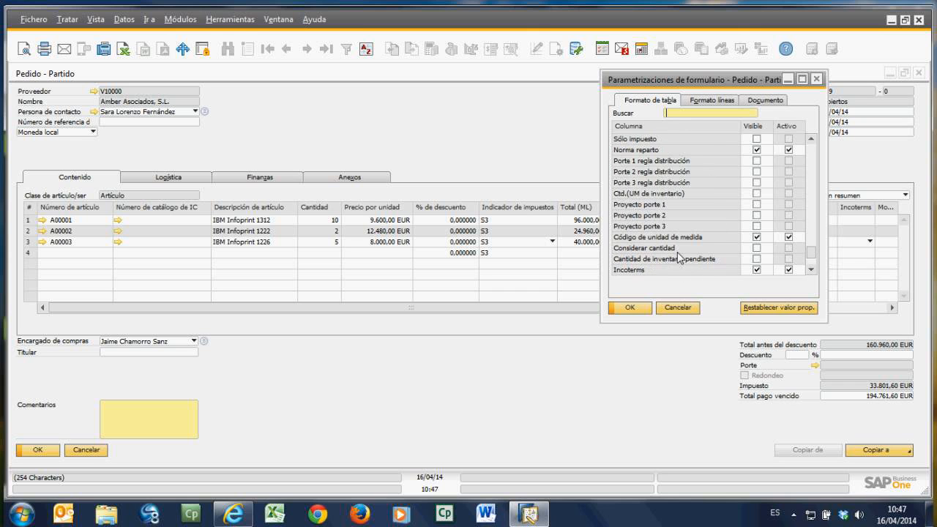
scroll(685, 270, "down", 2)
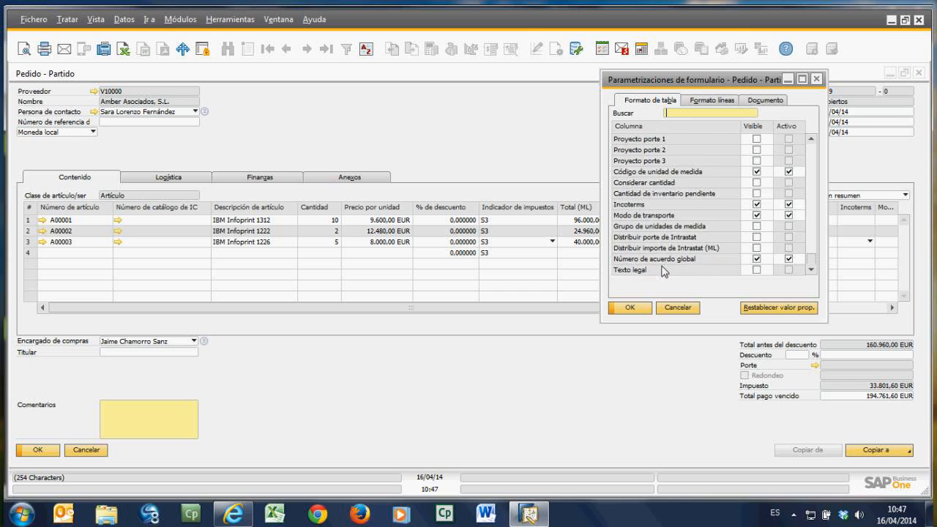
Step: Make the Código de barras column visible in the order's lines and accept the form settings
scroll(747, 231, "up", 5)
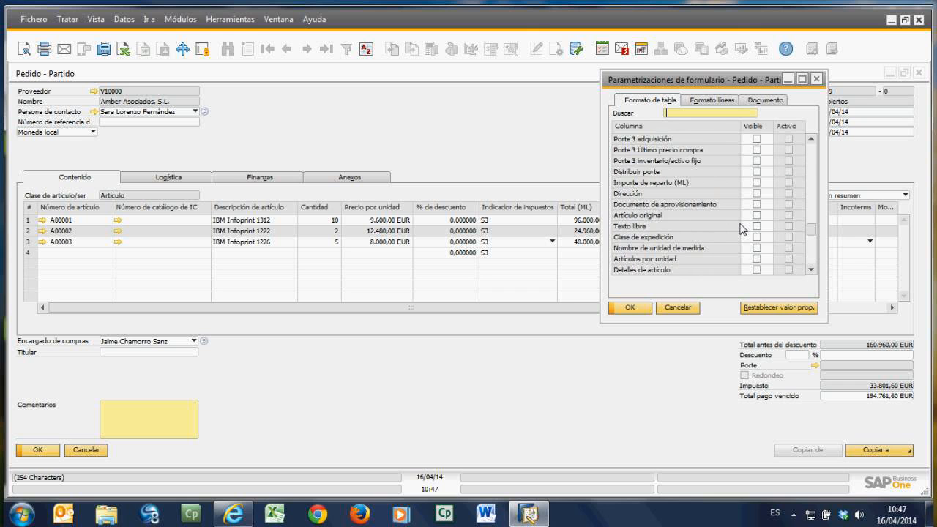
scroll(747, 228, "up", 6)
scroll(751, 228, "up", 5)
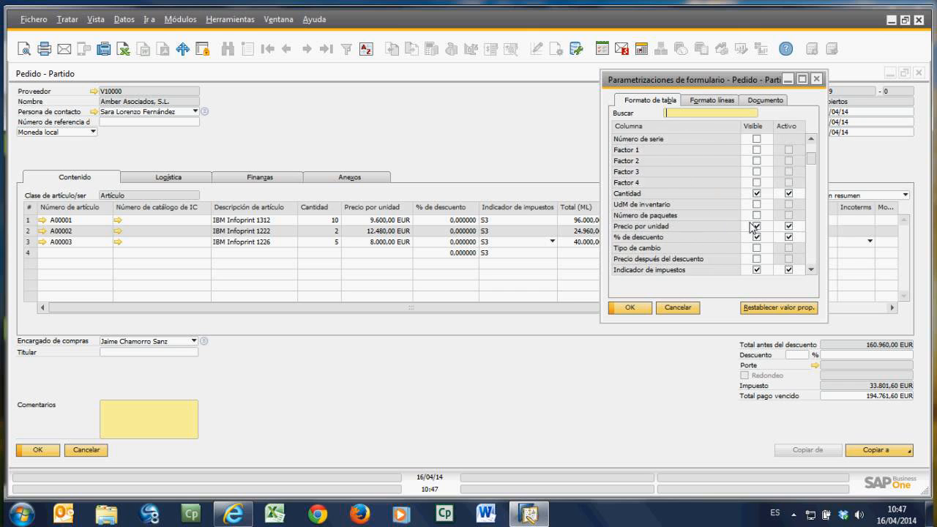
scroll(751, 228, "up", 3)
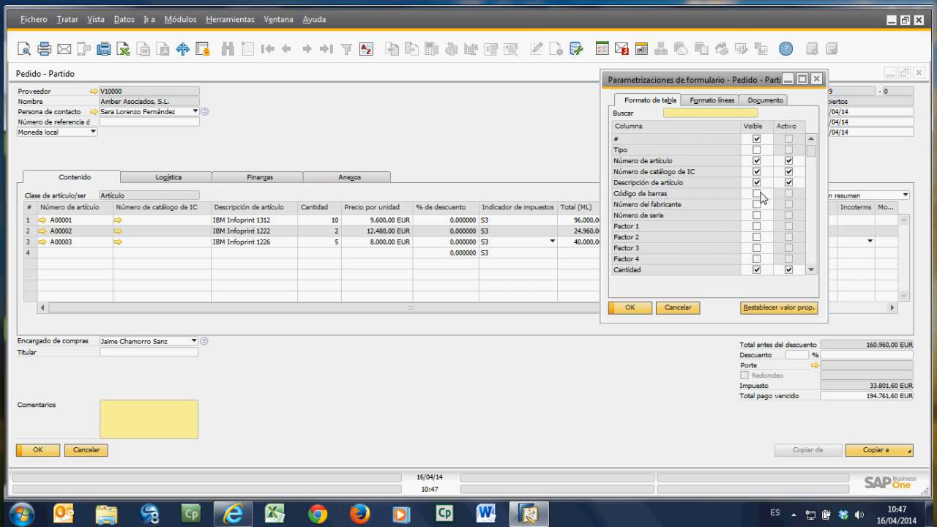
left_click(756, 194)
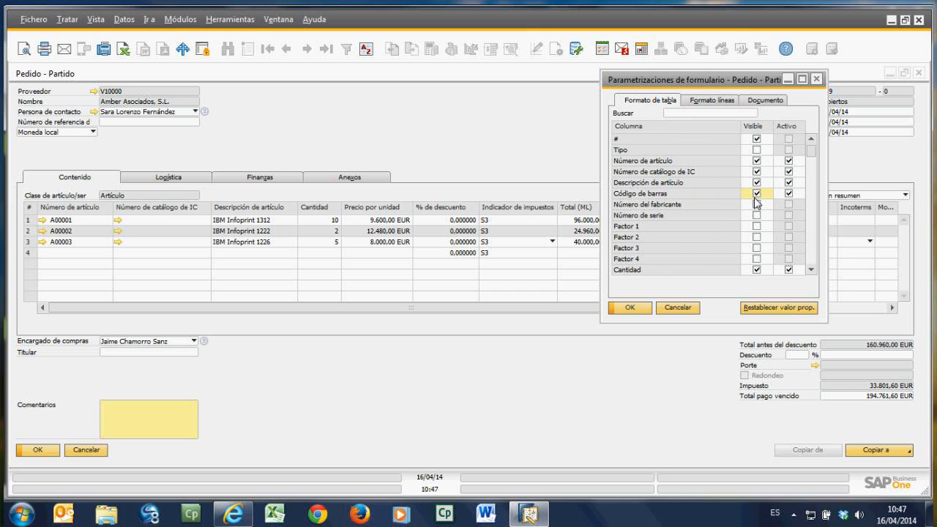
left_click(622, 309)
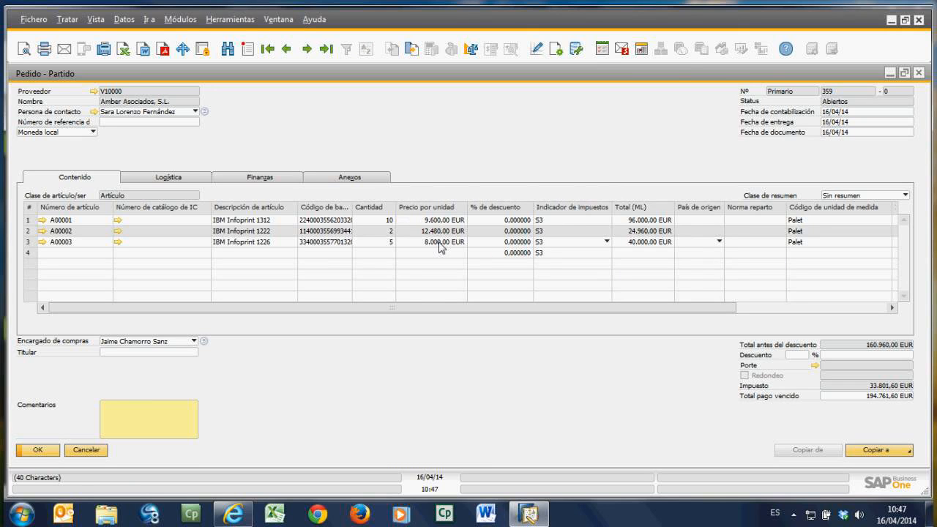
Step: Reopen the table format settings and switch the Código de barras column's visibility off and back on
left_click(558, 52)
left_click(650, 101)
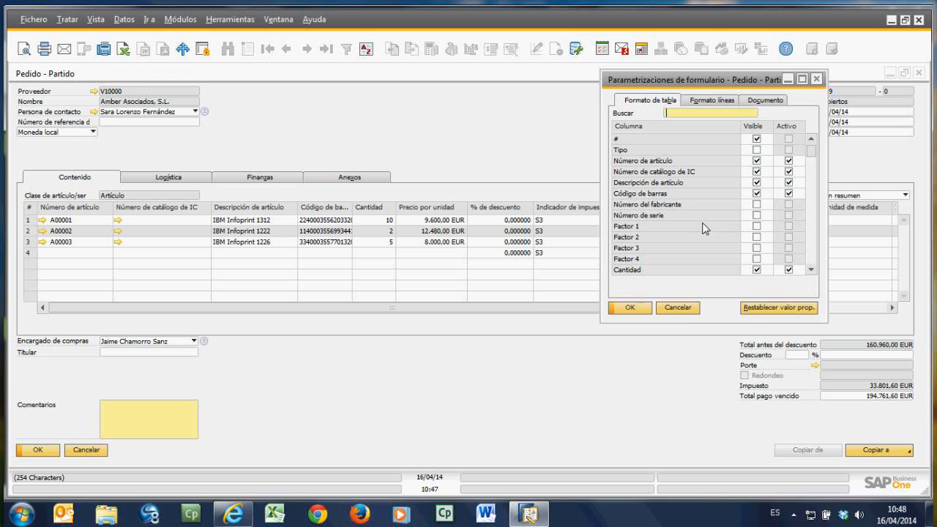
left_click(756, 194)
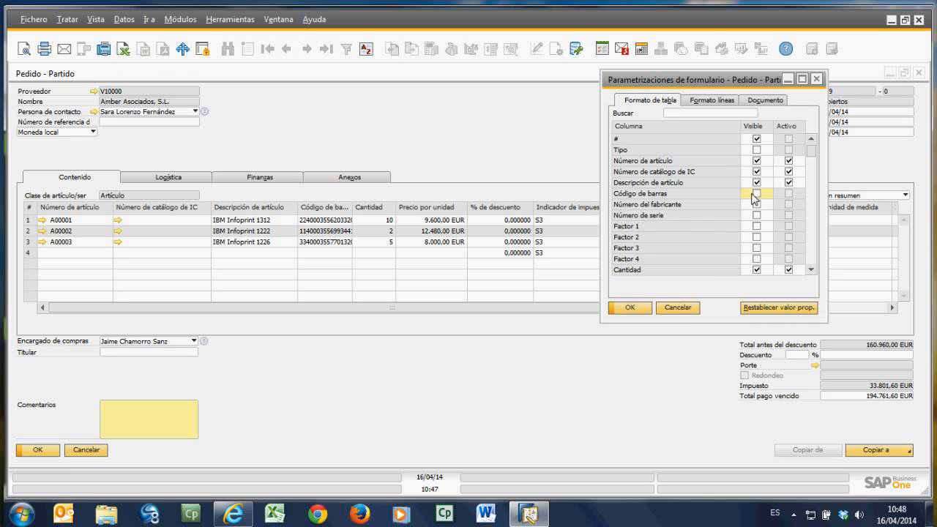
left_click(757, 194)
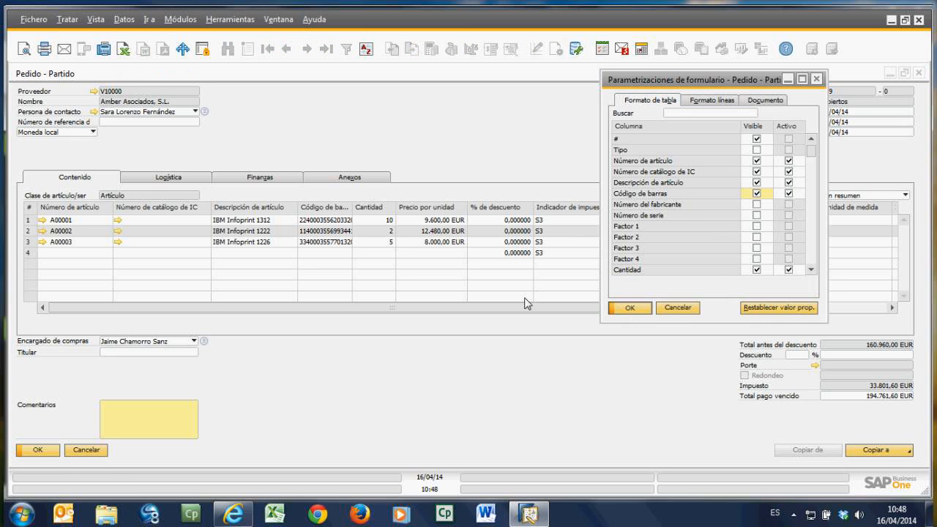
Step: Widen the Código de barras column to fit the full codes and place the cursor in line 3's barcode cell
left_click(335, 269)
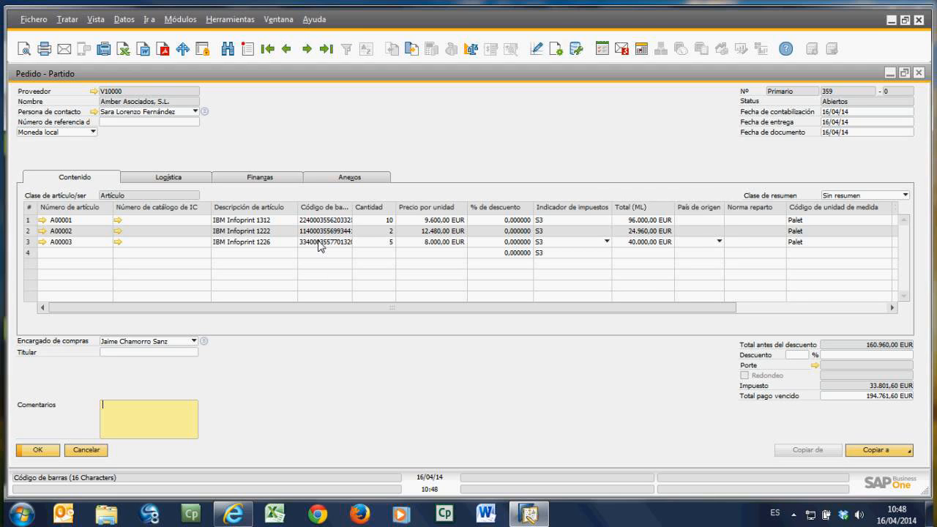
double_click(320, 246)
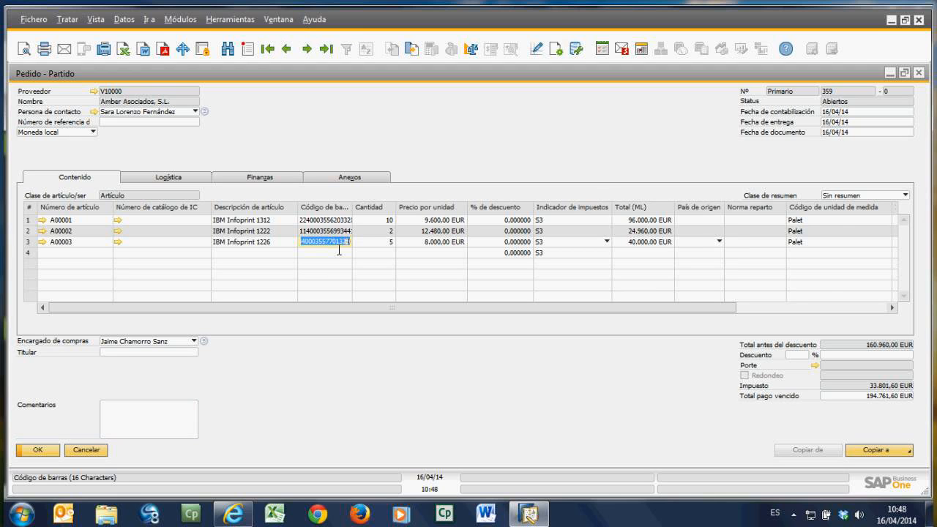
left_click_drag(352, 208, 395, 219)
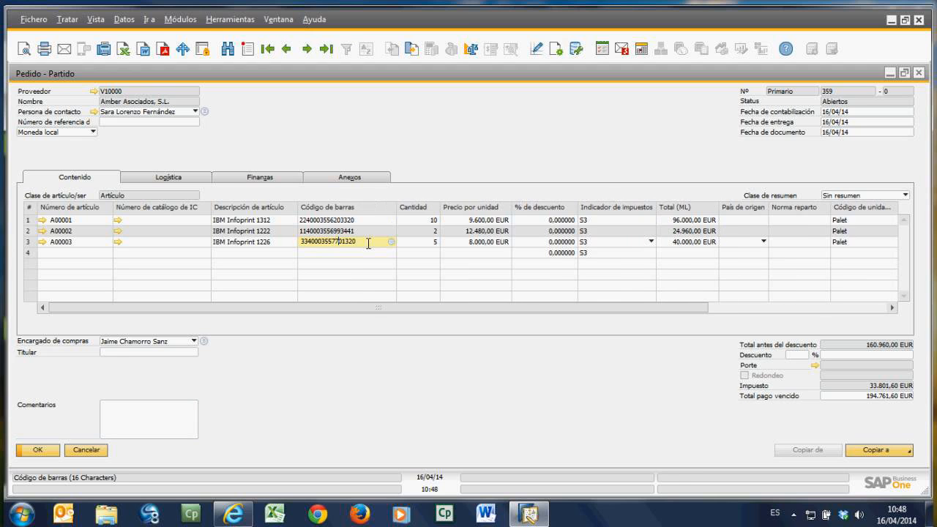
left_click(368, 243)
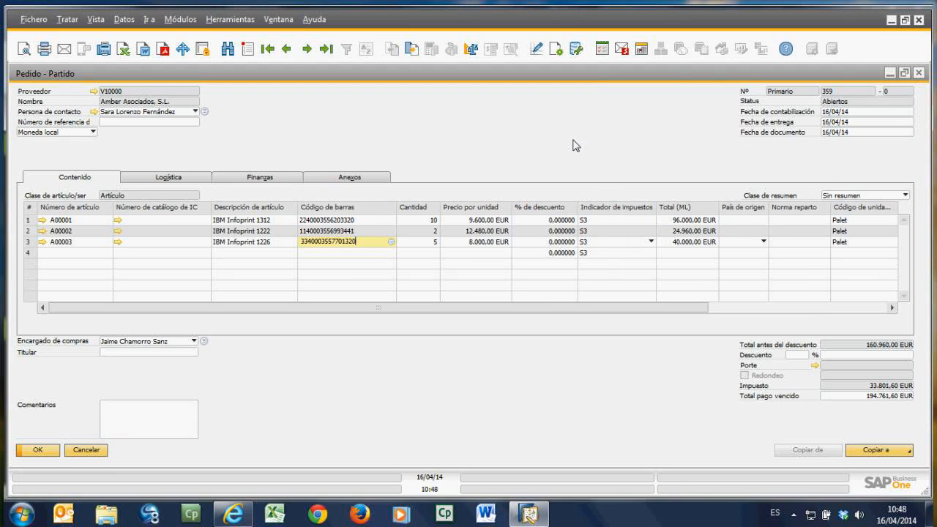
Step: Make the Código de barras column read-only by clearing its Activo option in the form settings, and accept
left_click(811, 48)
left_click(648, 101)
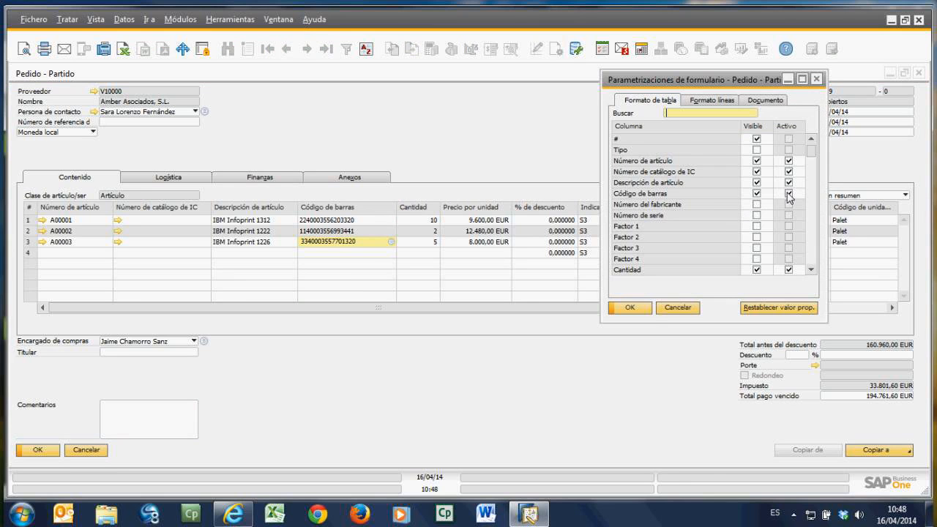
left_click(787, 193)
left_click(649, 309)
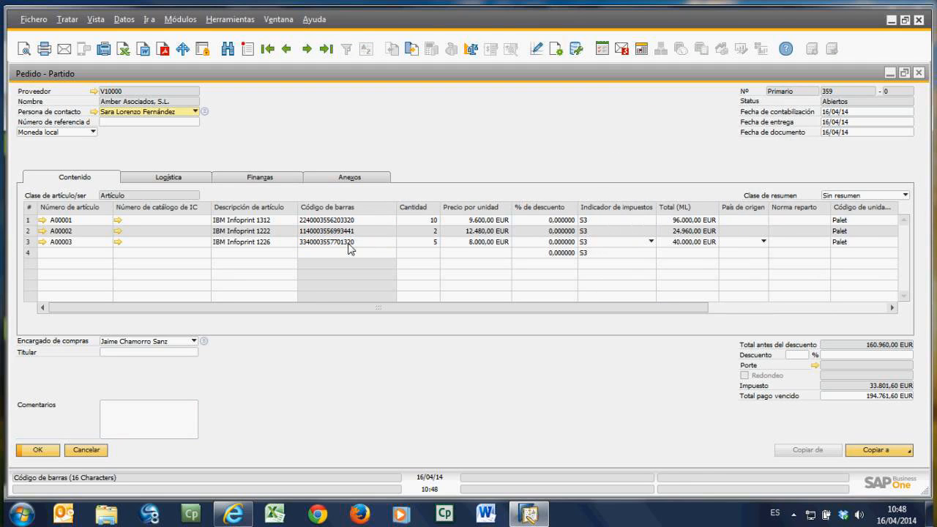
Step: Make the Código de barras column editable again by restoring its Activo option in the form settings, and accept
left_click(576, 49)
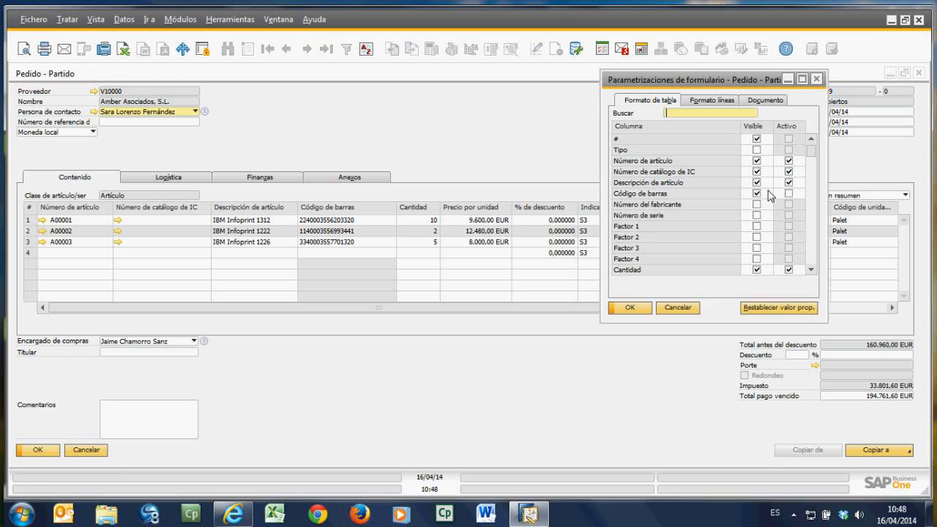
left_click(787, 193)
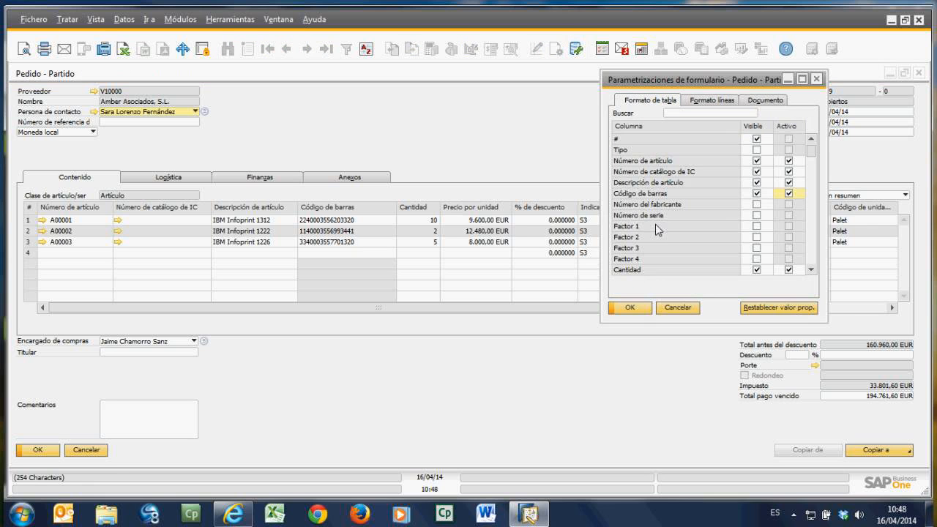
left_click(631, 308)
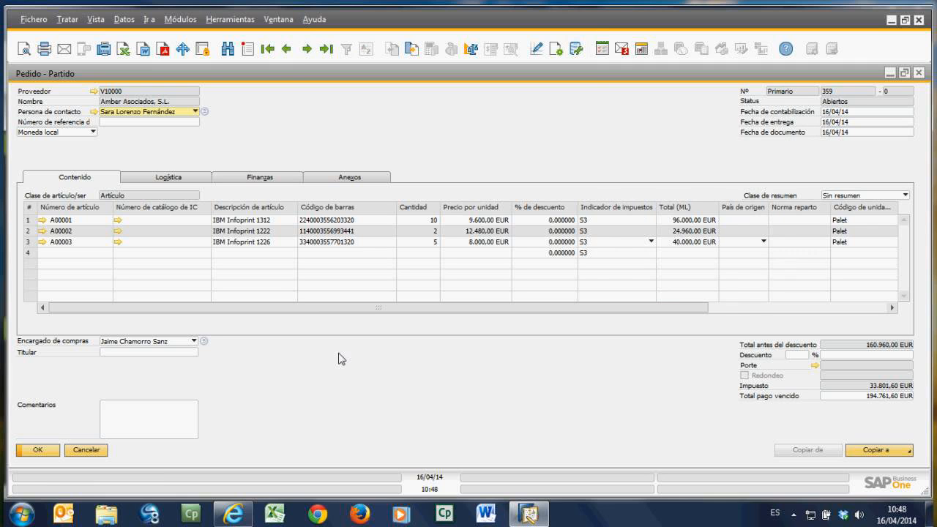
Step: Copy the purchase order's outstanding quantities into a goods receipt, compare it with the order, and add the receipt
left_click(906, 450)
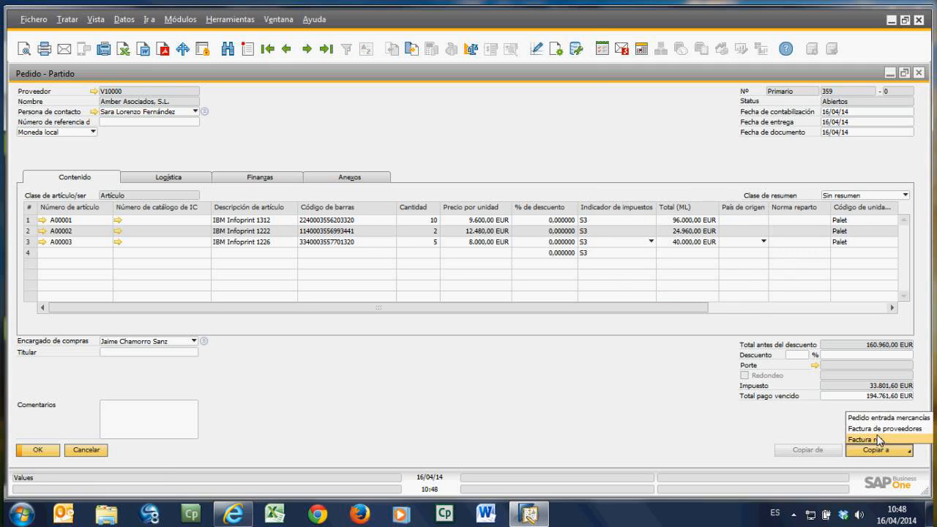
left_click(879, 439)
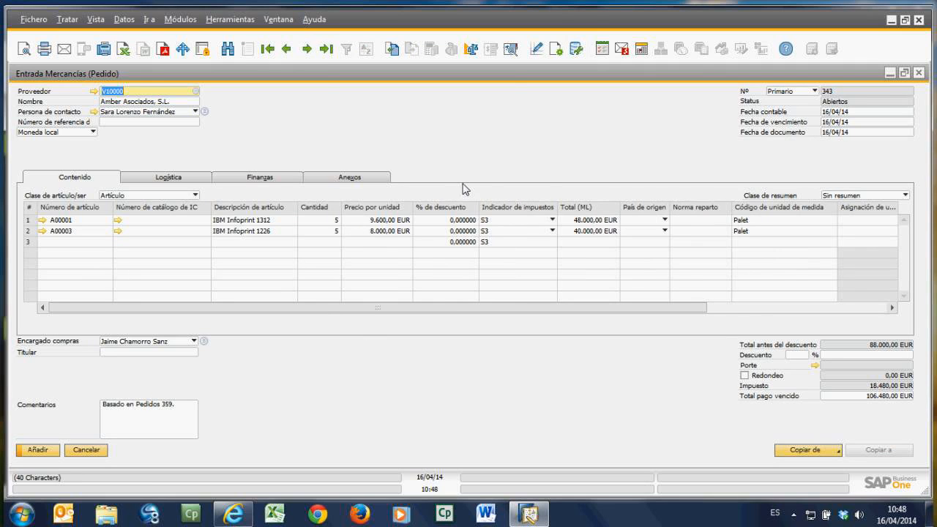
double_click(514, 74)
left_click_drag(515, 80, 776, 160)
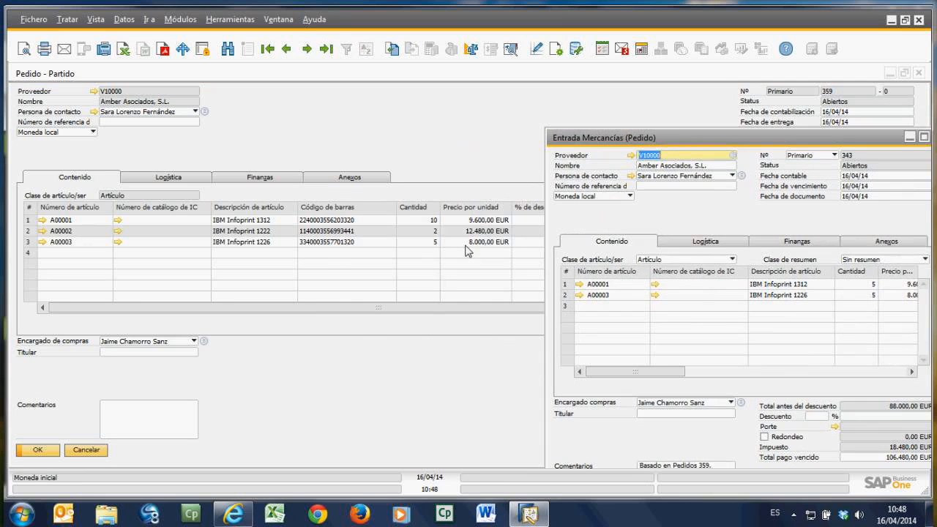
double_click(576, 139)
left_click(39, 450)
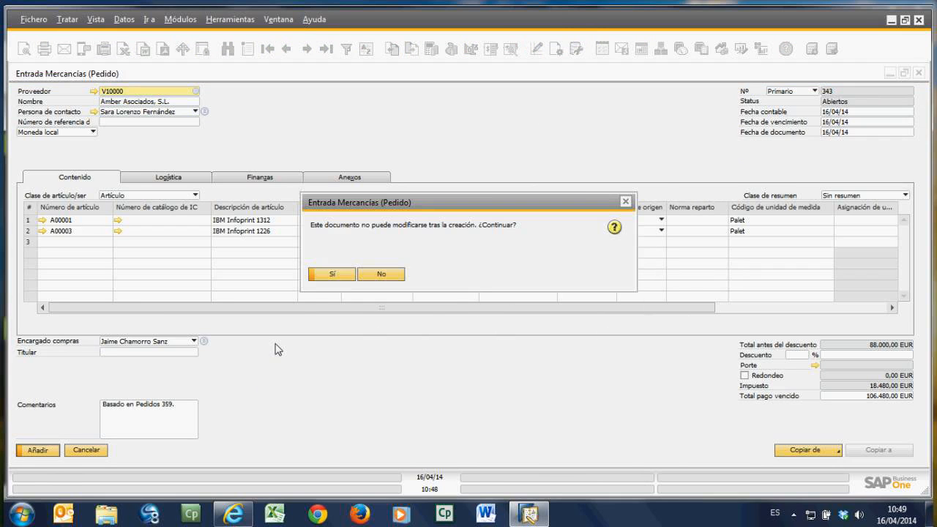
left_click(333, 275)
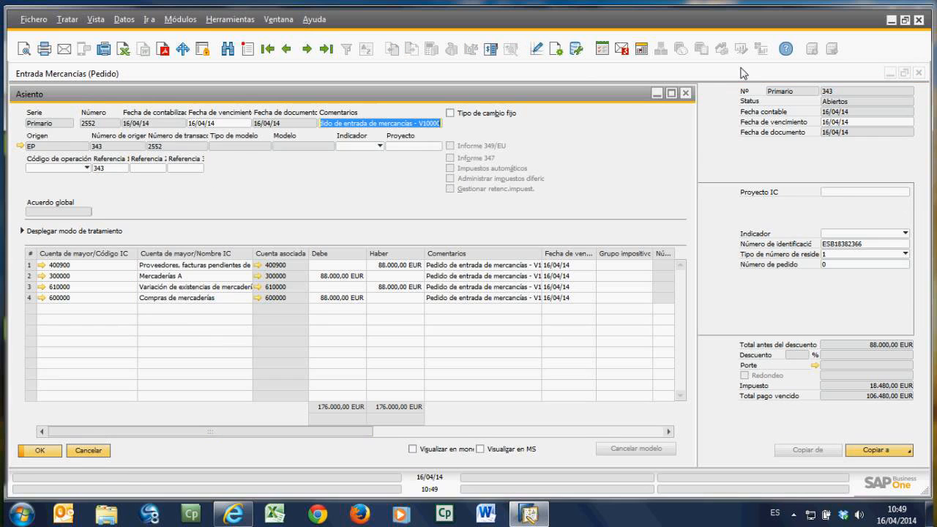
Step: Close the goods receipt's journal entry and the receipt, and shrink the order window to reach the main menu
left_click(686, 94)
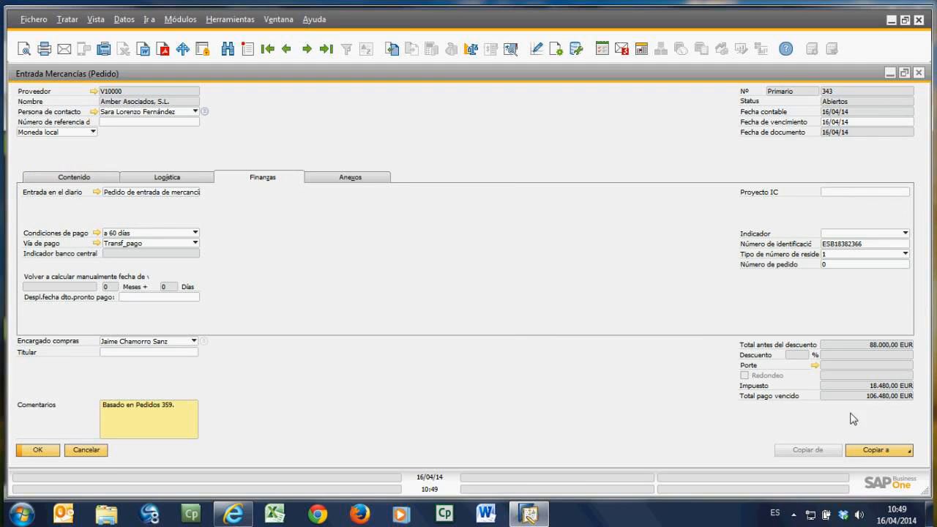
left_click(918, 73)
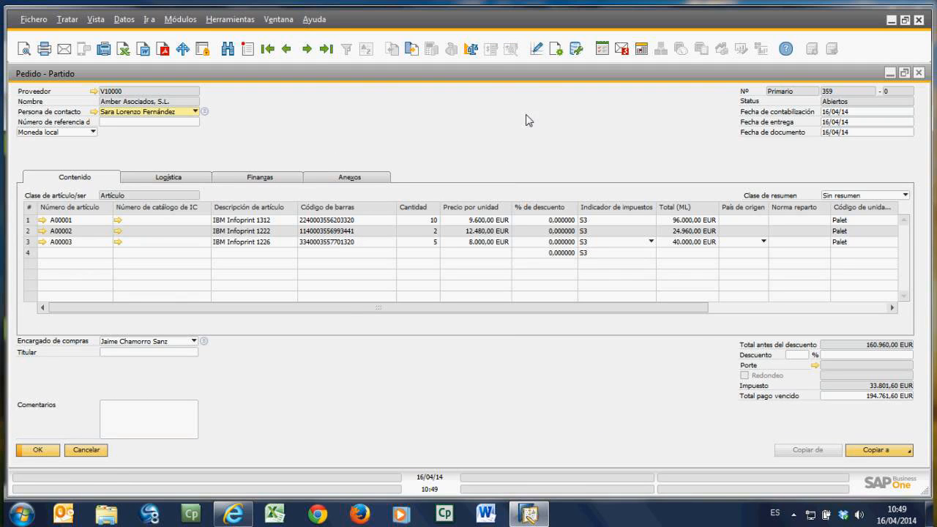
double_click(492, 78)
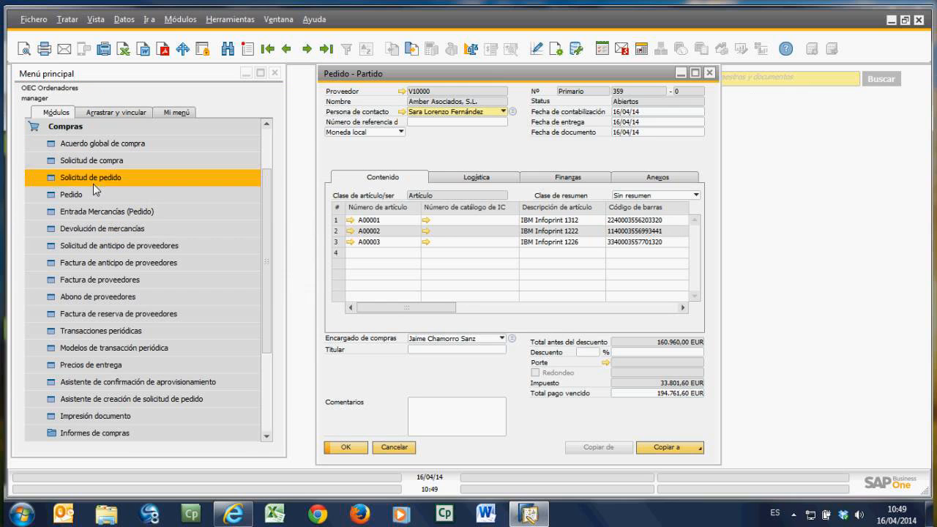
Step: Start a new Factura de proveedores and choose Amber Asociados, S.L. as the supplier
left_click(95, 281)
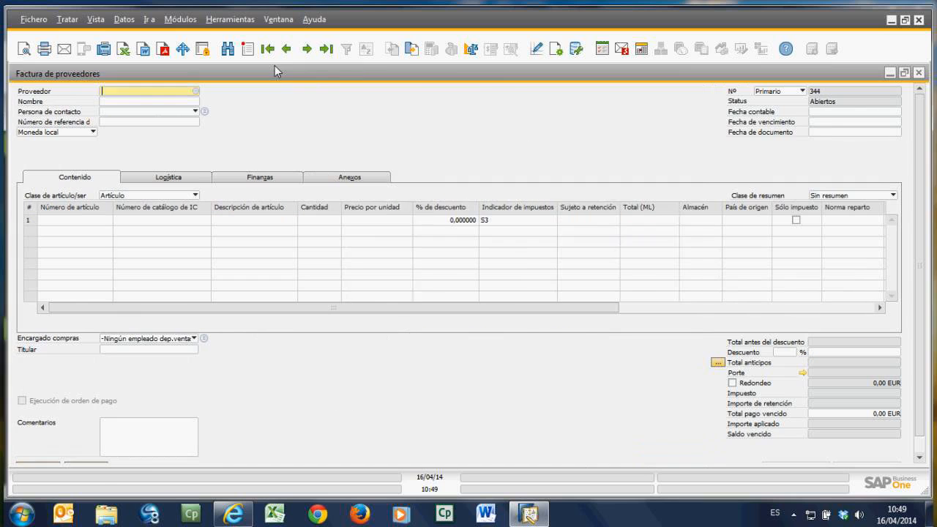
key("Tab")
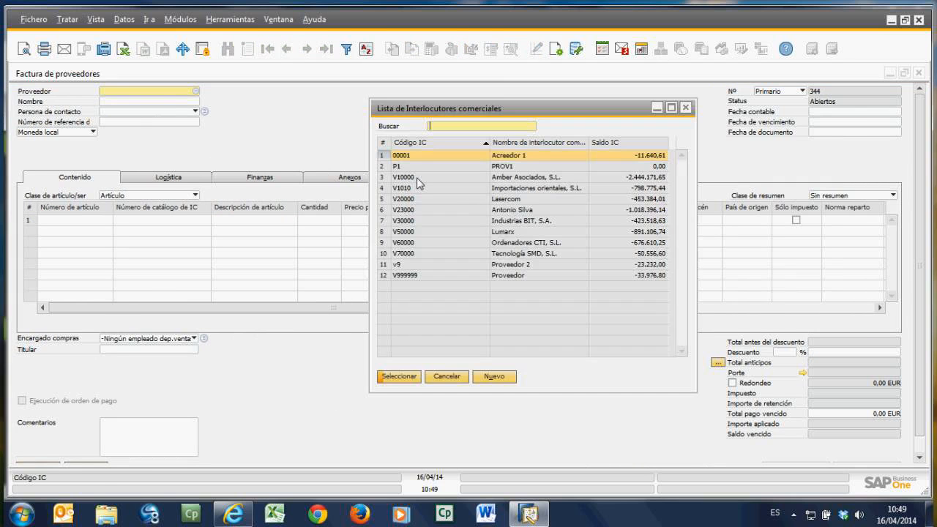
double_click(417, 178)
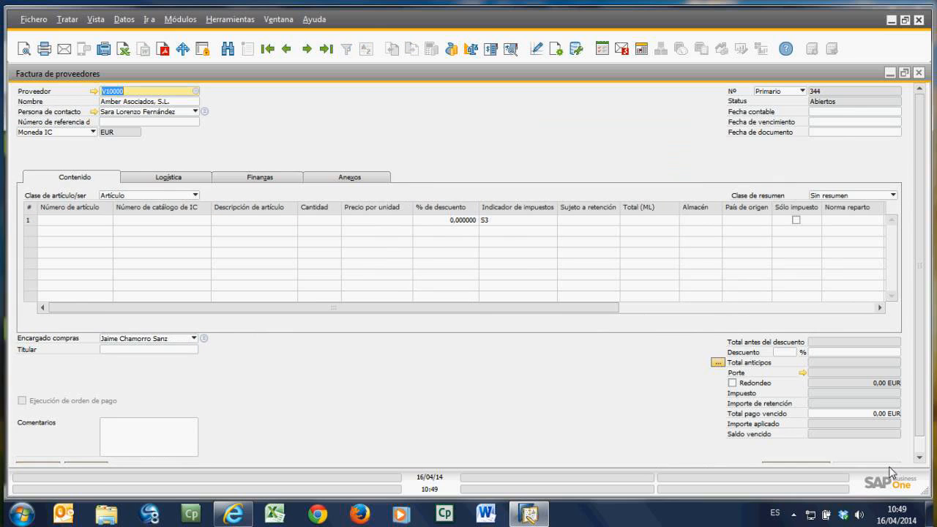
Step: Select the supplier's two goods receipts dated 16/04/14 as the base documents to copy into the invoice
scroll(889, 470, "down", 1)
left_click(818, 452)
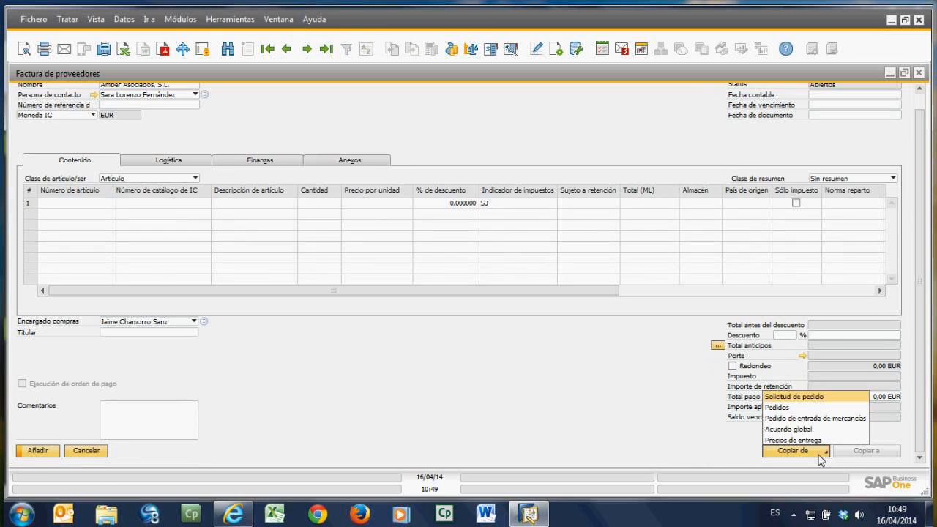
left_click(801, 420)
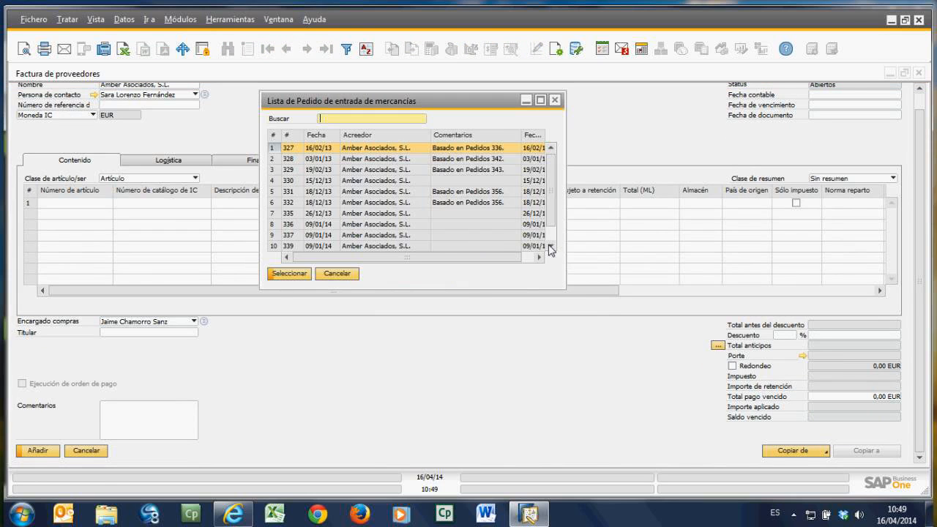
left_click(550, 247)
left_click(551, 246)
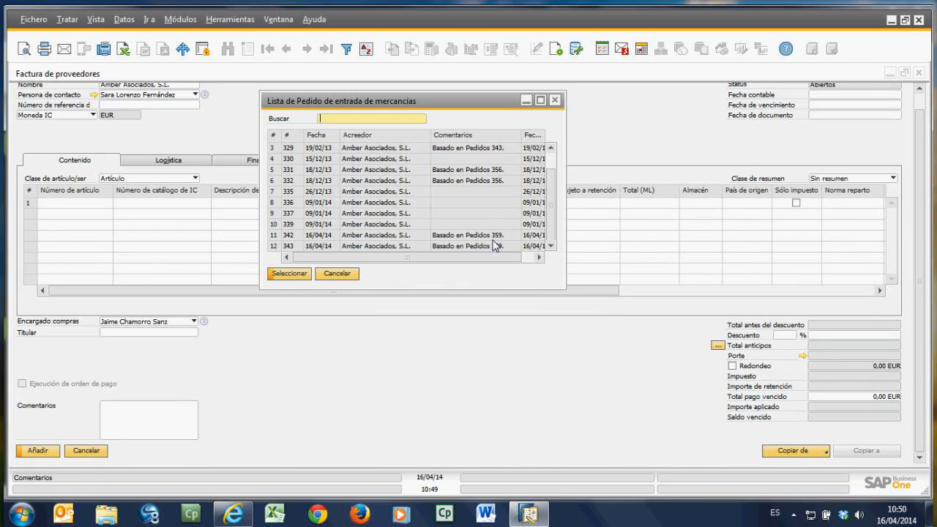
left_click(274, 237)
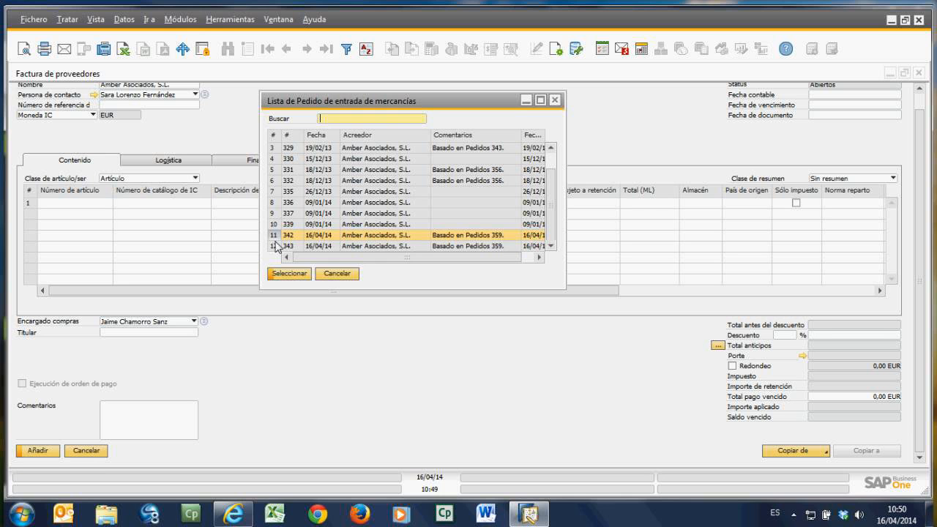
left_click(277, 247, "shift")
left_click(292, 274)
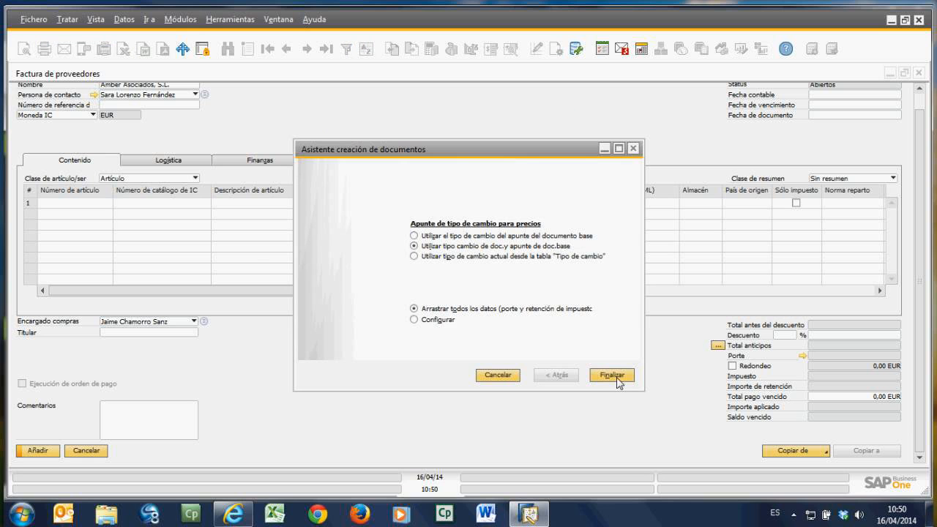
Step: Preview the item lines under Configurar in the document creation wizard, and finish it with Arrastrar todos los datos
left_click(439, 323)
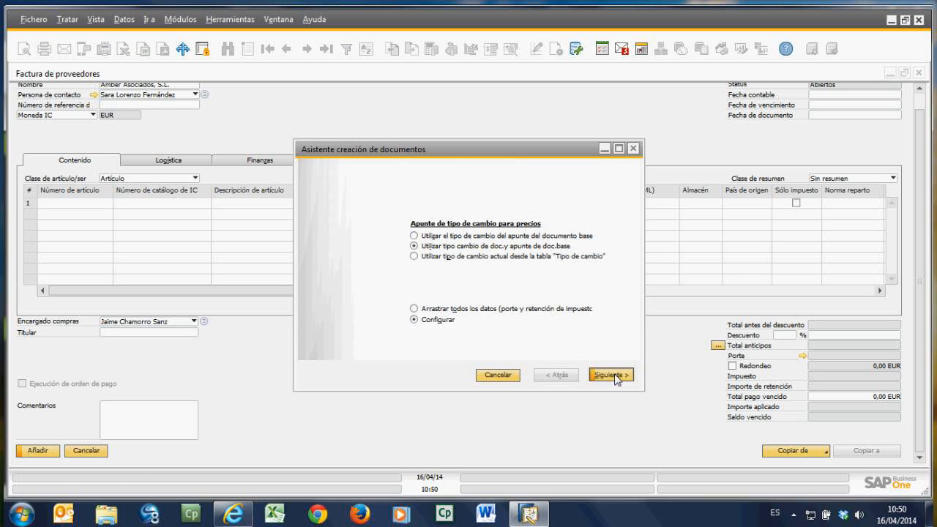
left_click(612, 375)
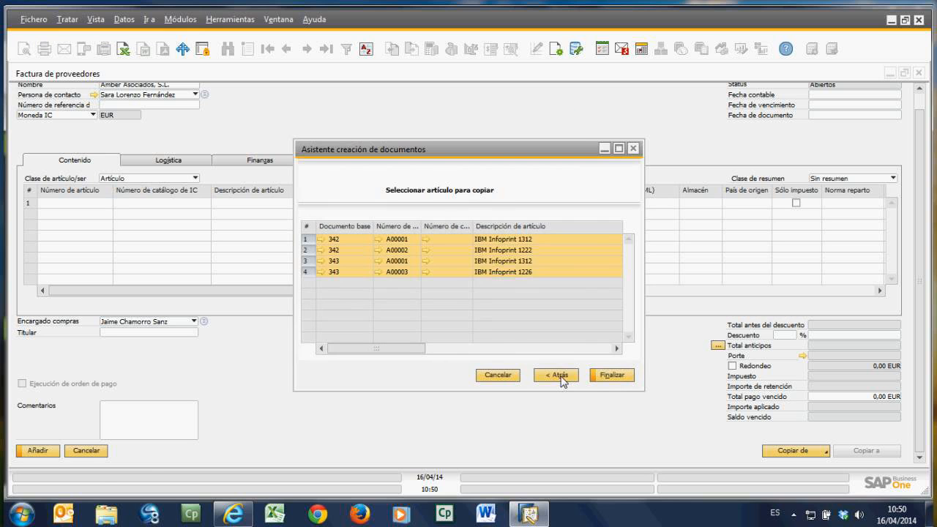
left_click(559, 377)
left_click(464, 312)
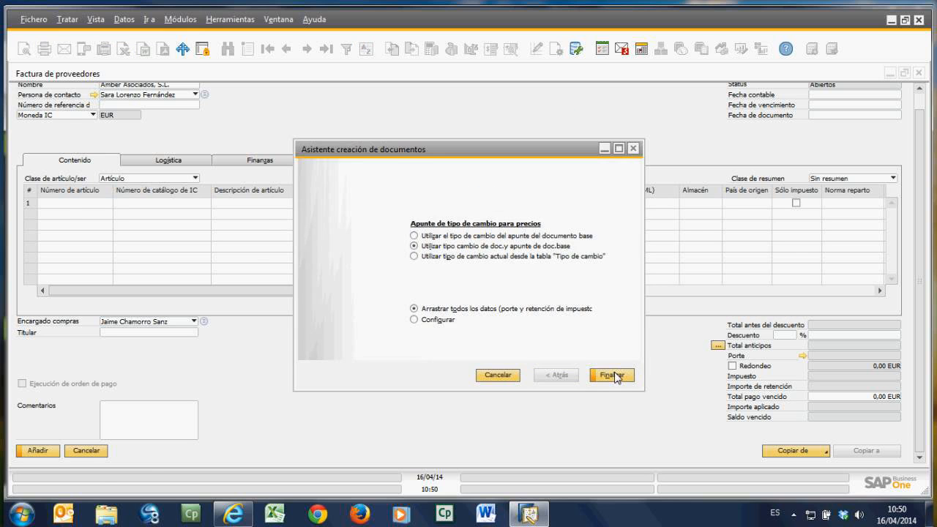
left_click(612, 374)
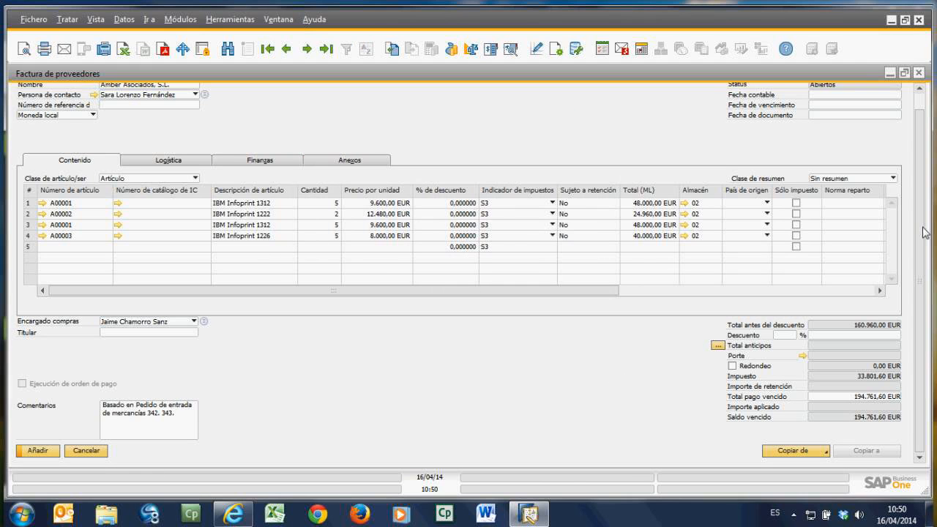
Step: Set the invoice's Fecha contable to 16/04/14 and add the supplier invoice, accepting that it cannot be modified
left_click(38, 451)
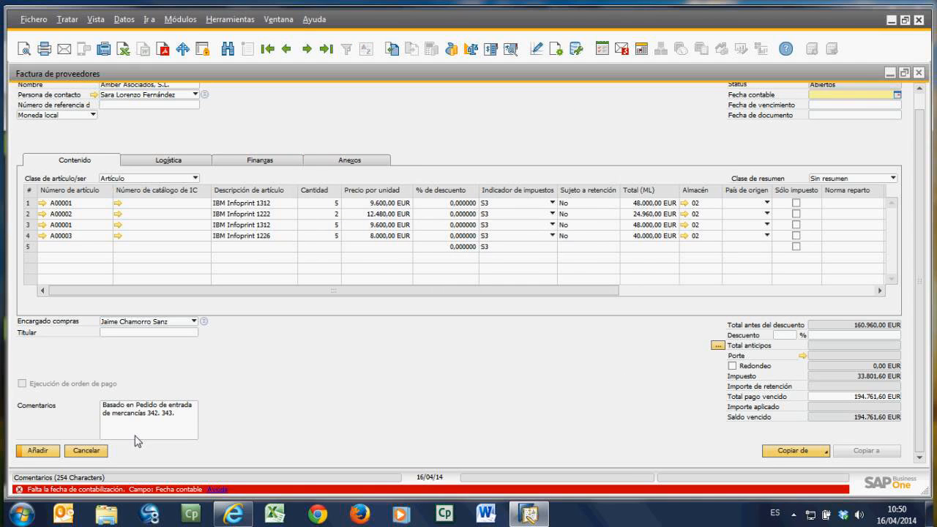
type("16/04/14")
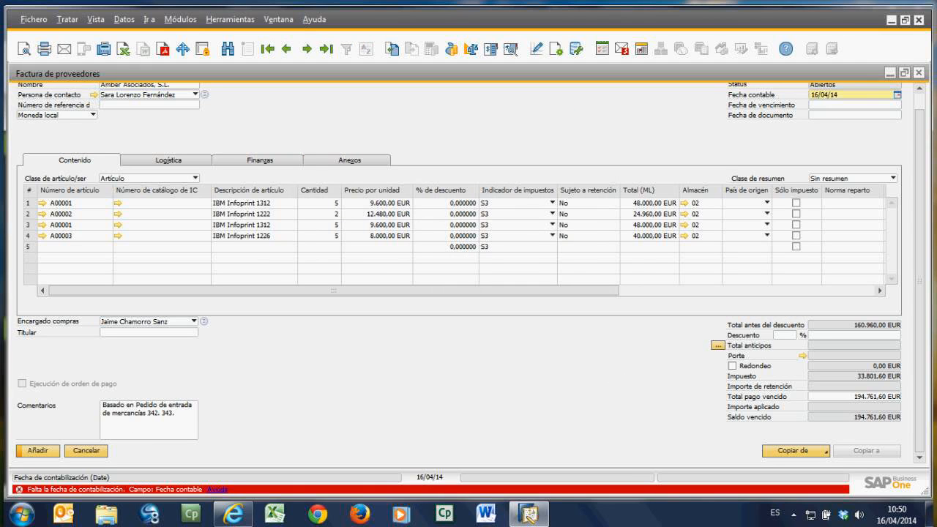
key("Tab")
left_click(45, 451)
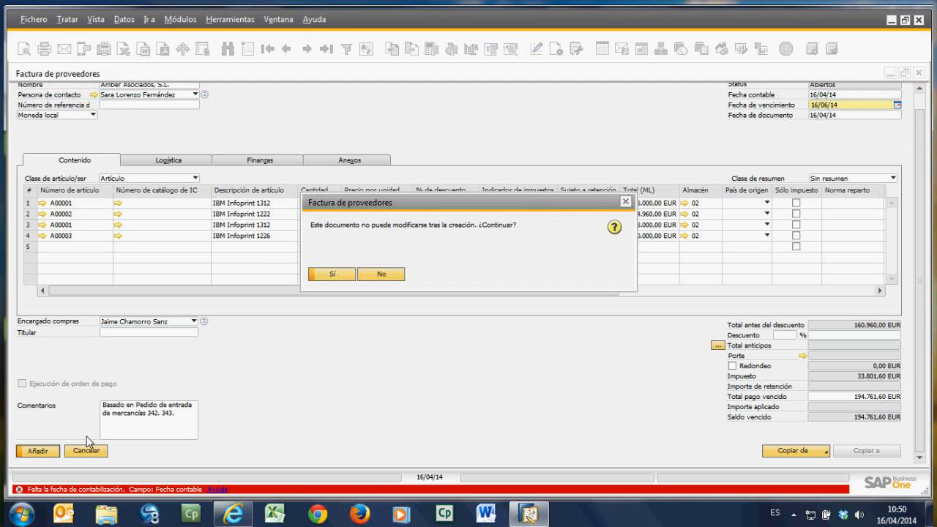
left_click(332, 274)
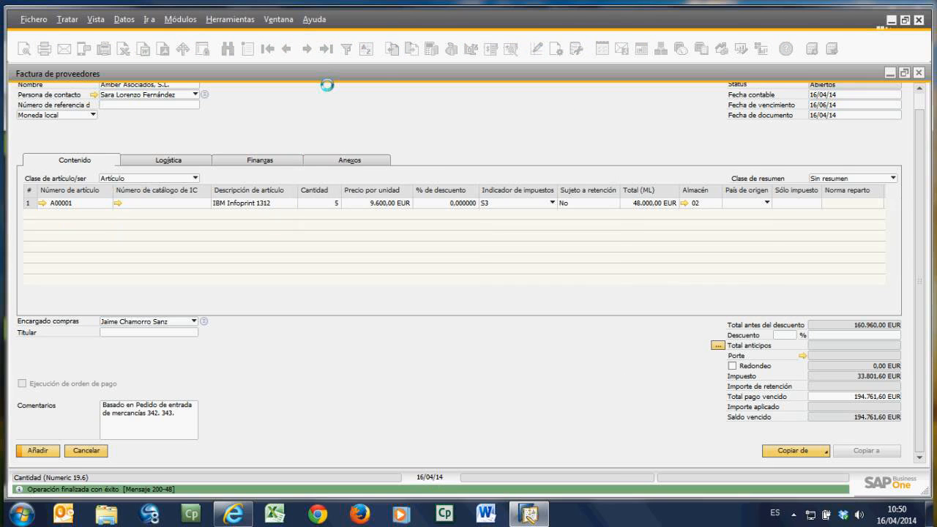
Step: Reopen the last supplier invoice and review its journal entry from the Finanzas details
left_click(325, 50)
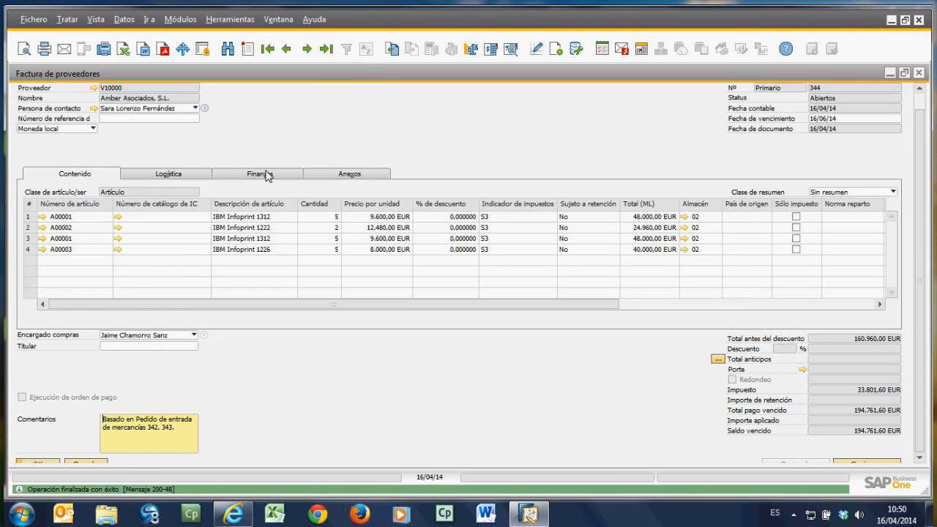
left_click(267, 174)
left_click(97, 188)
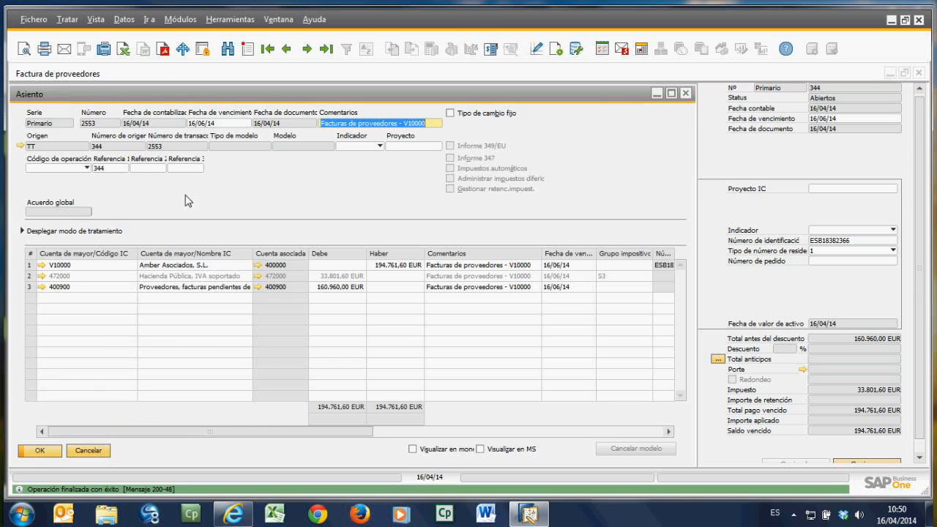
left_click(685, 94)
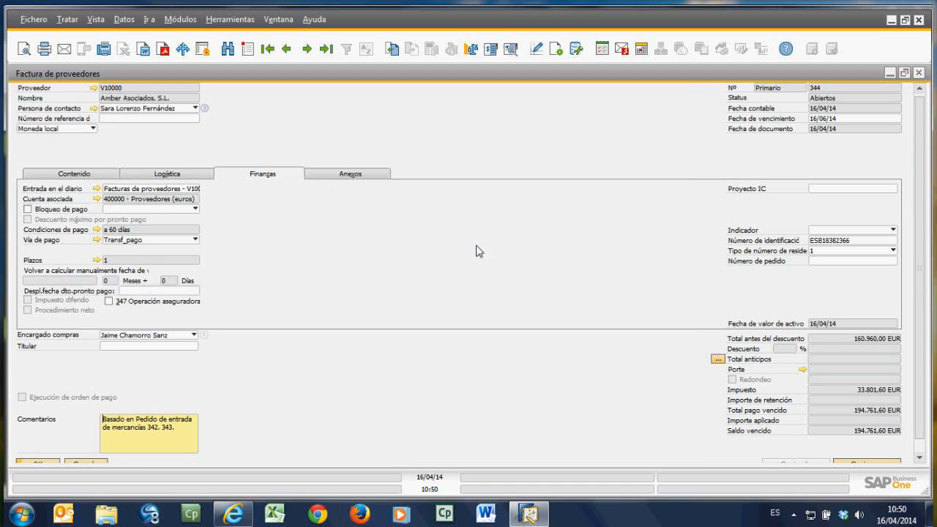
Step: Return to the invoice's Contenido lines and display its Mapa de relaciones
left_click(81, 175)
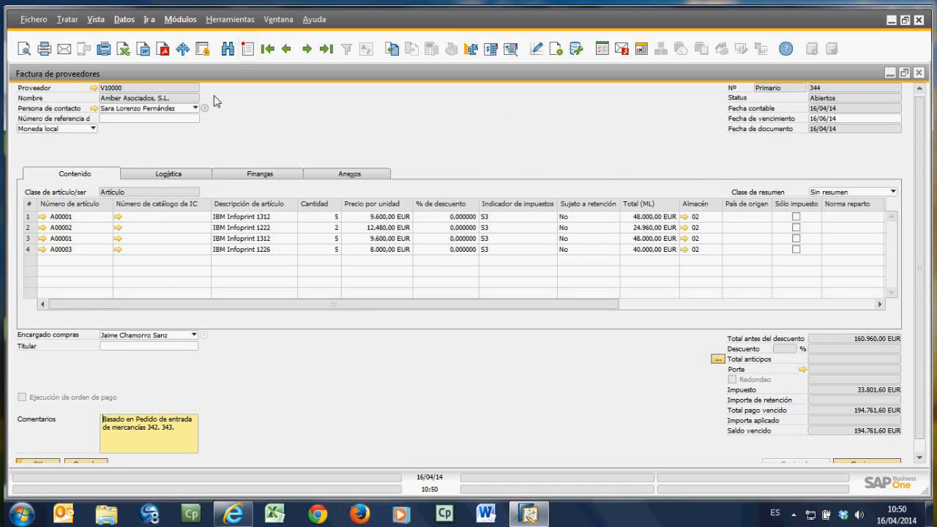
right_click(460, 127)
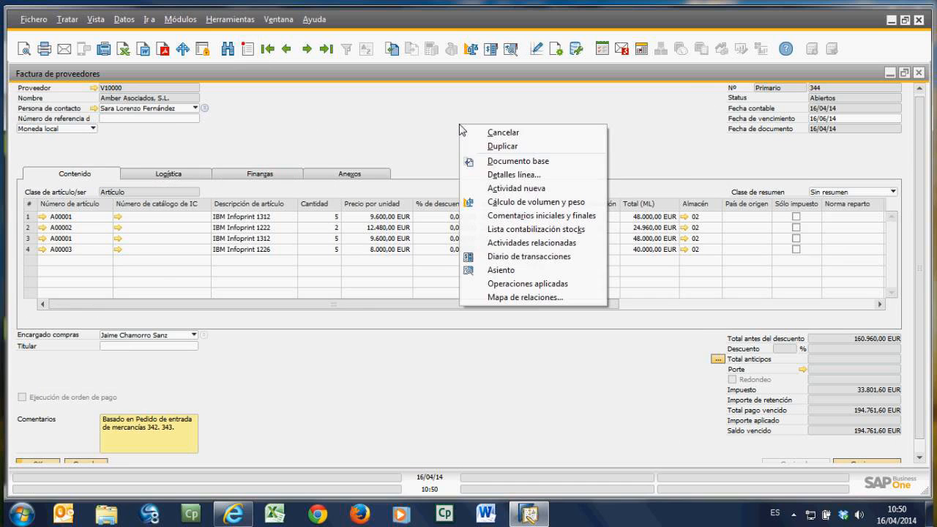
left_click(536, 298)
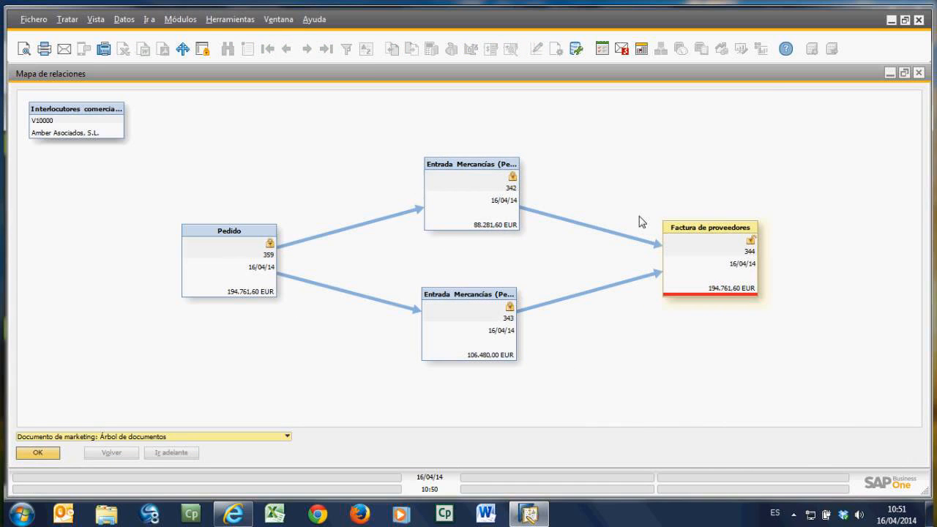
Step: Close the relationship map, the supplier invoice and the purchase order
left_click(919, 74)
left_click(82, 464)
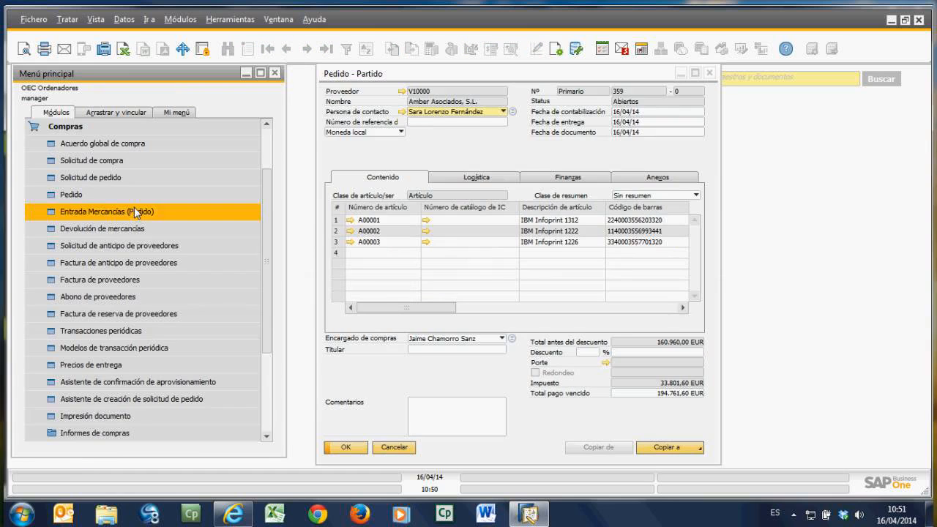
left_click(393, 447)
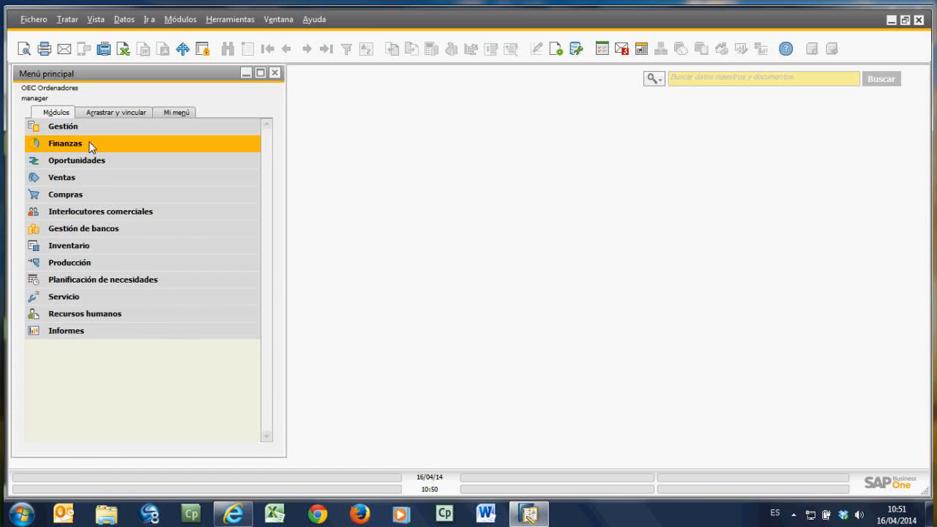
Step: Look over the Ventas module's documents, collapse that module, and expand the Finanzas module
left_click(79, 177)
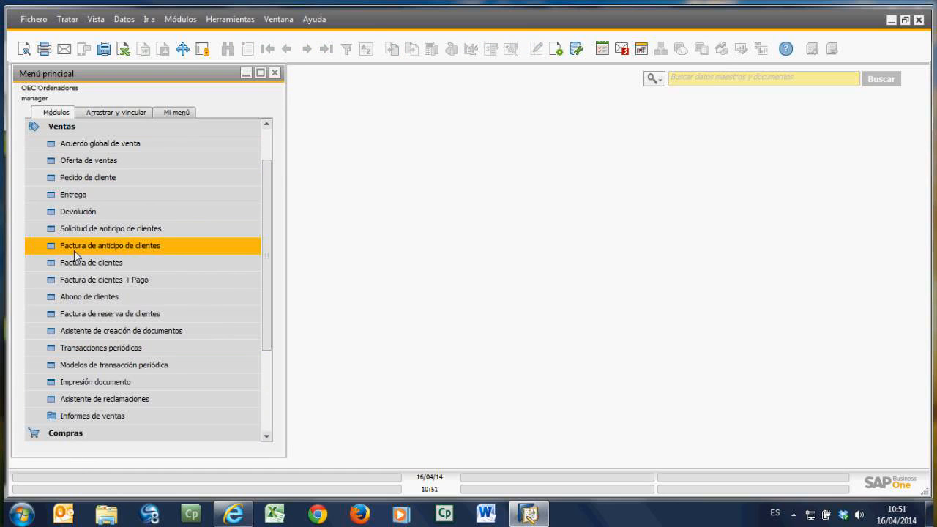
left_click(28, 127)
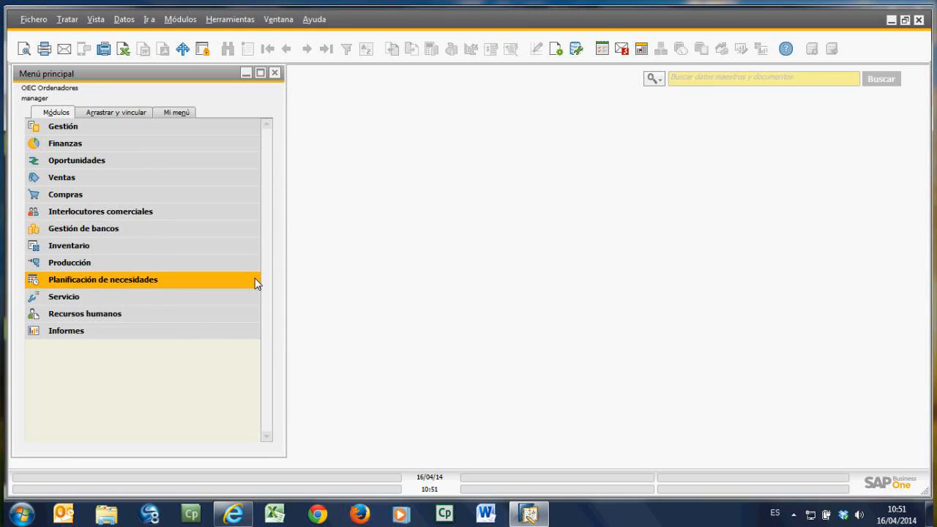
left_click(110, 143)
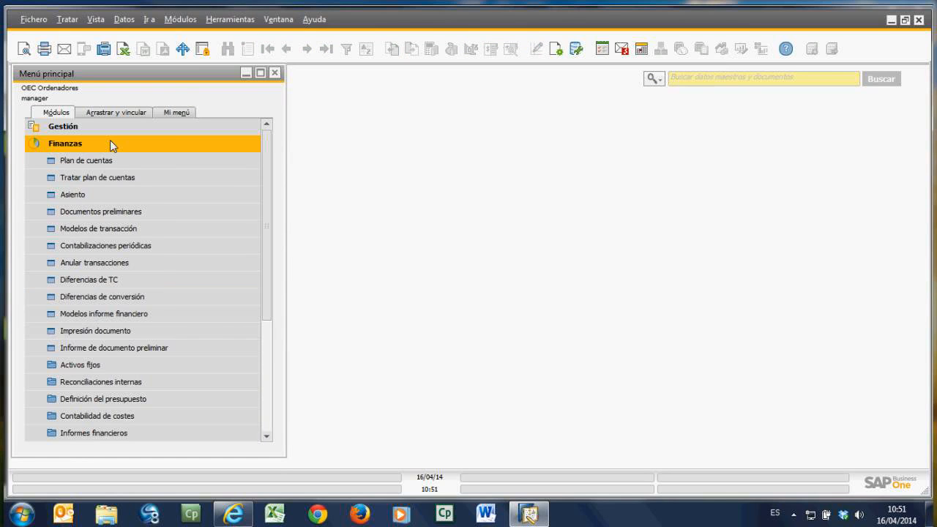
Step: Open the Plan de cuentas and examine the Activo accounts from Activo no corriente down to Existencias
left_click(109, 157)
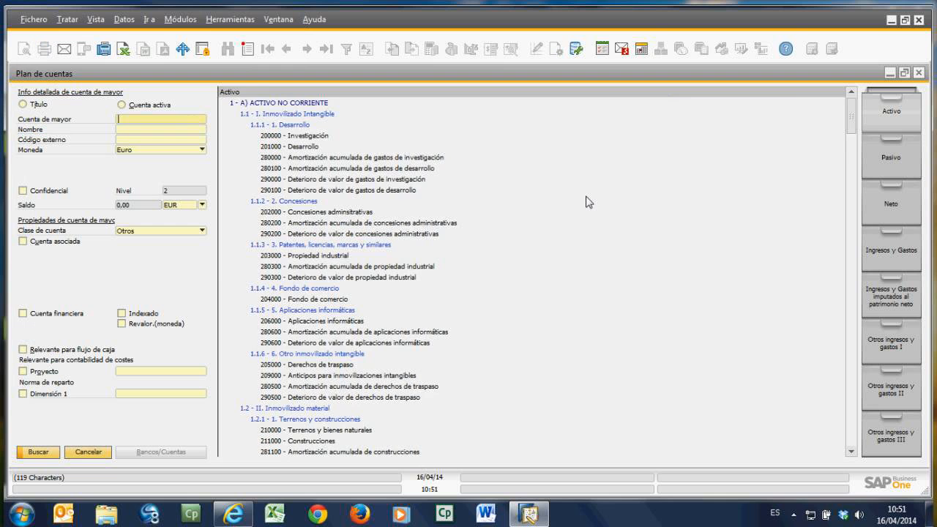
scroll(327, 253, "down", 2)
scroll(327, 252, "down", 4)
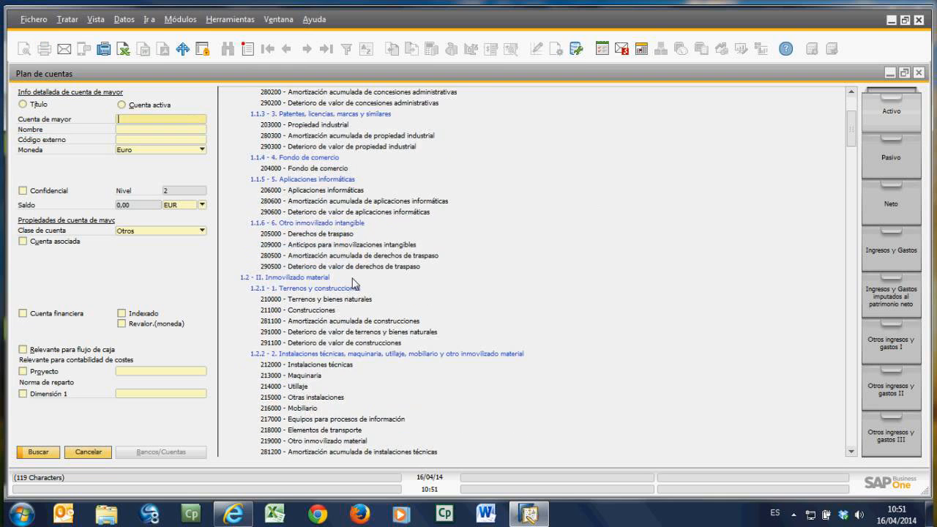
scroll(352, 283, "down", 4)
scroll(354, 282, "down", 2)
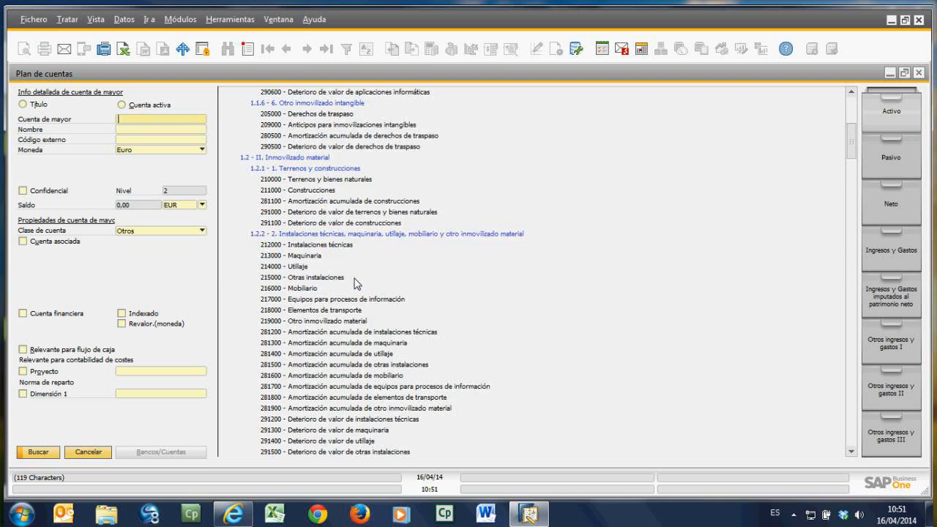
scroll(354, 283, "down", 3)
scroll(355, 284, "down", 3)
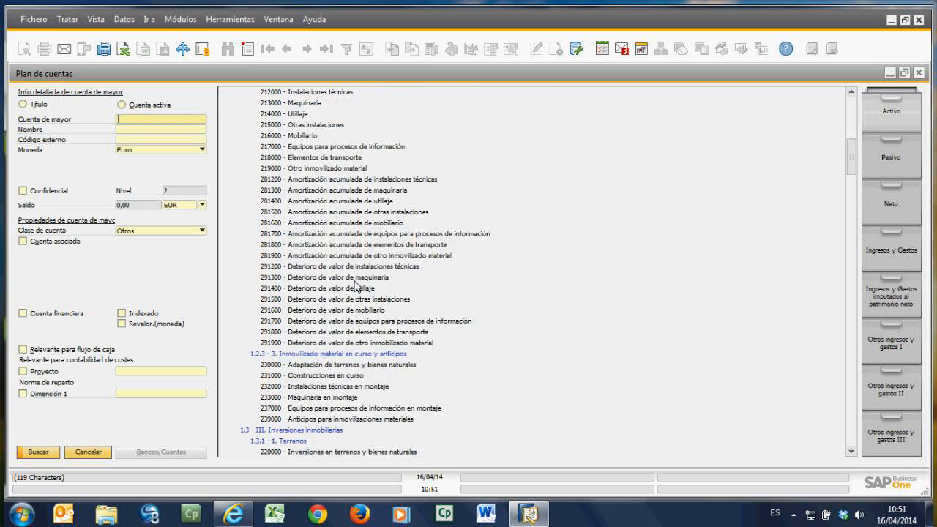
scroll(356, 286, "down", 3)
scroll(359, 286, "down", 6)
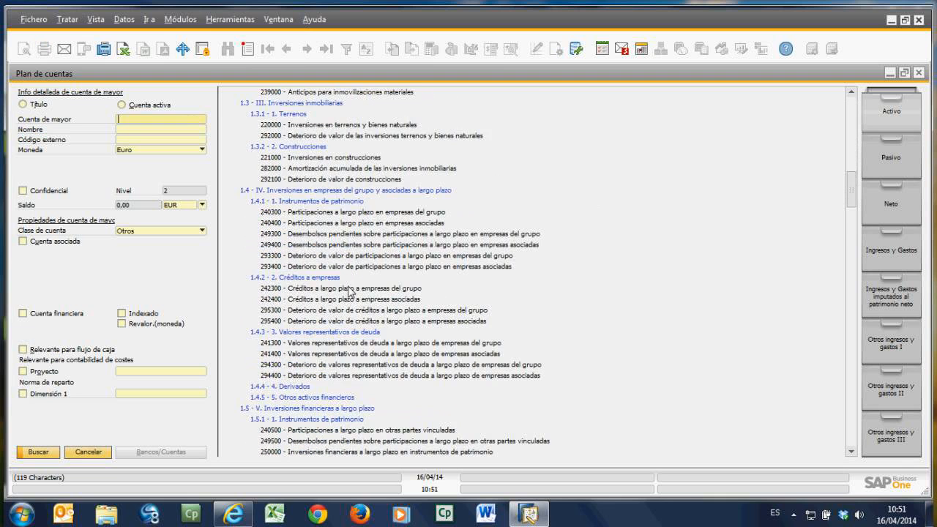
scroll(344, 292, "down", 8)
scroll(336, 304, "down", 6)
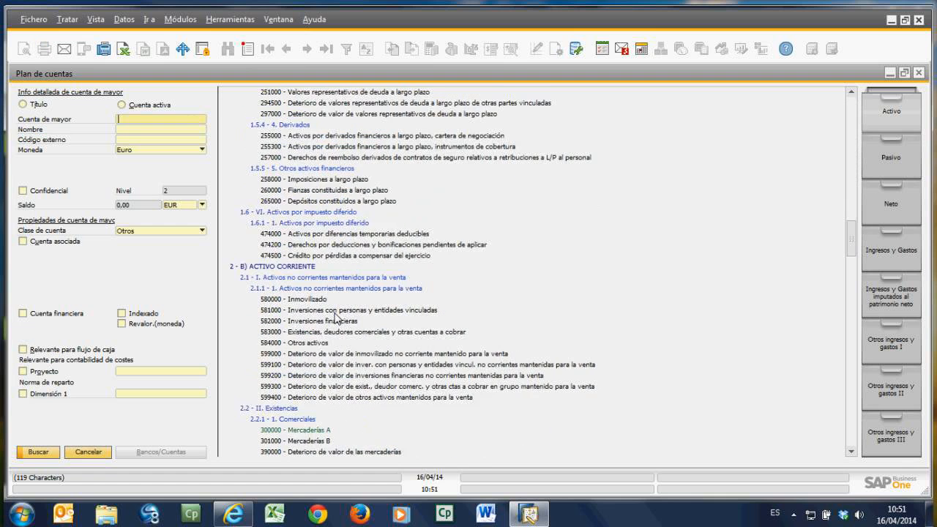
scroll(335, 318, "down", 5)
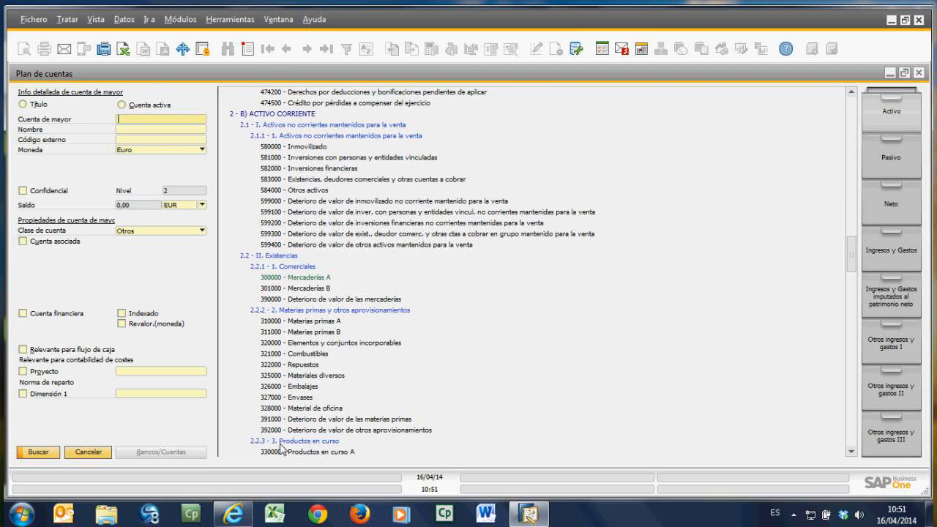
Step: View the account details of Repuestos, Productos en curso A and Mercaderías A
left_click(305, 364)
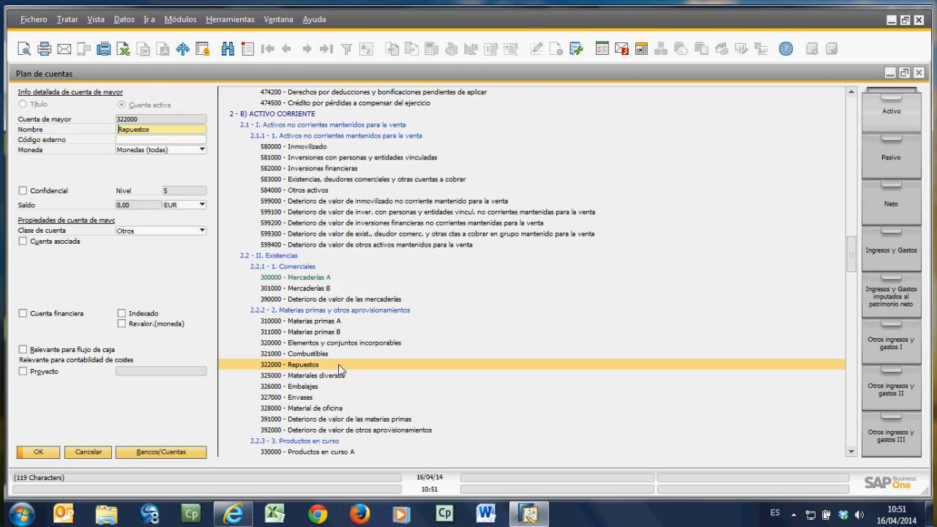
scroll(304, 348, "down", 3)
left_click(303, 342)
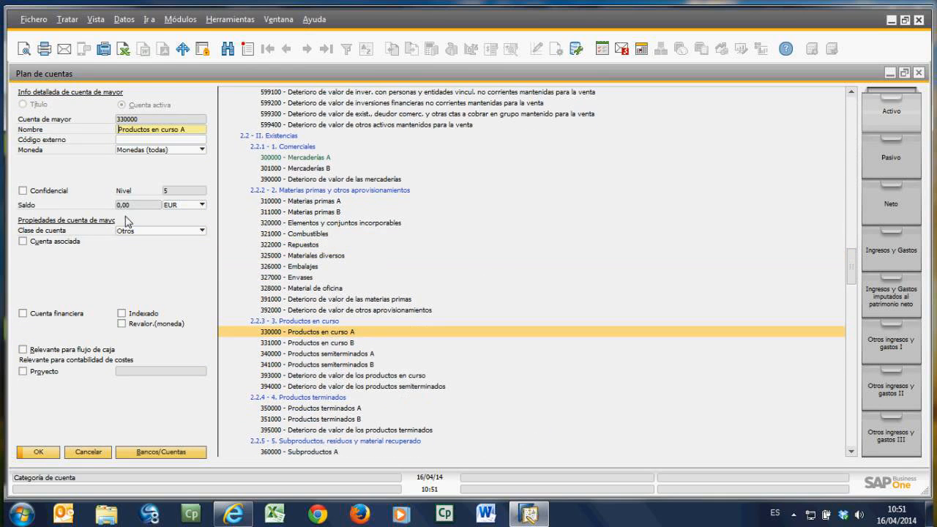
left_click(293, 158)
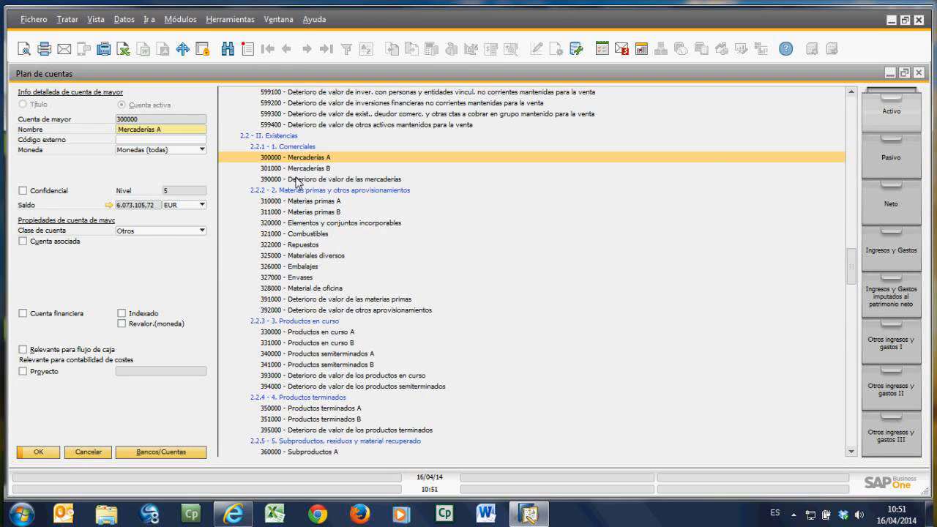
Step: Open the balance detail of Mercaderías A, limit it to the last 10 operations, and close it
left_click(110, 206)
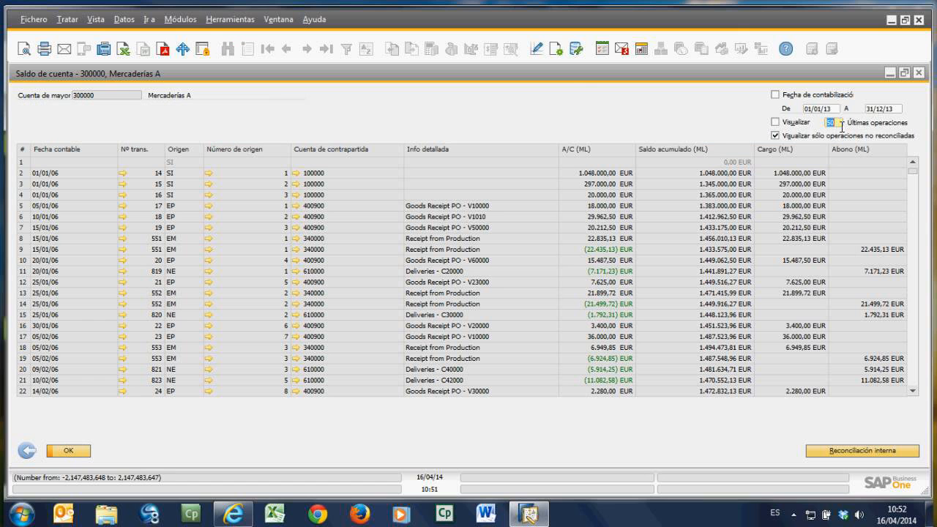
type("10")
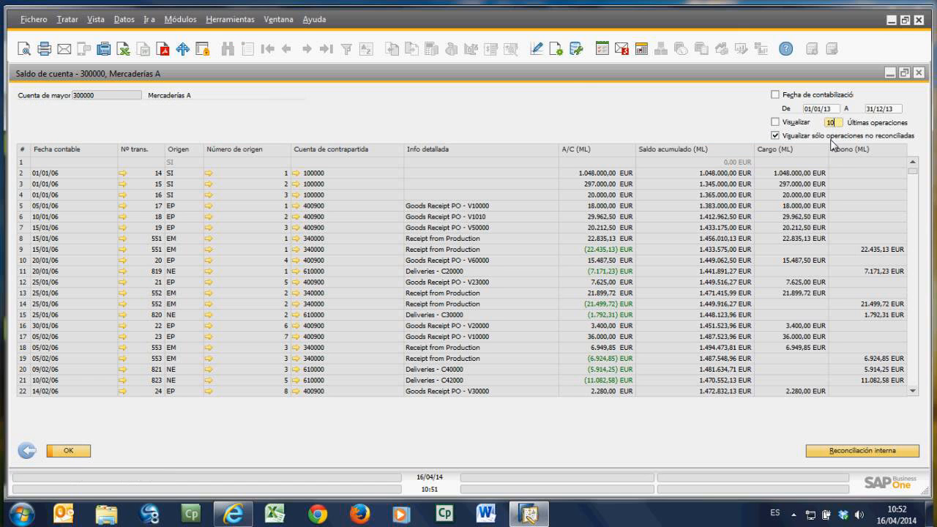
key("Tab")
scroll(308, 309, "down", 2)
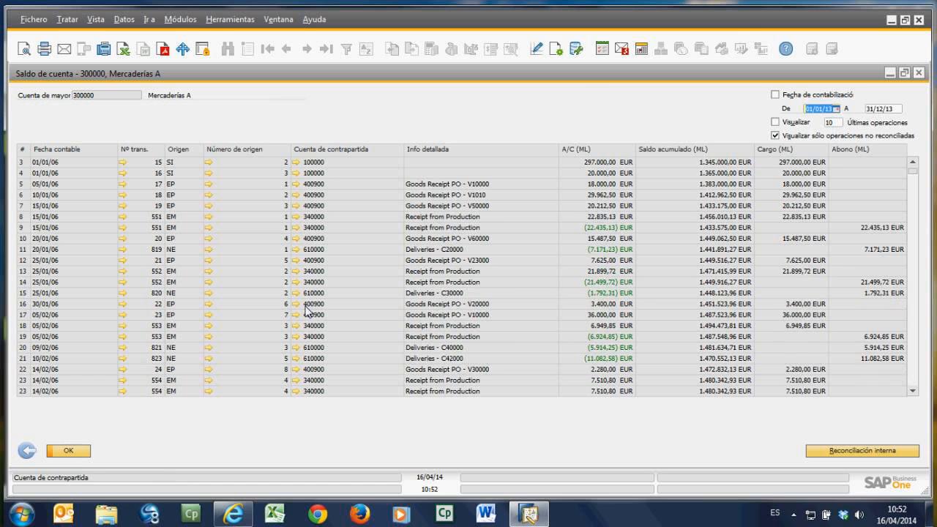
scroll(307, 310, "up", 2)
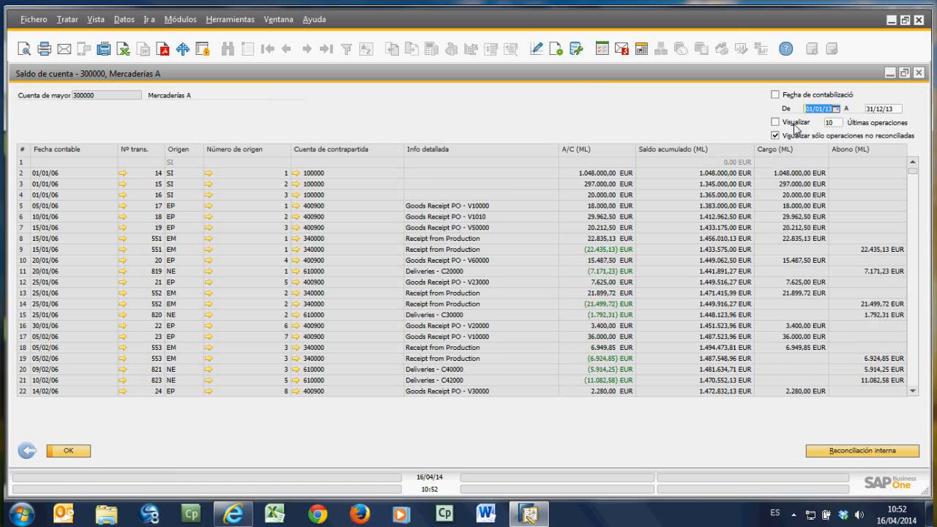
left_click(795, 123)
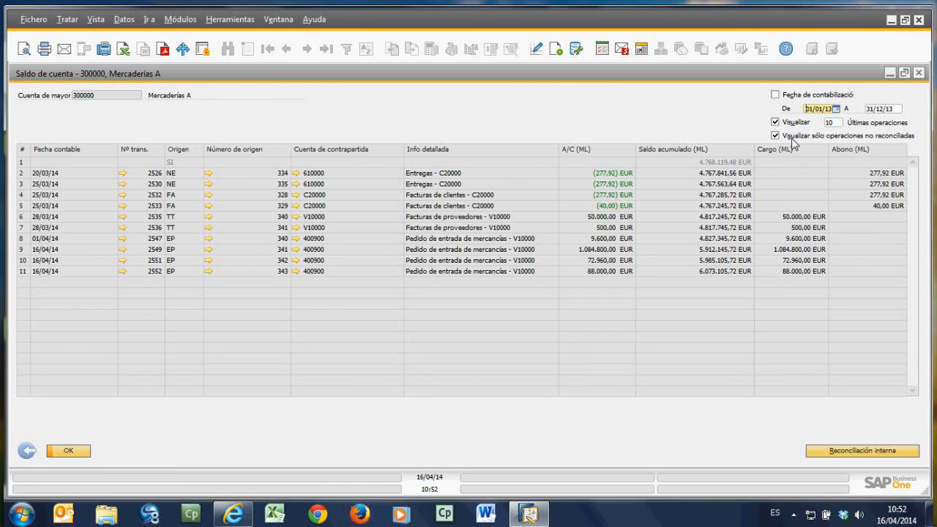
left_click(27, 452)
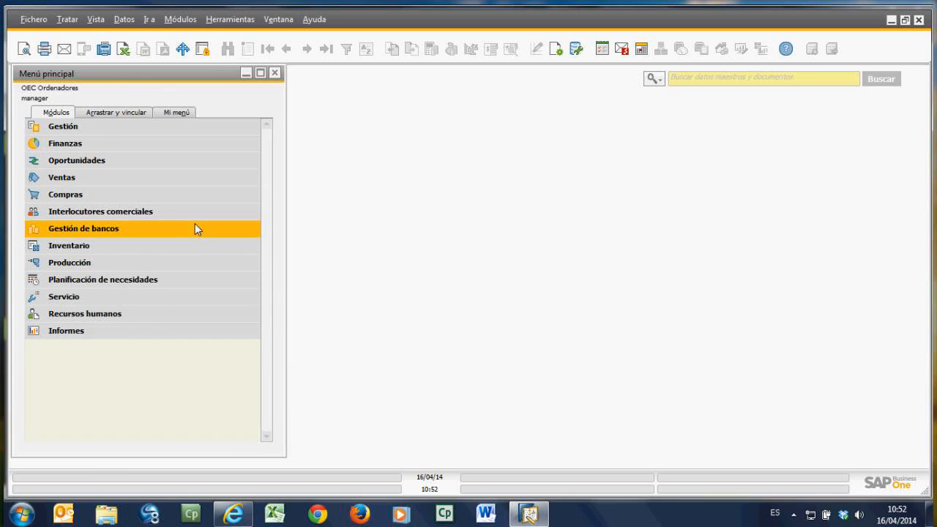
Step: Open the Asiento form from Finanzas, maximize it, and display the last journal entry
left_click(79, 150)
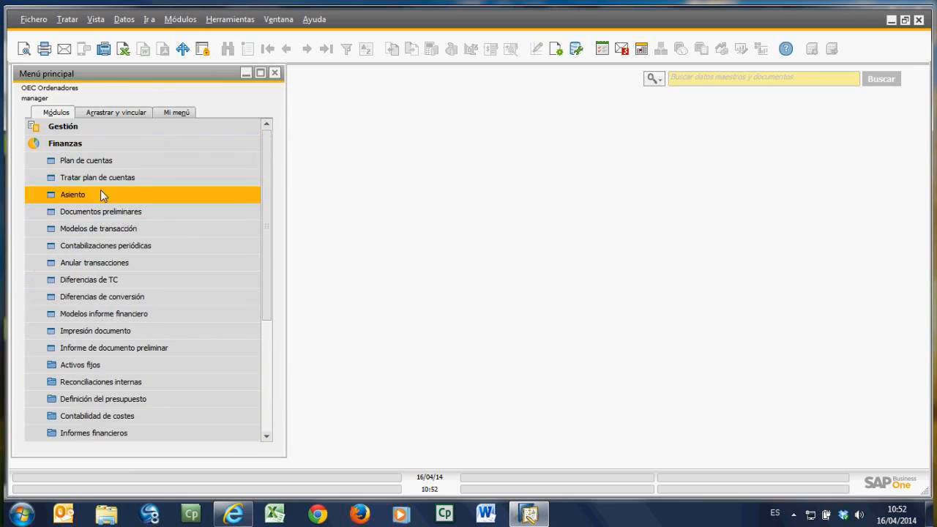
left_click(92, 193)
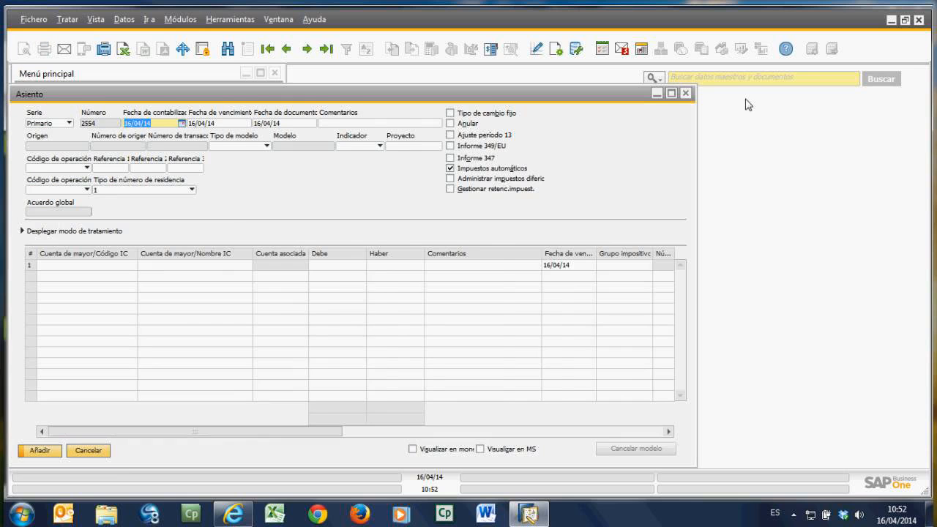
left_click(671, 93)
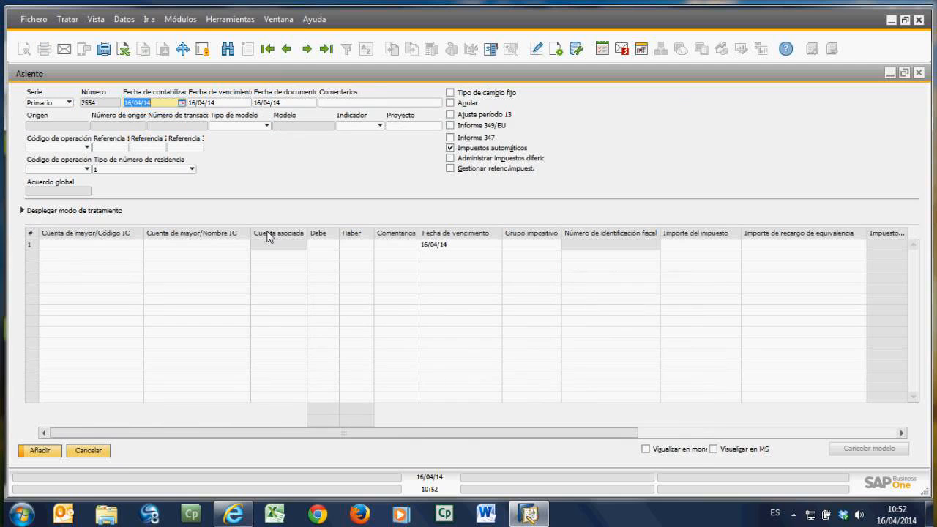
left_click(325, 49)
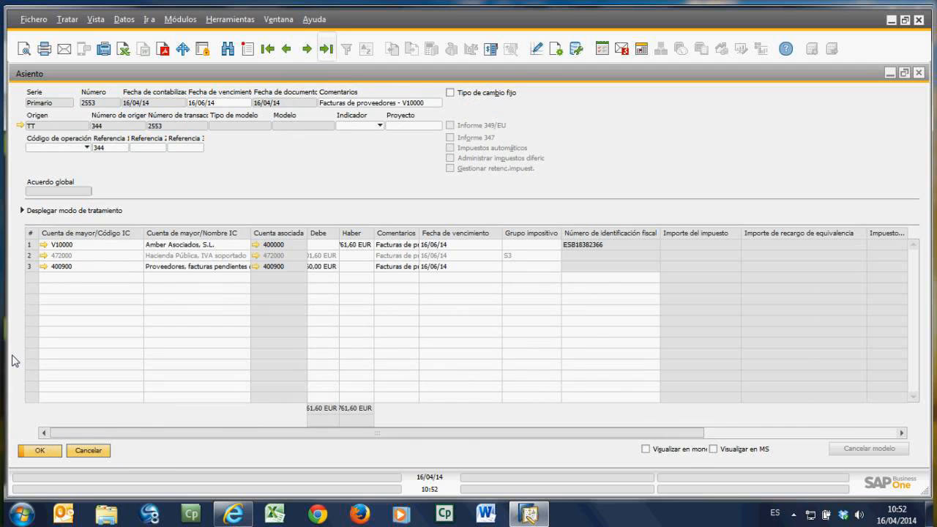
Step: Start a blank journal entry and search its first line's account list for 55 without selecting an account
left_click(246, 49)
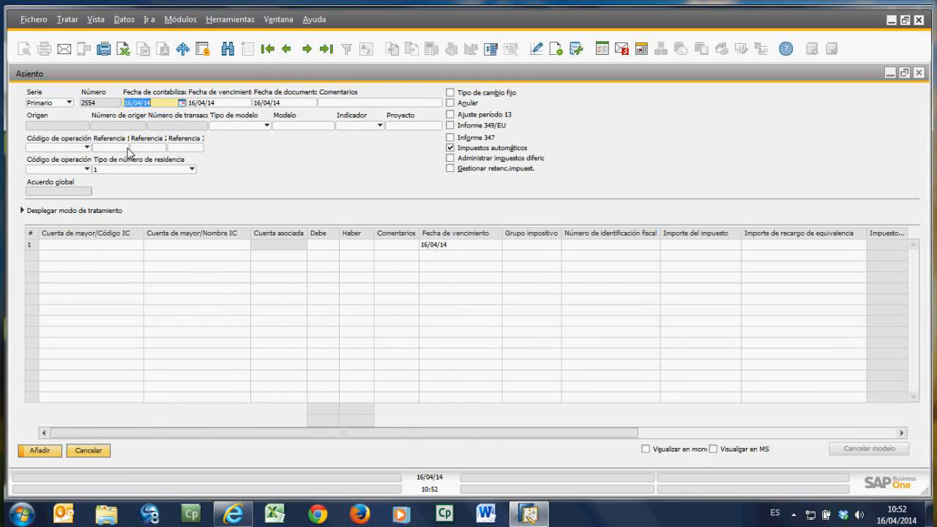
left_click(83, 150)
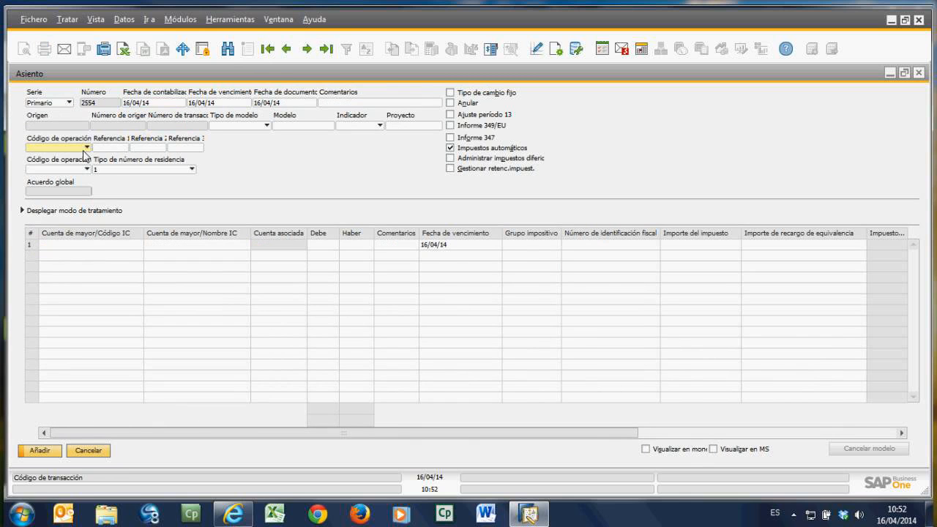
left_click(375, 103)
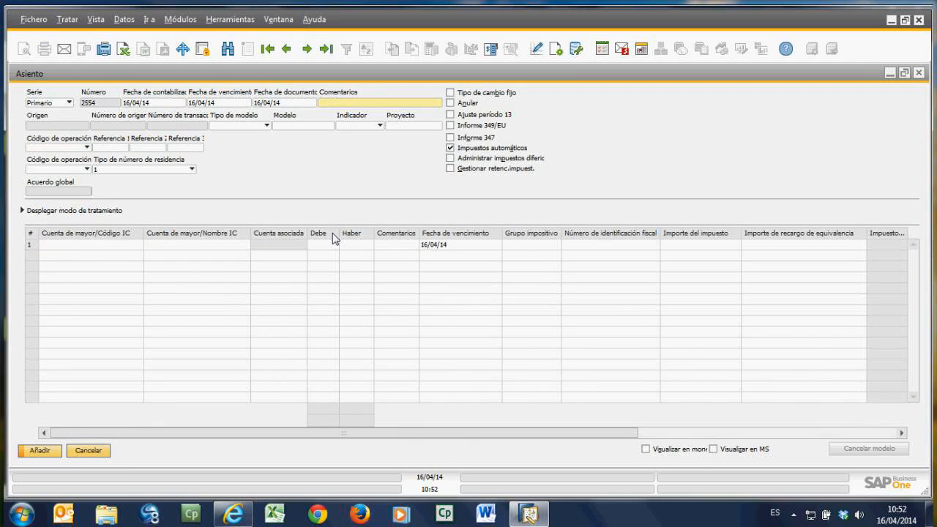
left_click(134, 246)
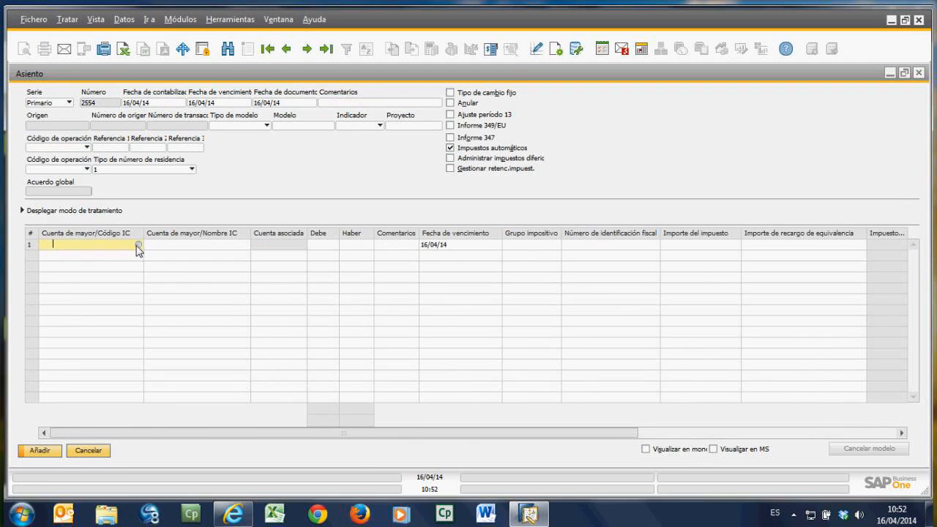
left_click(137, 245)
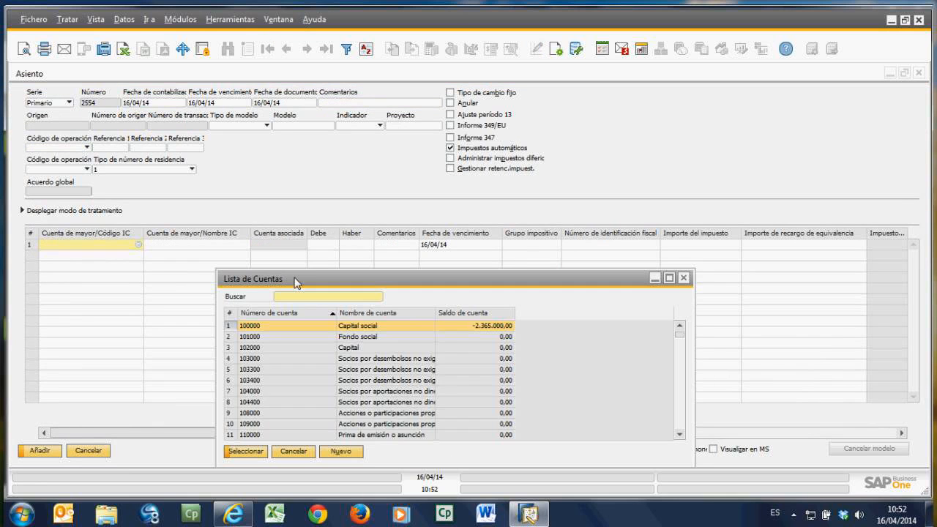
type("55")
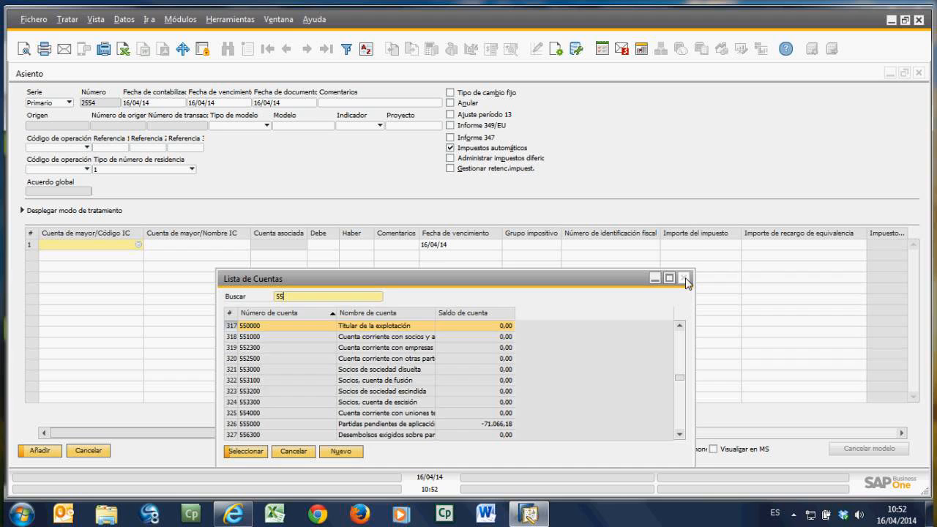
left_click(685, 278)
Step: Browse to the first and last journal entries, check the last one's source supplier invoice, and close both windows
left_click(268, 49)
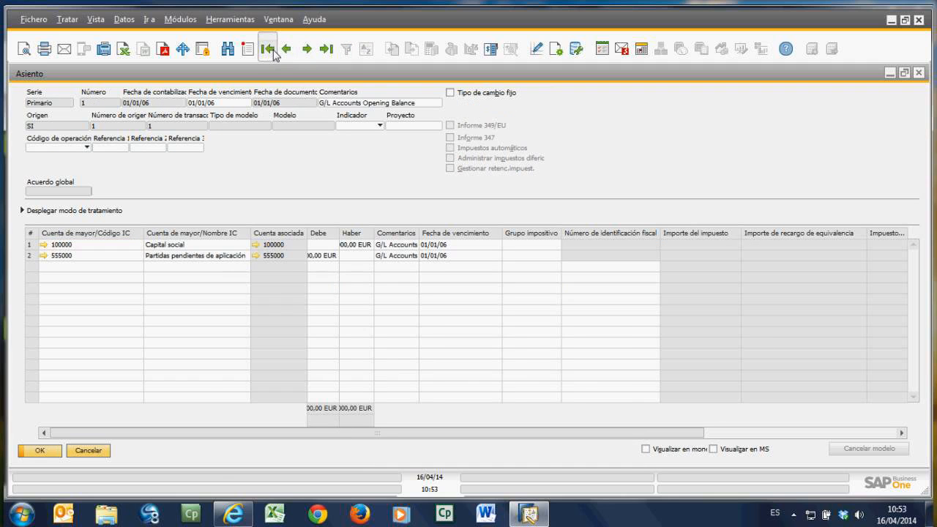
left_click(326, 49)
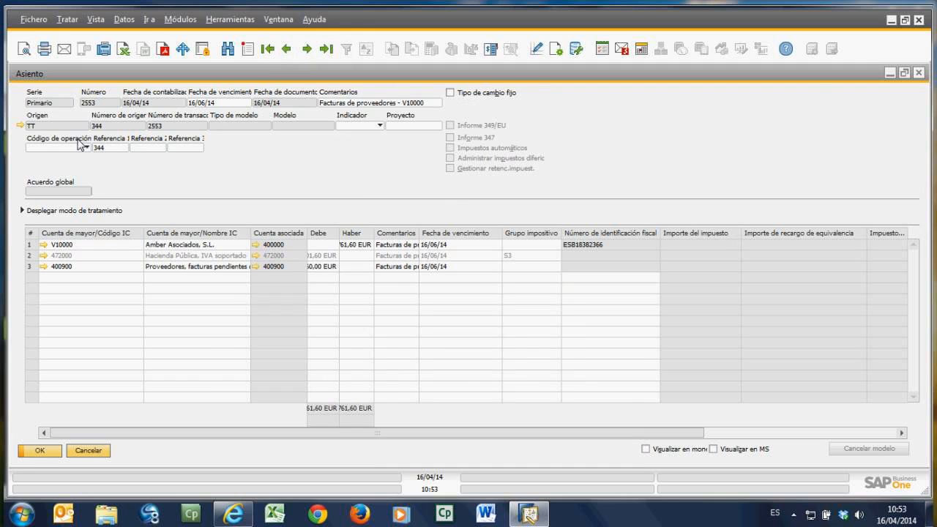
left_click(20, 126)
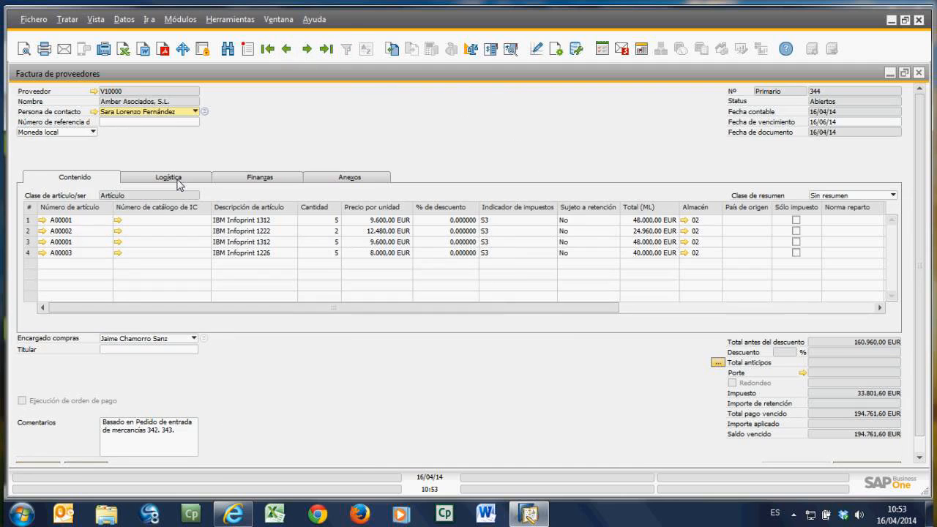
left_click(918, 74)
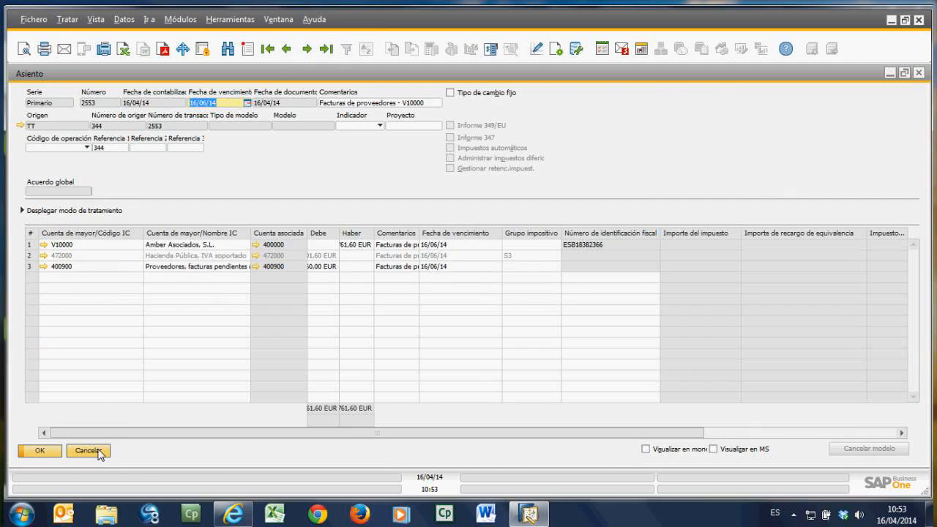
left_click(87, 450)
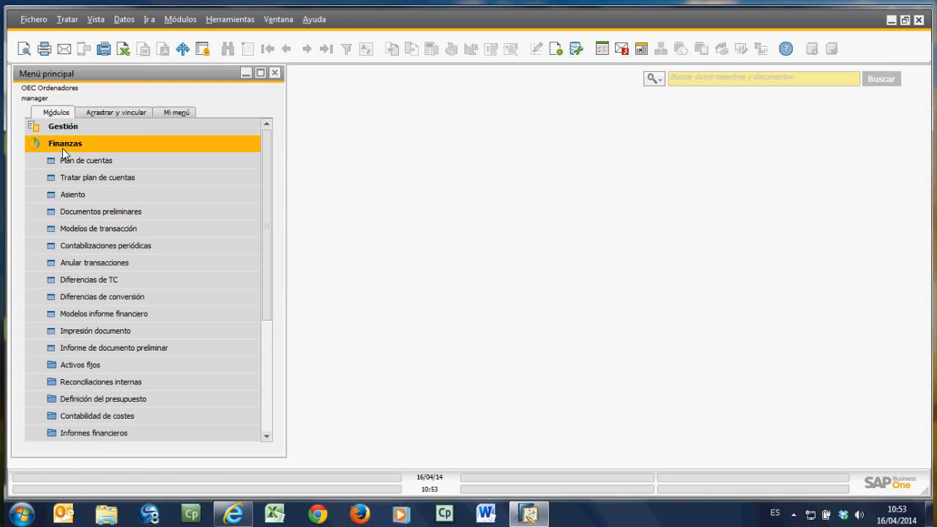
Step: Open Documentos preliminares maximized and review the entry of preliminary document 1, closing that entry again
left_click(110, 214)
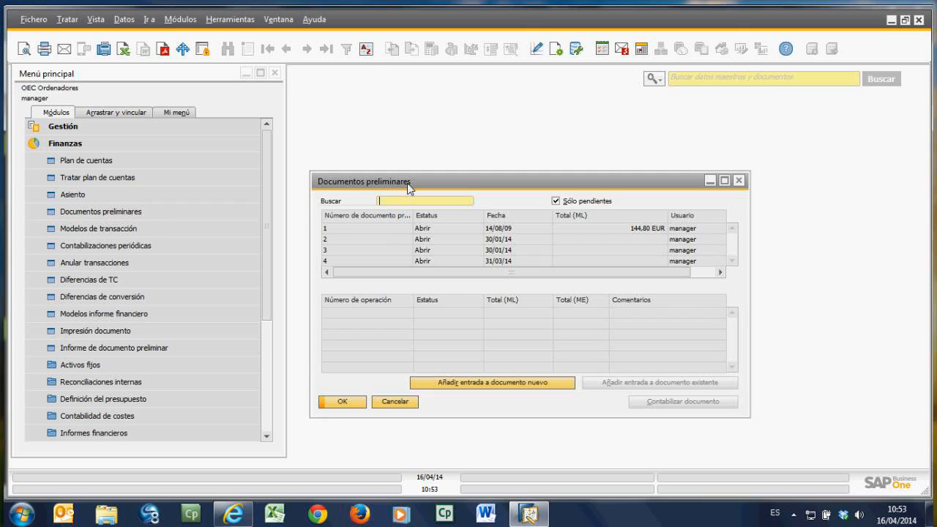
left_click_drag(407, 189, 339, 117)
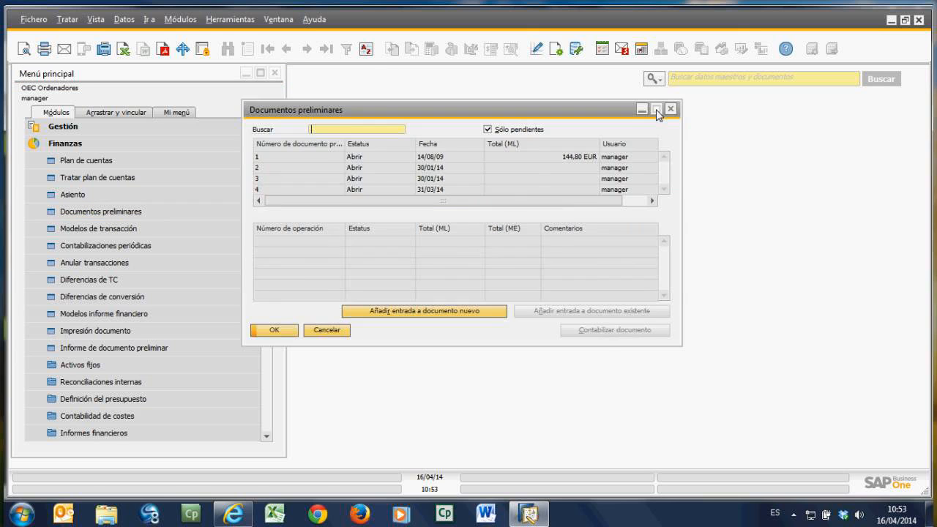
left_click(657, 110)
left_click(83, 121)
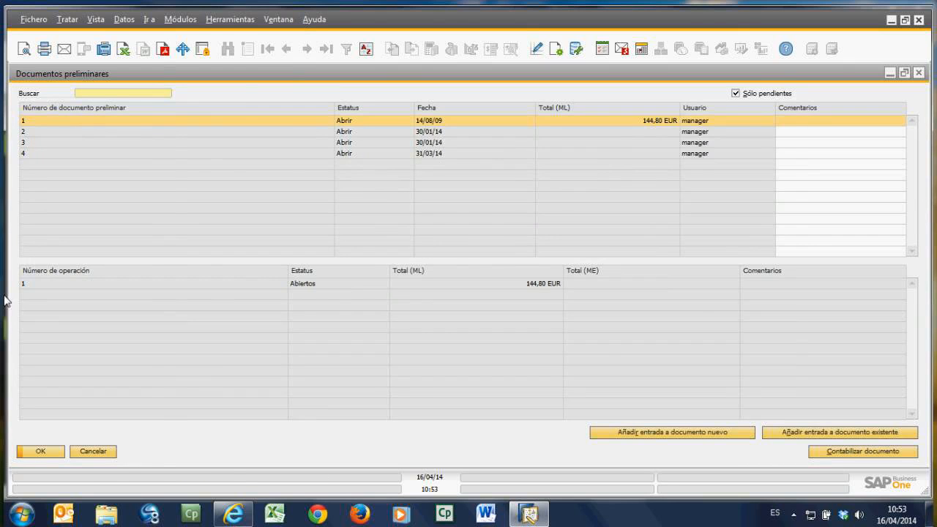
double_click(31, 285)
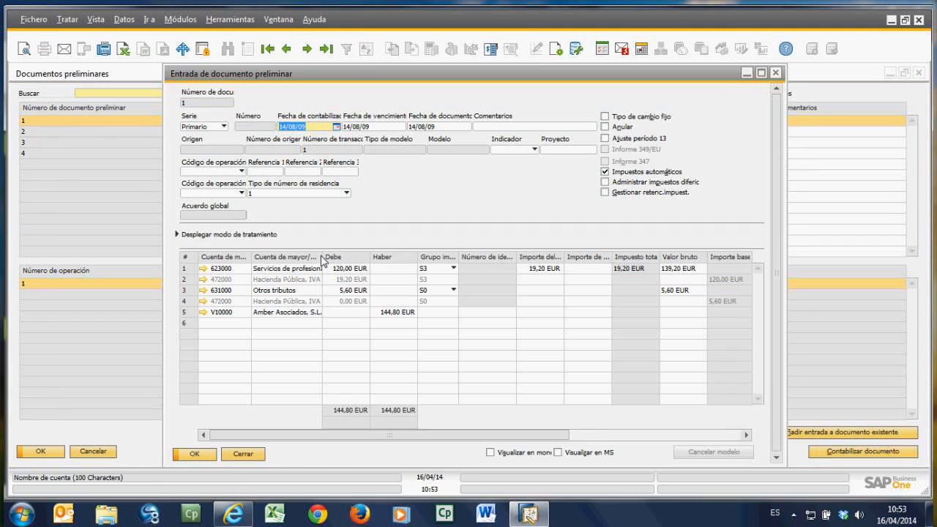
left_click(775, 74)
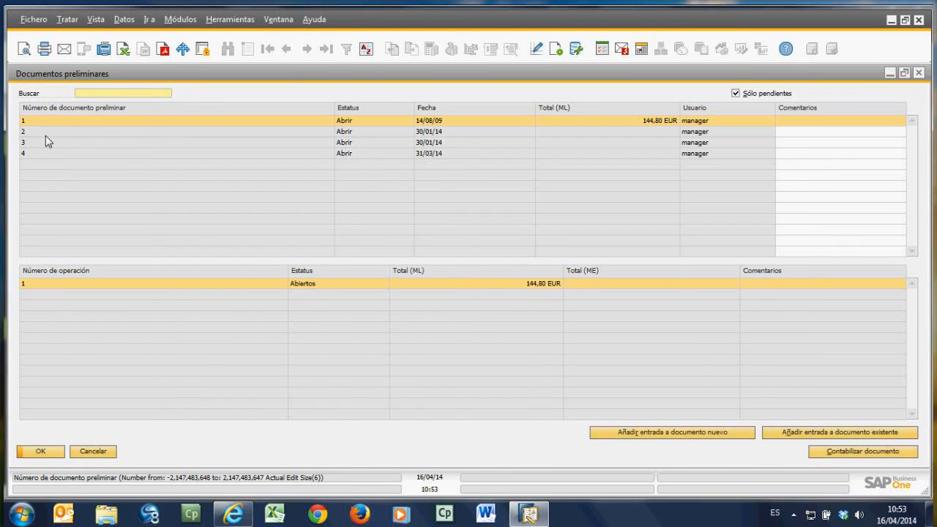
Step: Open the Liquidación de impuestos entry of preliminary document 2
left_click(47, 132)
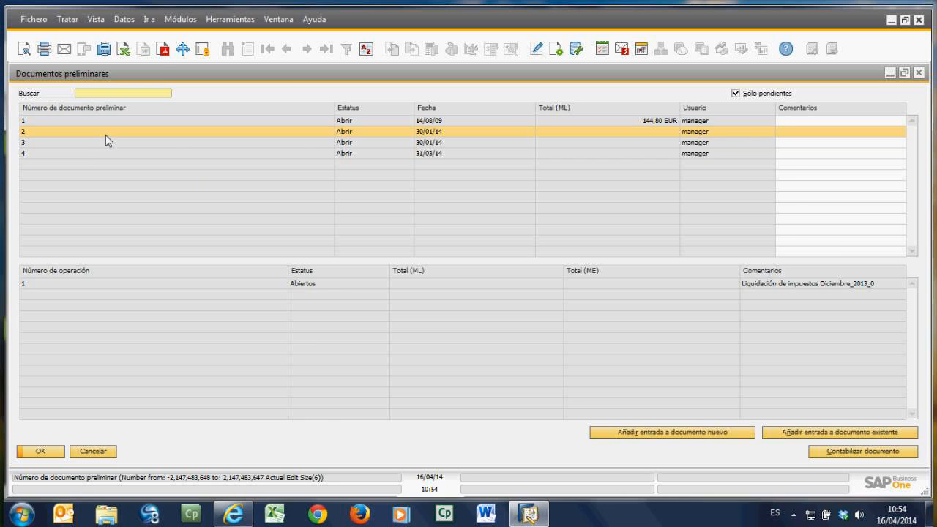
double_click(79, 285)
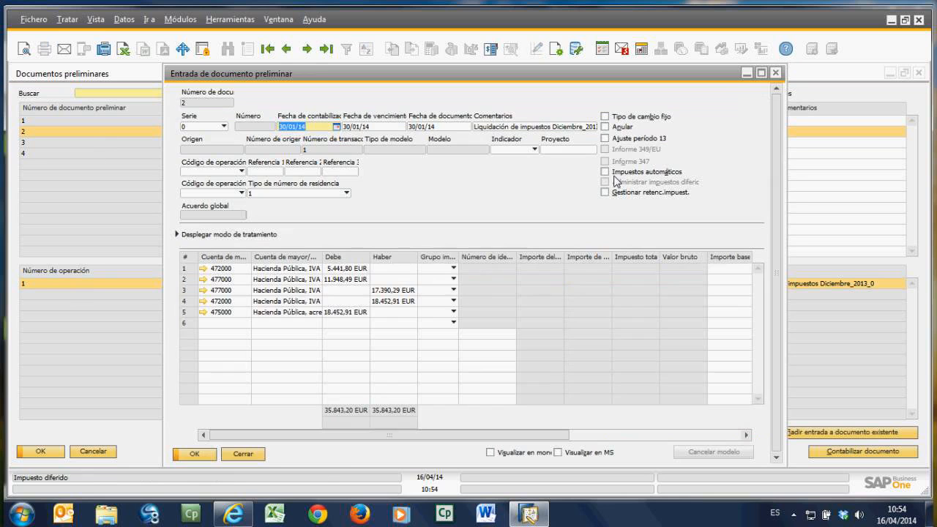
Step: Close the preliminary document entry and the list of preliminary documents (Documentos preliminares)
left_click(776, 73)
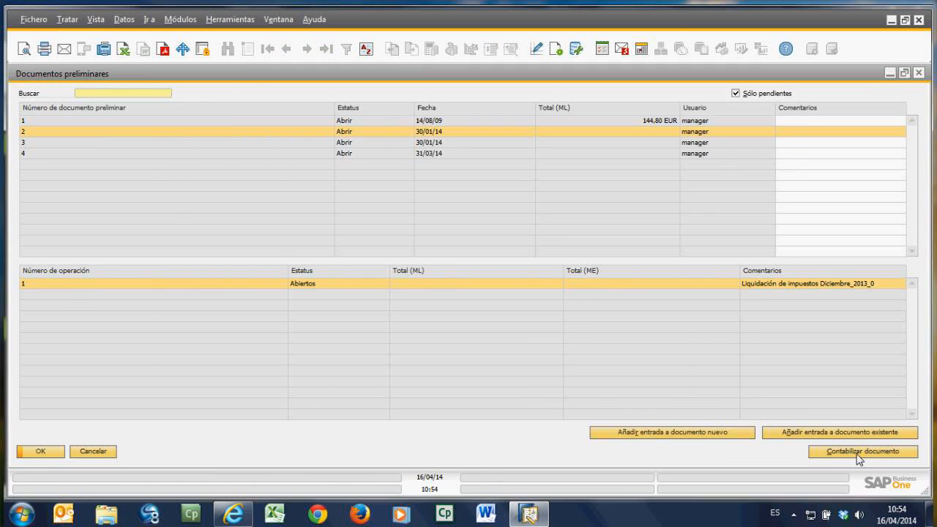
left_click(41, 453)
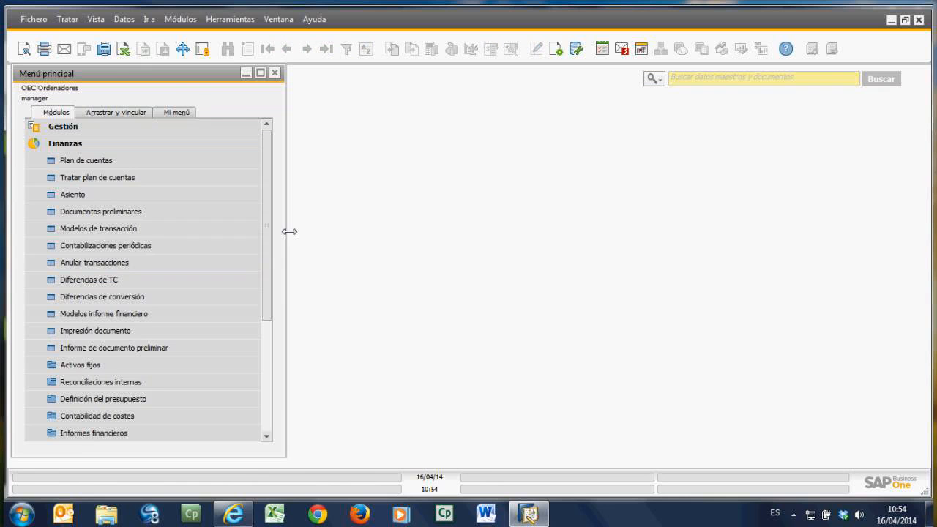
Step: Open Contabilizaciones periódicas at full size, browse its records to review the Nóminas recurring posting with code 5, and close it
left_click(120, 239)
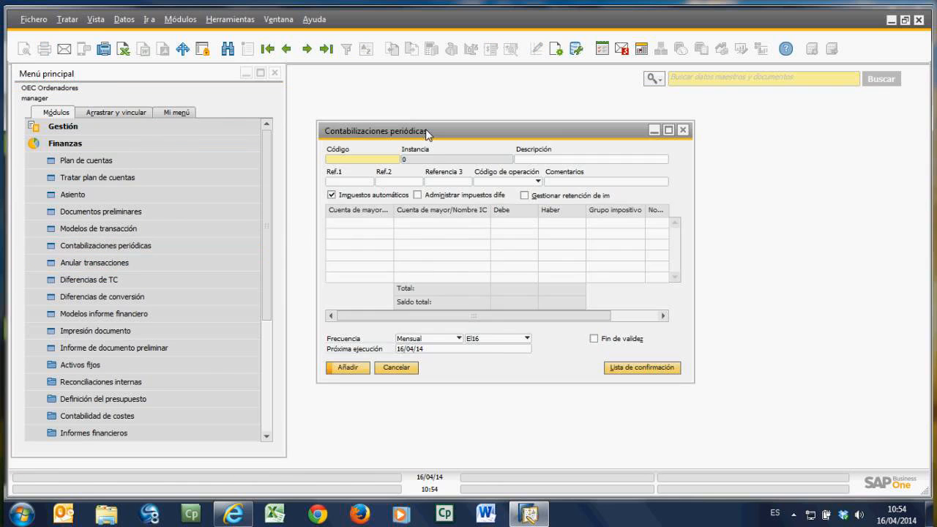
double_click(428, 134)
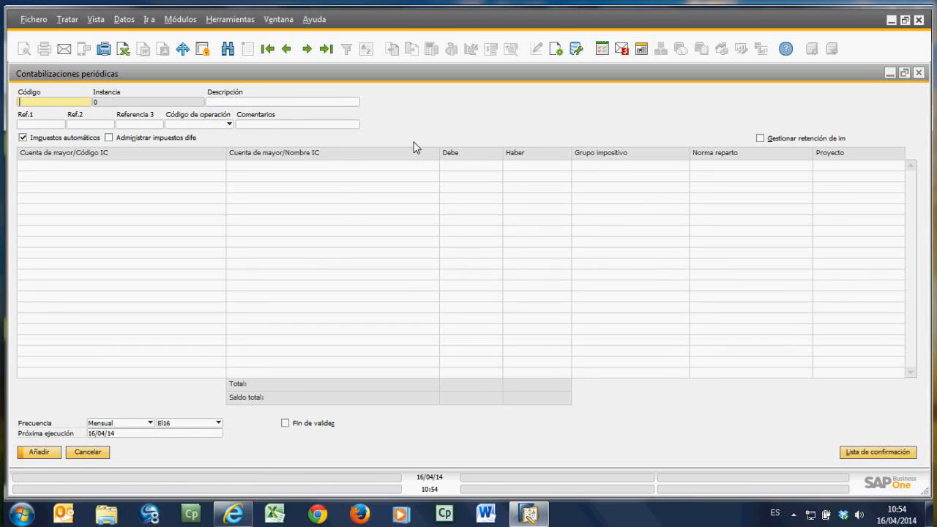
left_click(329, 49)
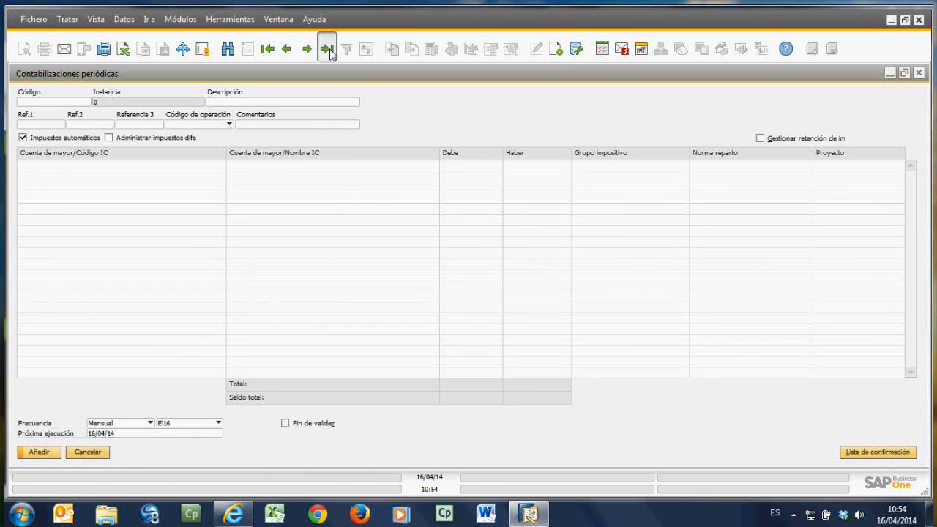
left_click(287, 49)
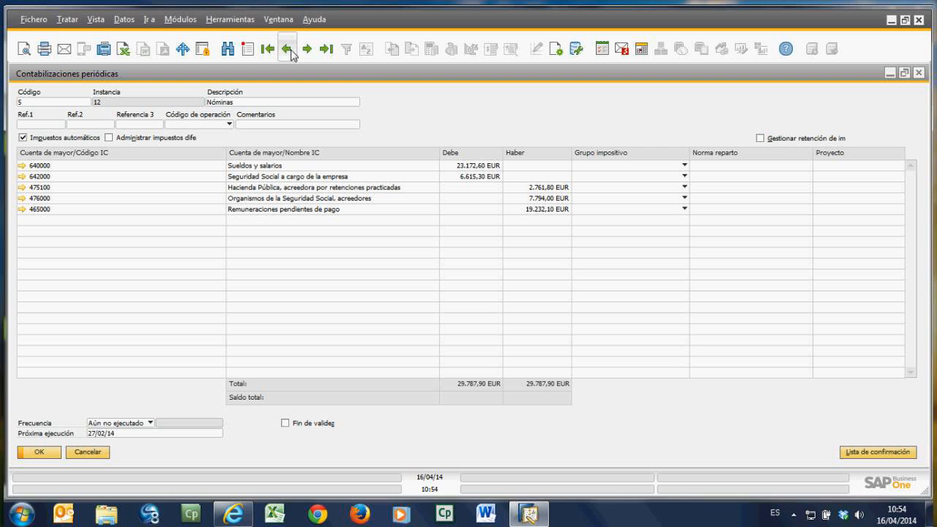
left_click(287, 50)
left_click(309, 52)
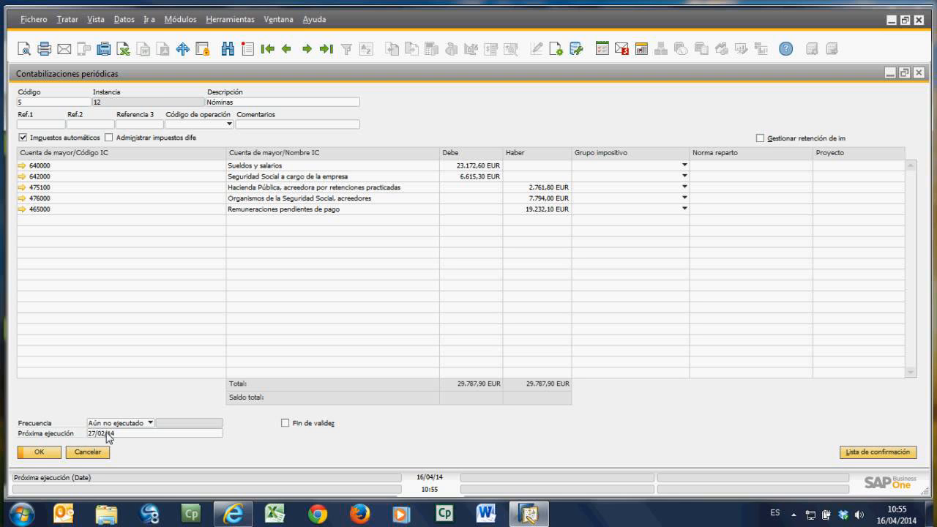
left_click(40, 452)
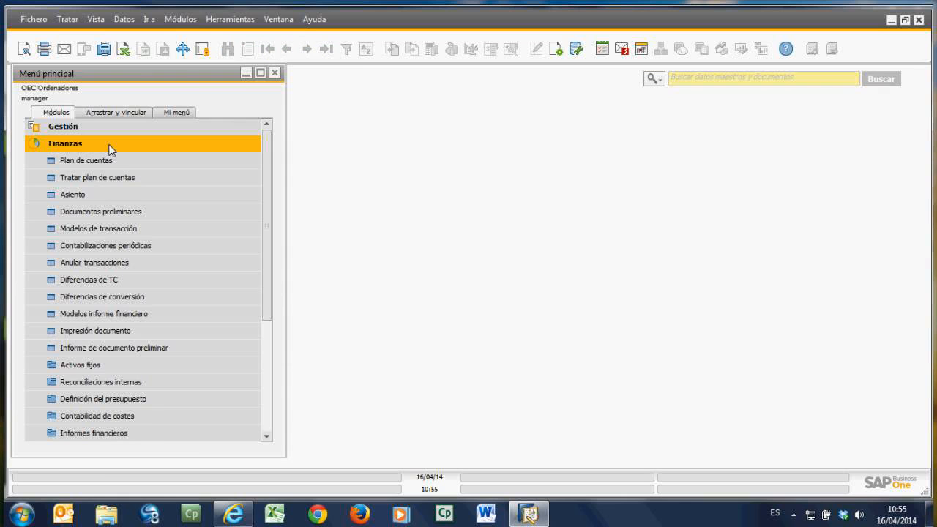
Step: Review the selection criteria of the exchange rate differences function (Diferencias de TC) and close them without running it
scroll(250, 339, "down", 1)
left_click(152, 294)
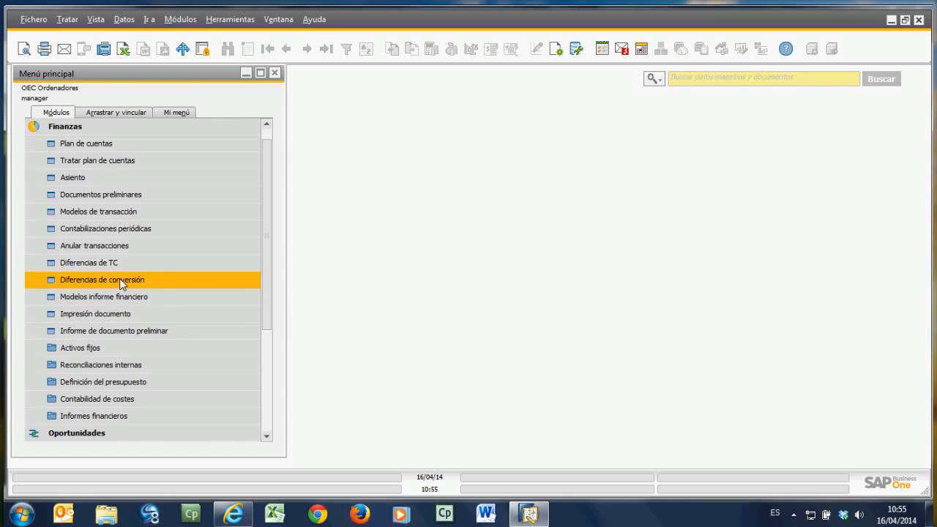
left_click(100, 265)
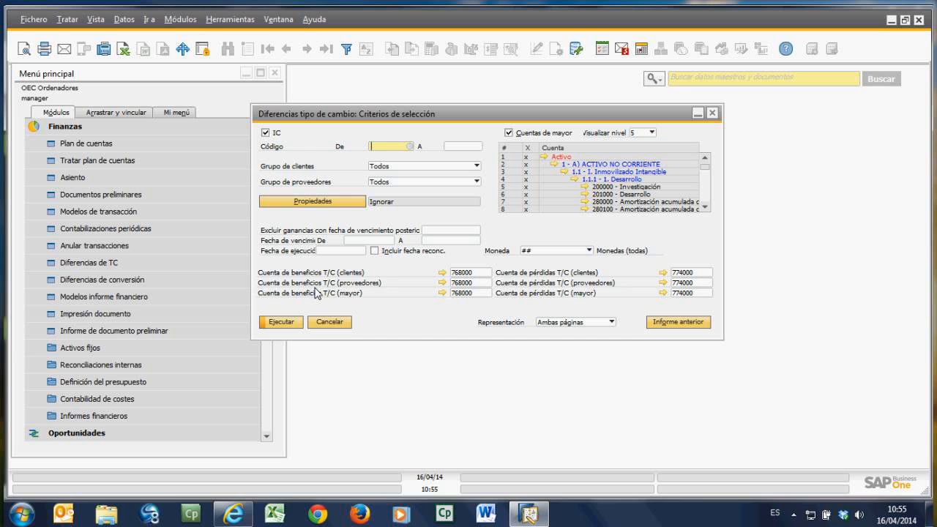
left_click(713, 114)
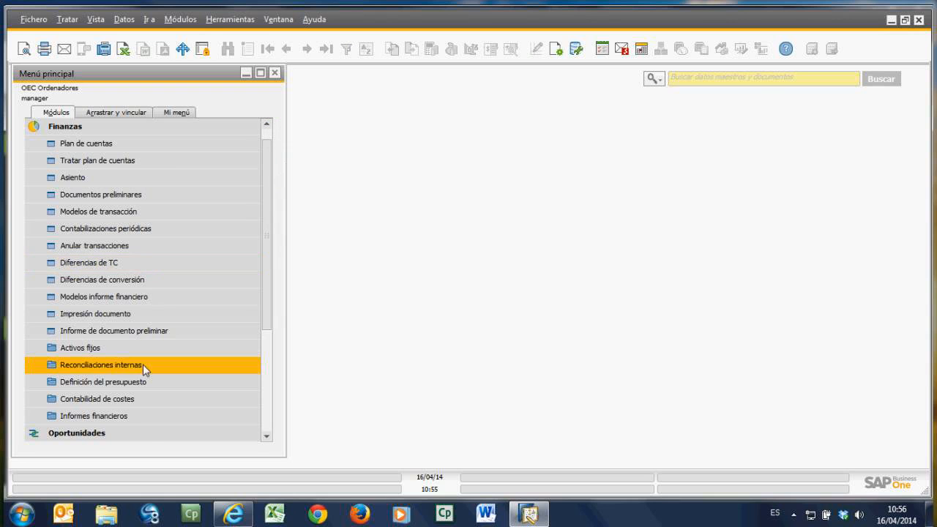
Step: Open the fixed asset master data (Datos maestros AF) under Activos fijos and display the first asset record
left_click(95, 348)
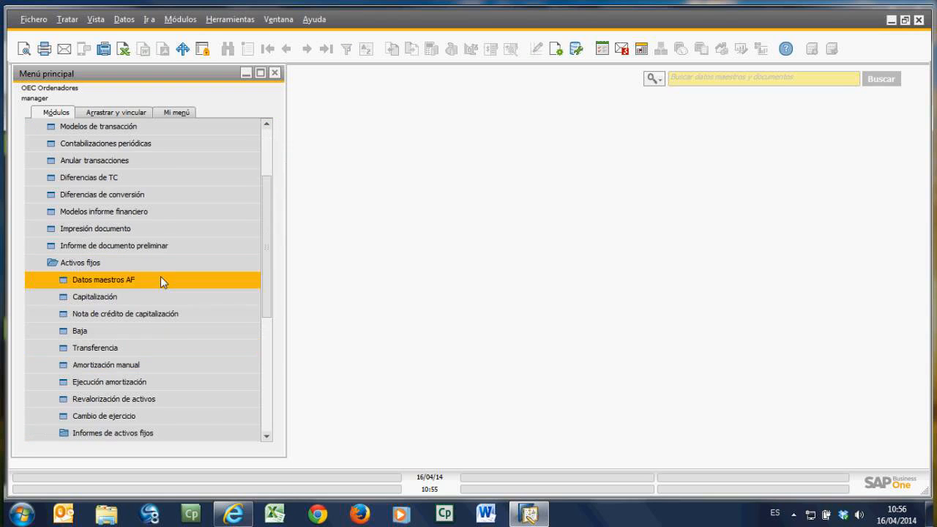
left_click_drag(266, 291, 278, 309)
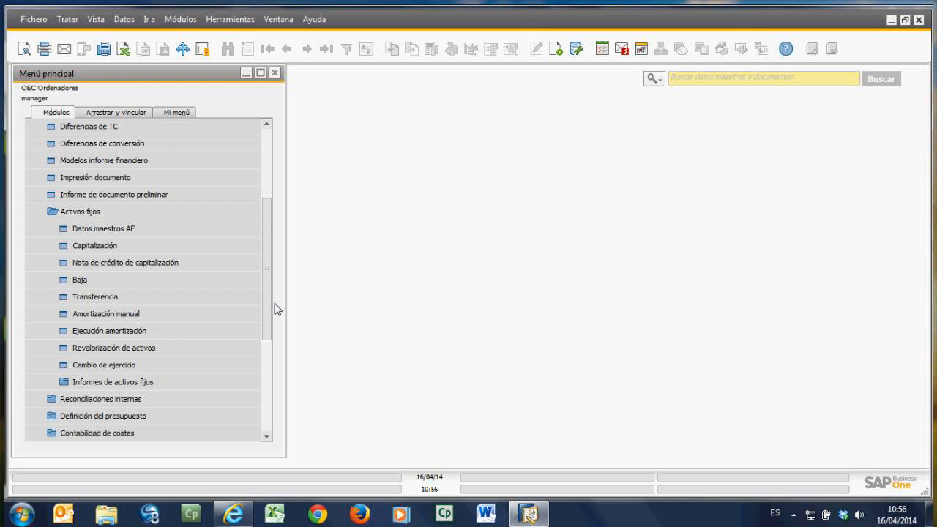
left_click(126, 232)
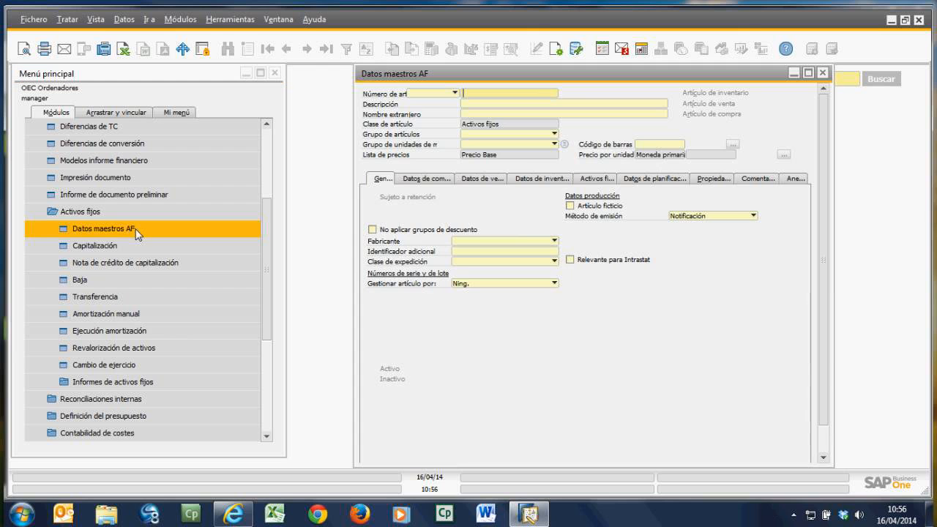
left_click(268, 48)
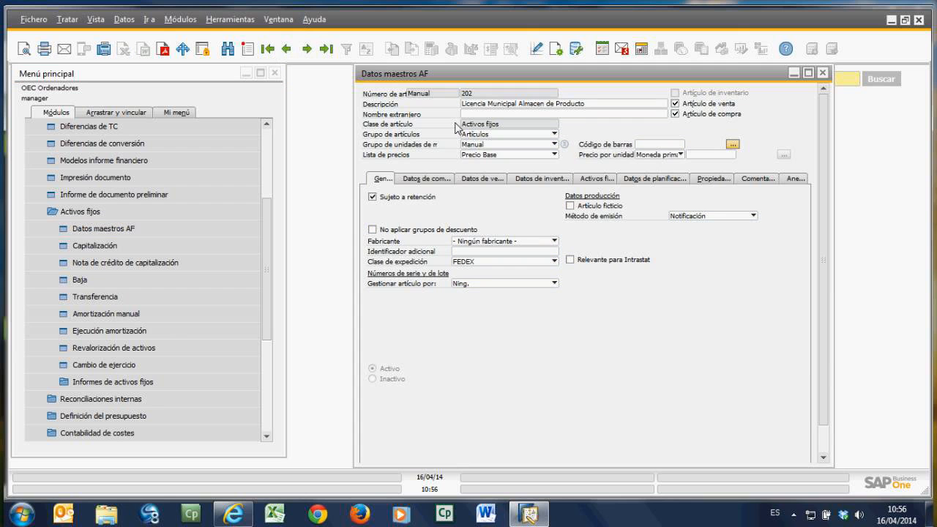
Step: Review the asset's inventory, fixed asset values, amortization, cost accounting and general data, ending on its fixed asset summary
left_click(545, 179)
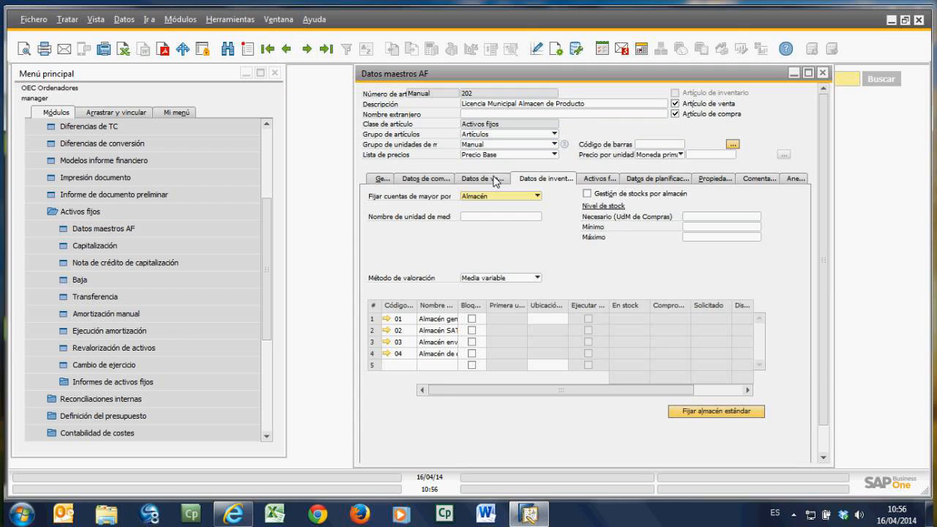
left_click(597, 179)
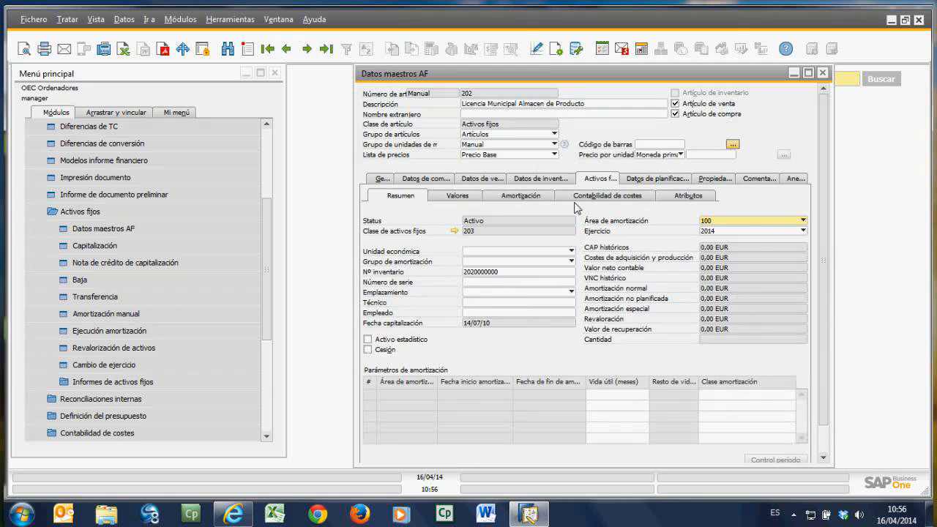
left_click(462, 196)
left_click(503, 200)
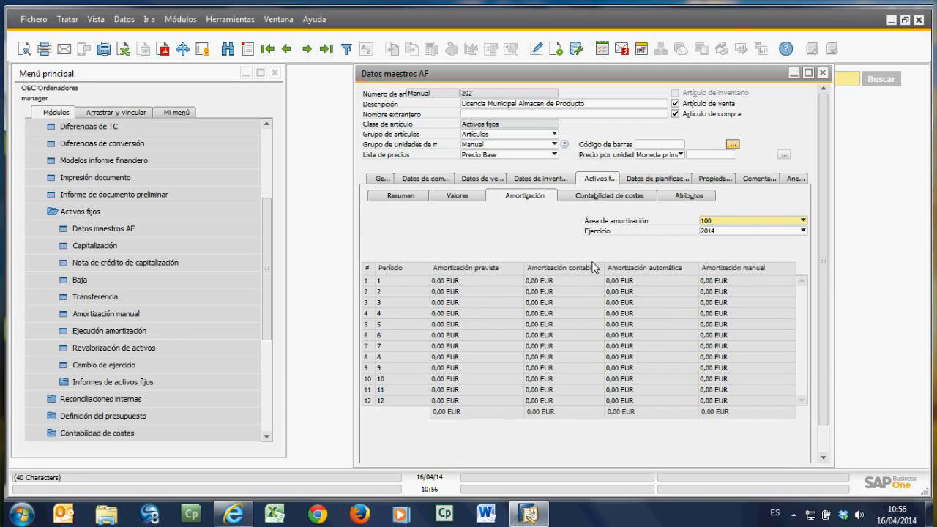
left_click(599, 196)
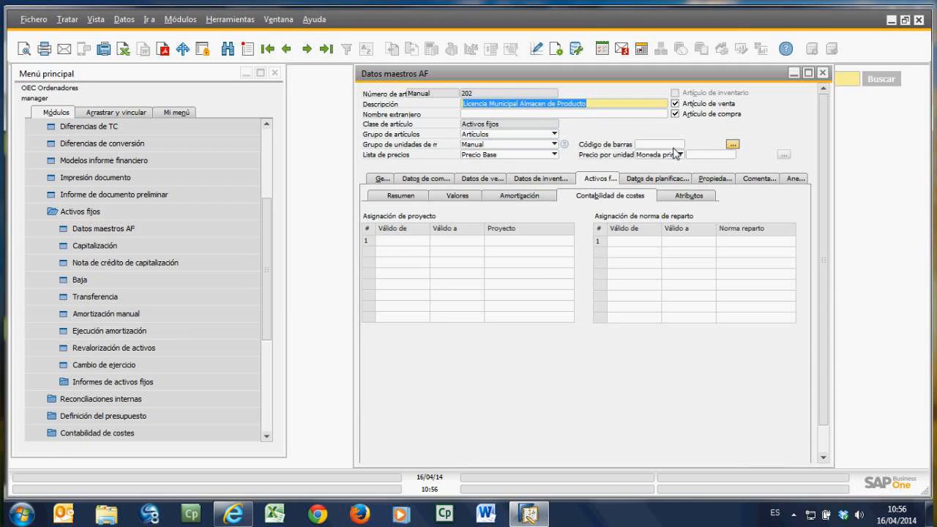
left_click(392, 183)
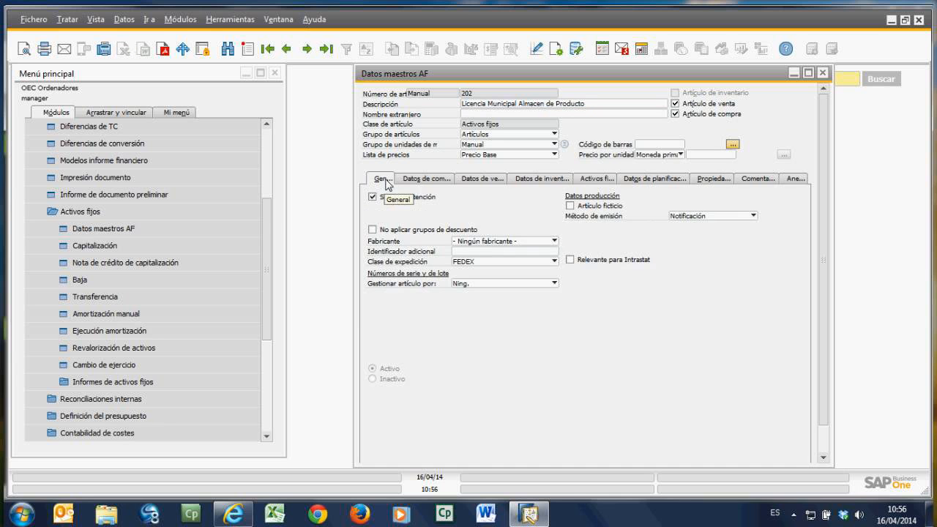
left_click(605, 182)
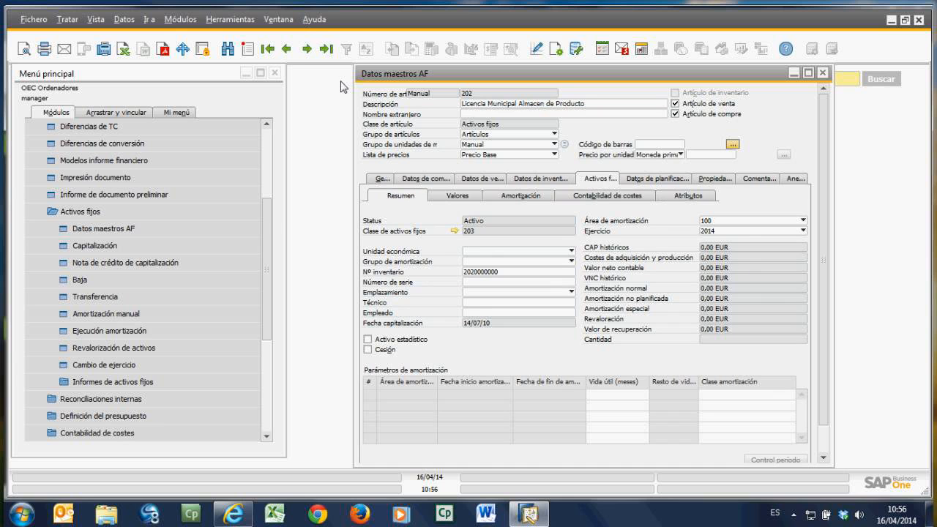
Step: View the next fixed asset record, then close the asset master data and collapse the Activos fijos folder
left_click(306, 50)
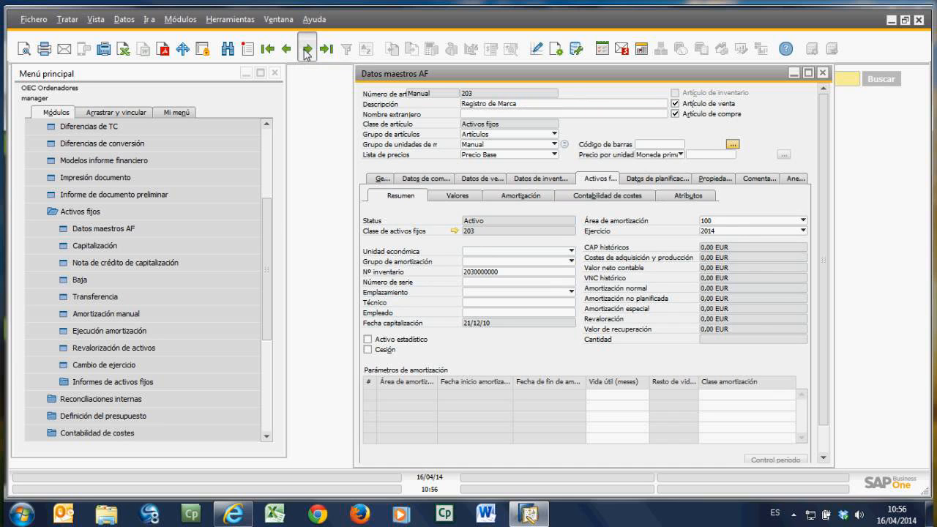
left_click(823, 73)
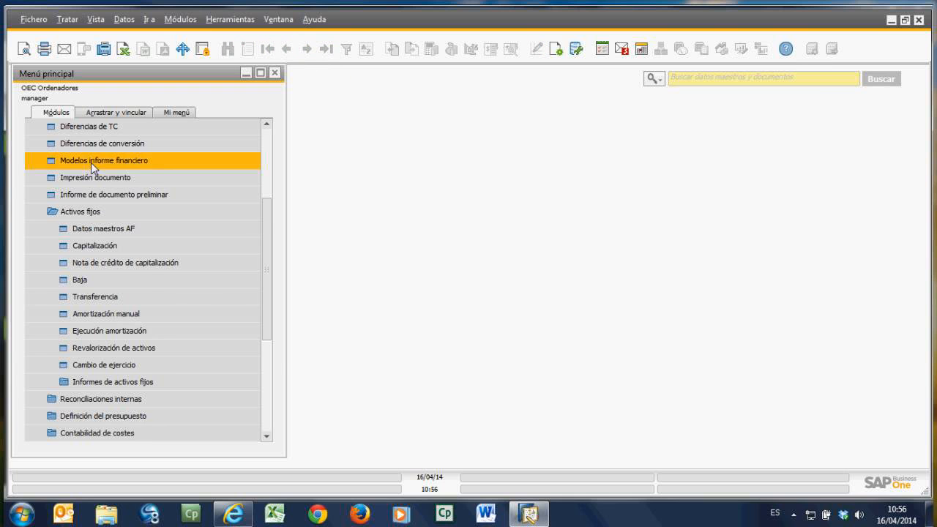
left_click(82, 212)
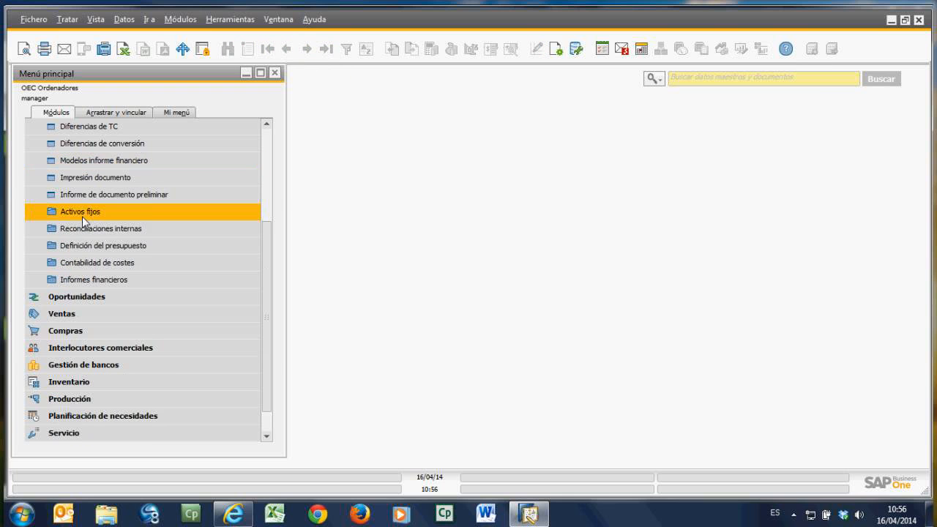
Step: Review the selection criteria of Reconciliación under Reconciliaciones internas and cancel without reconciling any account
left_click(143, 228)
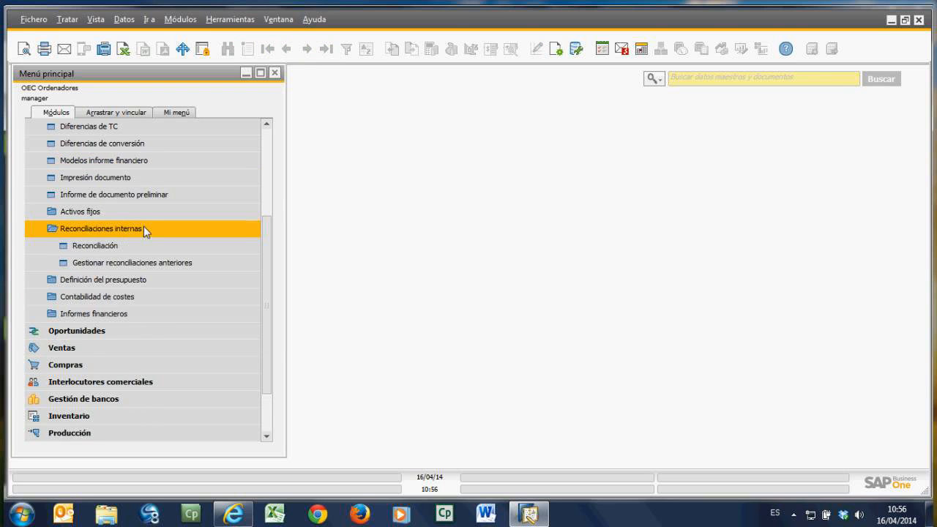
left_click(119, 248)
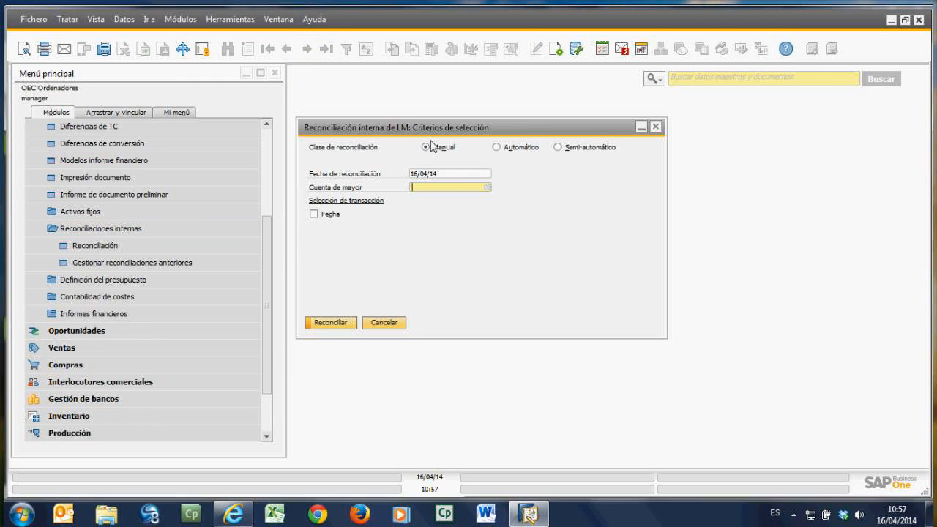
left_click(487, 185)
left_click(382, 323)
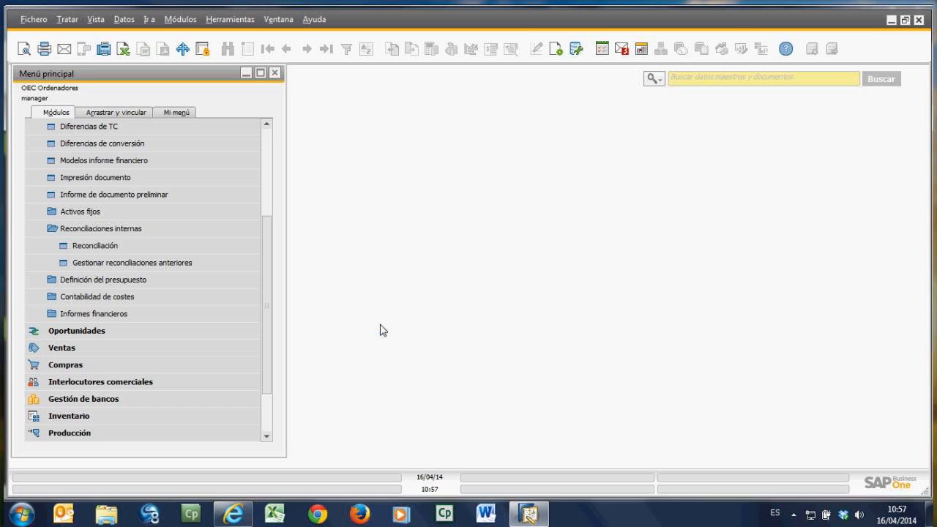
left_click(93, 246)
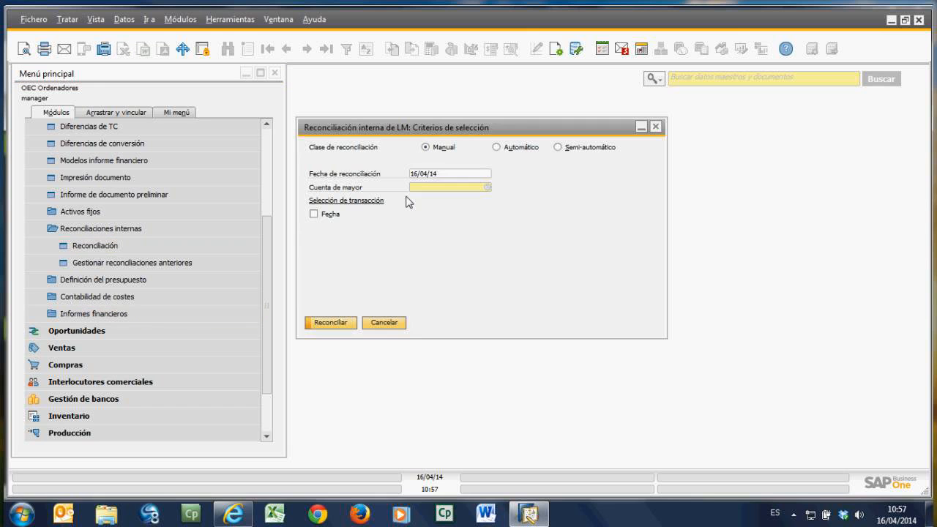
left_click(378, 322)
Step: List the previous internal reconciliations with Gestionar reconciliaciones anteriores, enlarge the window and browse the history to the 22/01/14 entries
left_click(95, 262)
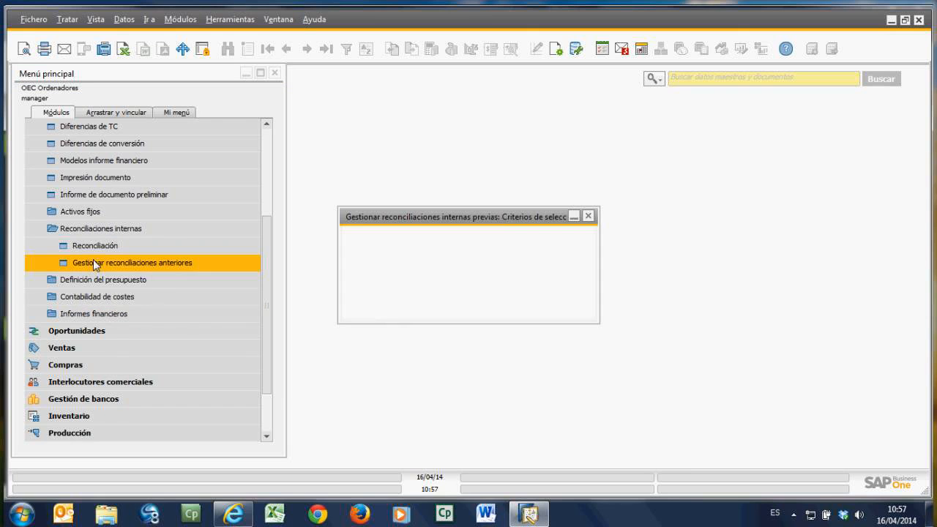
left_click(375, 310)
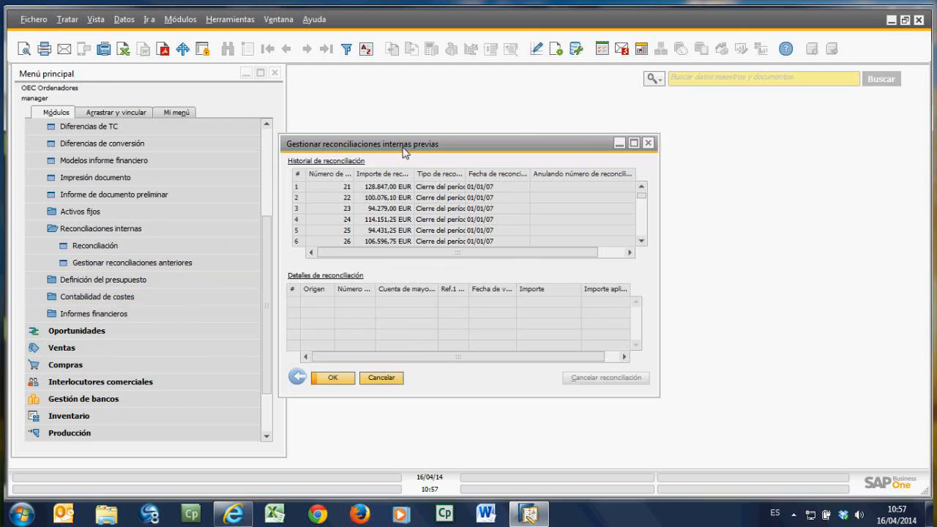
double_click(403, 146)
scroll(451, 183, "down", 2)
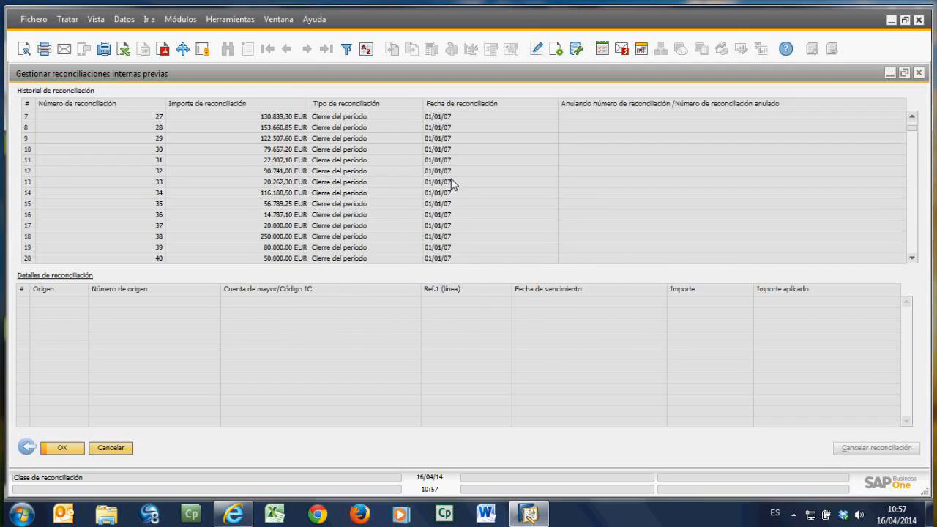
left_click_drag(912, 128, 911, 242)
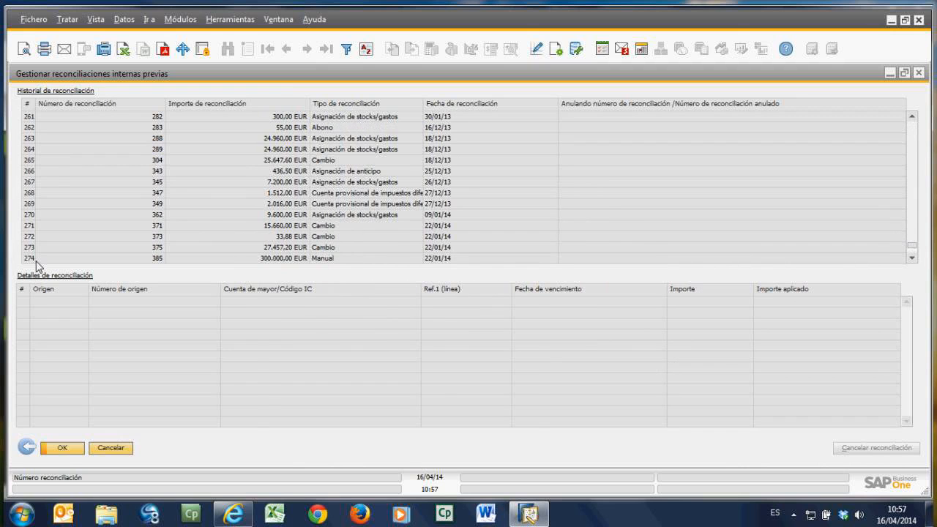
Step: Show the details of manual reconciliation 385, close the reconciliation windows and return to the start of the Finanzas module
left_click(35, 259)
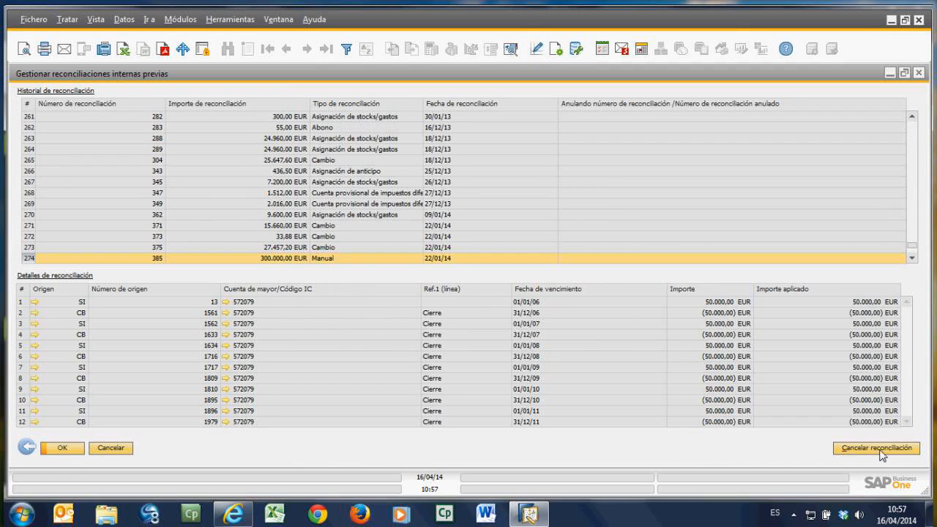
left_click(46, 448)
left_click(430, 314)
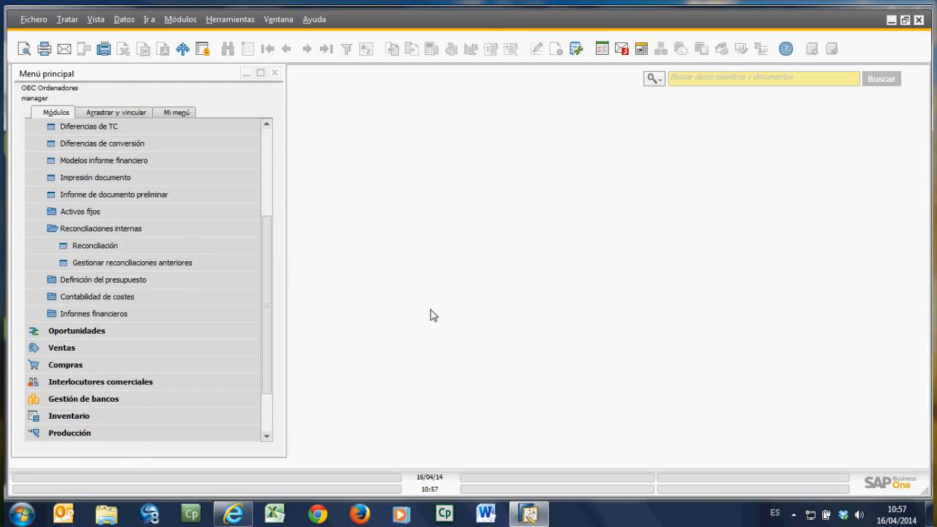
scroll(91, 153, "up", 3)
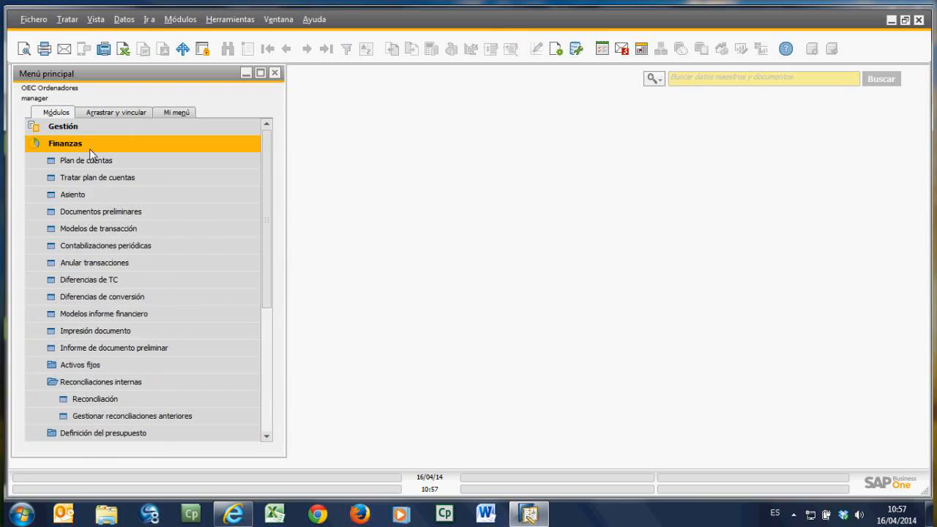
Step: Look over the contents of the Finanzas module once more and collapse it
left_click(65, 143)
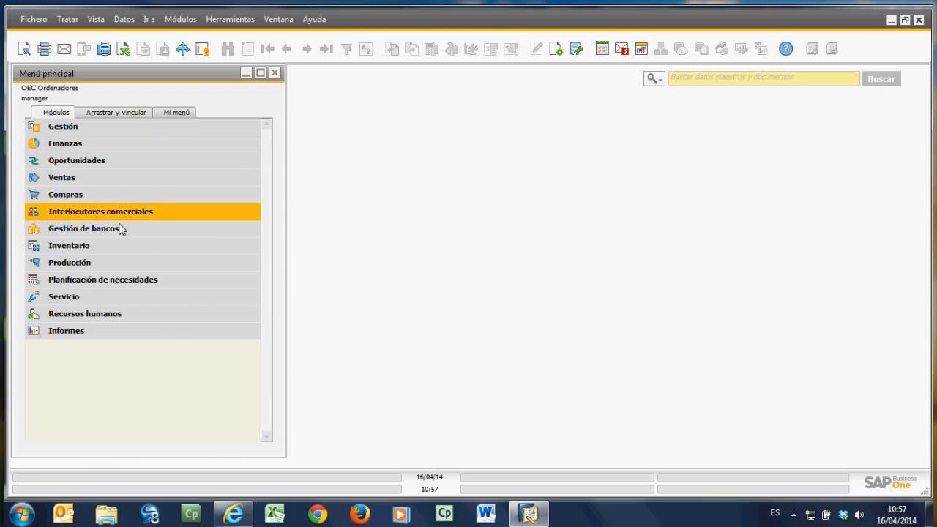
left_click(100, 146)
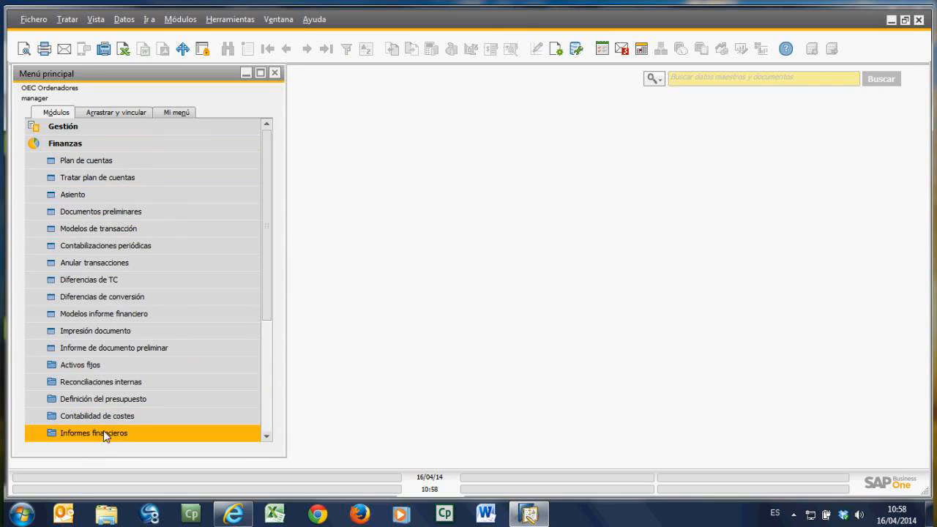
left_click(66, 145)
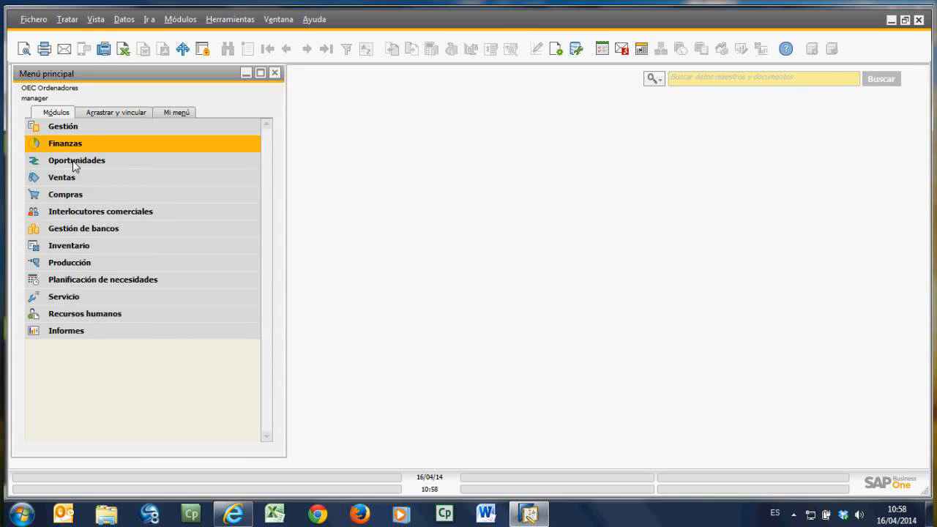
Step: Start a new Cobros document in Gestión de bancos for the fourth customer in the business partner list
left_click(91, 231)
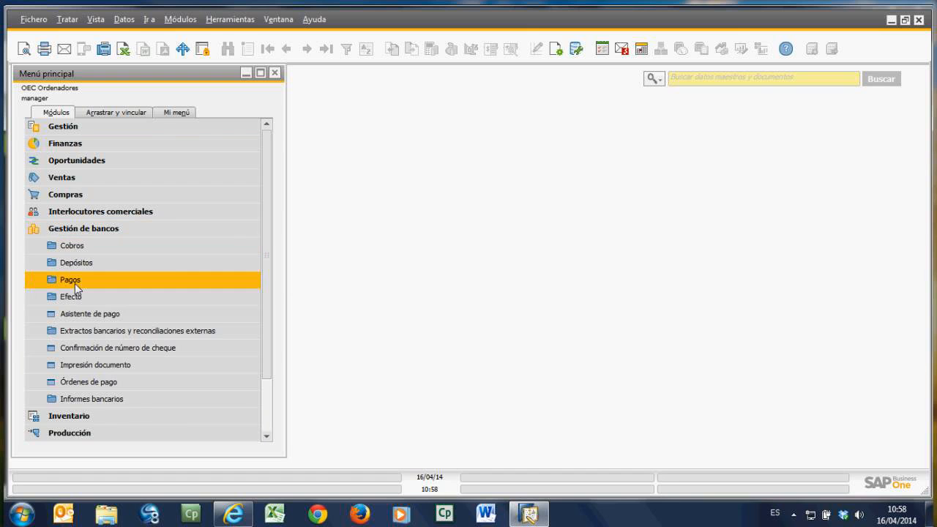
left_click(81, 252)
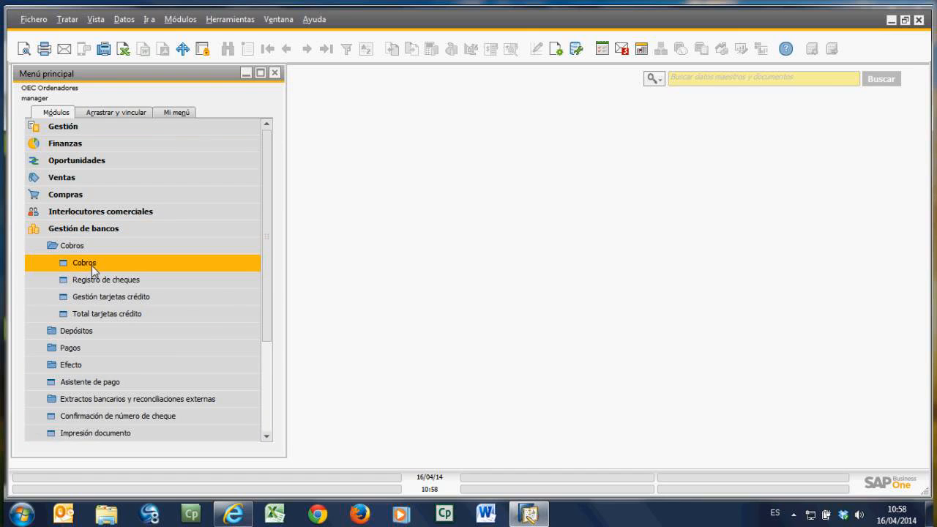
left_click(91, 265)
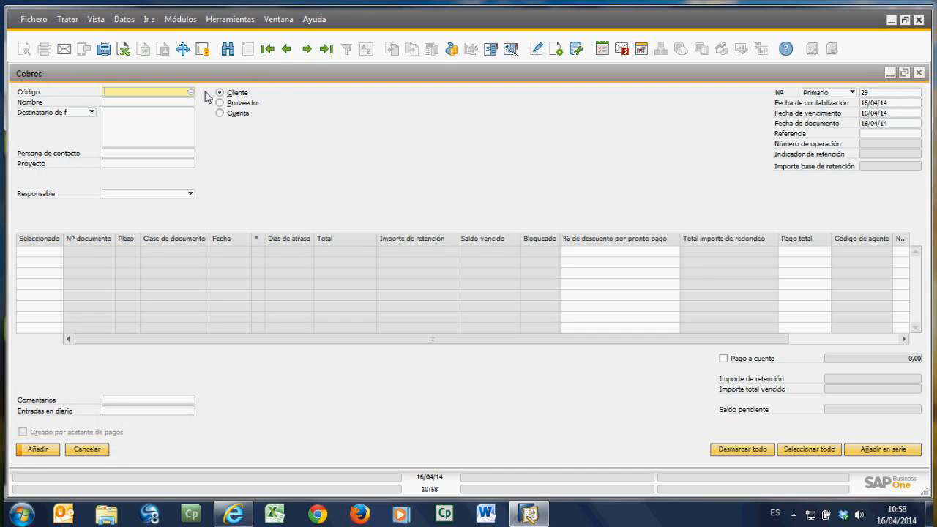
key("Tab")
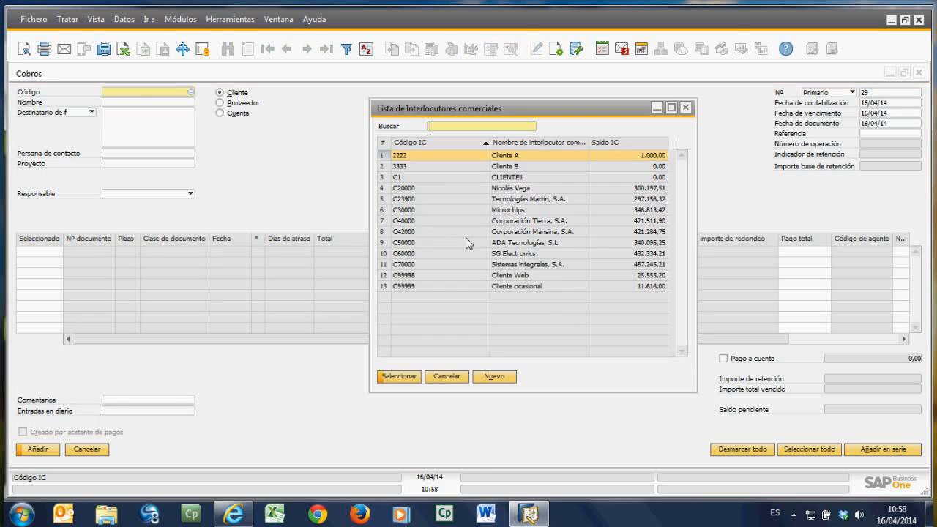
left_click(448, 189)
double_click(447, 188)
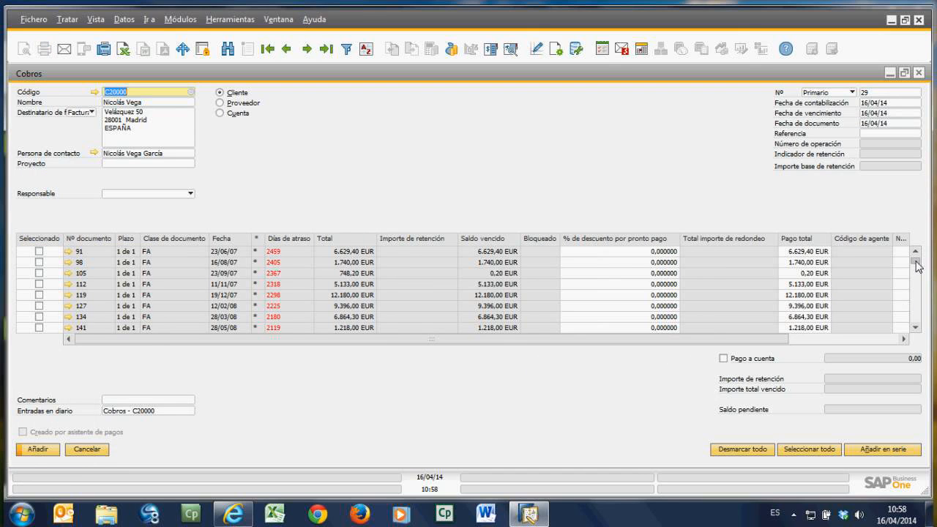
Step: Select the customer's open invoices 91 and 98 for collection
mouse_move(916, 262)
left_mouse_down()
mouse_move(926, 306)
mouse_move(927, 252)
left_mouse_up()
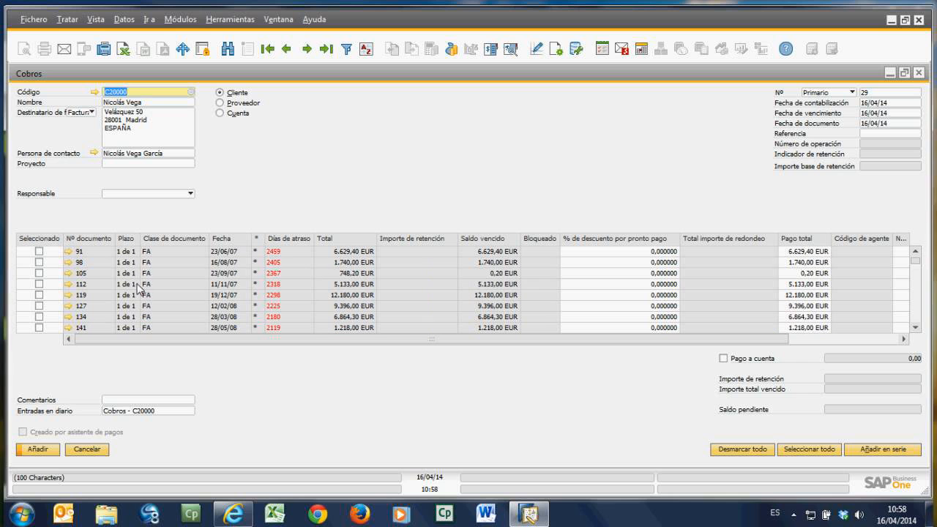
left_click(40, 252)
left_click(40, 262)
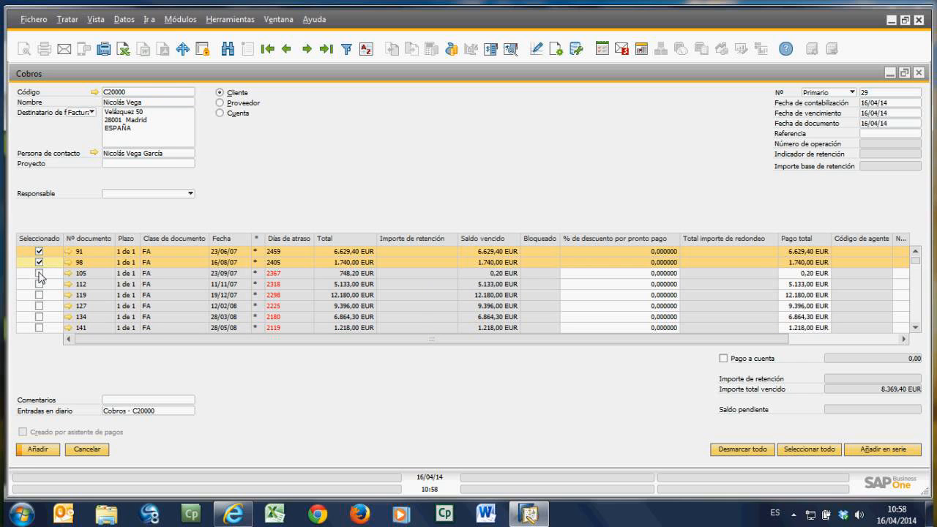
Step: Try adding invoices 105 and 112 to the selection and clear both again
left_click(40, 273)
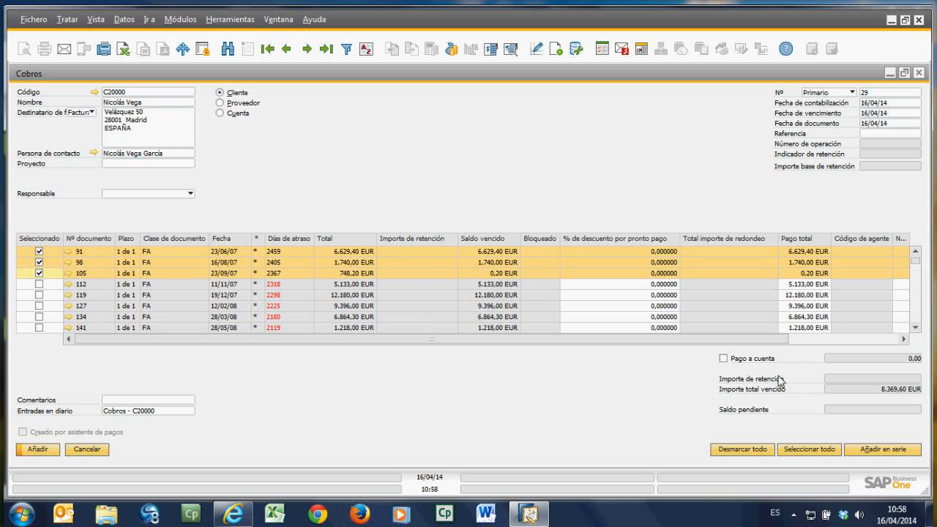
left_click(40, 284)
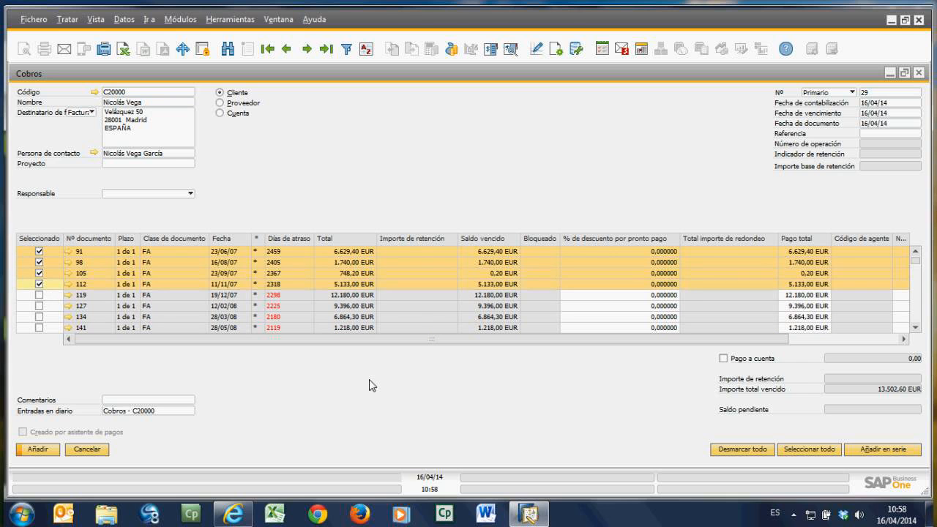
left_click(40, 284)
left_click(40, 273)
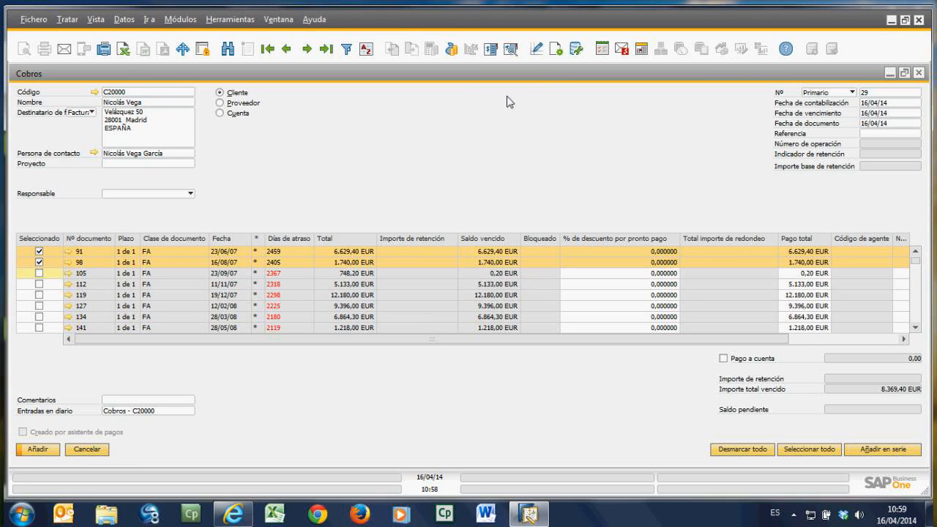
Step: Review the Cheque, Transferencia bancaria, Tarjeta de crédito, Efectivo and Efecto options in Medios de pago, and close it without entering a payment
left_click(452, 49)
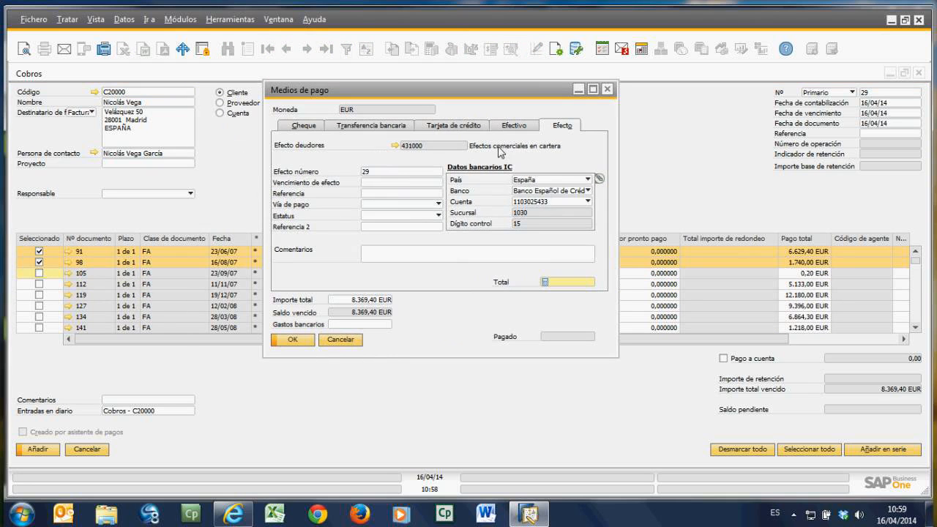
left_click(303, 126)
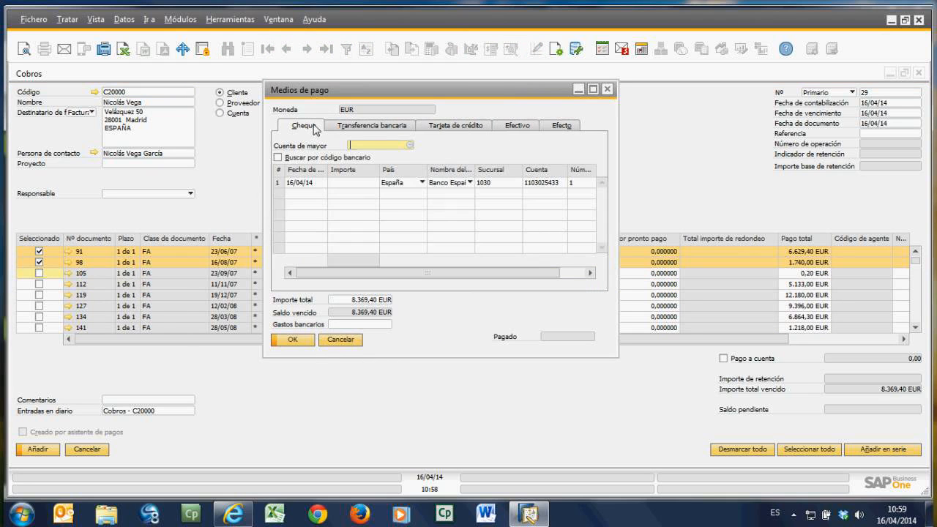
left_click(358, 129)
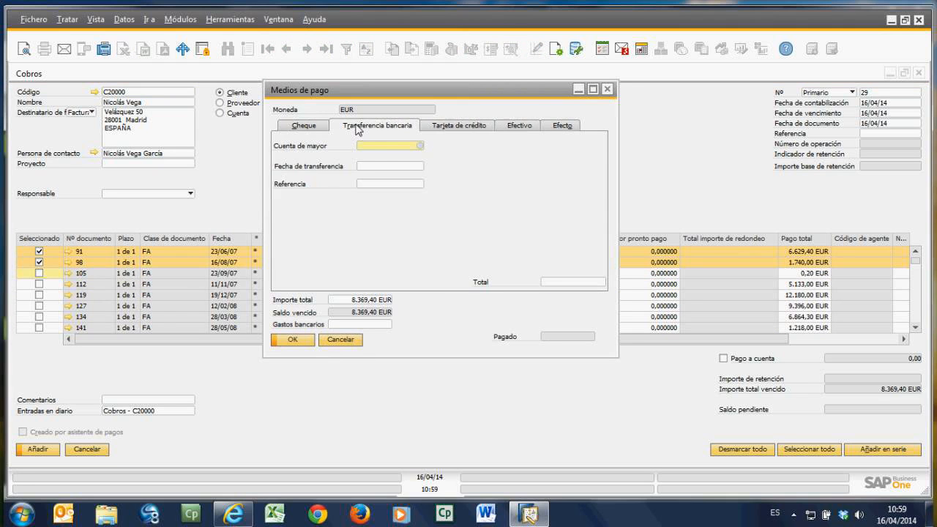
left_click(461, 130)
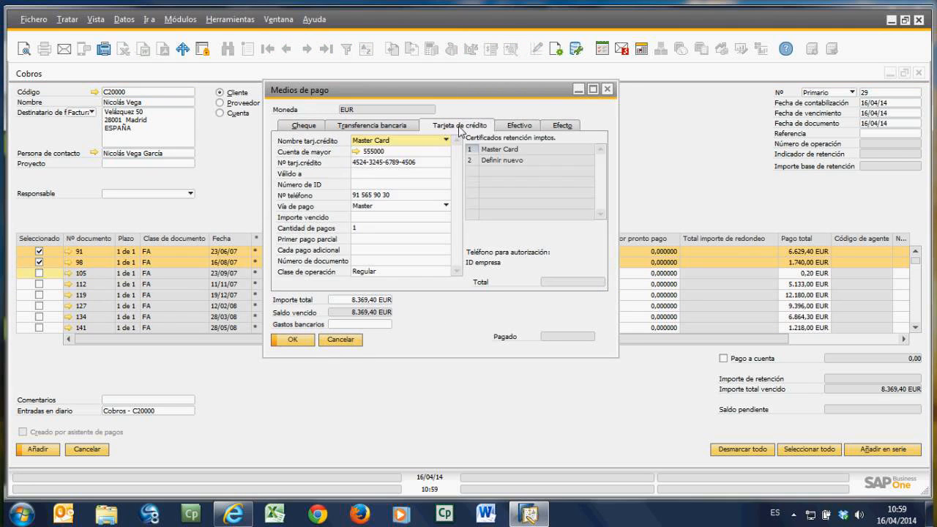
left_click(516, 128)
left_click(562, 127)
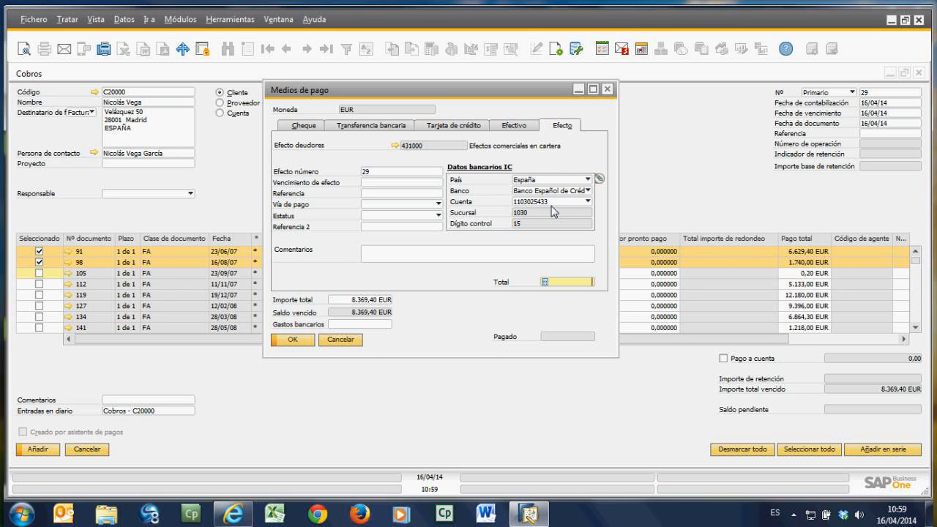
left_click(456, 126)
left_click(607, 89)
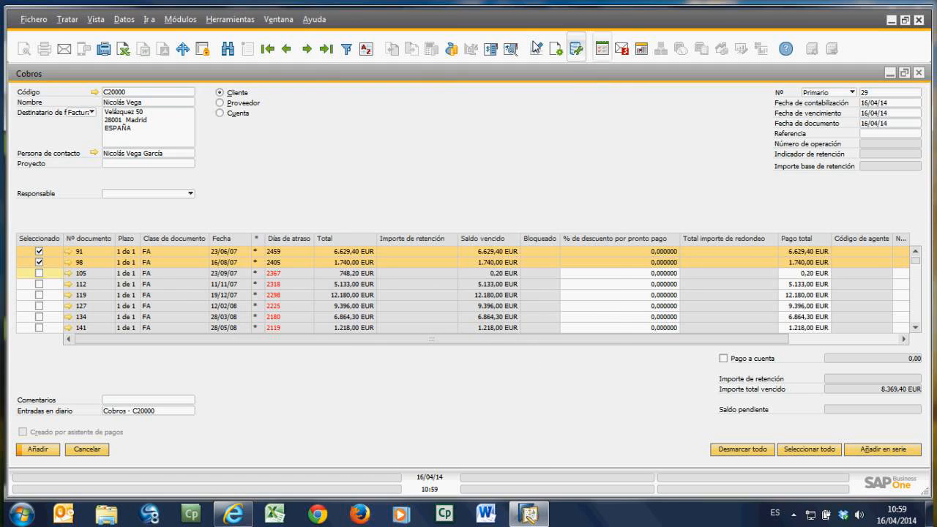
Step: Reopen Medios de pago and set the bank transfer's ledger account to 572009, Transitoria Caja Madrid
left_click(452, 49)
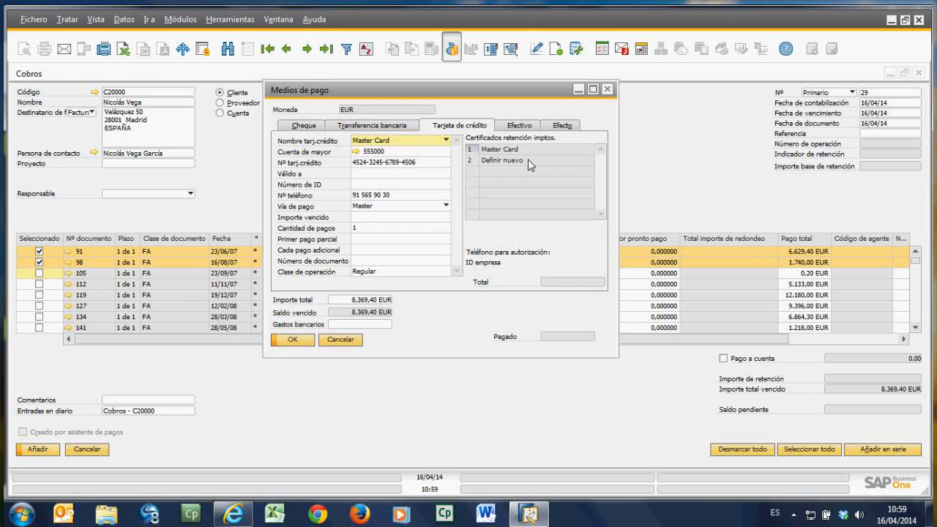
left_click(389, 128)
left_click(420, 146)
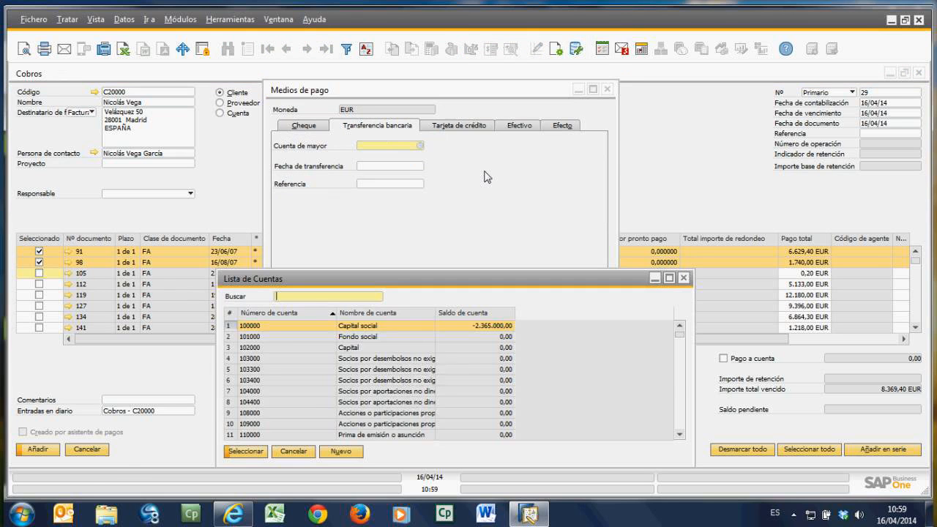
type("572")
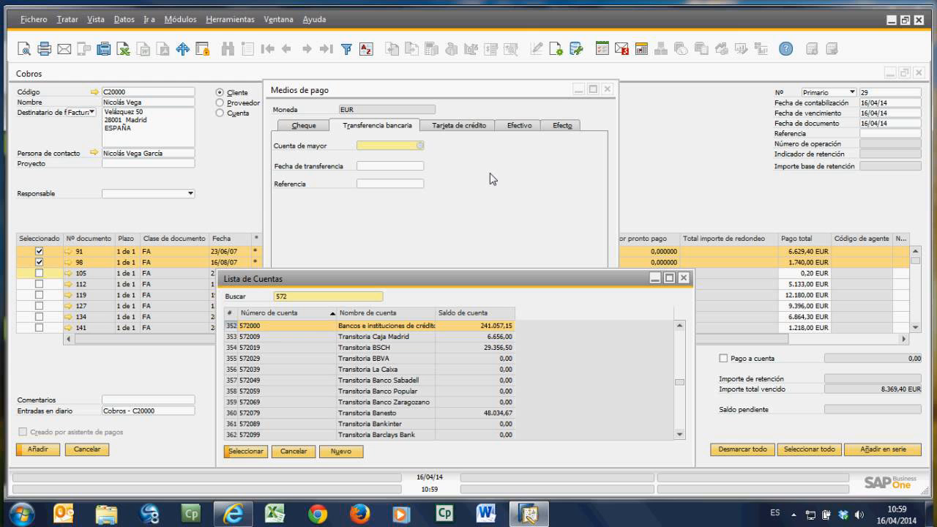
left_click(265, 339)
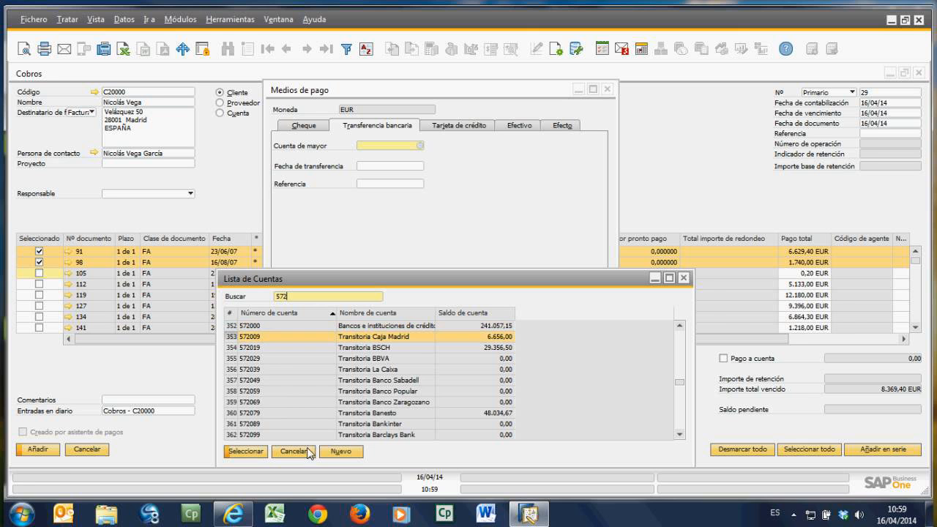
left_click(260, 453)
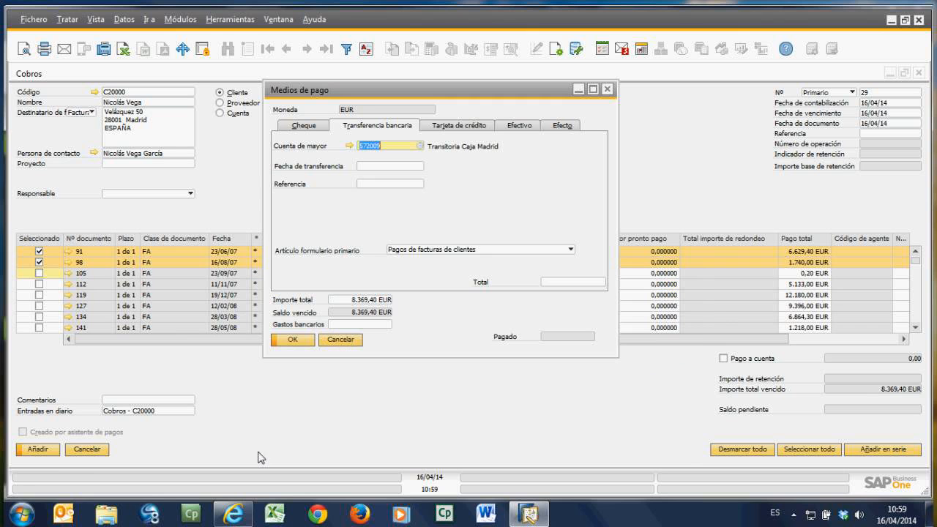
Step: Copy the due balance into the transfer total with transfer date 16/04/14, and add the incoming payment, accepting that it becomes unmodifiable
right_click(586, 283)
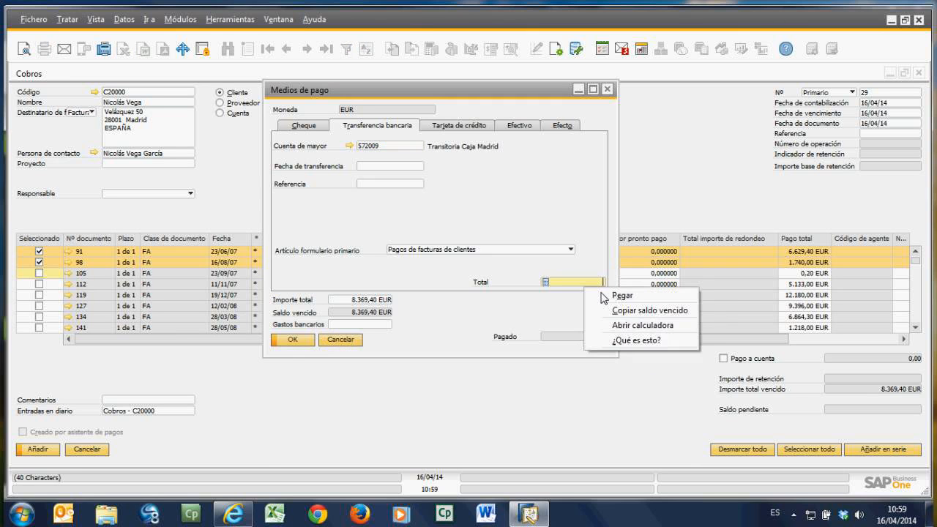
left_click(637, 310)
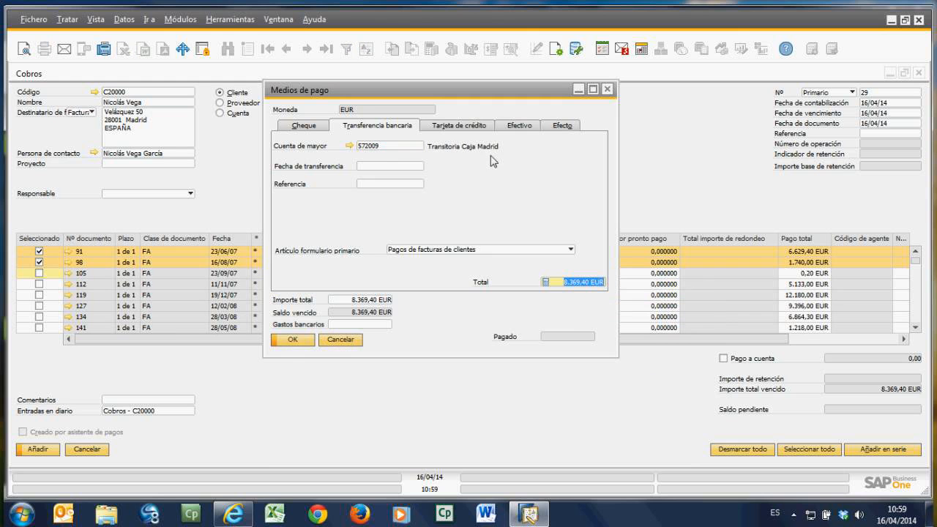
left_click(410, 166)
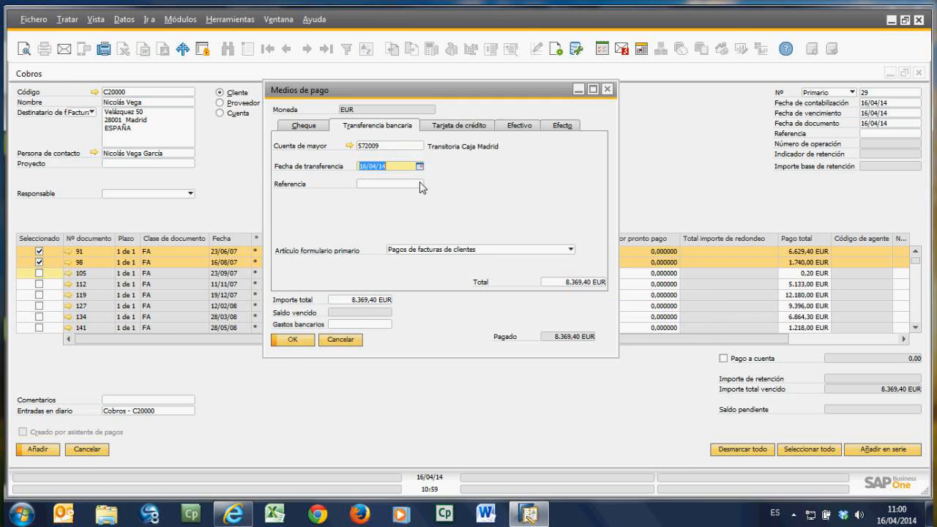
left_click(292, 340)
left_click(38, 448)
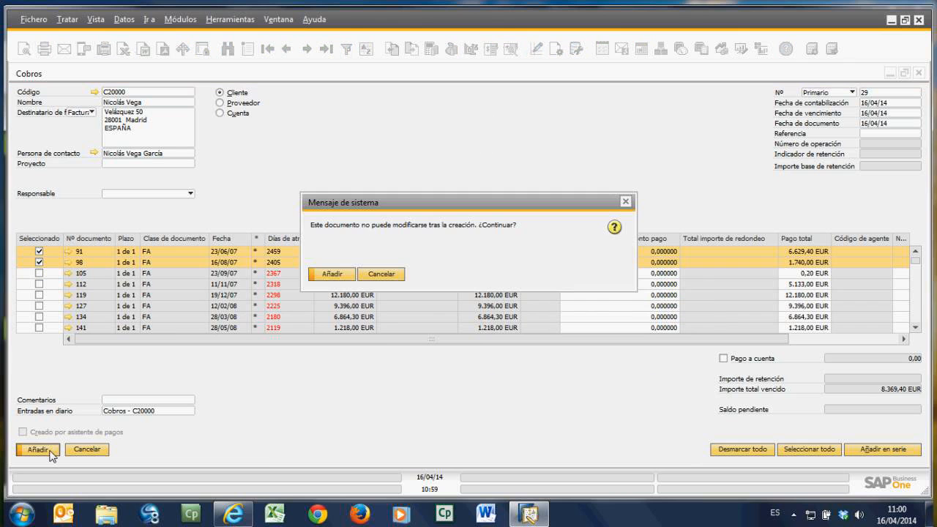
left_click(333, 274)
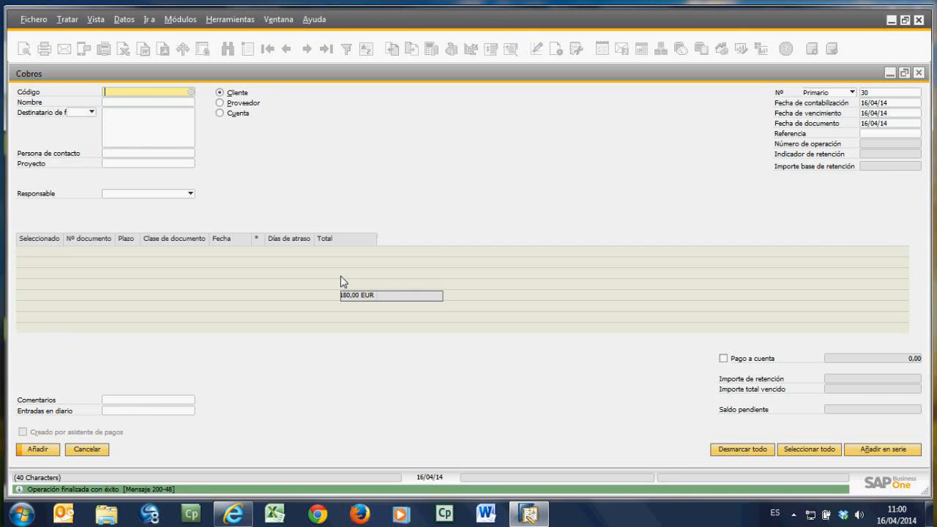
Step: Review the last incoming payment and its linked journal entry with a wider Debe column, and close both documents
left_click(325, 50)
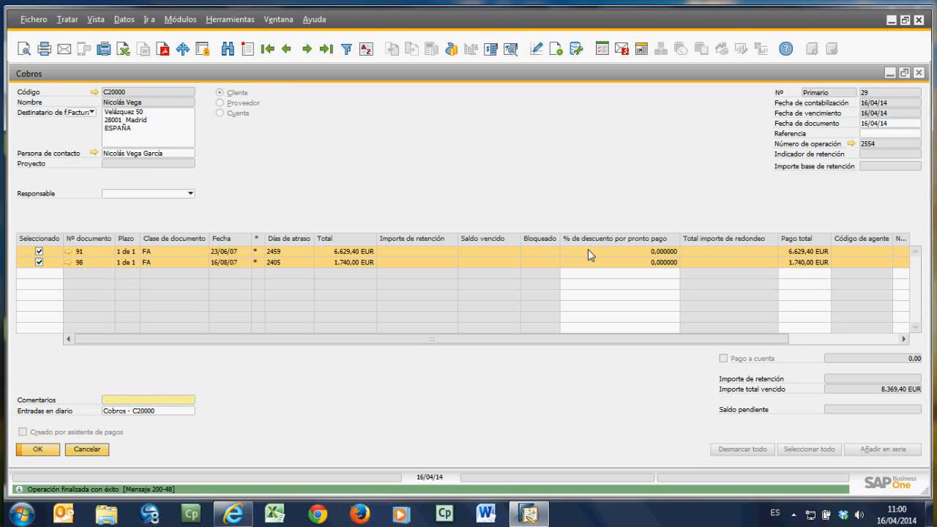
left_click(851, 143)
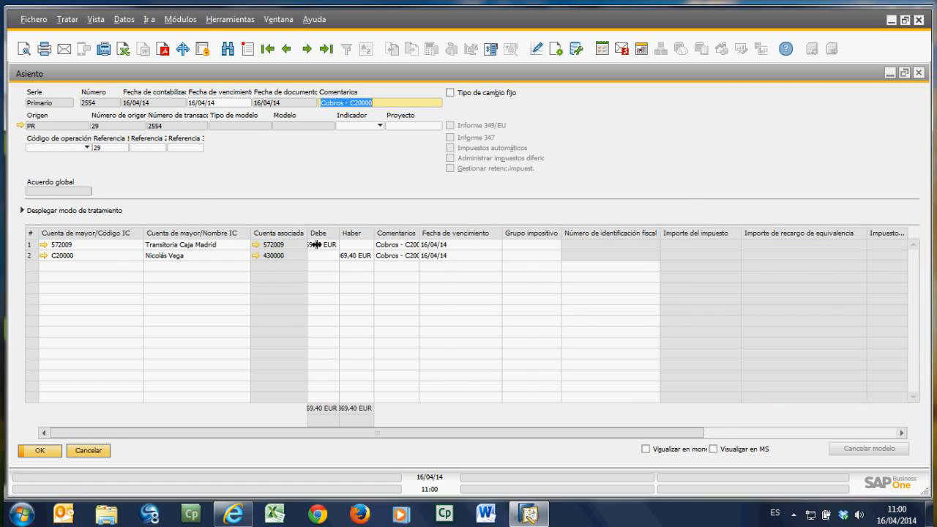
left_click_drag(316, 244, 341, 244)
left_click_drag(399, 245, 410, 246)
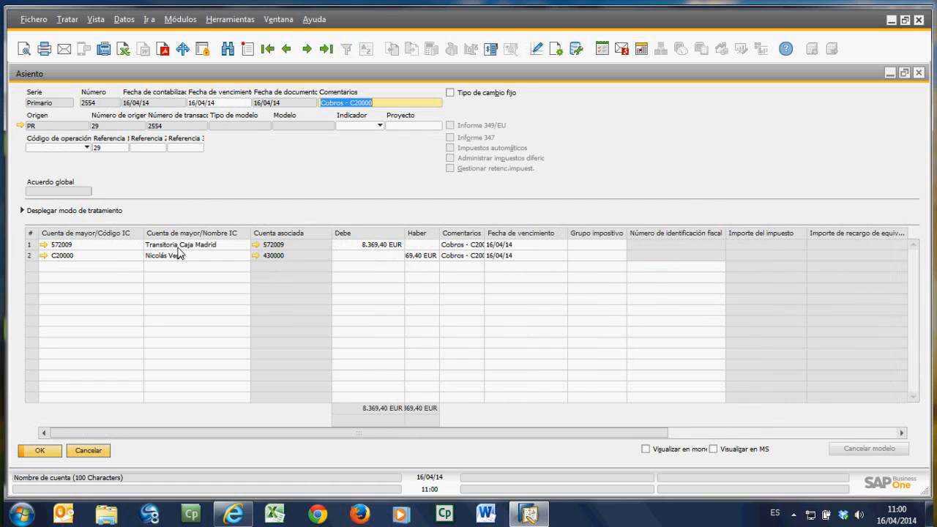
left_click(52, 455)
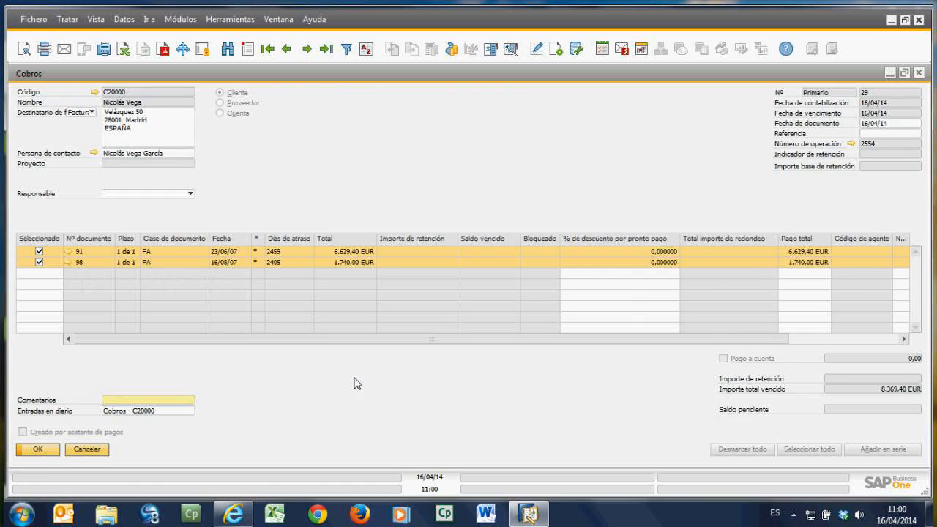
left_click(38, 452)
Step: Start an outgoing payment to supplier Amber Asociados, S.L. and select its open documents dated 10/02/06 and 11/11/06
left_click(101, 279)
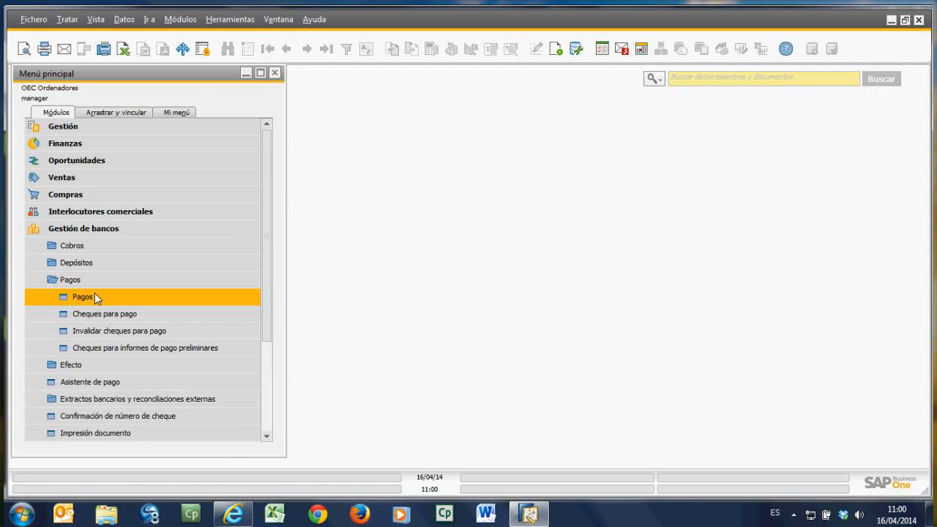
left_click(95, 294)
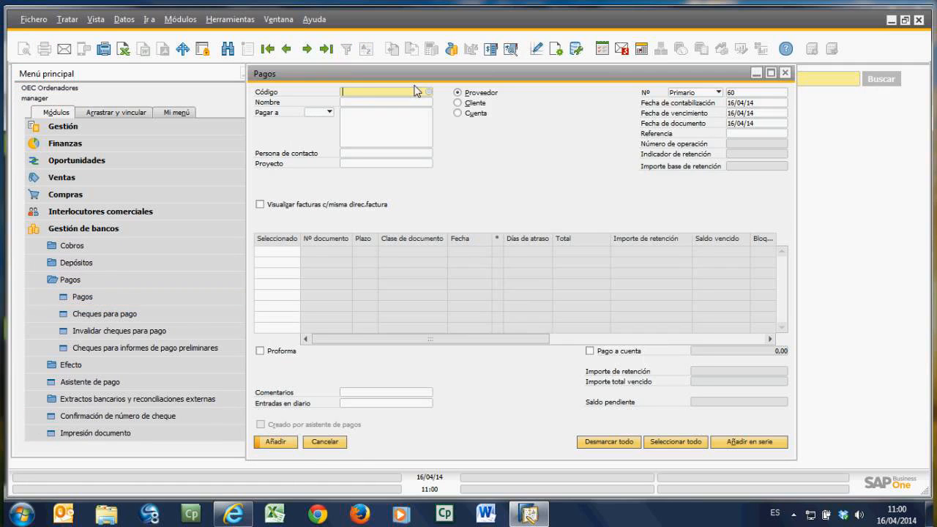
key("Tab")
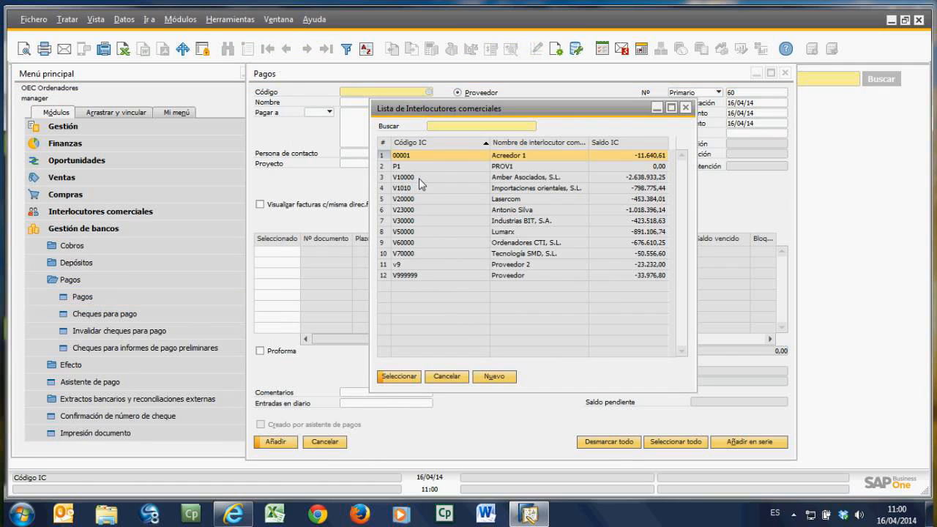
left_click(421, 178)
double_click(421, 181)
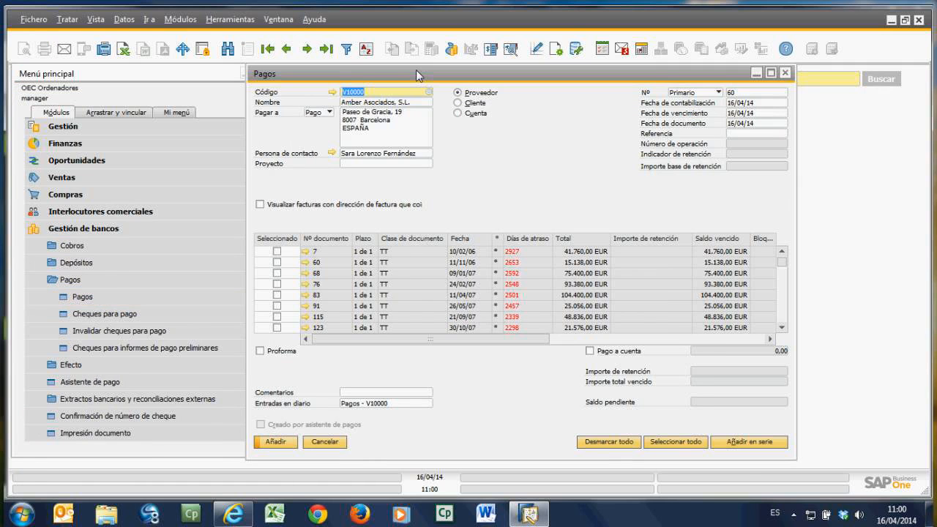
left_click(183, 245)
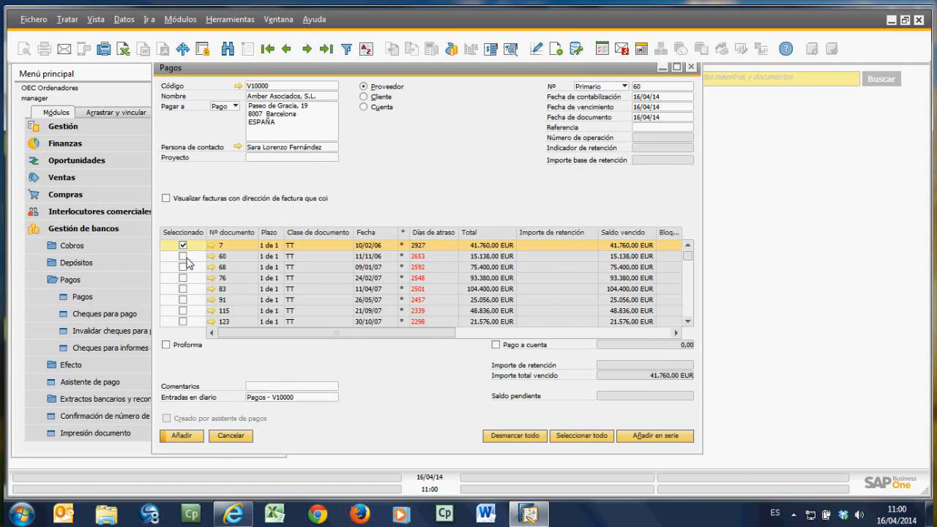
left_click(183, 256)
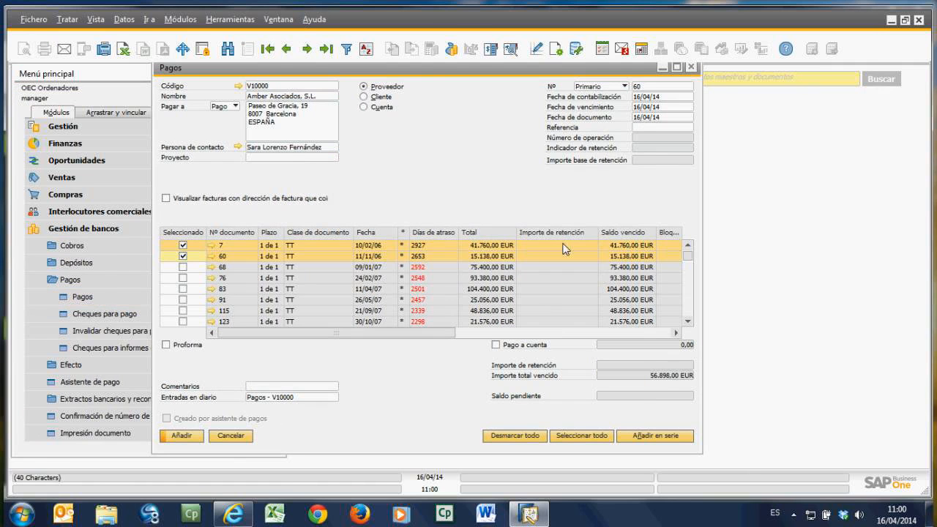
Step: Set the payment means to Efectivo with ledger account 570000, Caja, euros, and copy the full balance of 56.898,00 EUR into its total
left_click(452, 49)
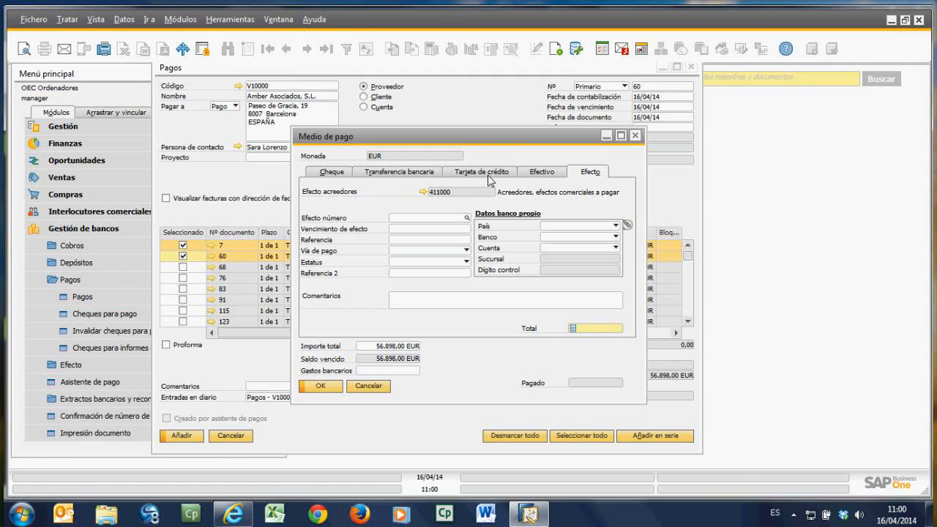
left_click(522, 175)
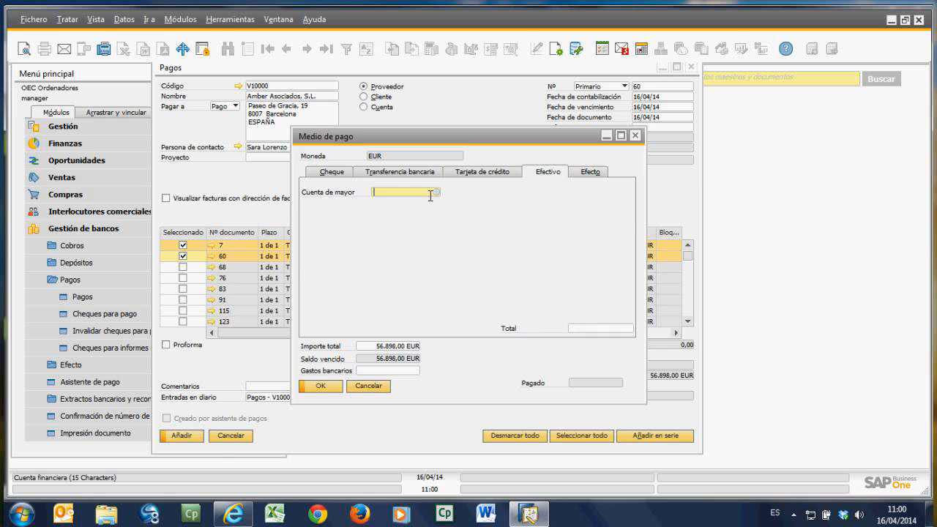
left_click(436, 192)
type("57")
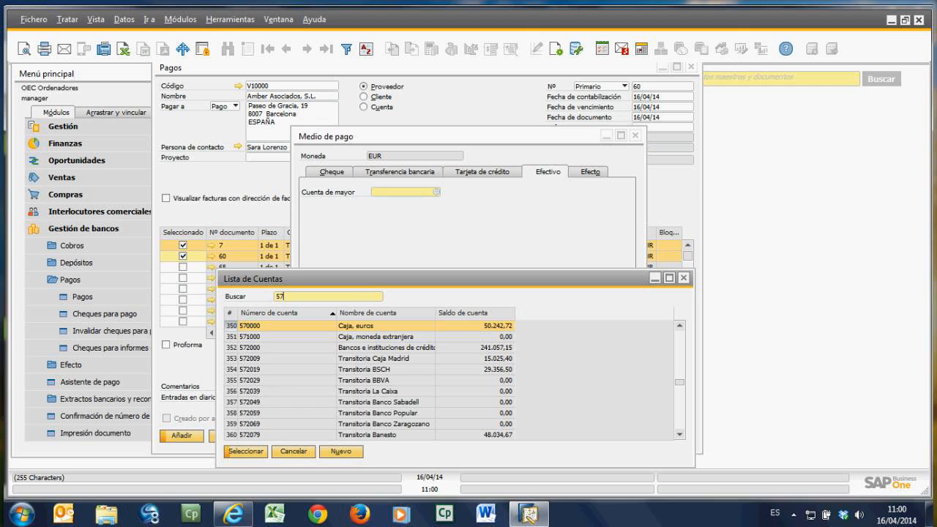
key("Return")
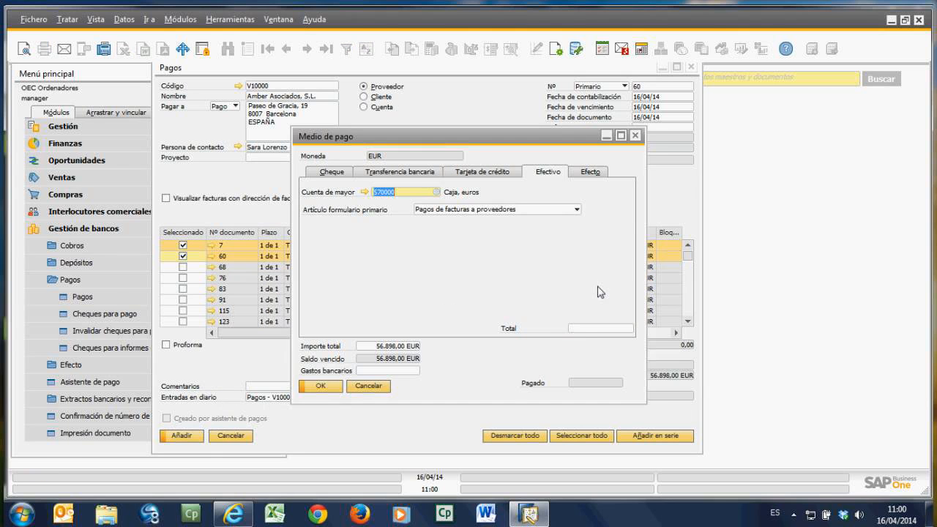
right_click(590, 328)
left_click(644, 357)
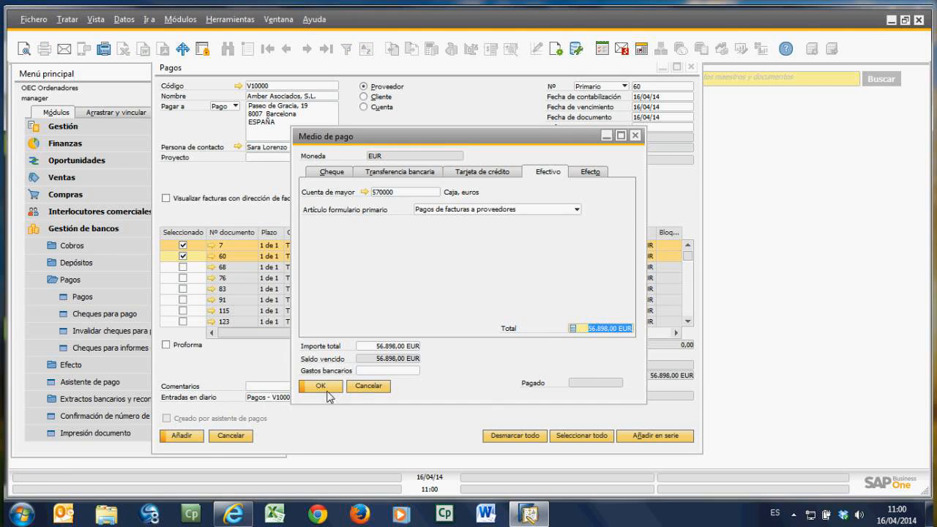
left_click(320, 386)
Step: Add the outgoing payment, accepting that its documents are in a payment run and that it becomes unmodifiable
left_click(176, 437)
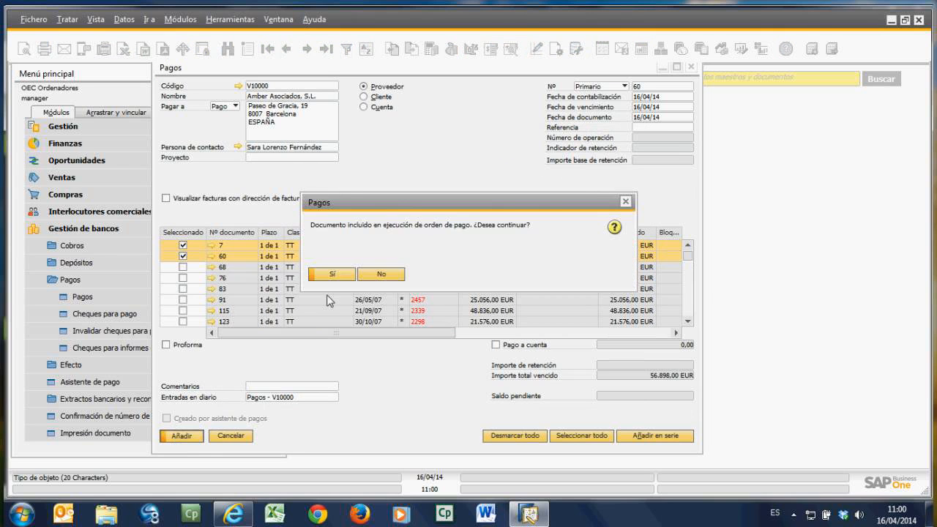
left_click(331, 274)
left_click(331, 274)
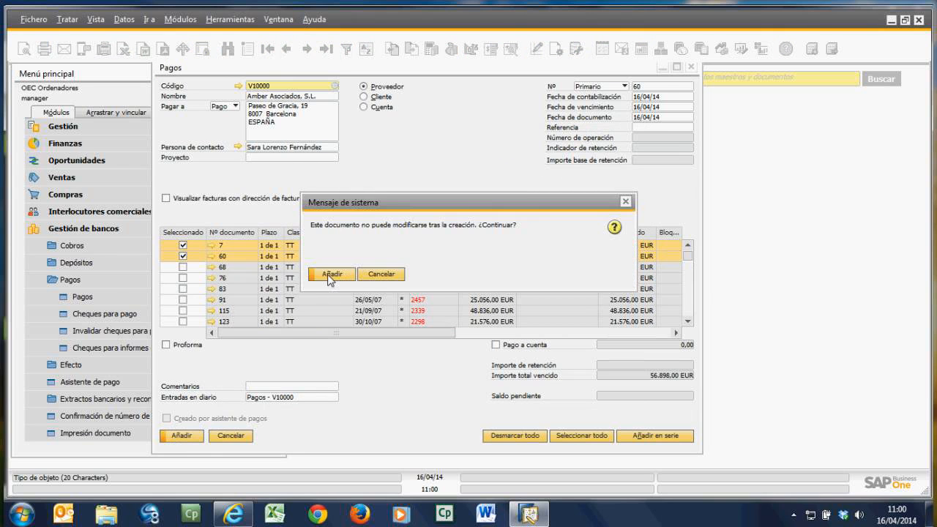
left_click(331, 274)
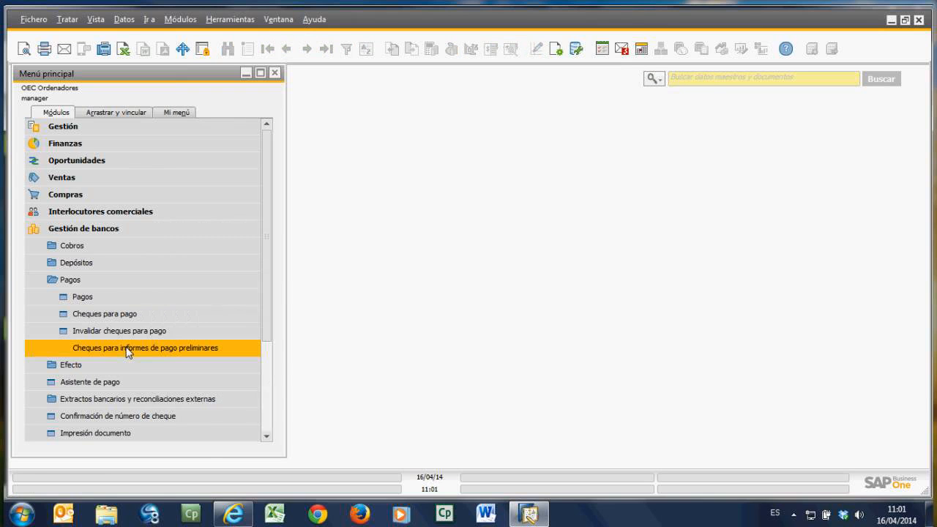
Step: Collapse the Pagos group and start a new payment run in the Asistente de pago
left_click(83, 280)
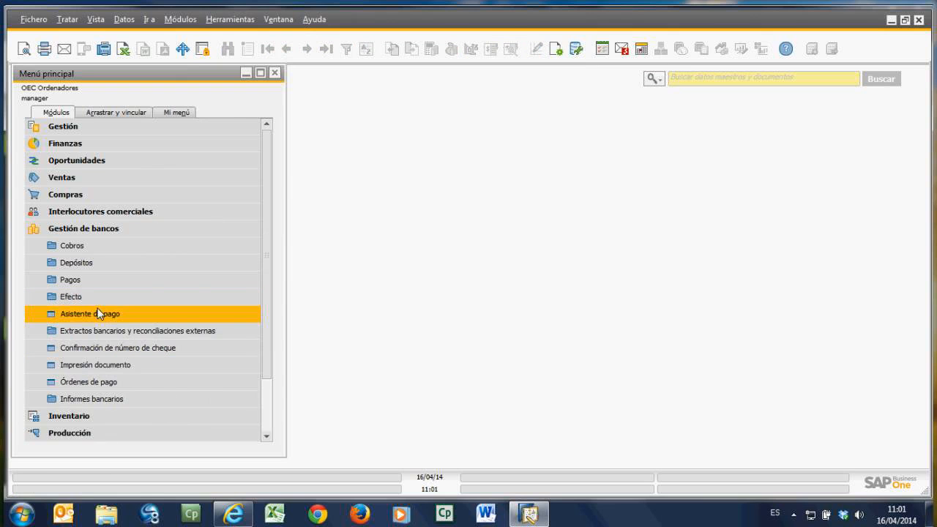
left_click(99, 312)
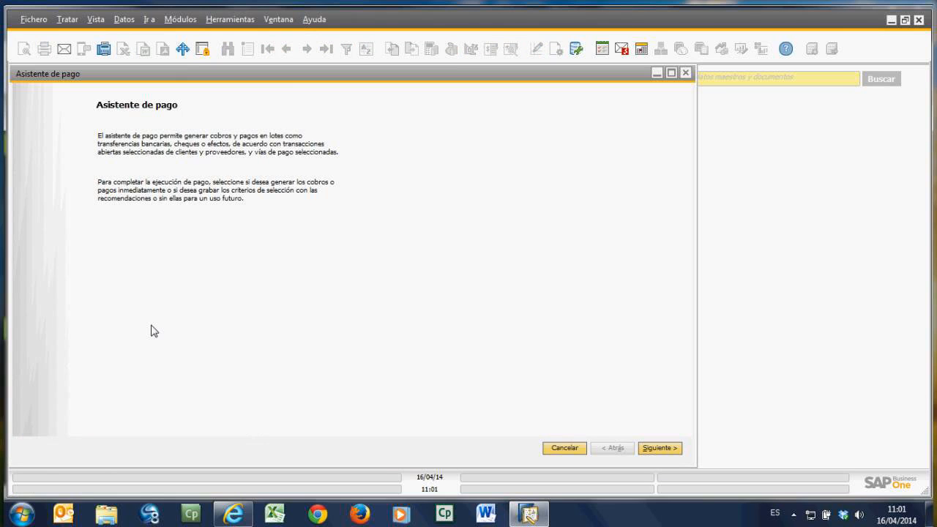
left_click(659, 447)
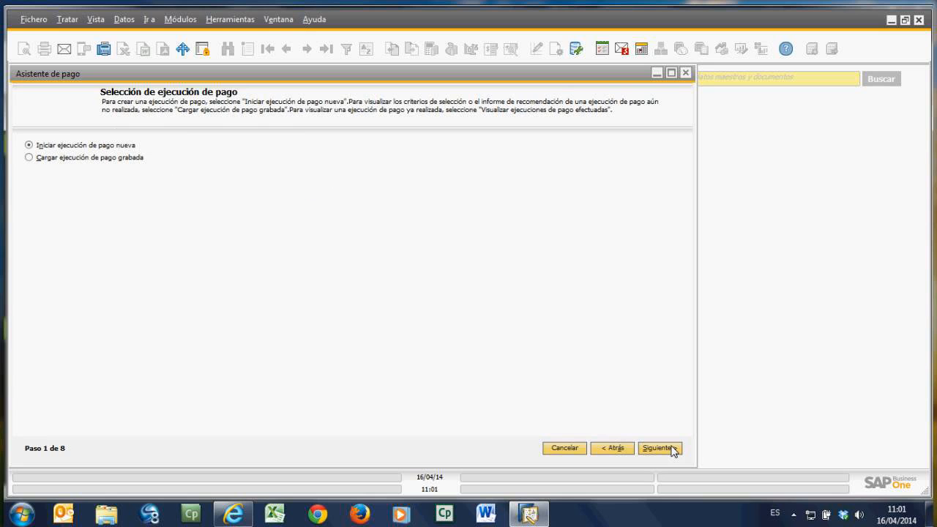
left_click(659, 448)
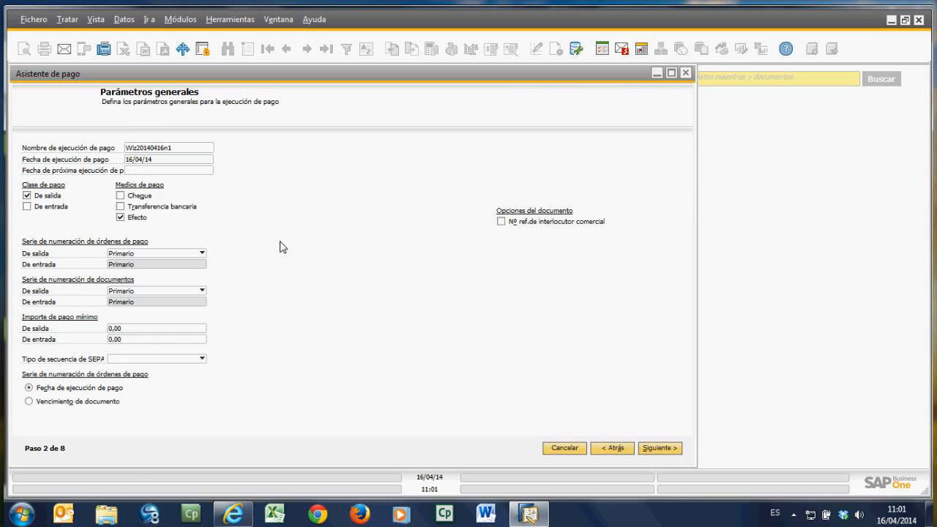
Step: Limit the payment run to incoming payments by bank transfer and continue to the business partner criteria
left_click(121, 207)
left_click(28, 207)
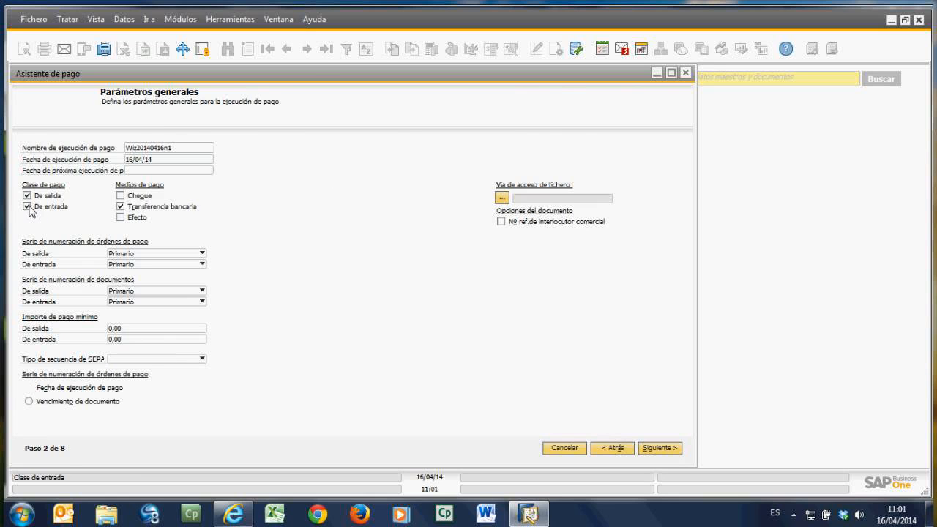
left_click(27, 195)
left_click(651, 447)
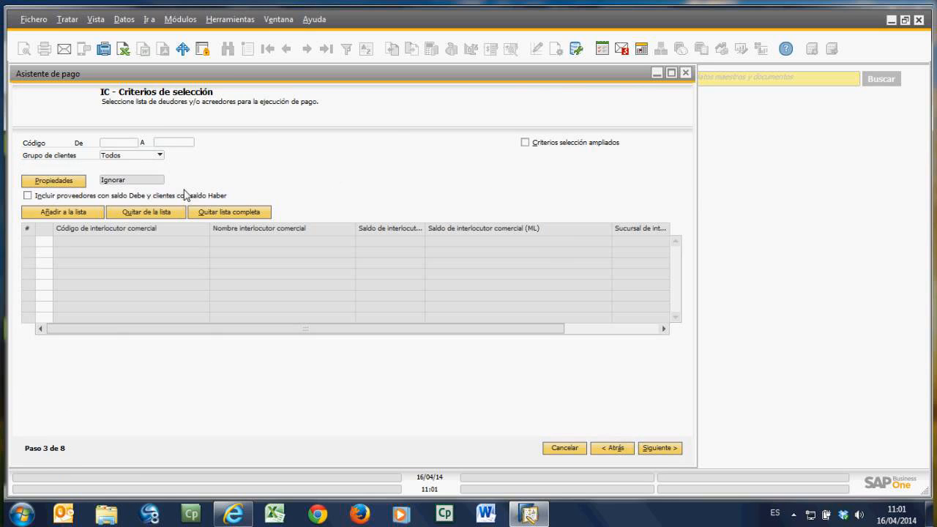
Step: Add the customers from the fourth listed one through Cliente ocasional to the payment run and continue to the document parameters
left_click(134, 144)
left_click(134, 143)
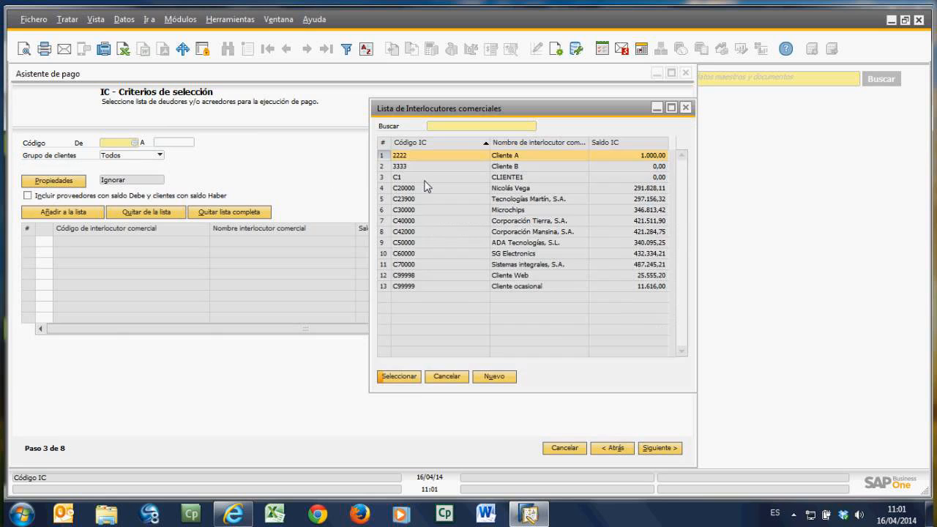
double_click(427, 187)
left_click(191, 143)
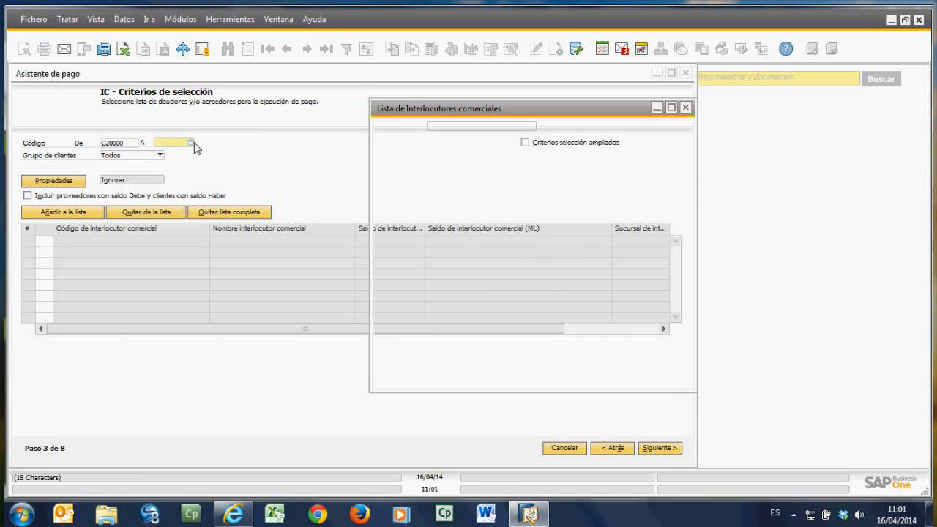
left_click(426, 286)
double_click(427, 287)
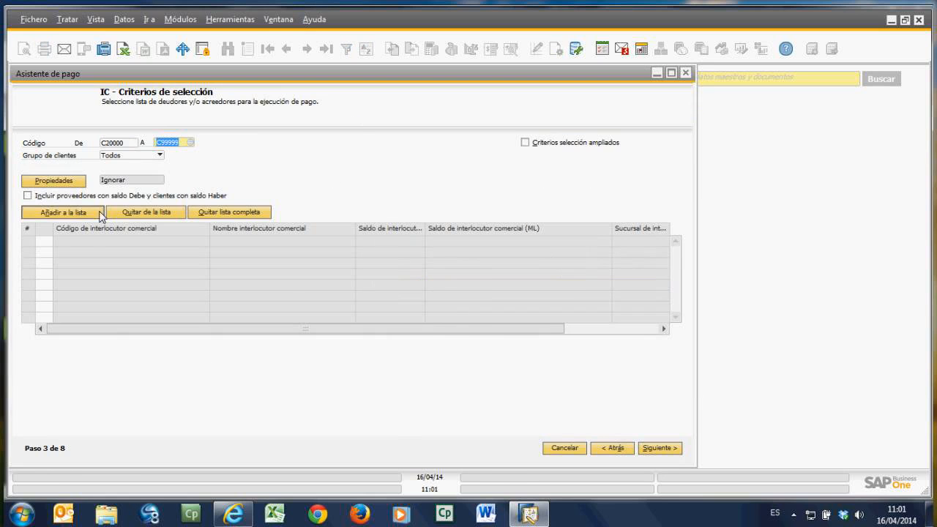
left_click(101, 212)
left_click(659, 448)
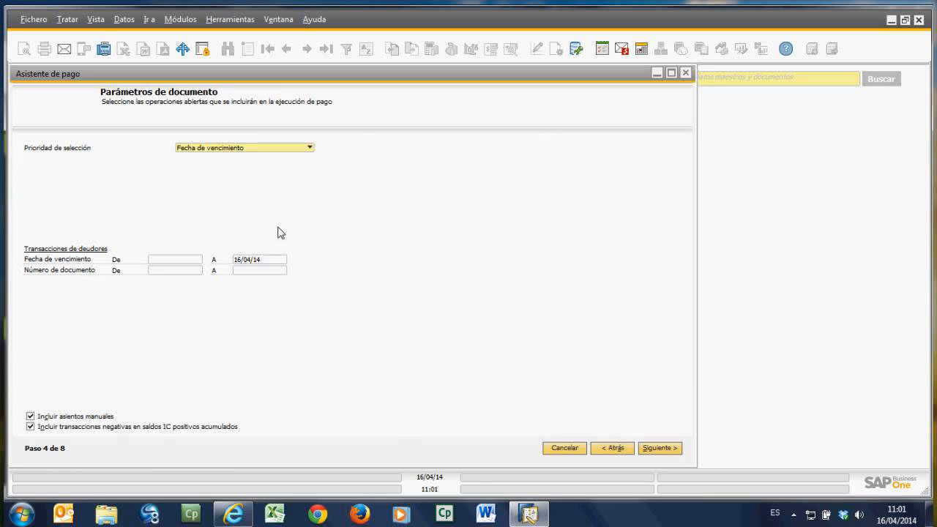
Step: Accept the document parameters without a document number range, and select the Transf_cobro payment method for the run
left_click(250, 271)
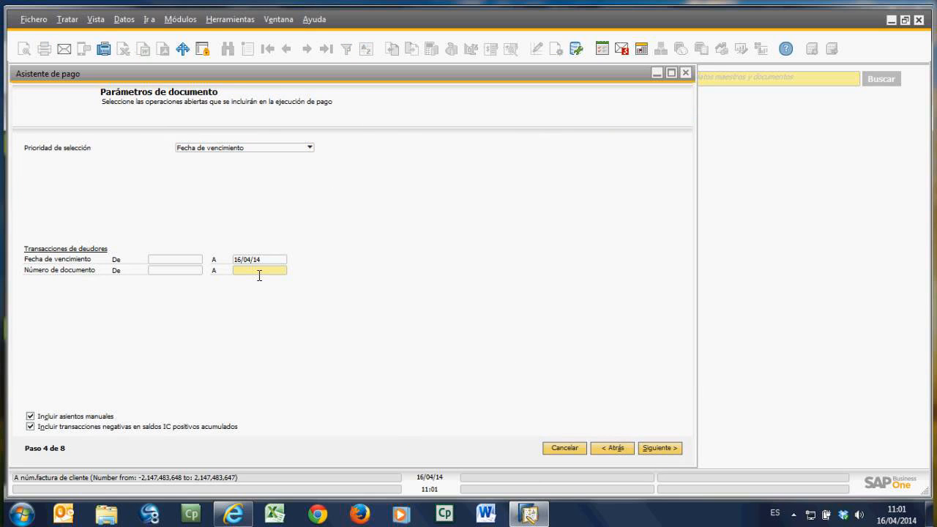
left_click(652, 448)
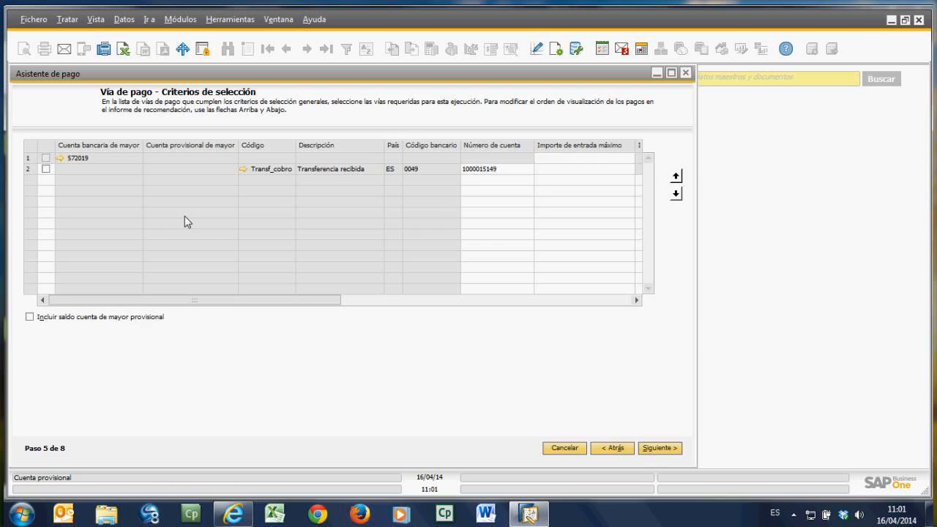
left_click(46, 169)
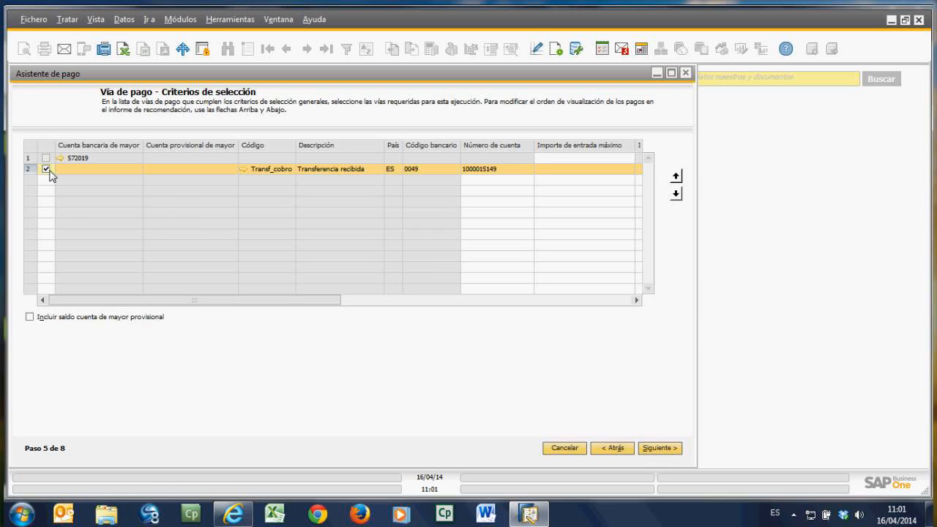
left_click(658, 449)
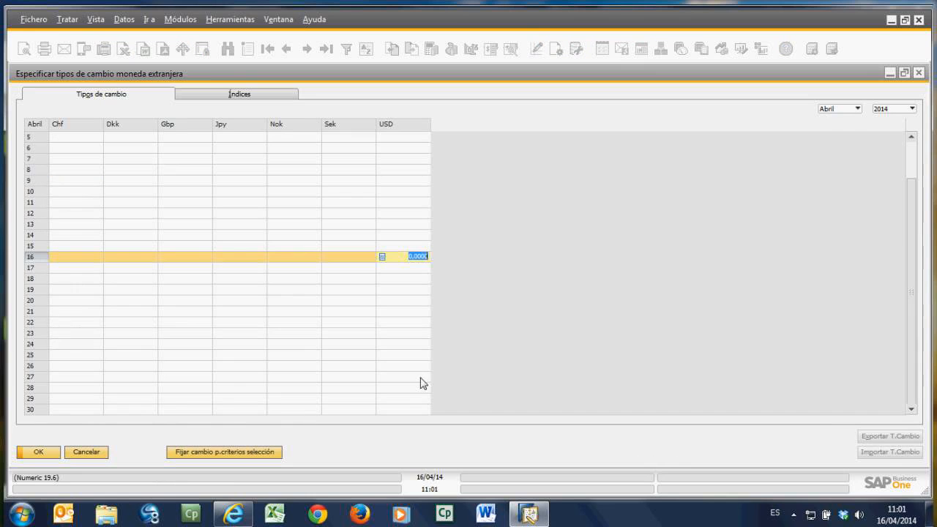
Step: Set the 16 April 2014 exchange rates for USD and Gbp to 1, and review the columns of the Informe de recomendación
type("6")
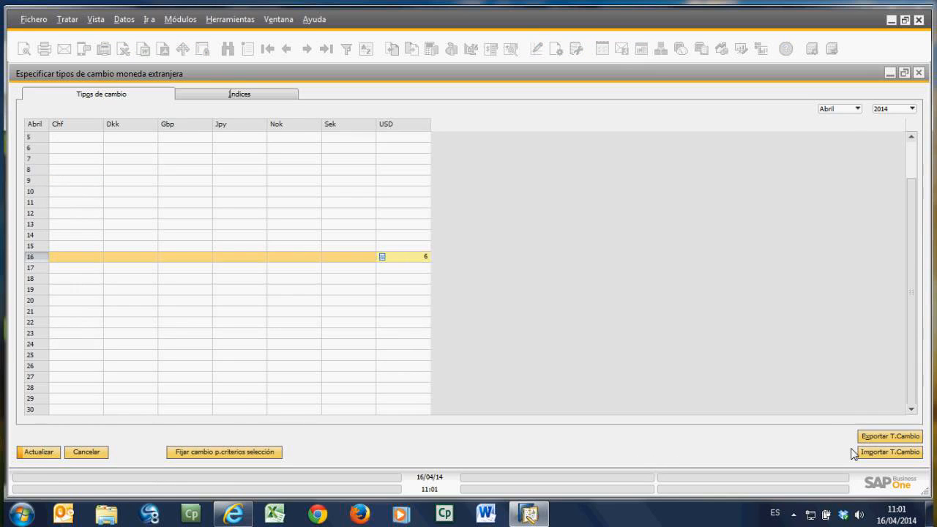
key("BackSpace")
type("1")
left_click(50, 453)
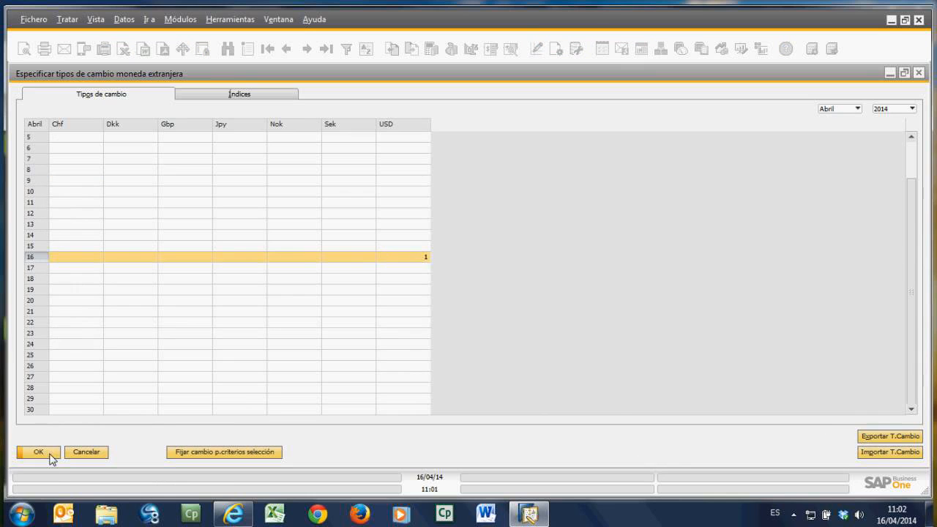
left_click(51, 454)
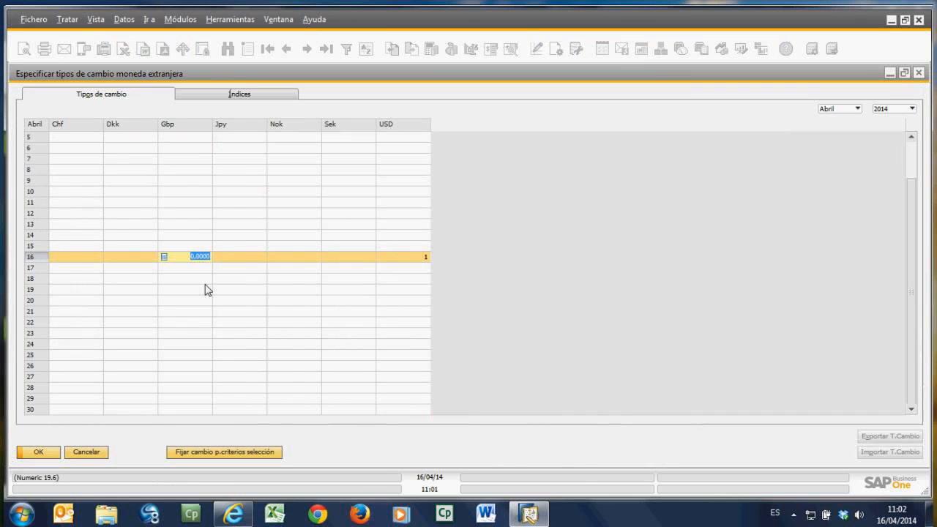
type("1")
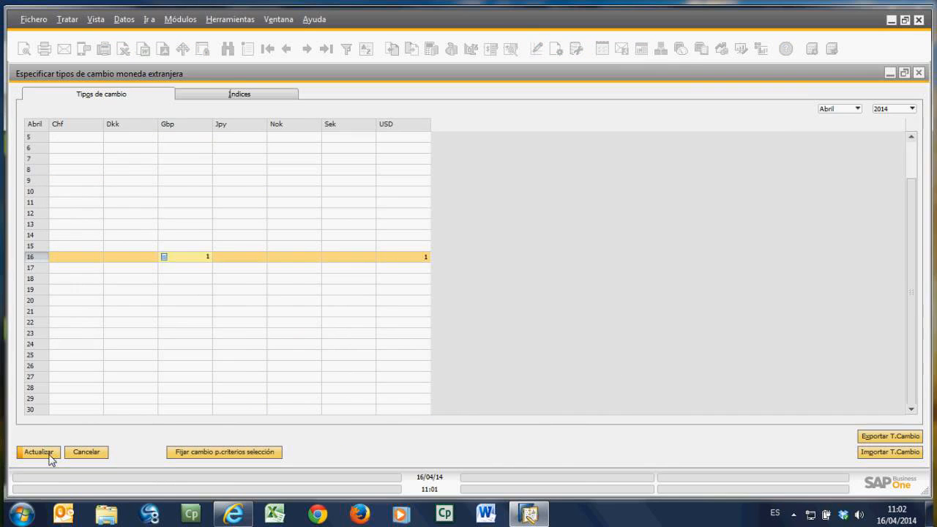
left_click(49, 453)
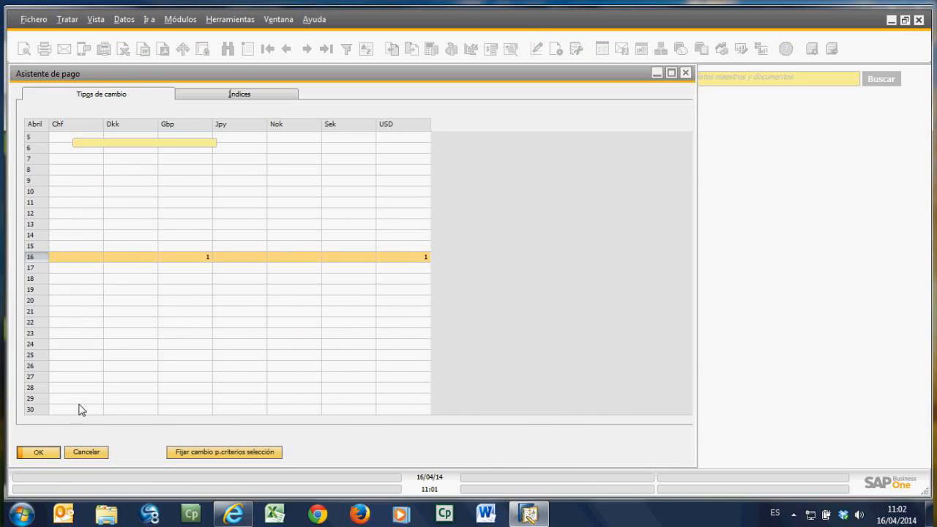
left_click(39, 453)
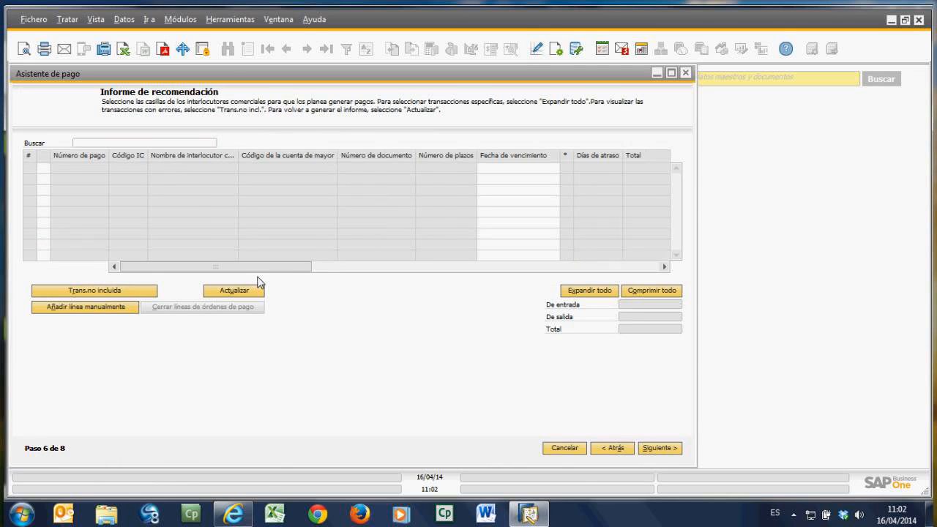
left_click_drag(261, 266, 291, 268)
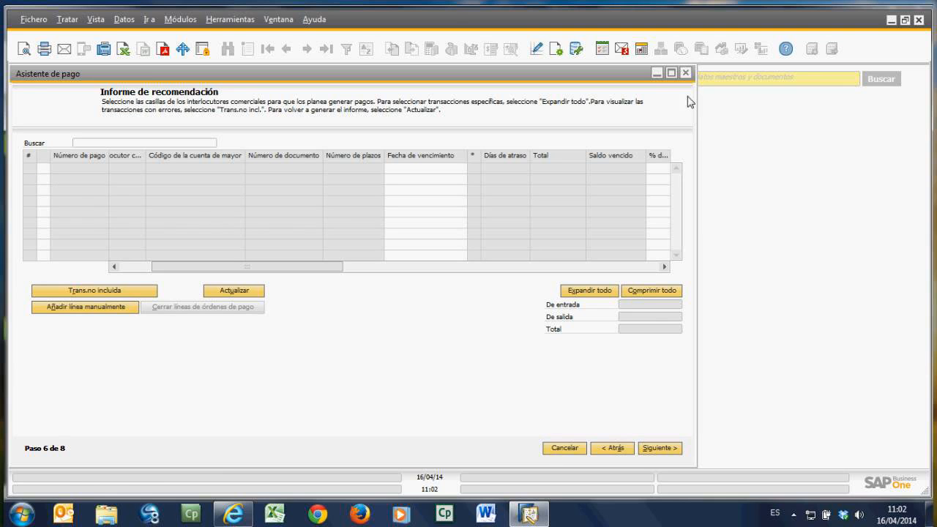
Step: Close the payment wizard, look up the last registered customer collection in Cobros, and close it
left_click(686, 74)
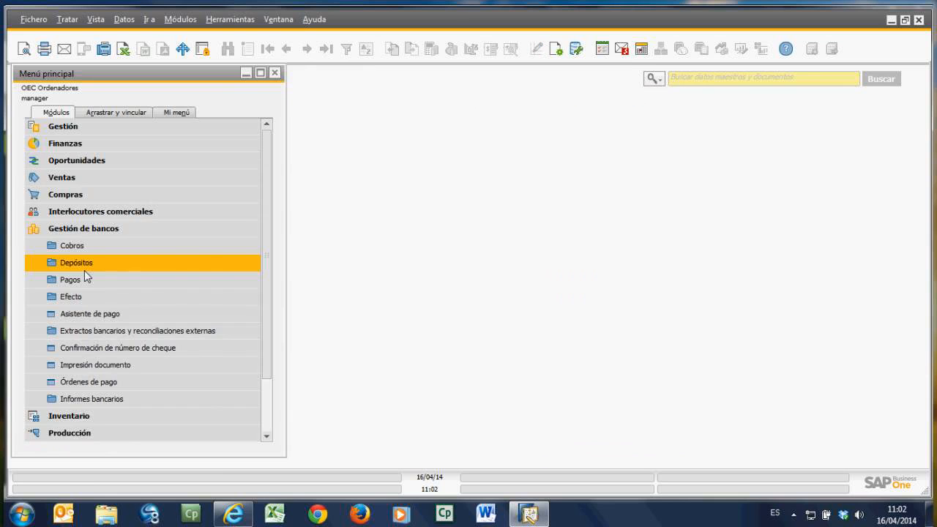
left_click(71, 245)
left_click(93, 262)
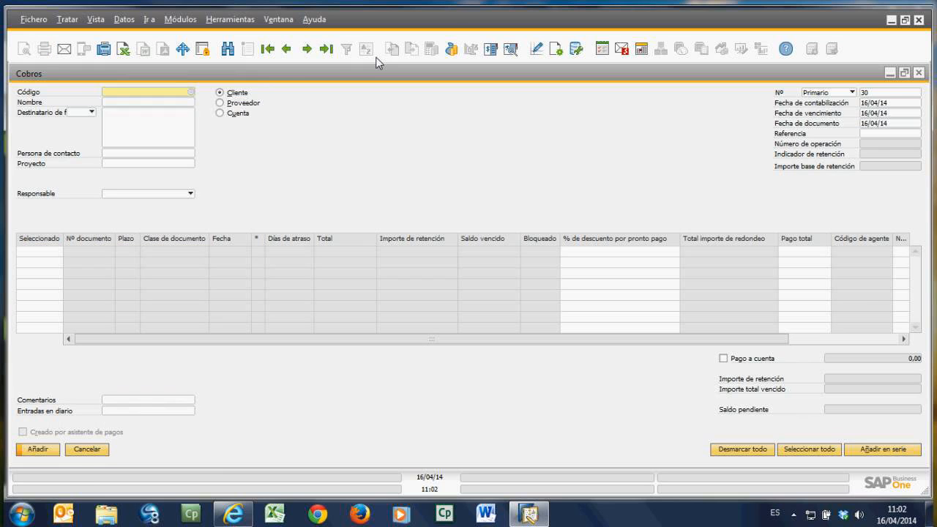
left_click(327, 49)
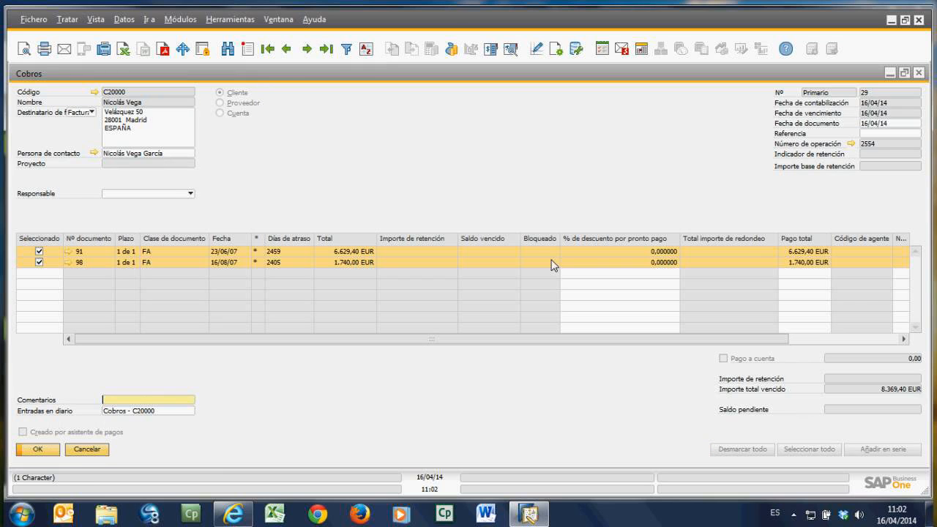
left_click(86, 449)
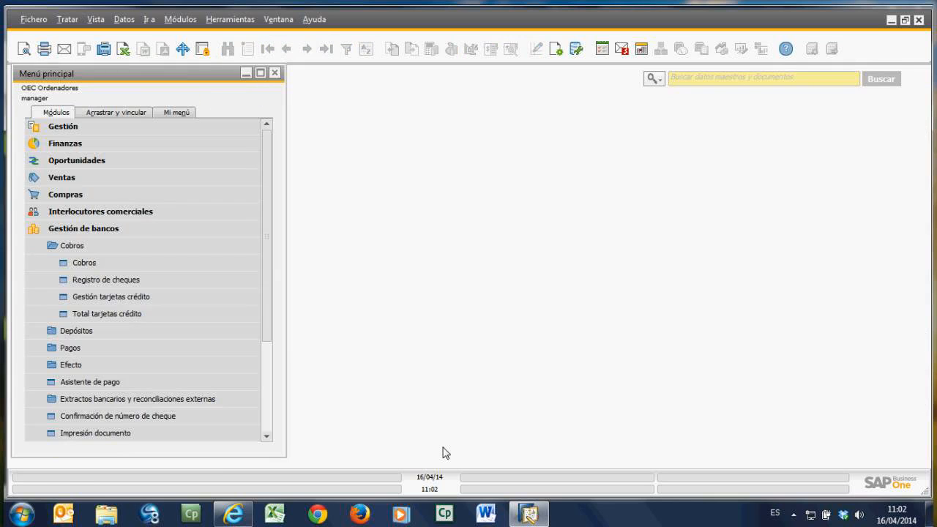
left_click(232, 515)
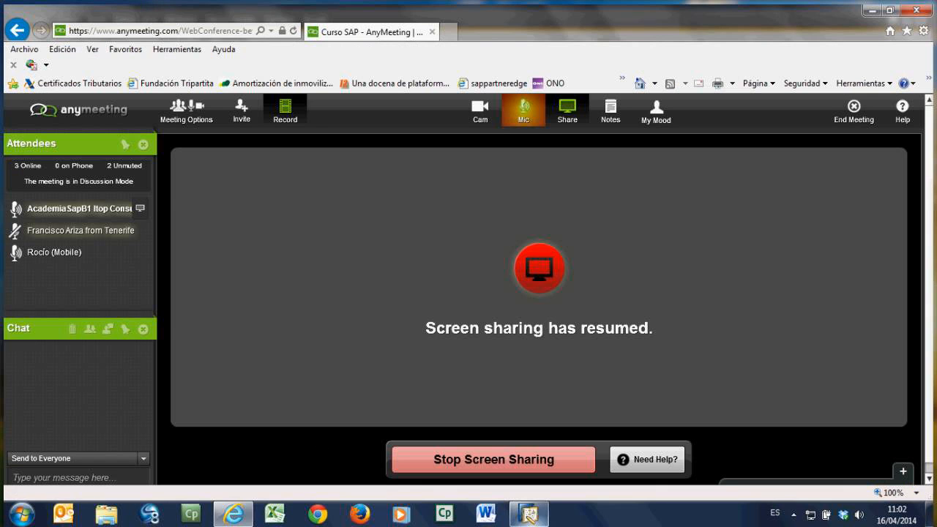
left_click(529, 514)
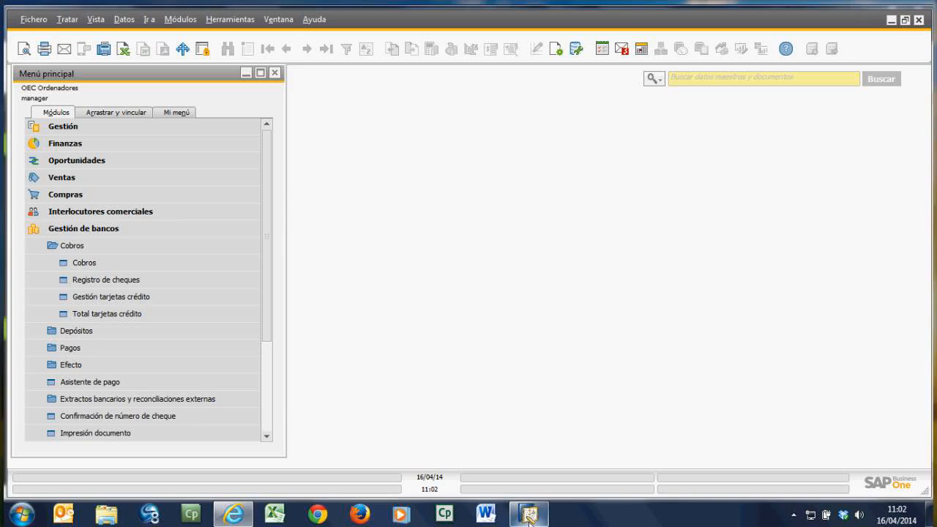
left_click(104, 229)
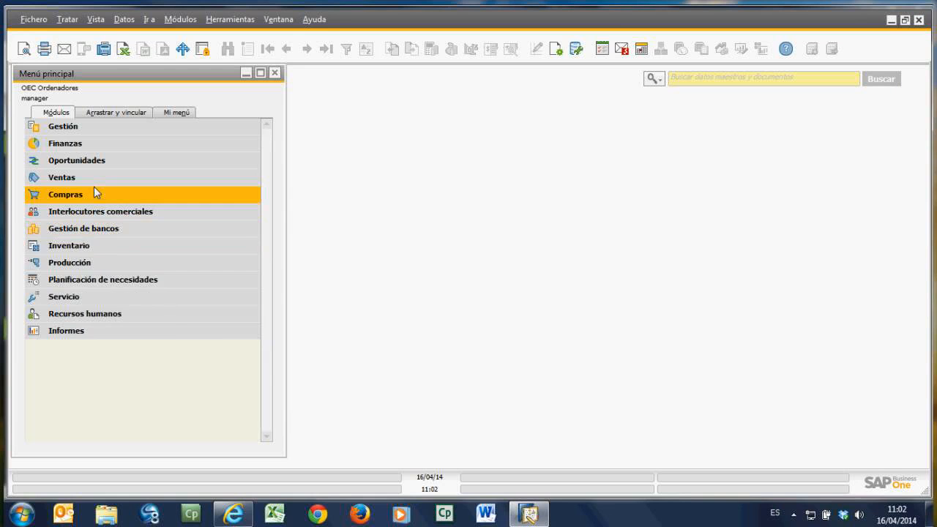
left_click(95, 230)
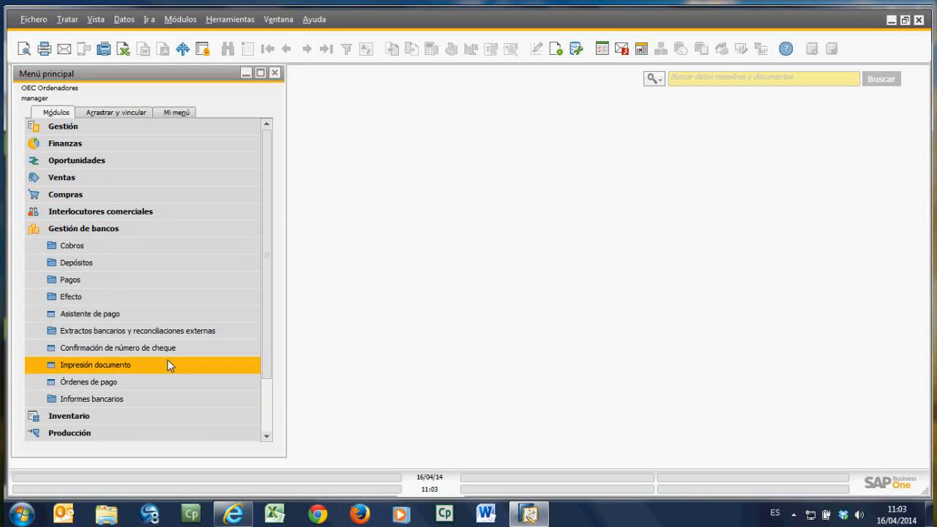
Step: Look up the last registered collection in Cobros and review its bank transfer payment means
left_click(94, 257)
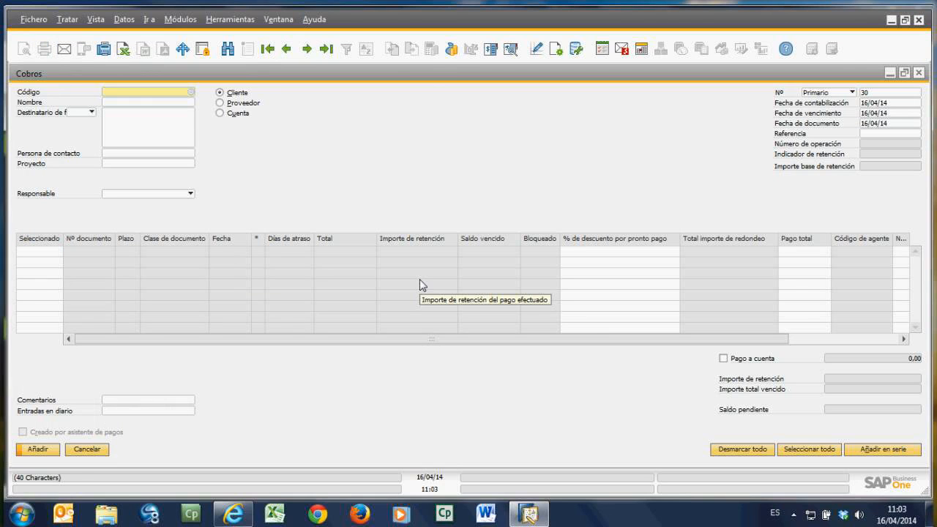
left_click(321, 54)
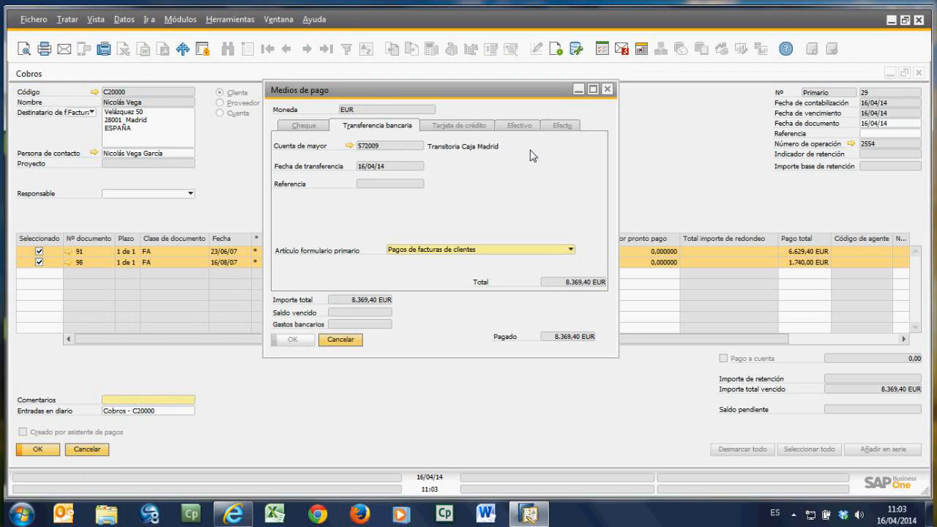
left_click(607, 90)
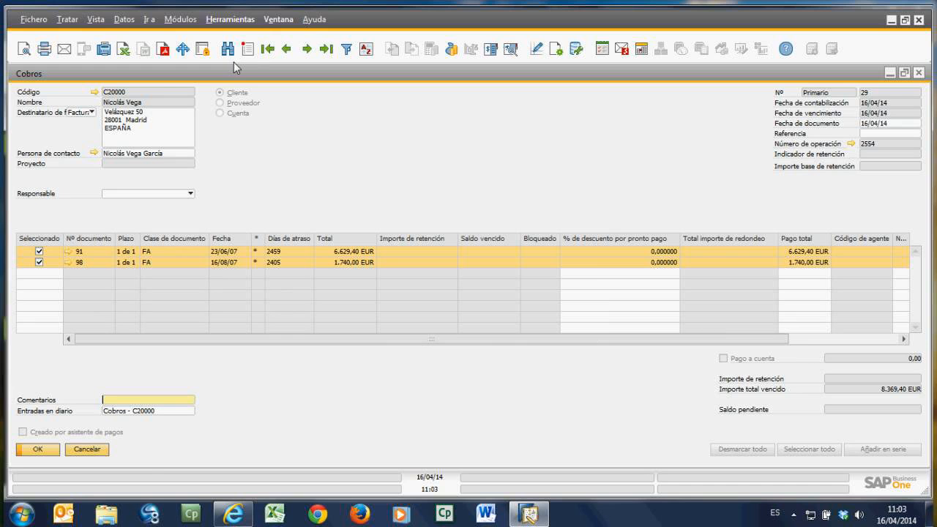
Step: Start a new customer collection for the fourth listed customer and select the first open invoice for payment
left_click(249, 49)
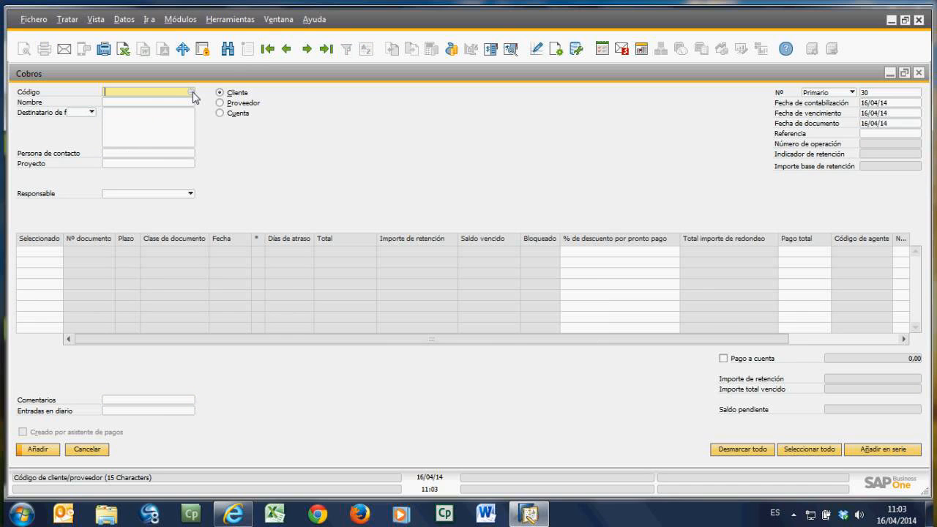
left_click(192, 92)
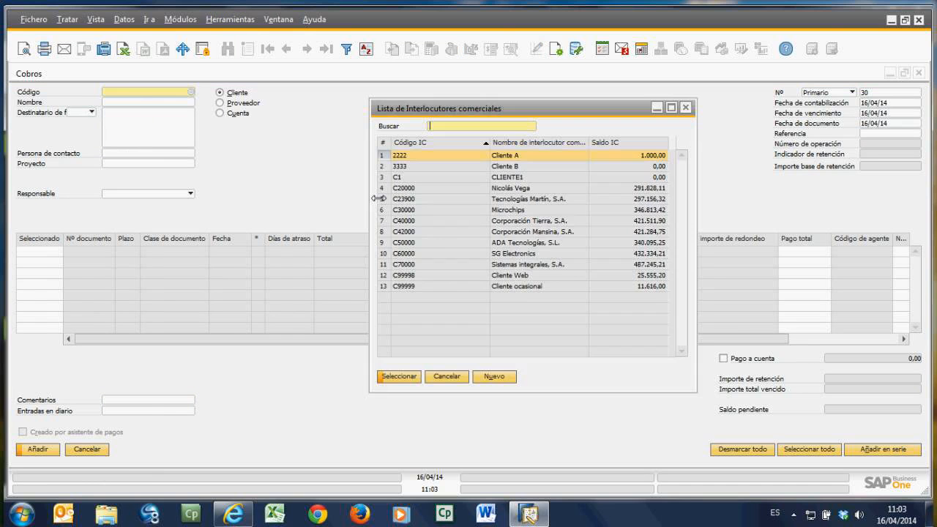
double_click(399, 188)
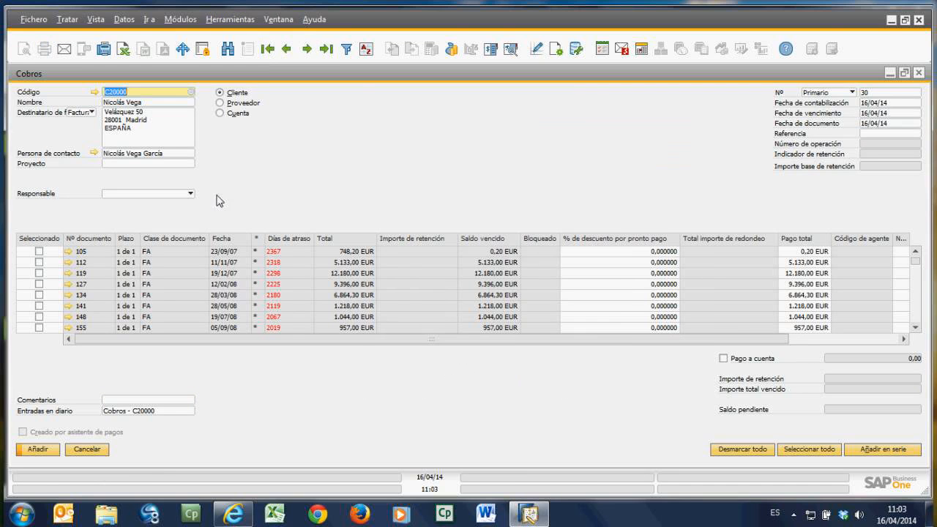
left_click(40, 251)
Step: Set the payment means to Efecto with payment method Recibo_cobro, covering the full overdue balance as its total
left_click(452, 49)
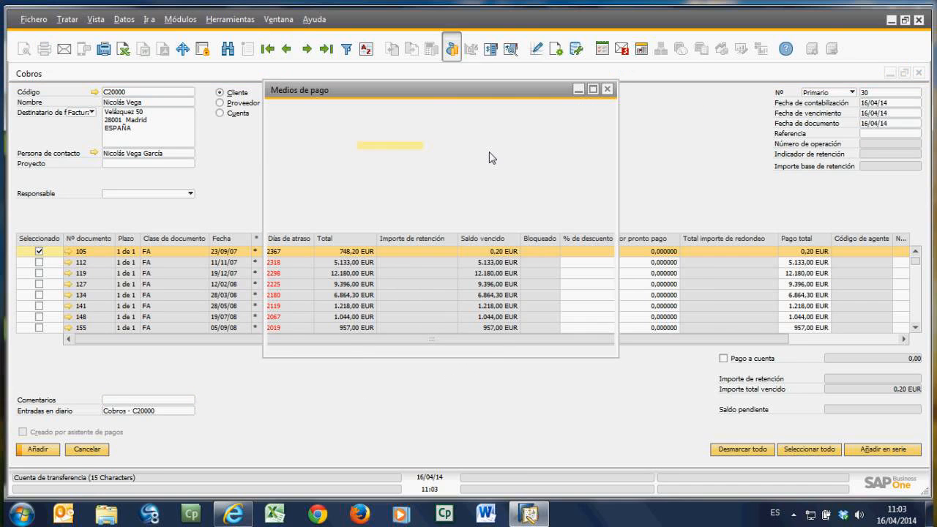
left_click(562, 128)
left_click(423, 193)
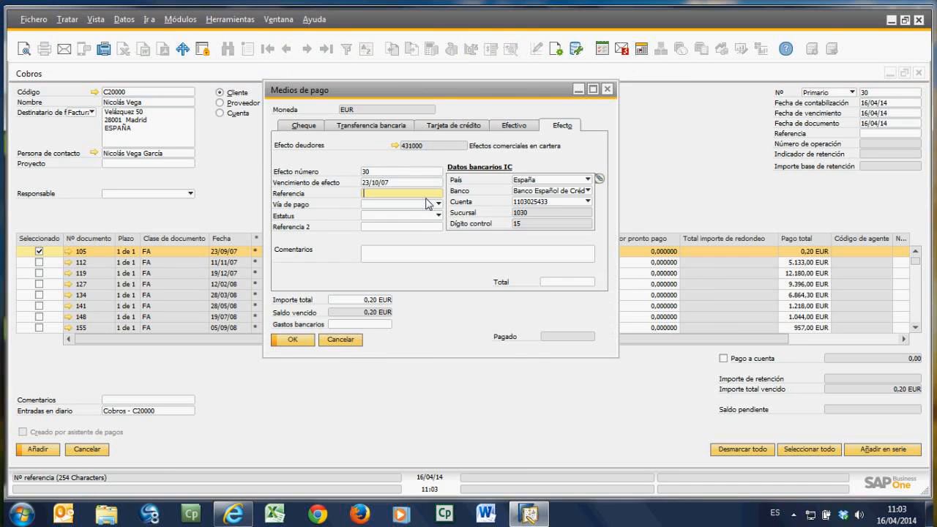
left_click(424, 204)
left_click(417, 216)
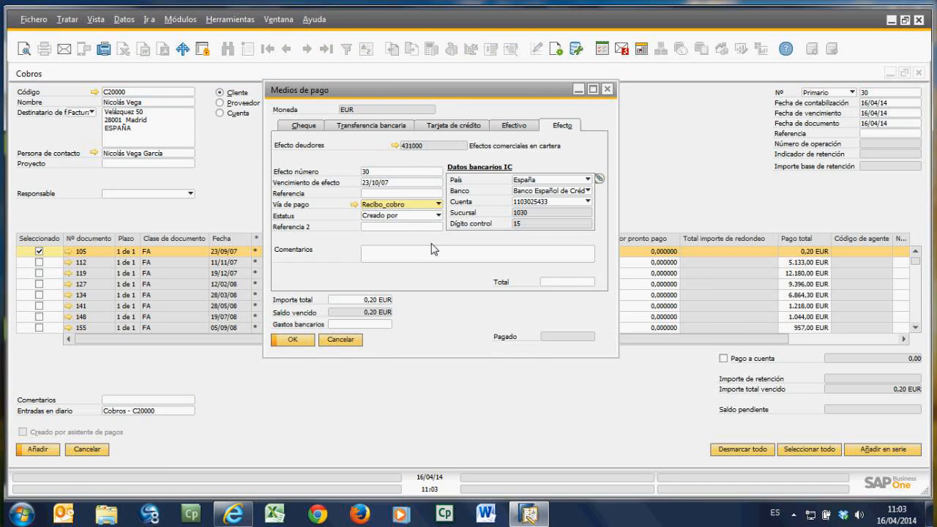
right_click(546, 284)
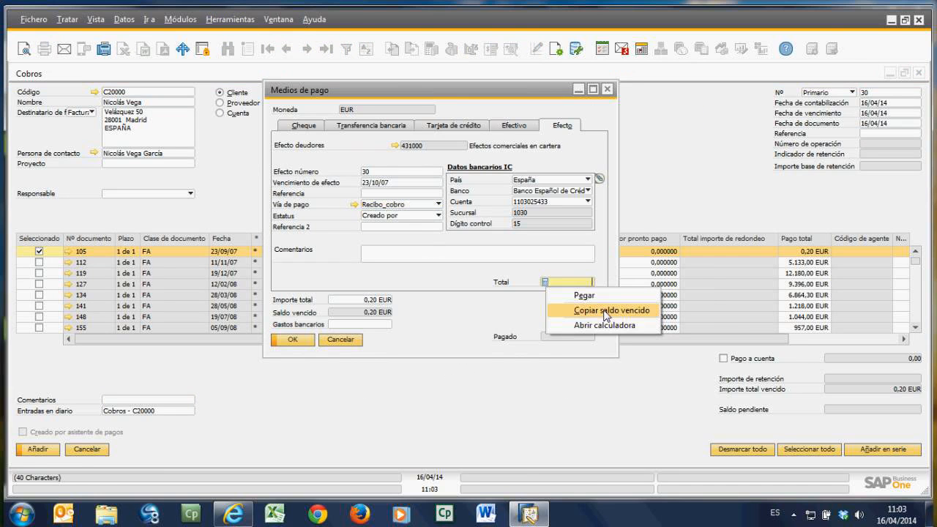
left_click(605, 310)
left_click(302, 342)
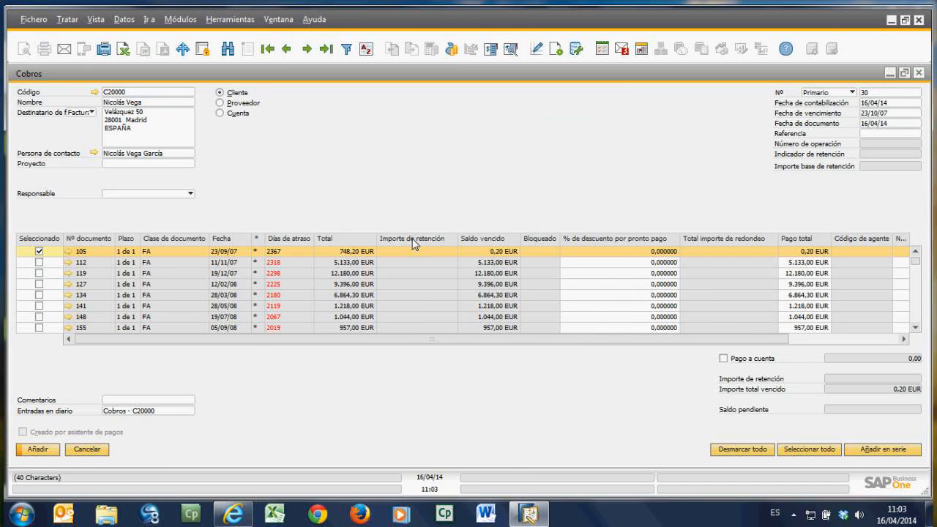
Step: Add the collection, confirm its creation, and close the Cobros form
left_click(36, 449)
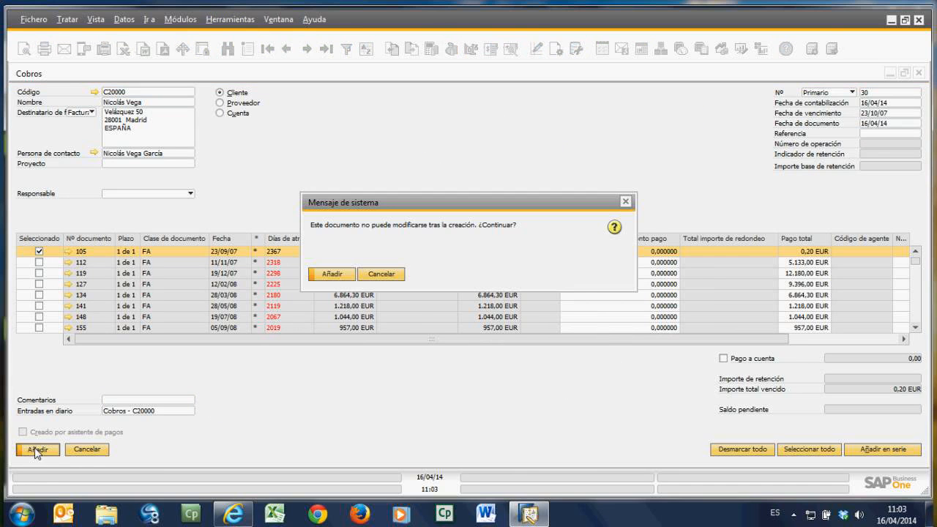
left_click(338, 278)
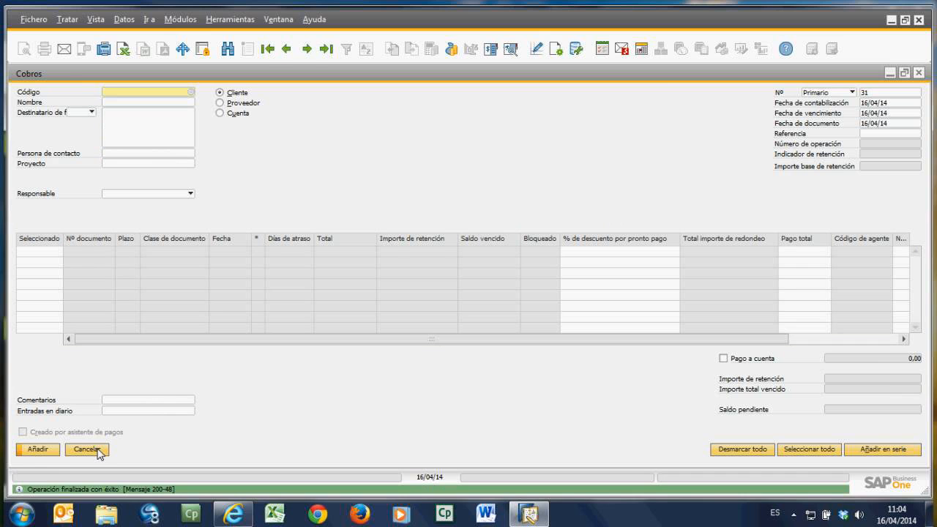
left_click(86, 449)
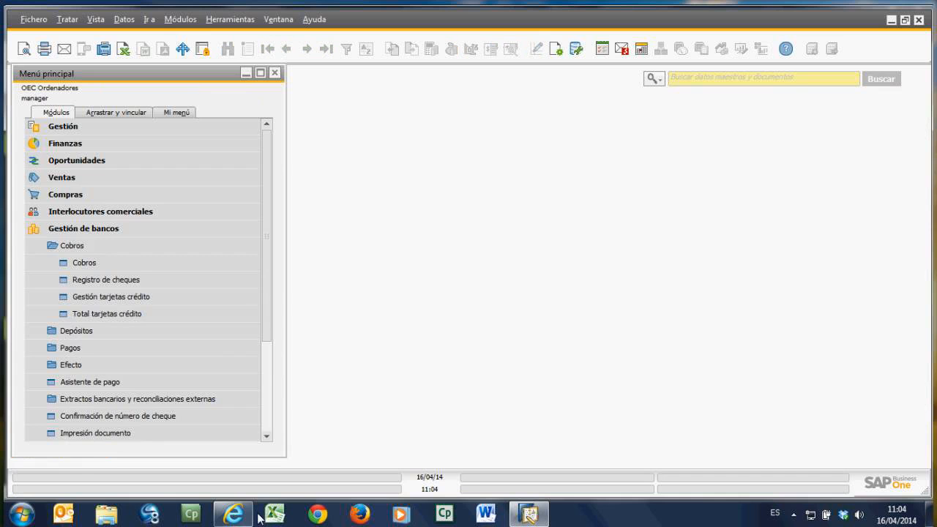
Step: Open Gestión de efectos for Cobros with status Todos and payment method Recibo_cobro
left_click(135, 250)
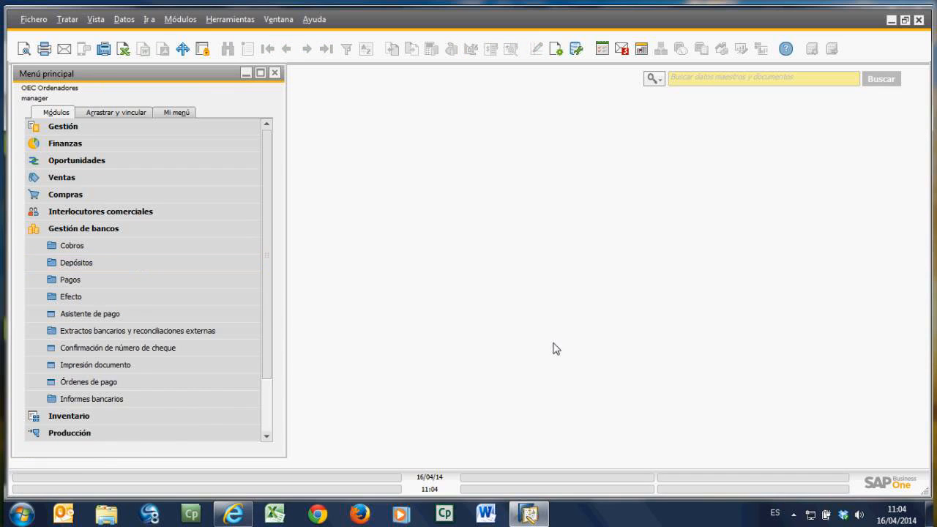
left_click(93, 296)
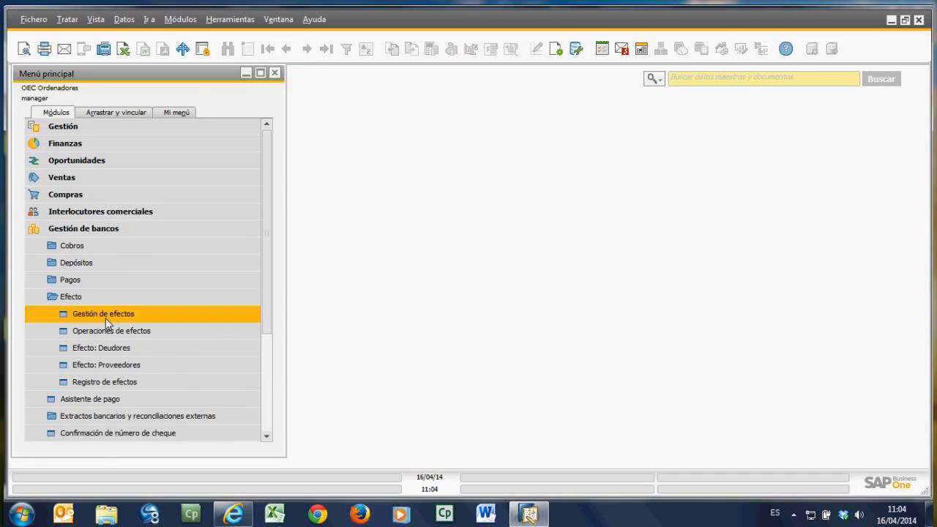
left_click(106, 320)
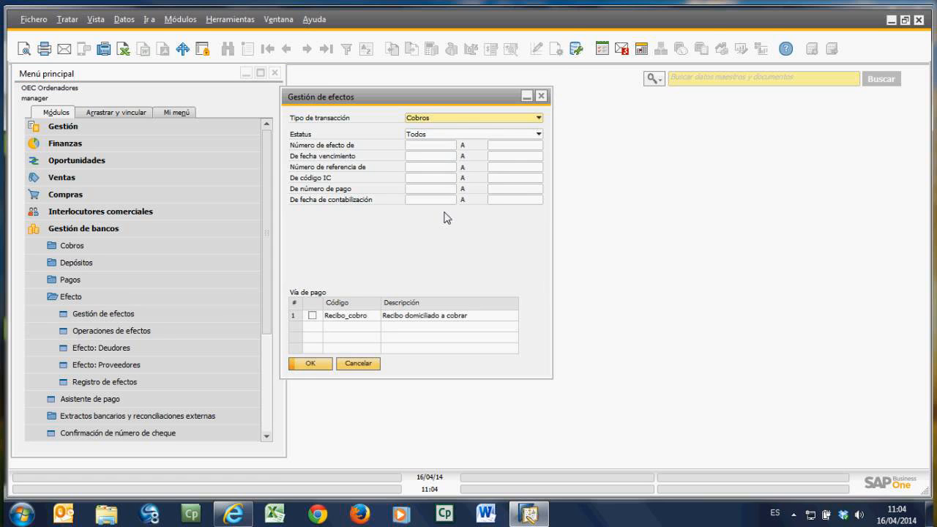
left_click(69, 273)
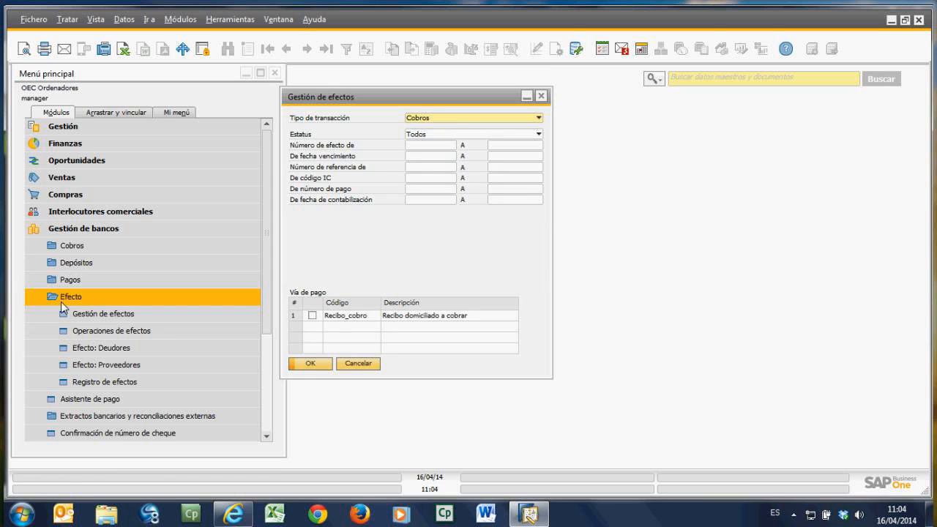
left_click(313, 315)
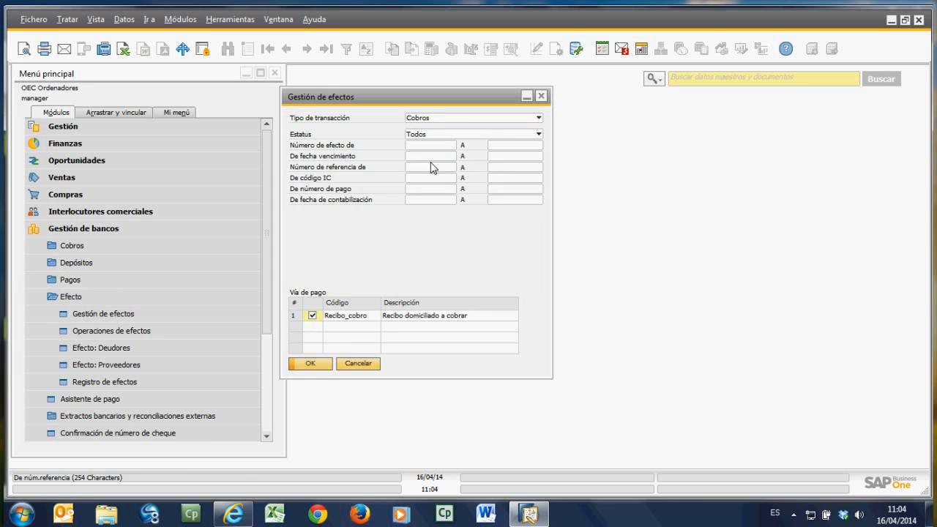
left_click(310, 363)
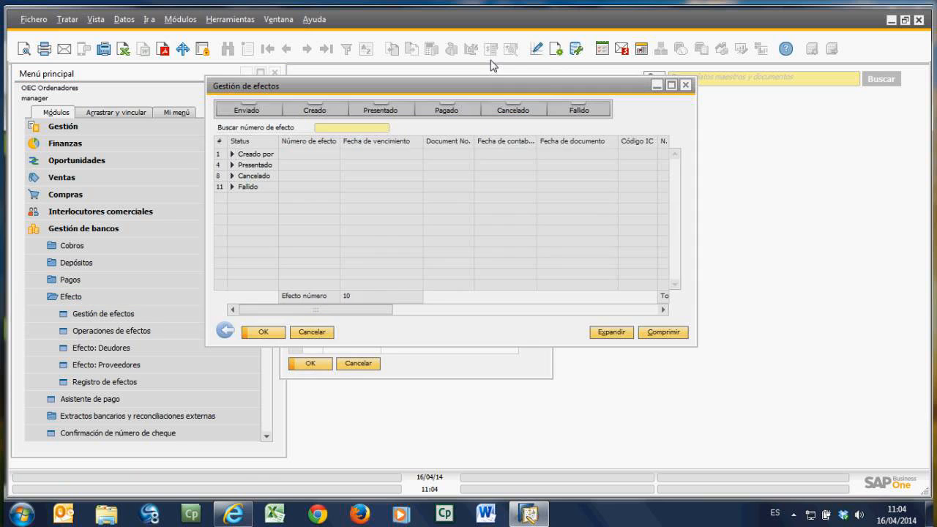
Step: Maximize the bill management window and review the bills of exchange under the Creado, Presentado and Pagado statuses
left_click(671, 86)
left_click(111, 98)
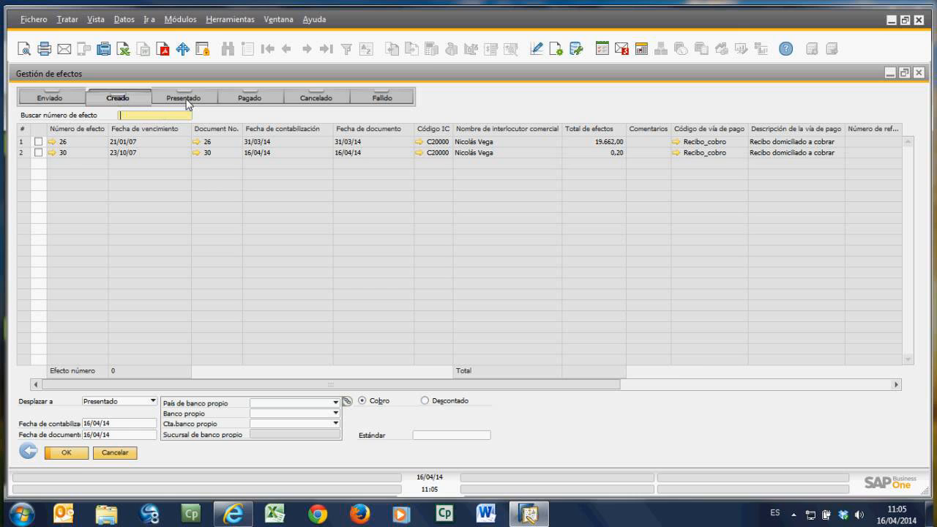
left_click(187, 103)
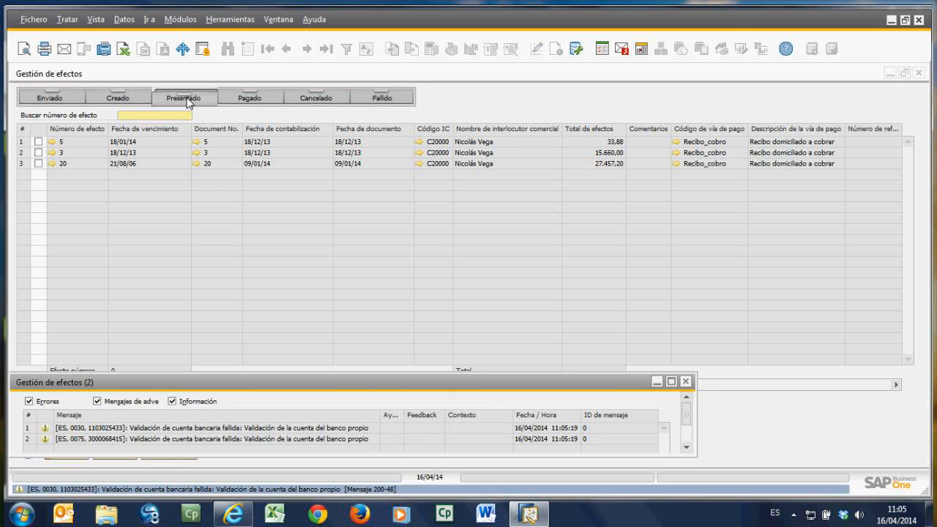
left_click(686, 382)
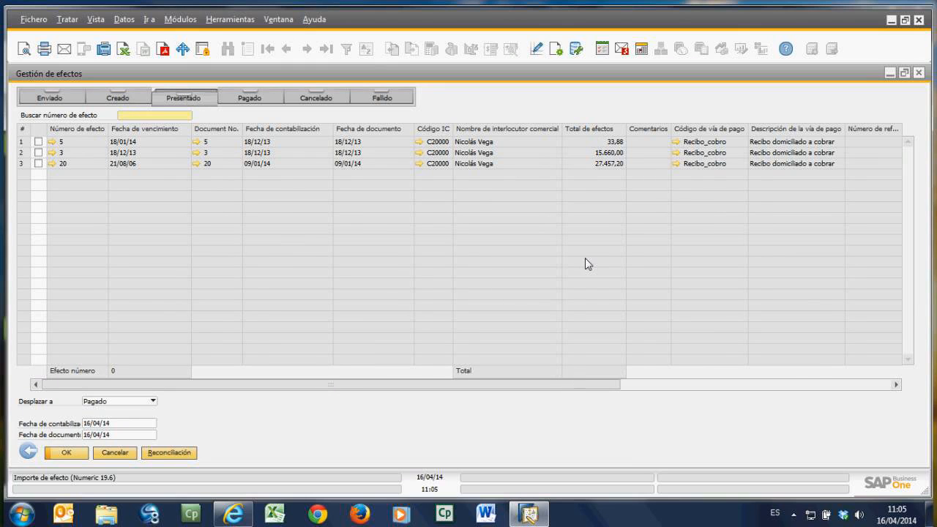
left_click(252, 100)
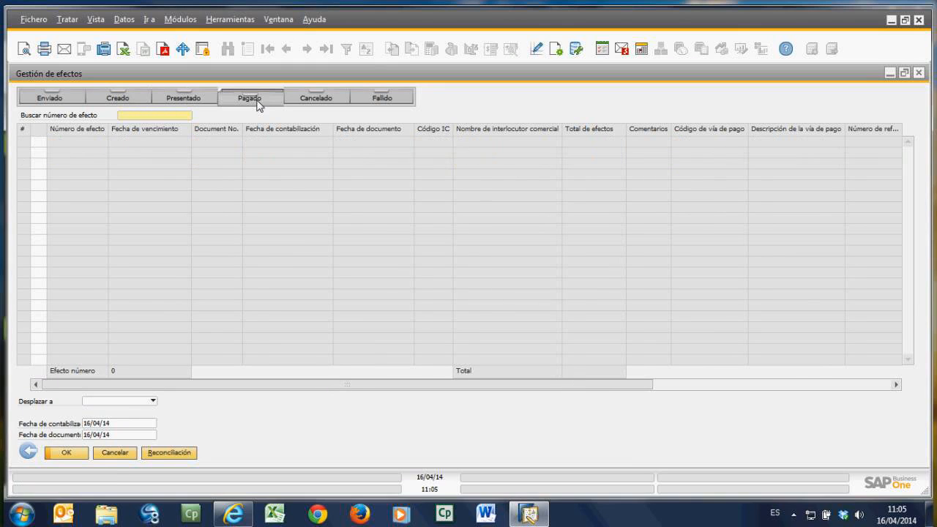
Step: Move created bills 26 and 30 to Presentado as Cobro, with España as own bank country and Banco Popular, S.A. as own bank
left_click(106, 100)
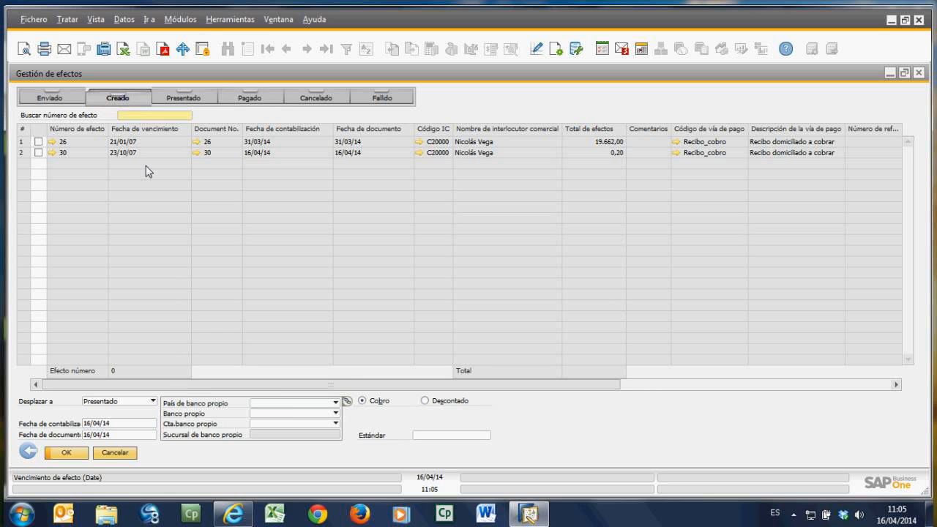
left_click(38, 142)
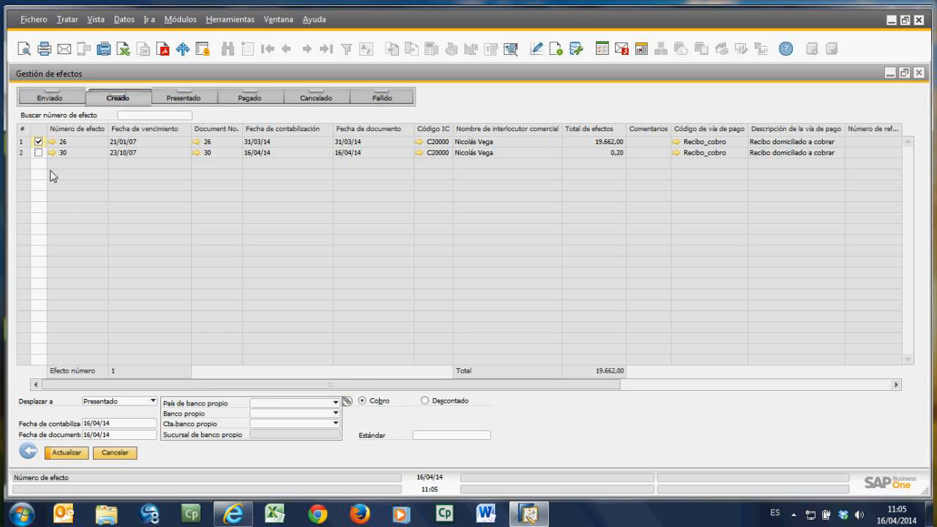
left_click(38, 153)
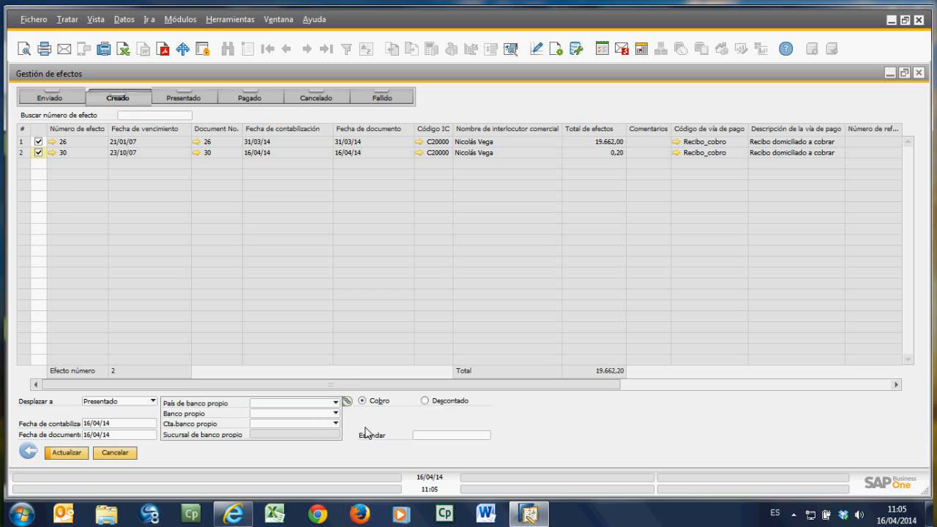
left_click(334, 403)
left_click(311, 424)
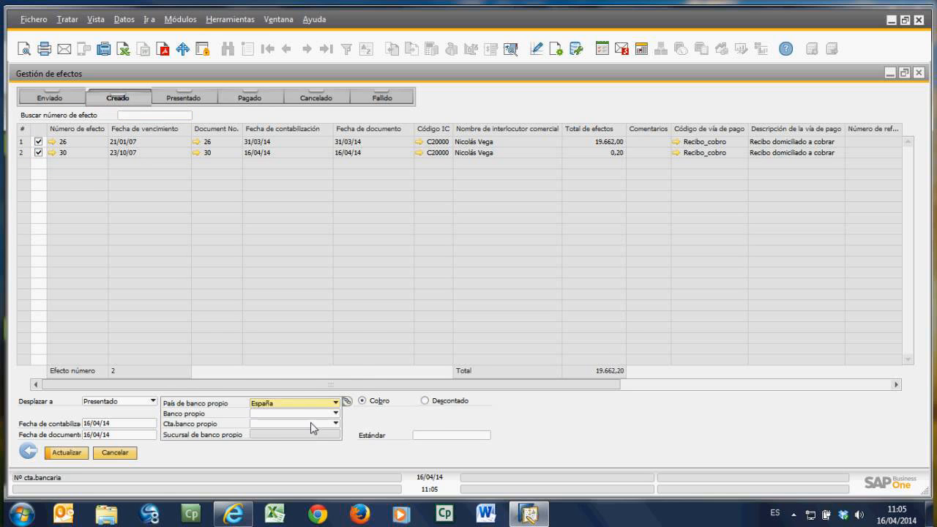
left_click(311, 413)
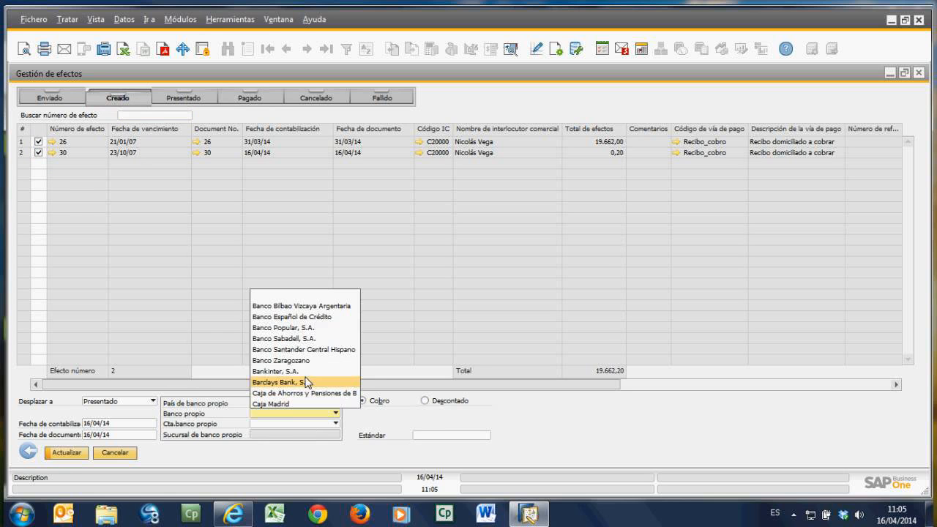
left_click(303, 327)
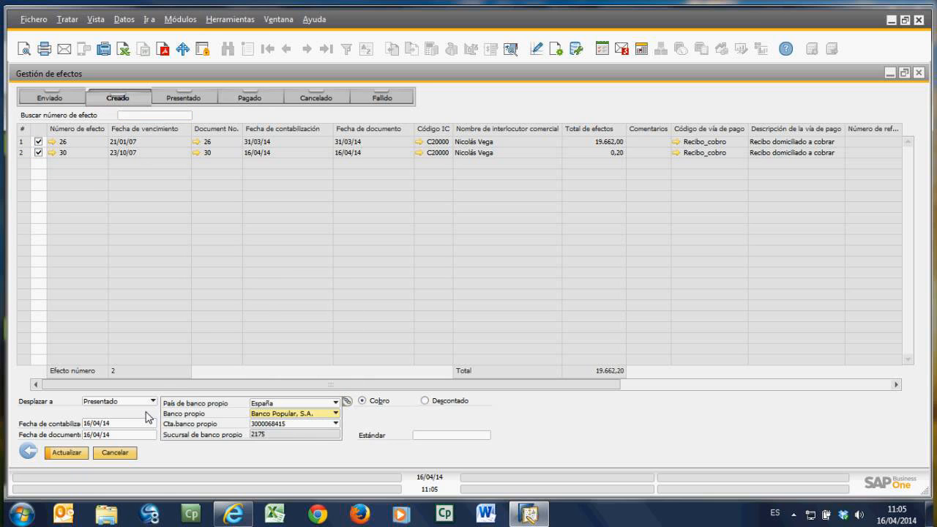
left_click(87, 451)
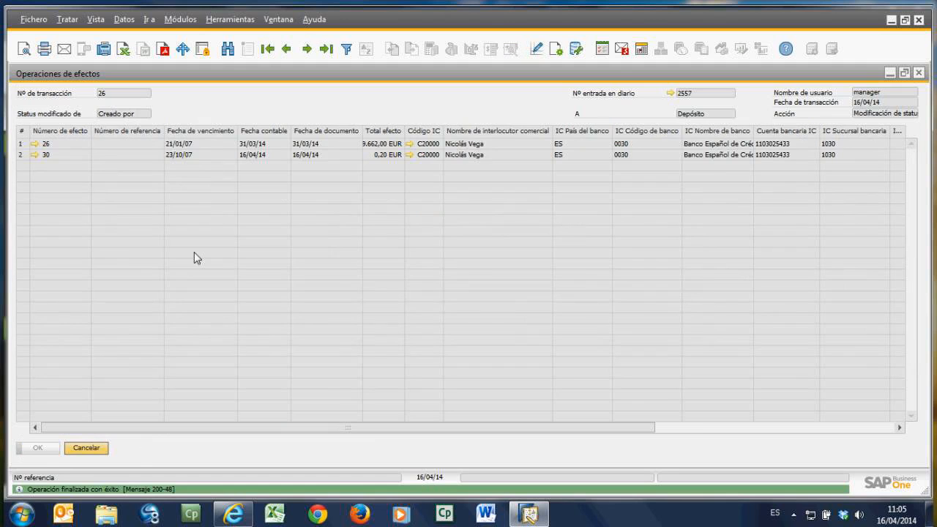
Step: Review the journal entry behind the presentation of bills 26 and 30, closing the entry and the operation window
left_click(670, 93)
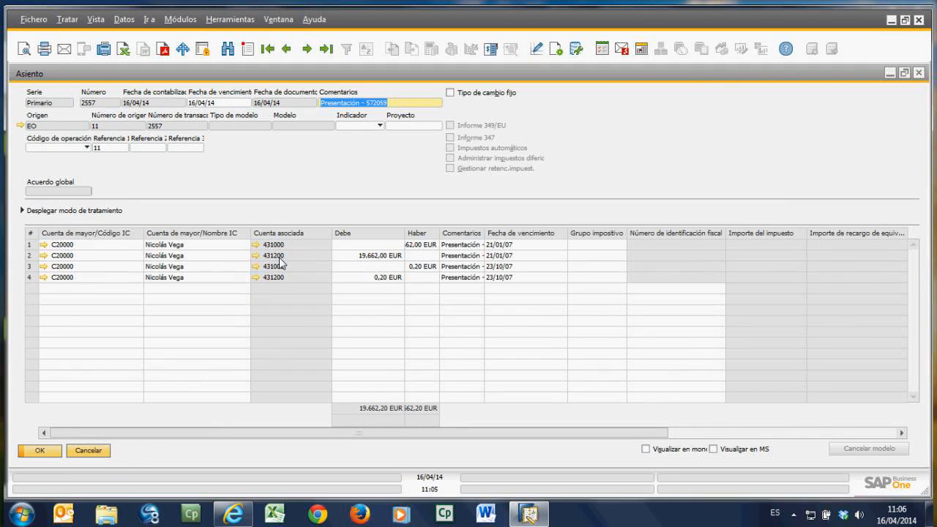
left_click(88, 450)
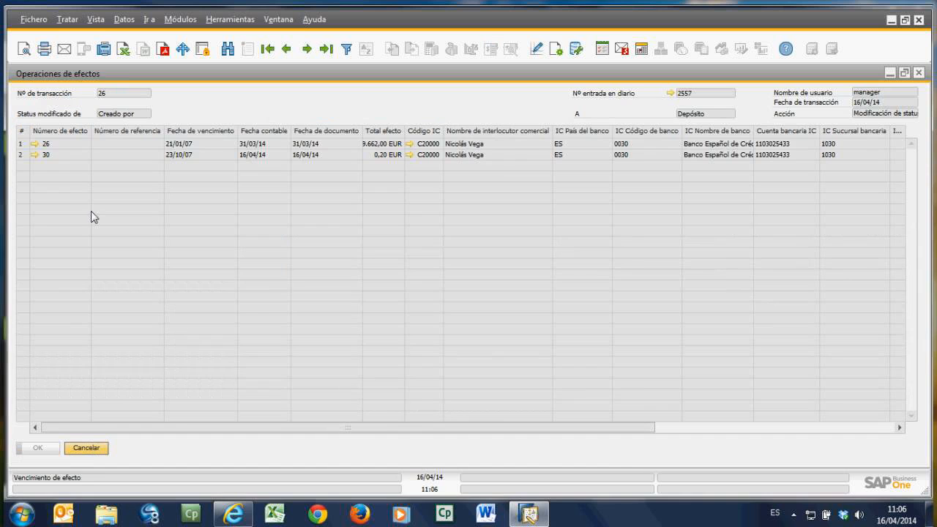
left_click(918, 72)
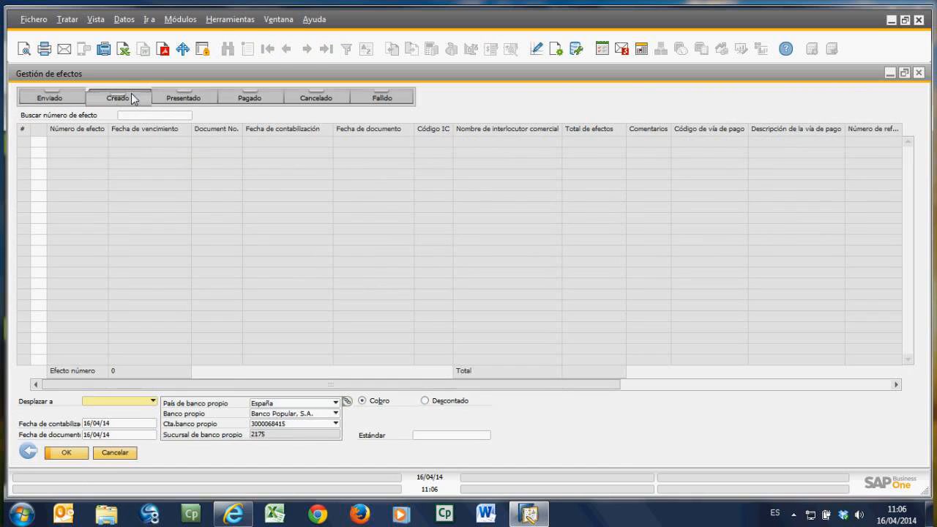
Step: Dismiss the validation messages for the presented bills and move bills 5 and 3 to Pagado
left_click(192, 99)
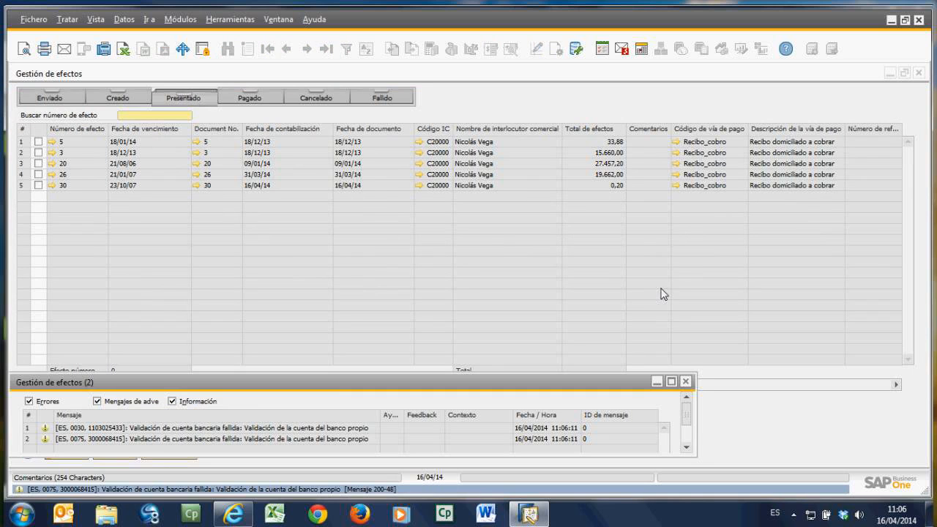
left_click(686, 382)
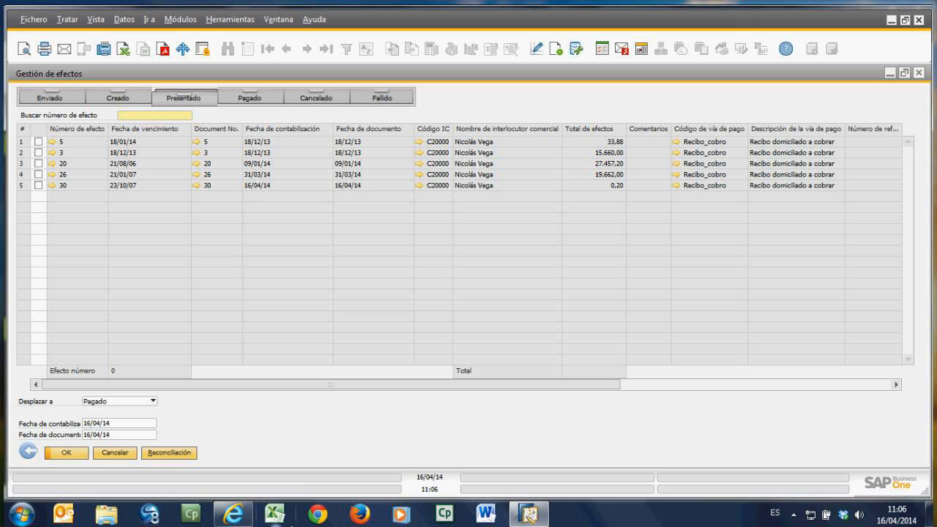
left_click(38, 141)
left_click(38, 152)
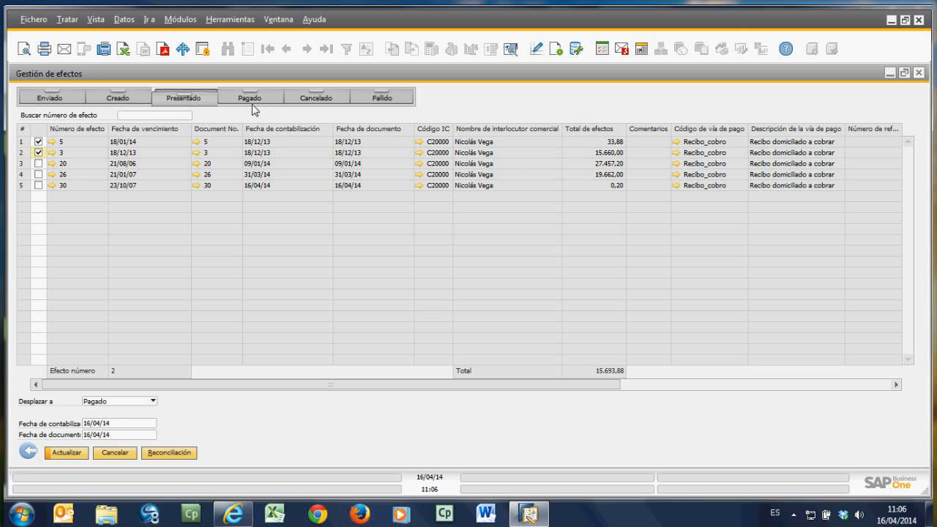
left_click(115, 402)
left_click(115, 402)
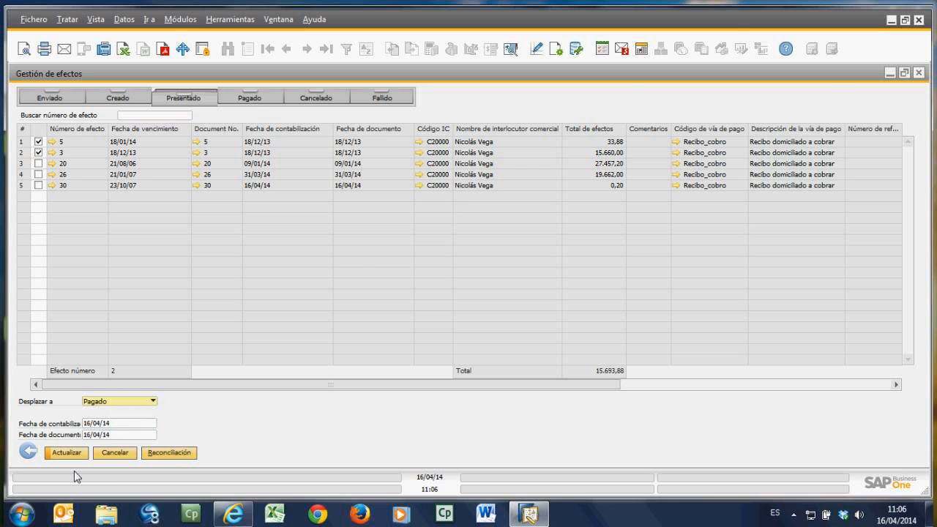
key("Return")
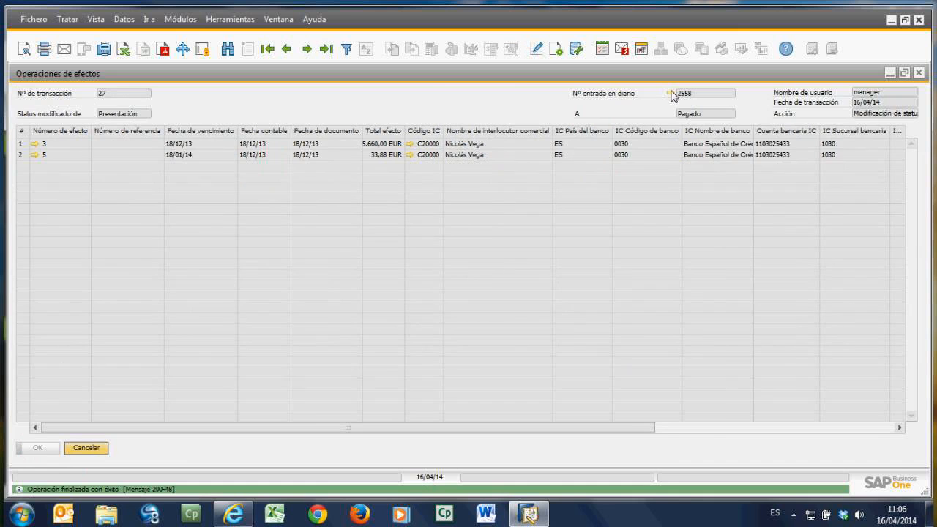
Step: Inspect the journal entry for the payment of bills 3 and 5, and return to the bill management list
left_click(670, 93)
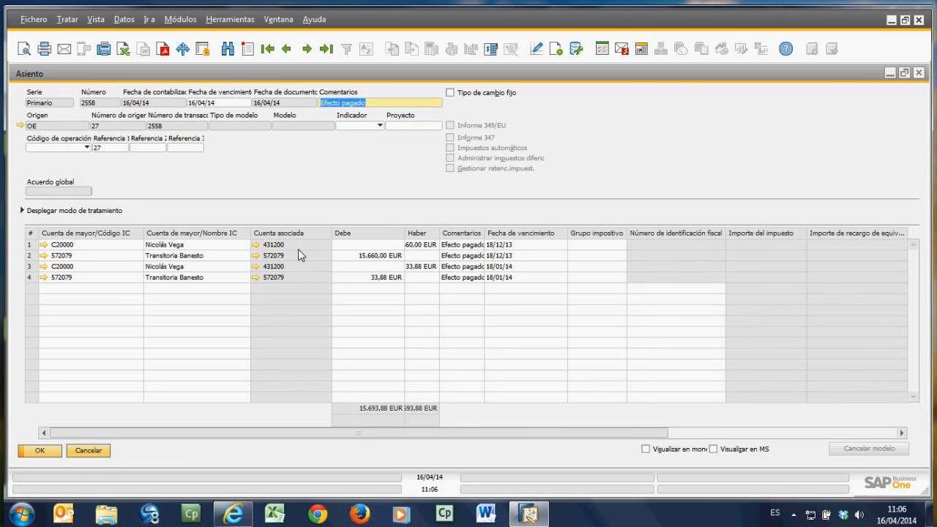
left_click(40, 450)
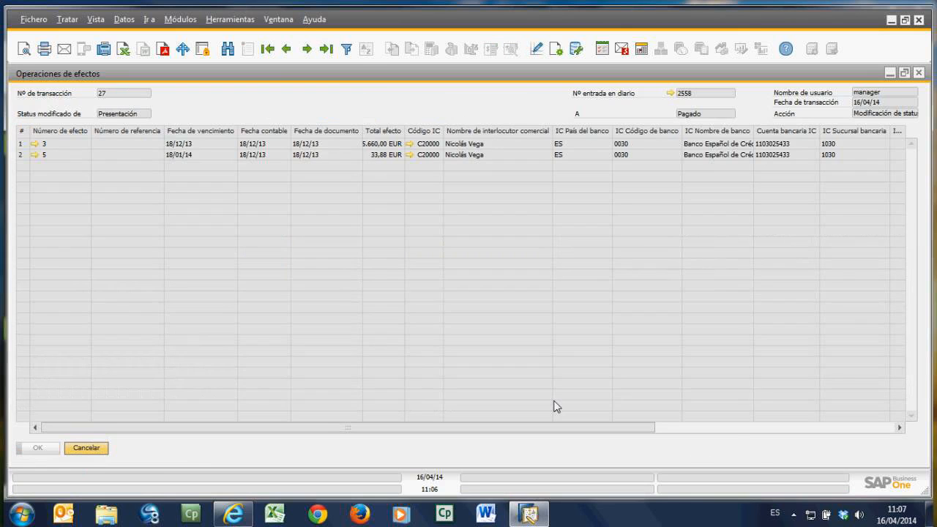
left_click(87, 448)
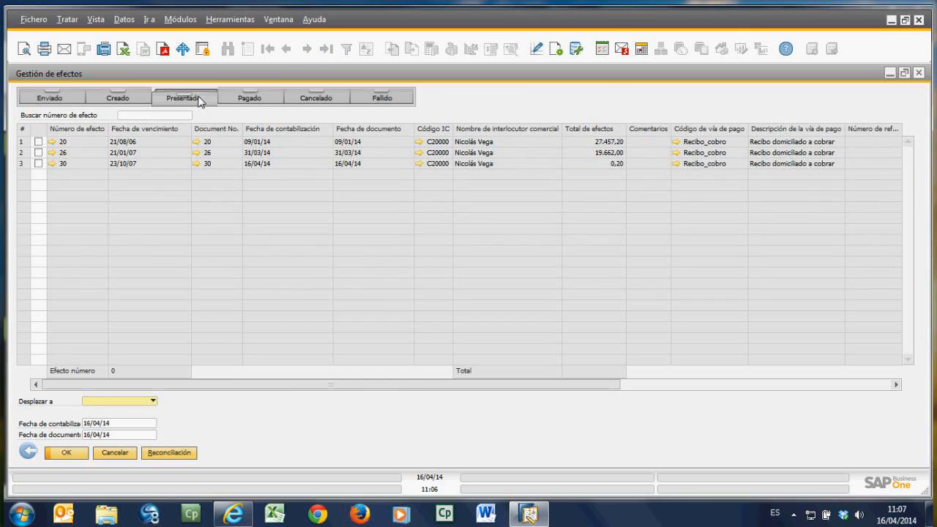
Step: Examine the bills under Pagado and Presentado and the statuses to which each group can be moved
left_click(250, 97)
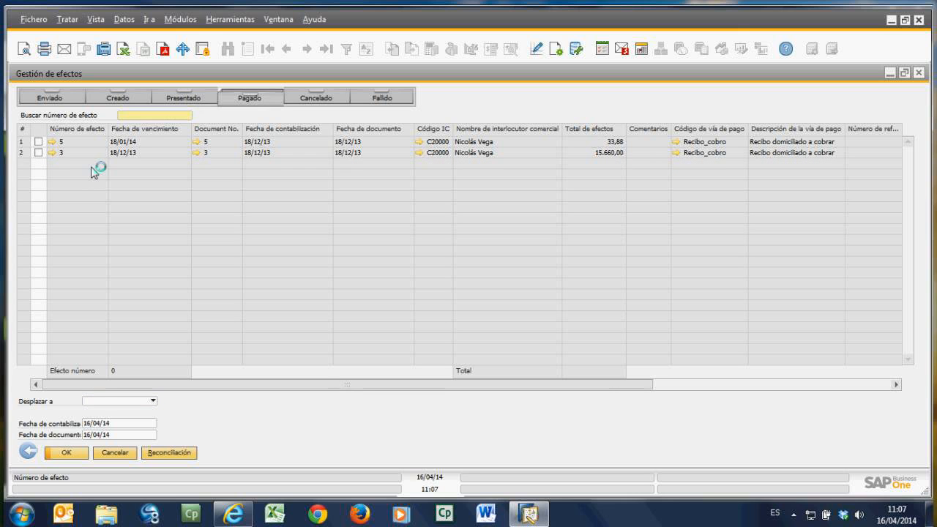
left_click(169, 98)
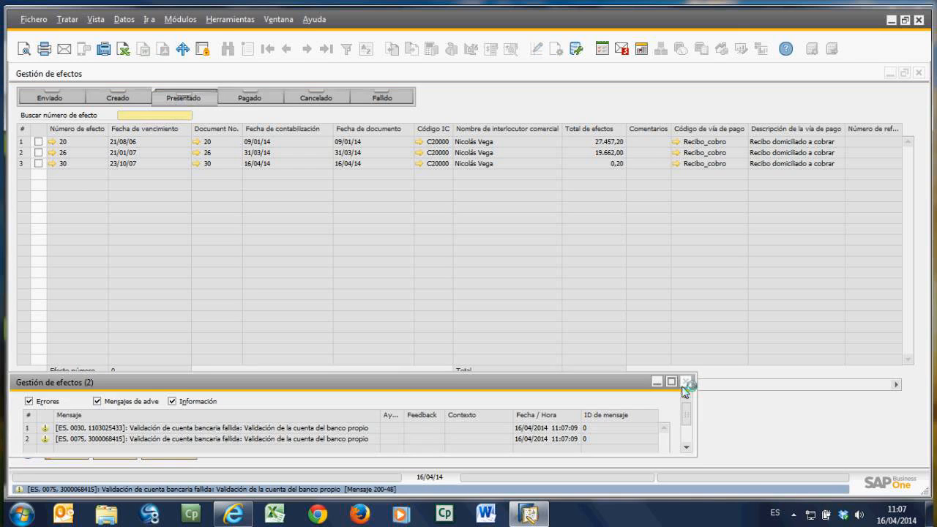
left_click(685, 382)
left_click(251, 96)
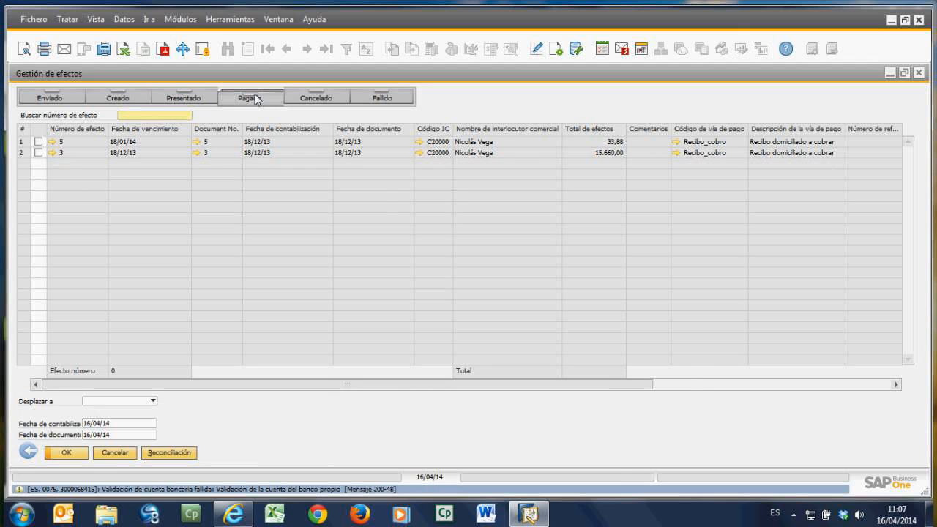
left_click(38, 141)
left_click(146, 399)
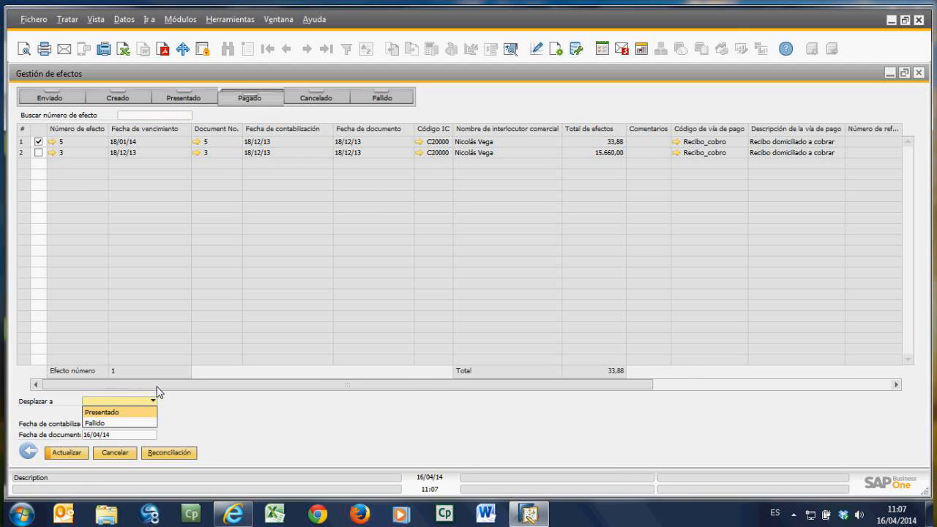
left_click(143, 398)
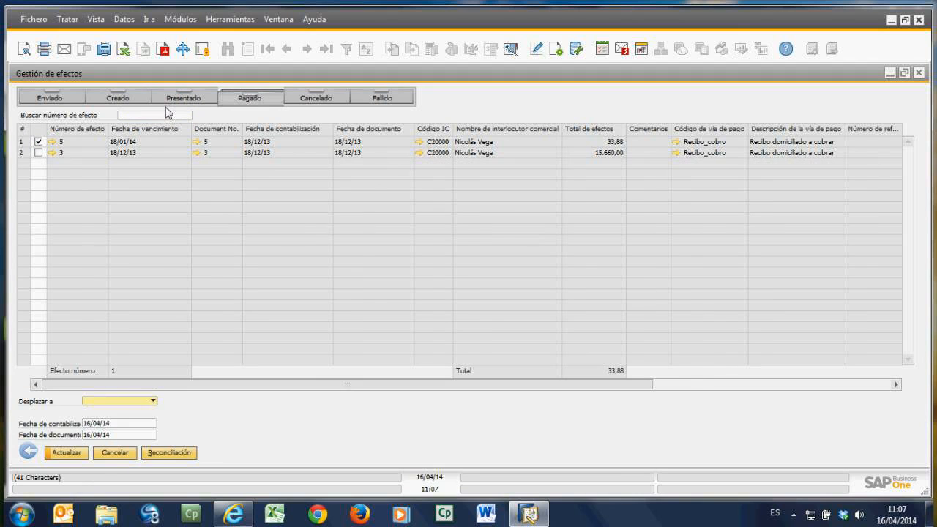
left_click(169, 100)
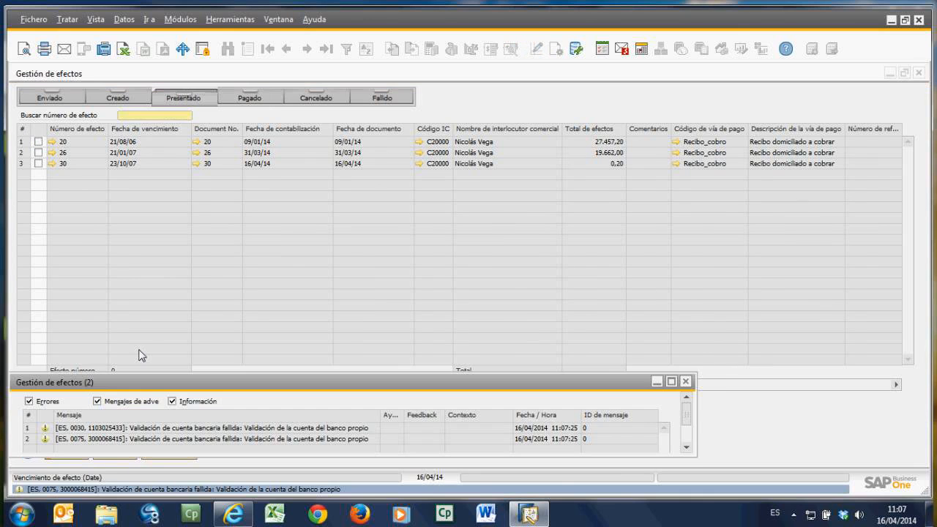
left_click(685, 382)
left_click(153, 401)
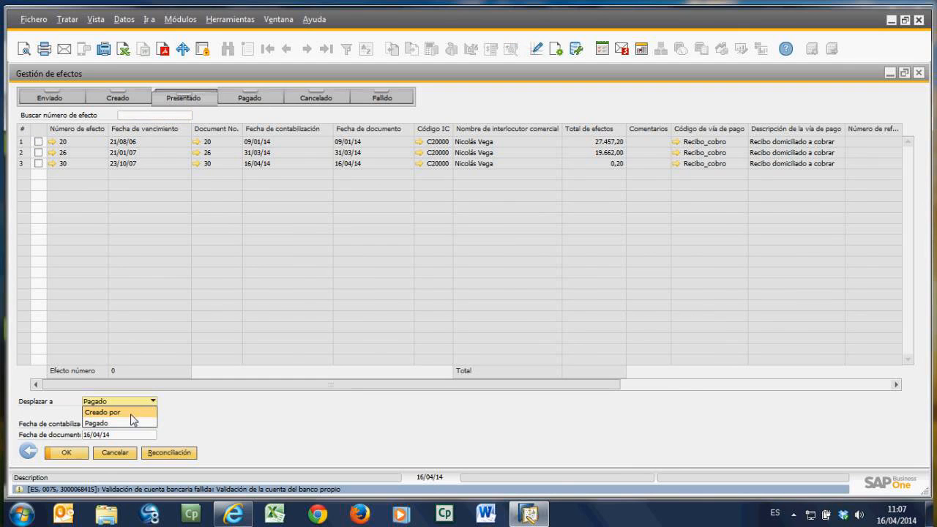
left_click(240, 291)
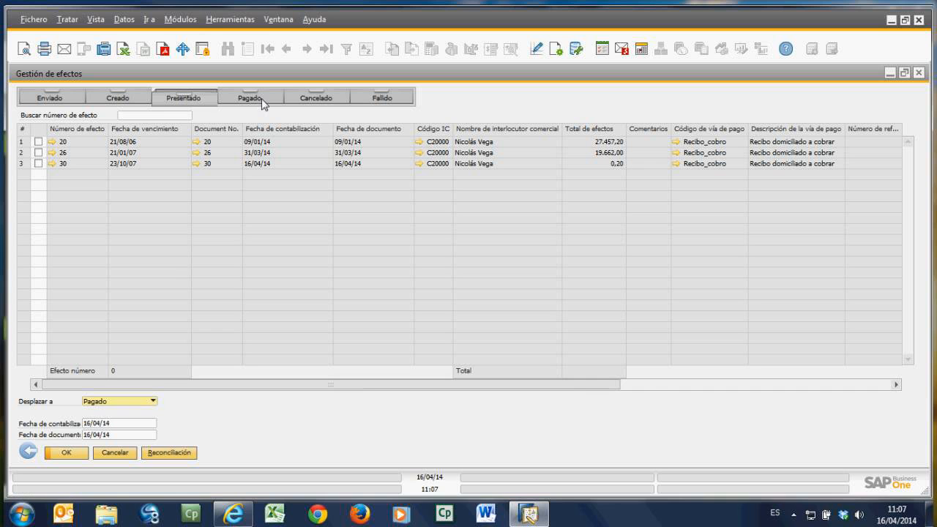
Step: Move paid bill 5 back to Presentado and update the bill list
left_click(249, 99)
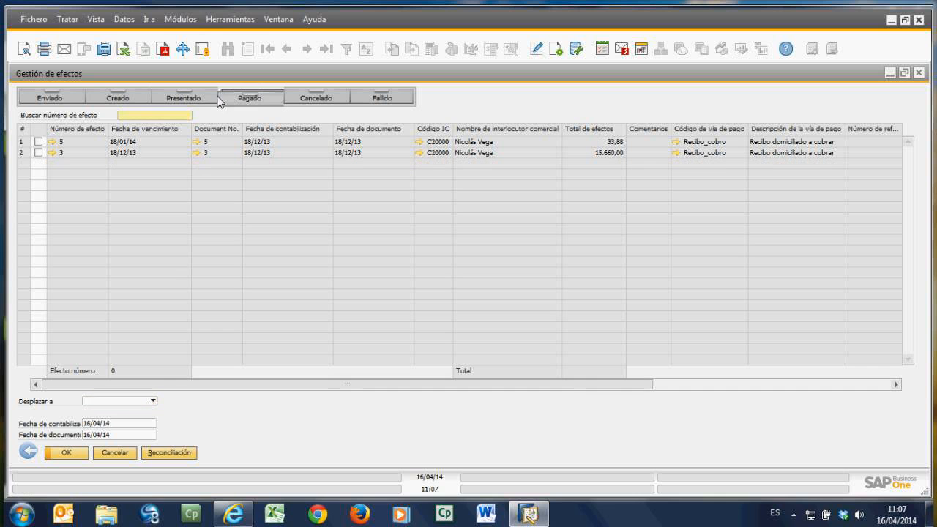
left_click(38, 142)
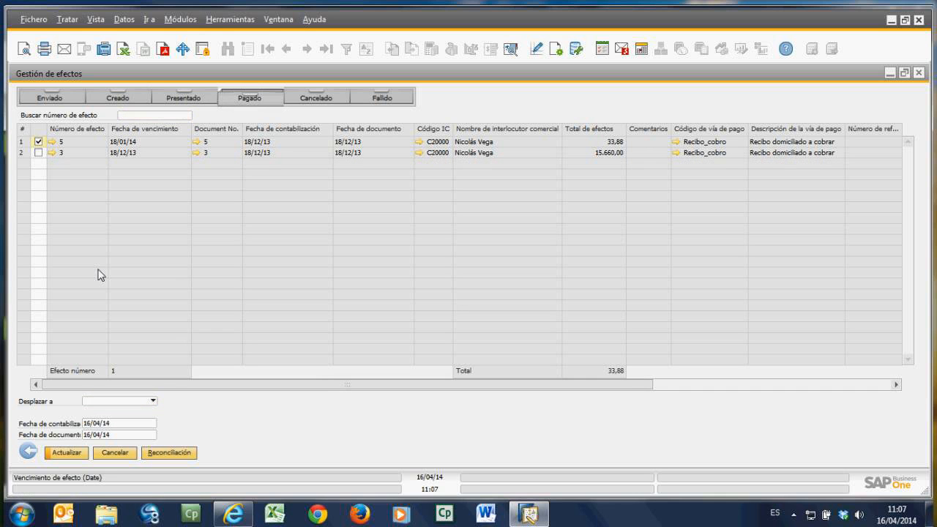
left_click(149, 402)
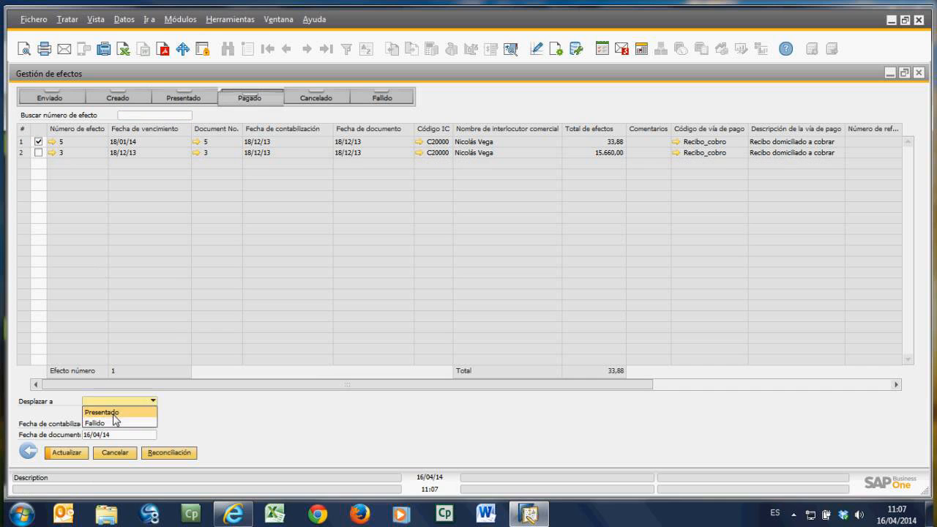
left_click(115, 414)
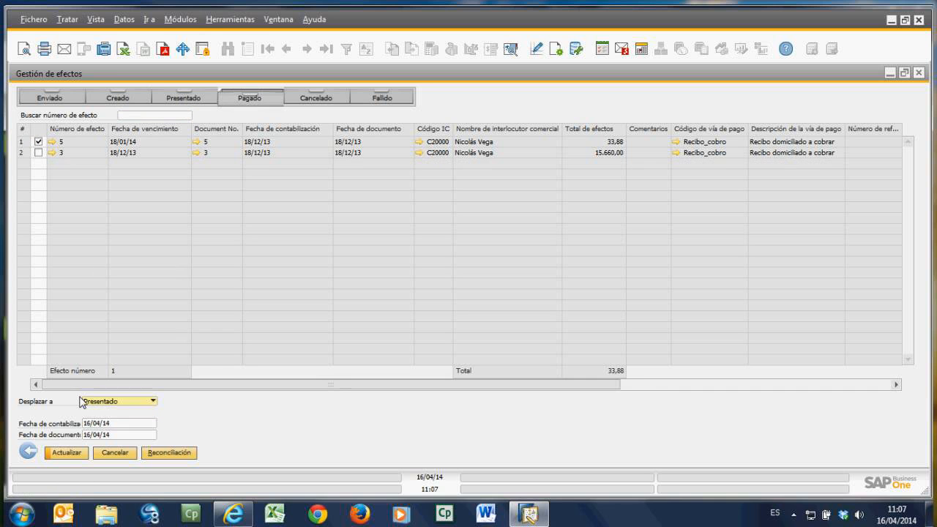
left_click(70, 455)
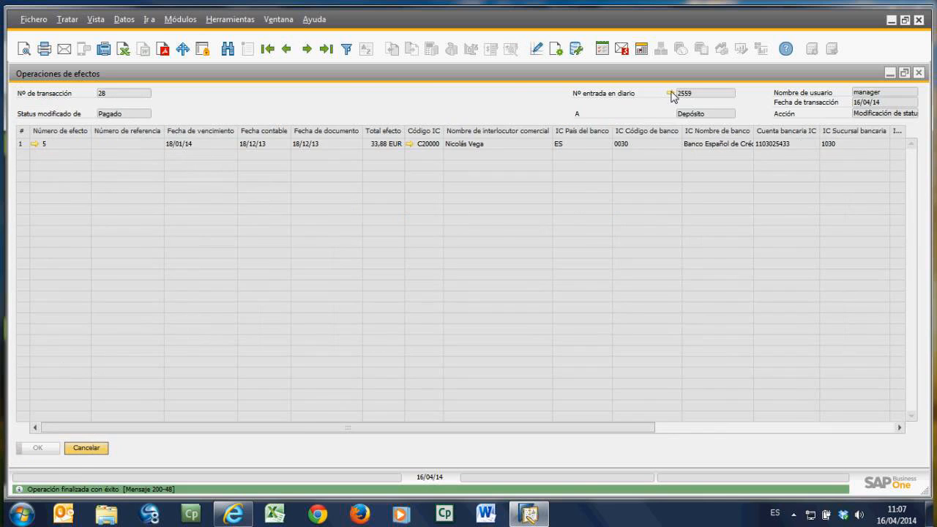
Step: Review the reversal journal entry for bill 5 with the Haber column widened, closing the entry and the operation window
left_click(670, 94)
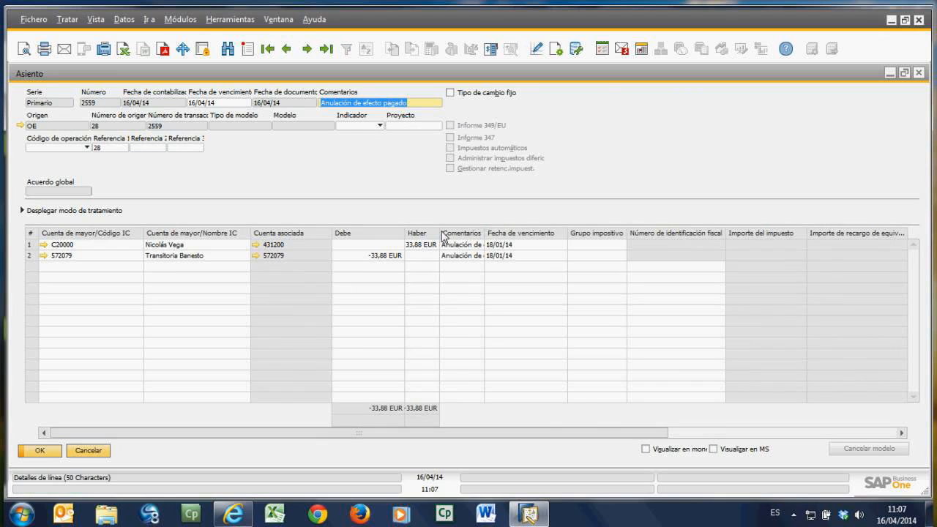
left_click_drag(483, 234, 490, 242)
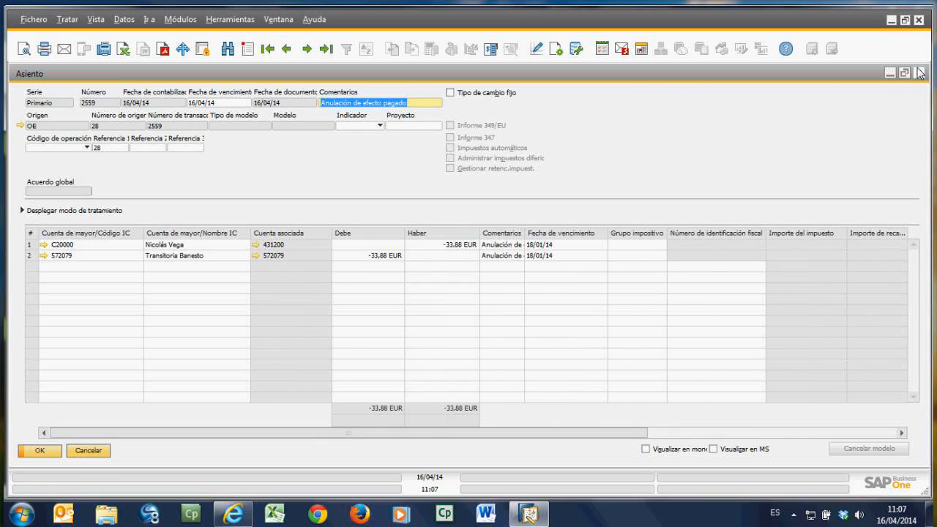
left_click(918, 72)
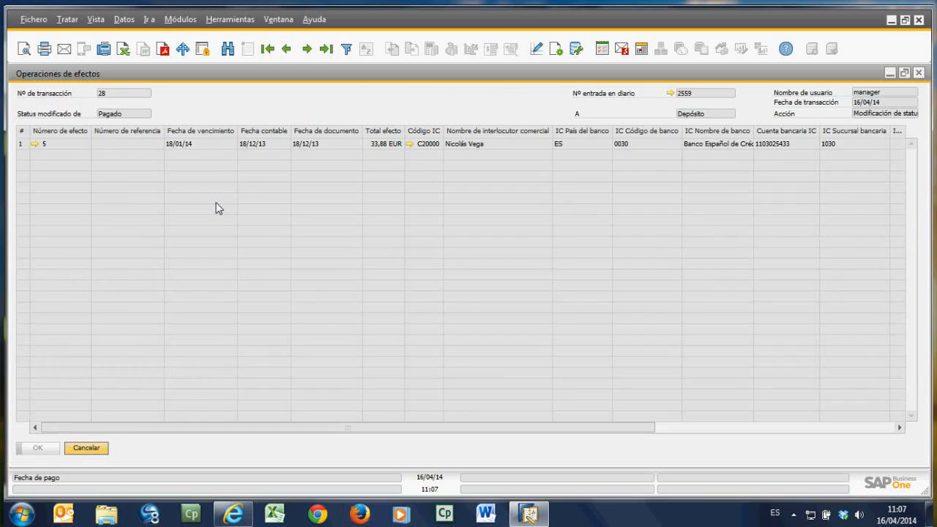
key("Escape")
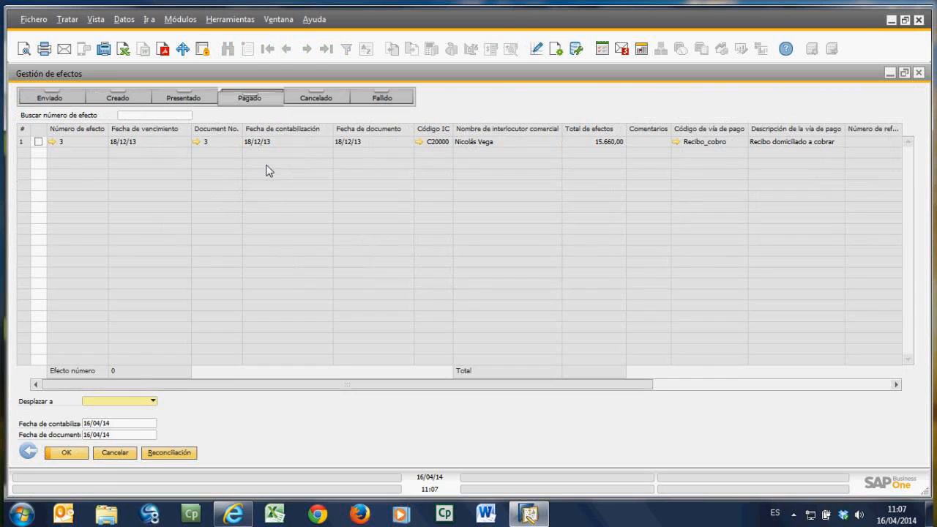
Step: Check the statuses to which presented bill 5 can be moved, dismissing the message log
left_click(181, 99)
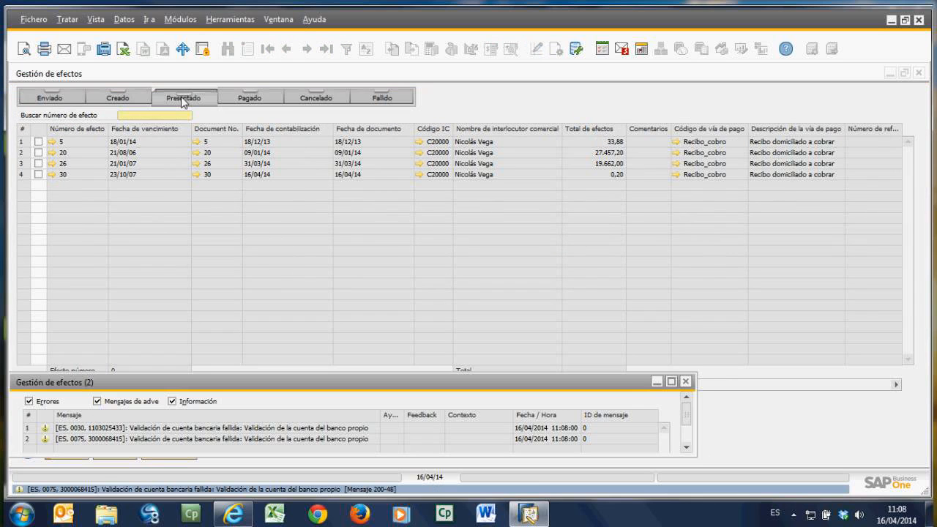
left_click(685, 381)
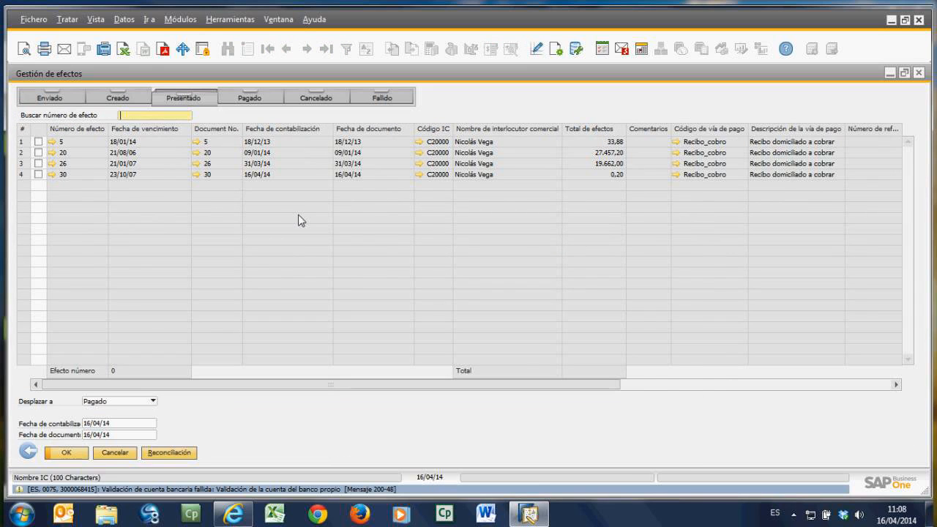
left_click(38, 142)
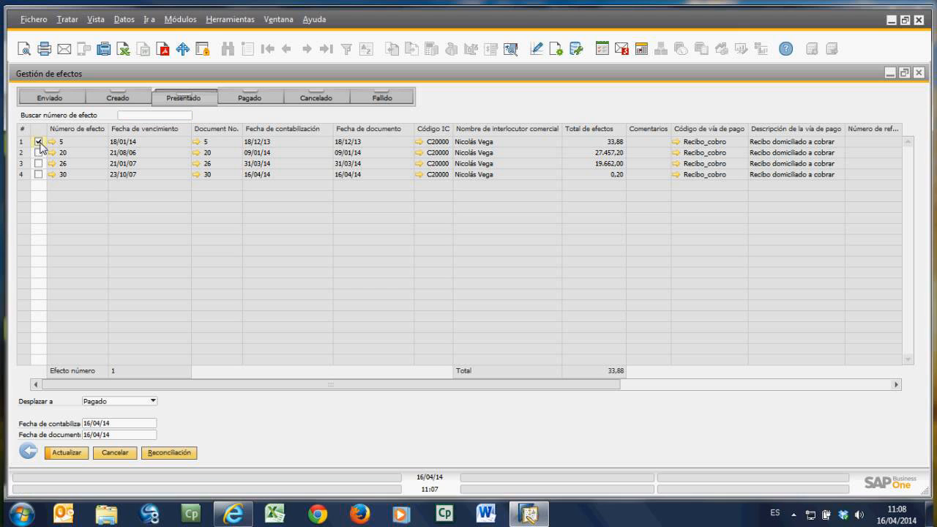
left_click(152, 401)
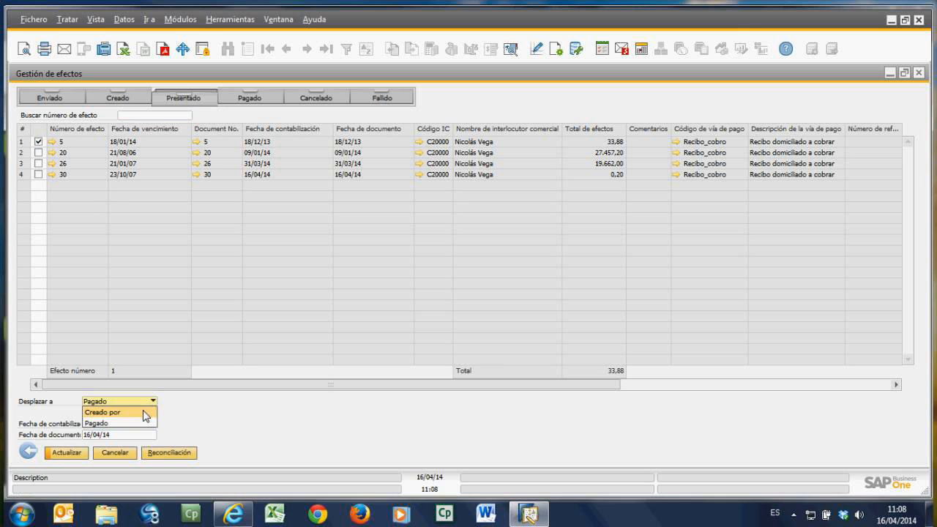
left_click(143, 422)
left_click(68, 452)
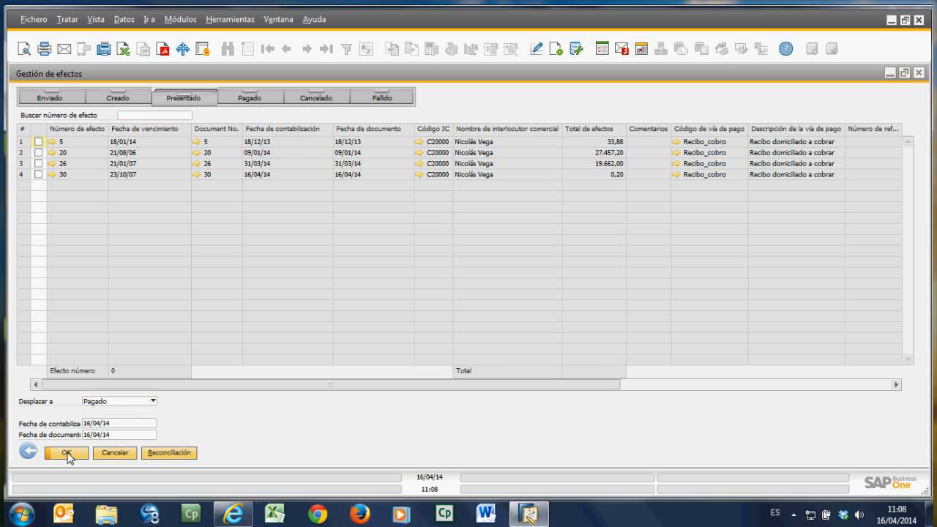
Step: Close the bill management list and its selection criteria, and collapse the Gestión de bancos module
left_click(67, 452)
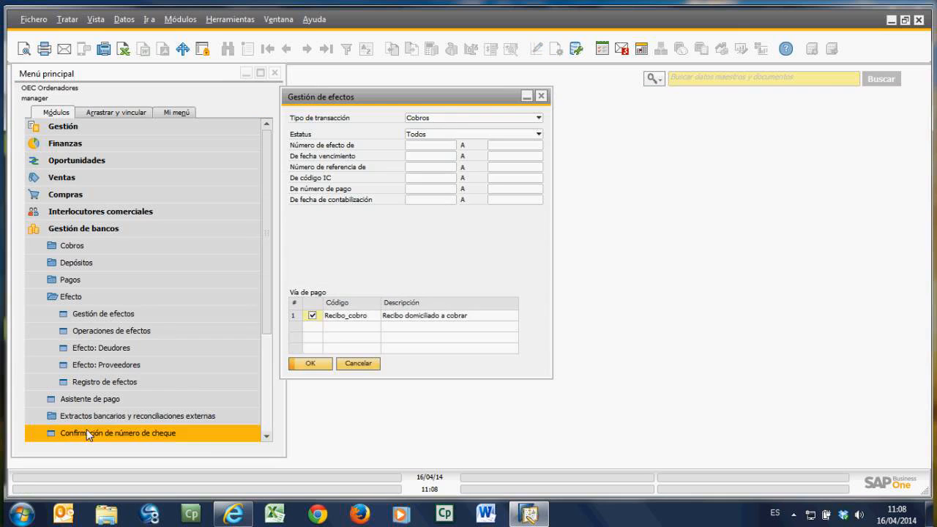
left_click(358, 364)
left_click(112, 241)
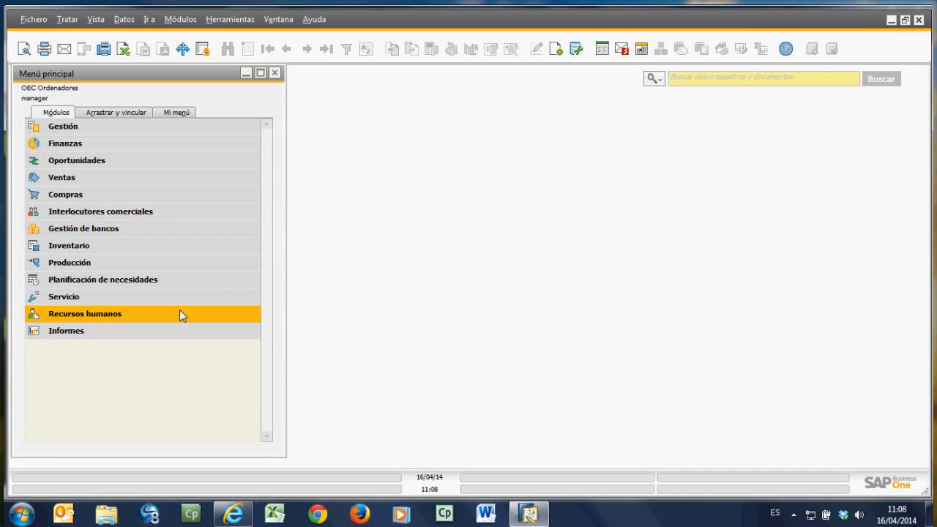
Step: Open Tratar extracto cuenta externo under Gestión de bancos and load the statement for ledger account 572000
left_click(90, 229)
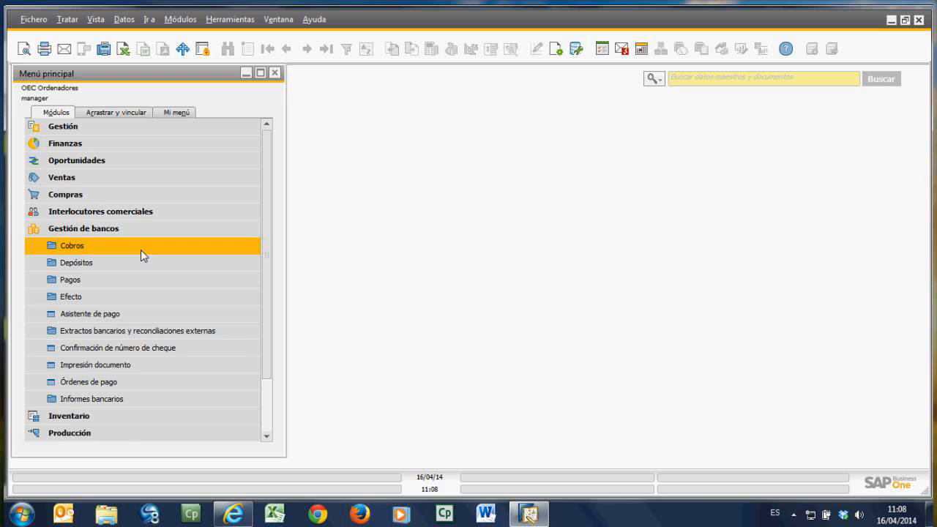
left_click(127, 331)
left_click(140, 350)
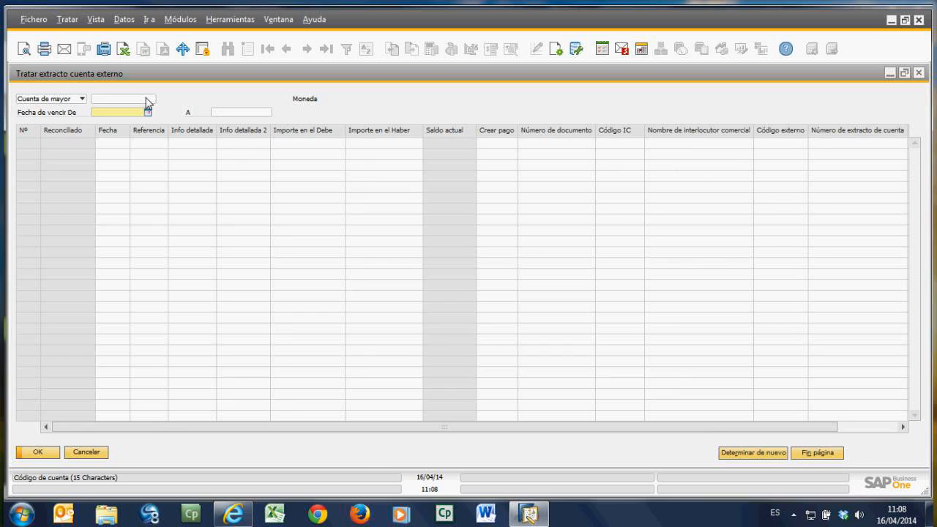
left_click(147, 98)
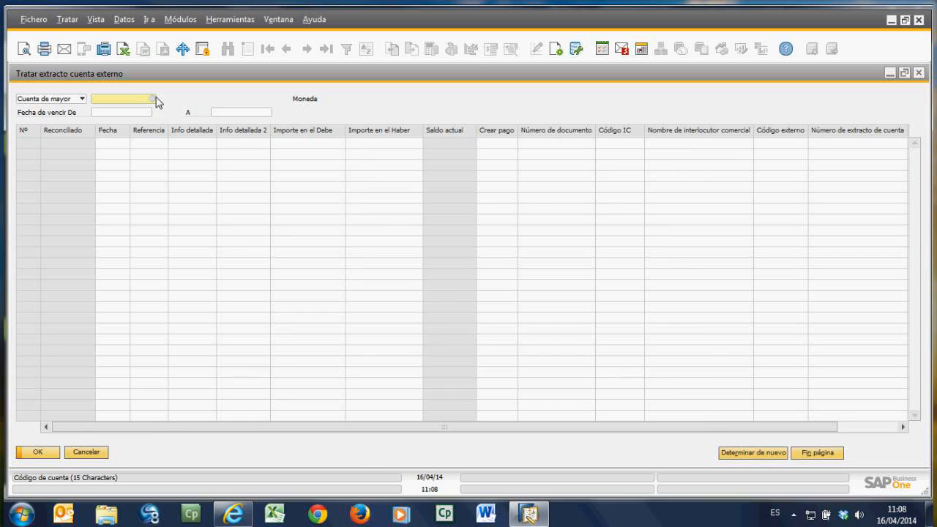
left_click(153, 98)
type("57")
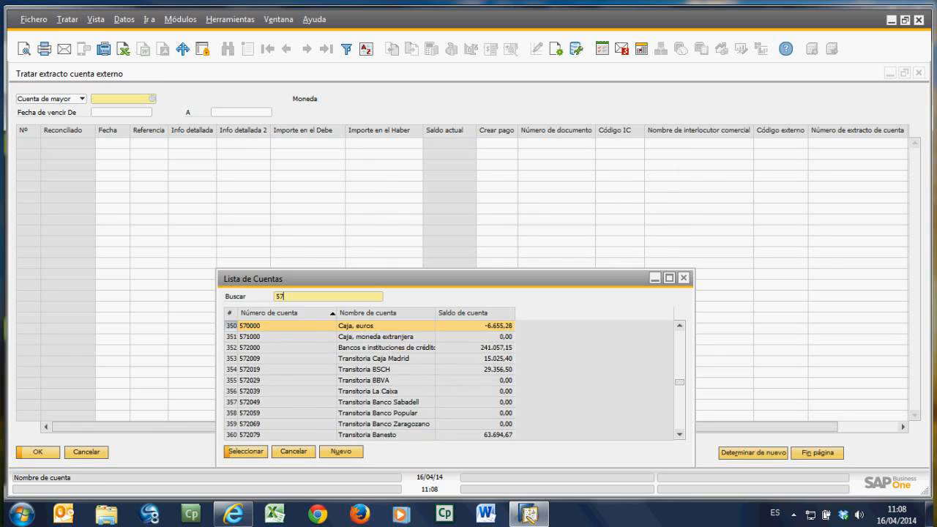
type("2")
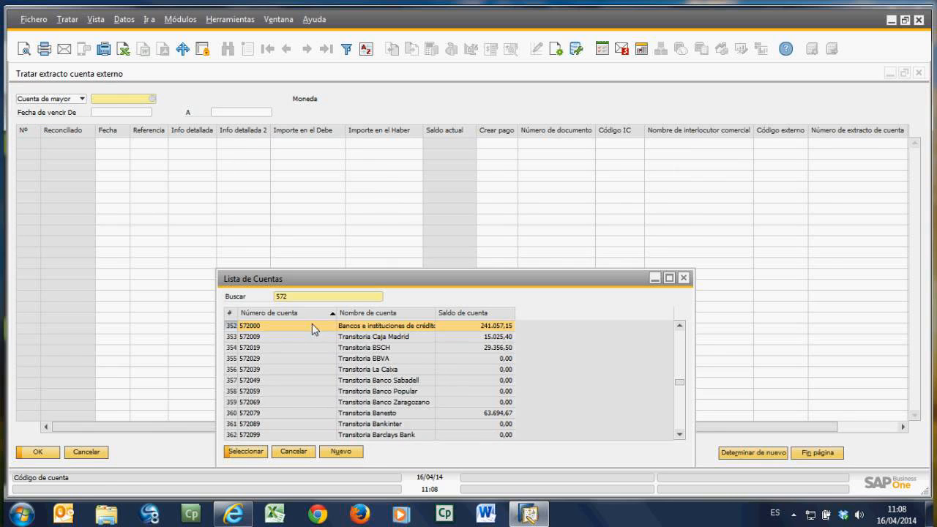
double_click(312, 324)
Step: Examine the external bank statement lines through to the last one and close the statement window
scroll(253, 260, "down", 1)
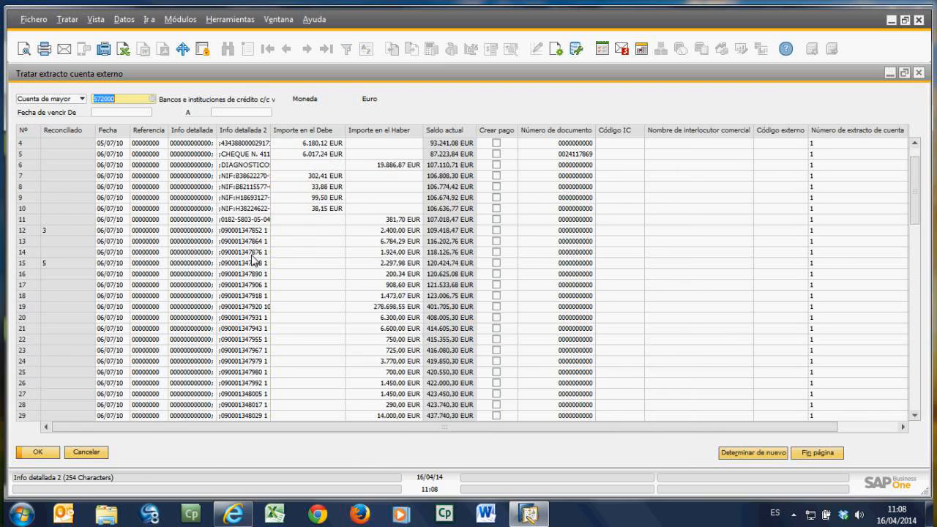
scroll(252, 263, "down", 3)
scroll(287, 296, "down", 1)
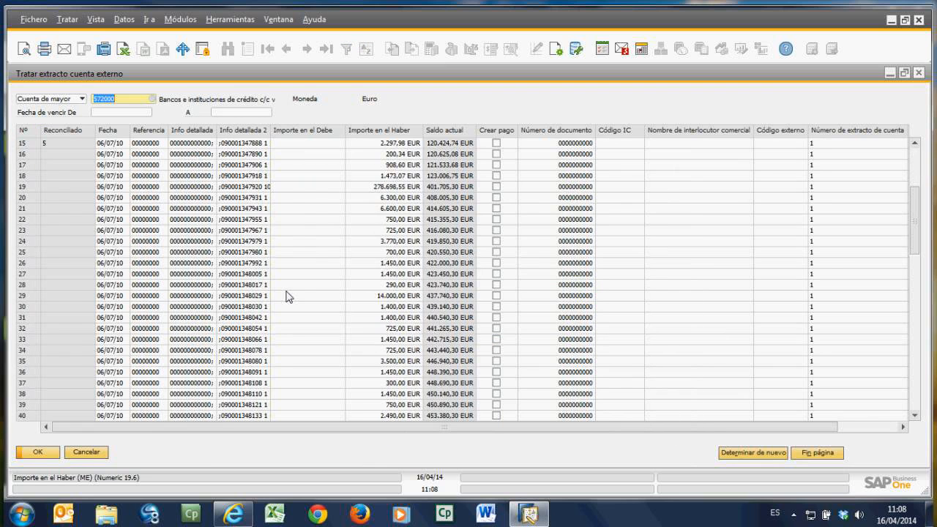
left_click_drag(915, 226, 921, 421)
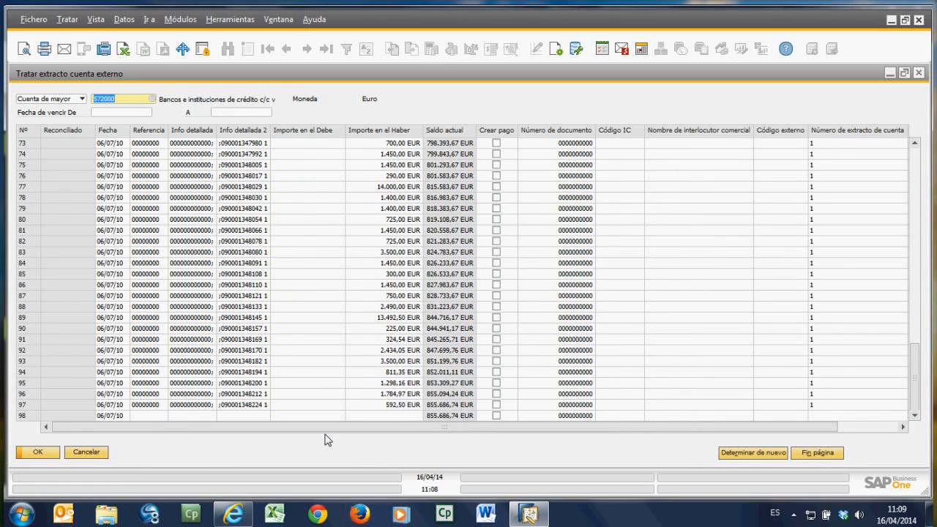
left_click(87, 453)
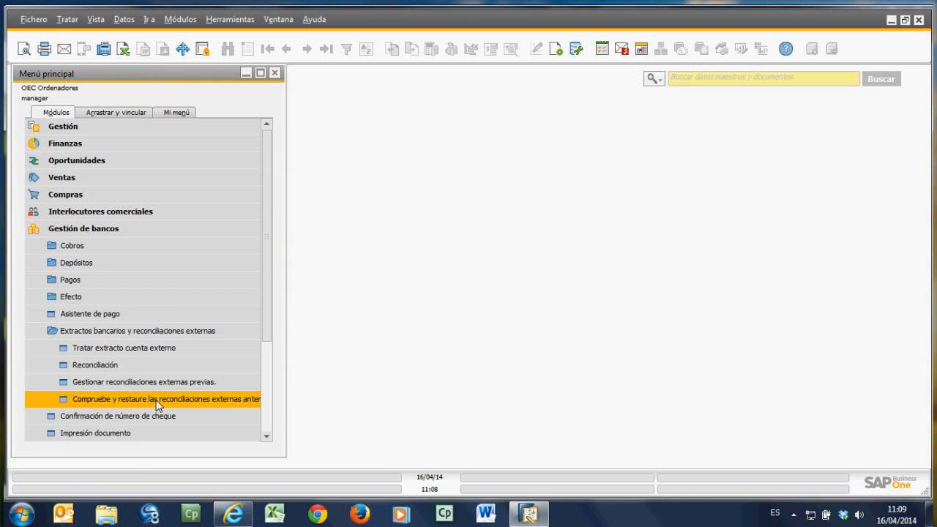
Step: Start a manual external reconciliation for ledger account 572000 with due date up to 16/04/14
left_click(118, 363)
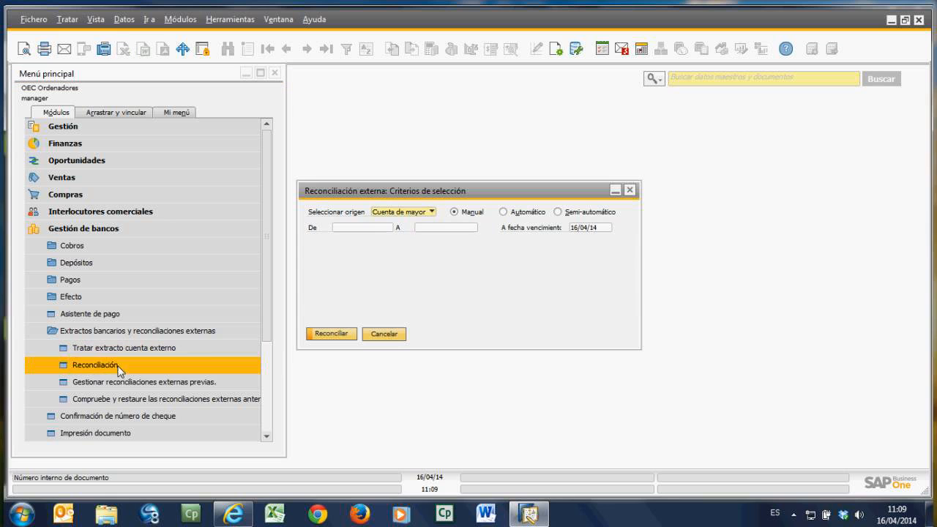
left_click(388, 227)
type("57")
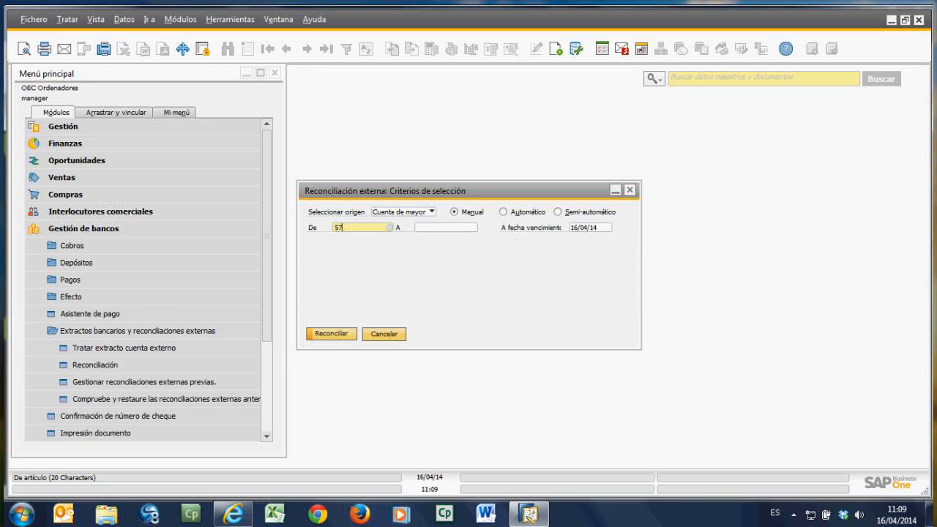
type("2")
key("Tab")
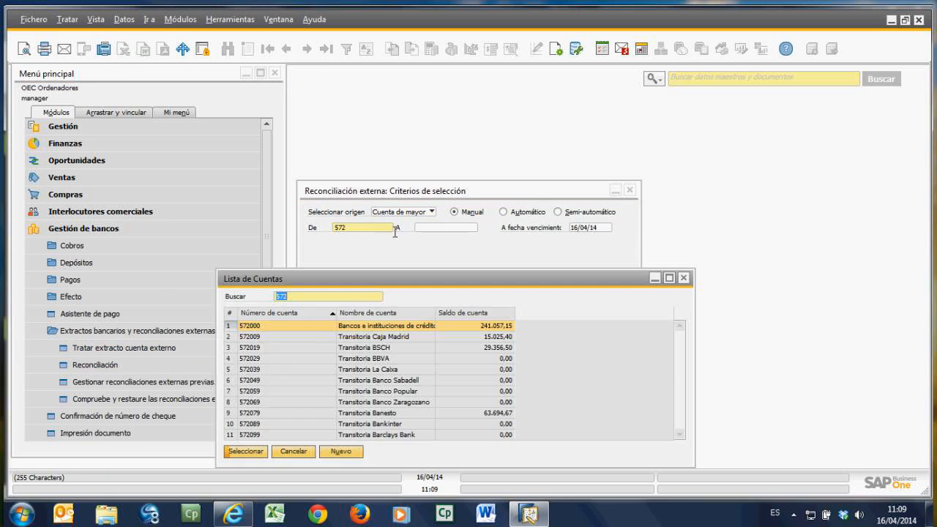
key("Return")
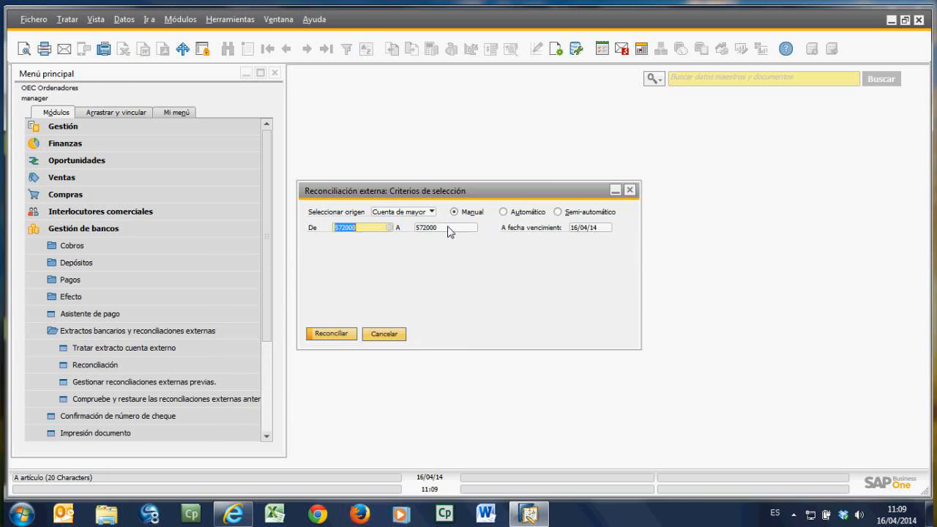
left_click(331, 335)
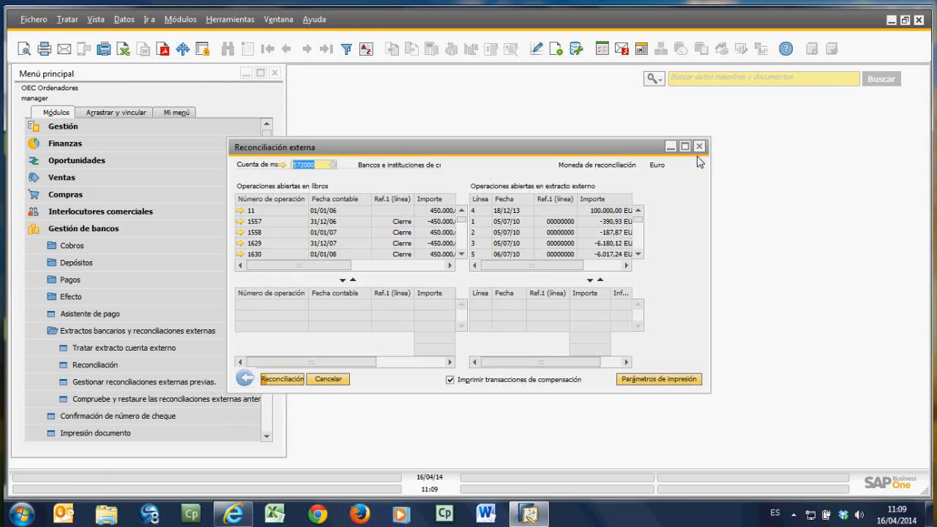
Step: Maximize the external reconciliation window and add book operation 2534 to the reconciliation selection
left_click(685, 145)
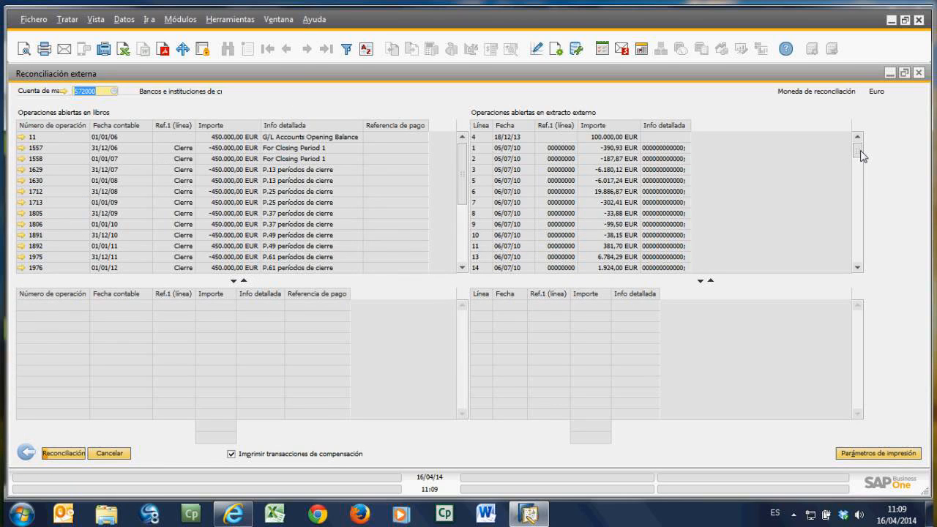
mouse_move(860, 150)
left_mouse_down()
mouse_move(859, 254)
mouse_move(859, 150)
left_mouse_up()
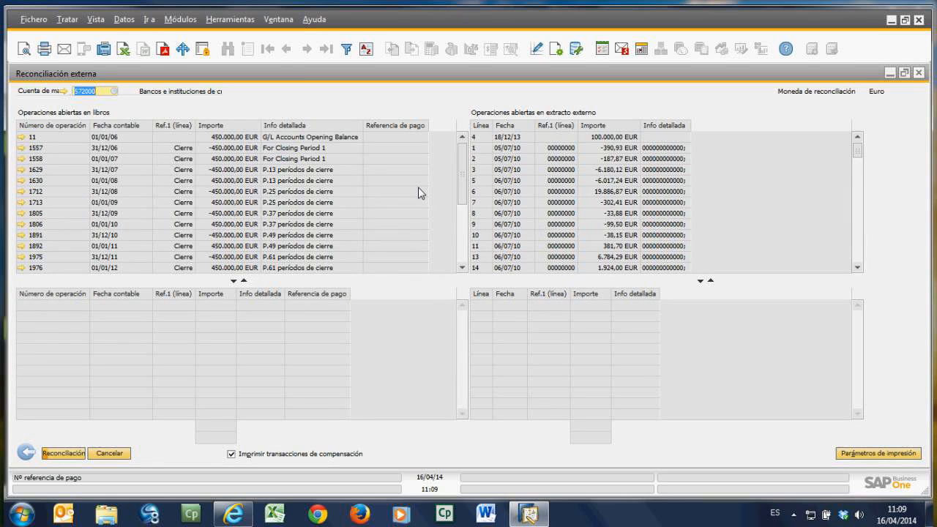
scroll(421, 193, "down", 4)
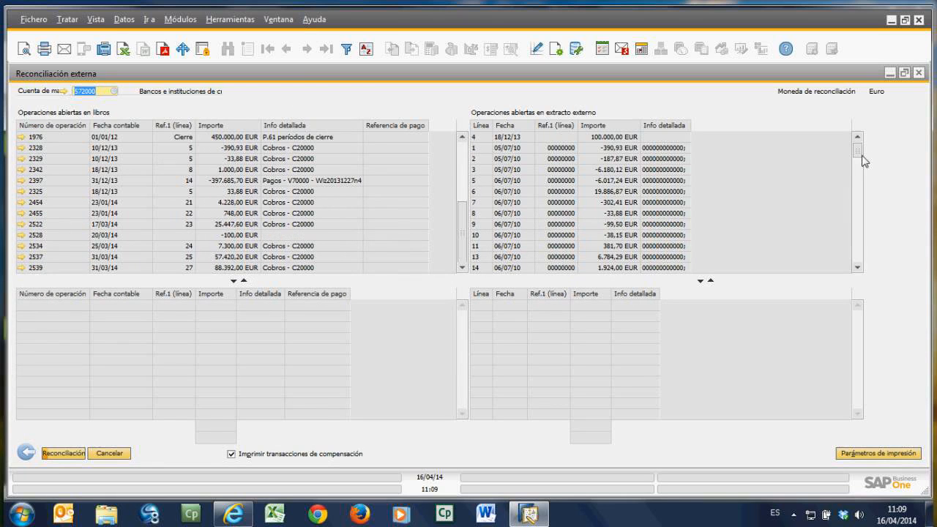
left_click_drag(862, 156, 846, 272)
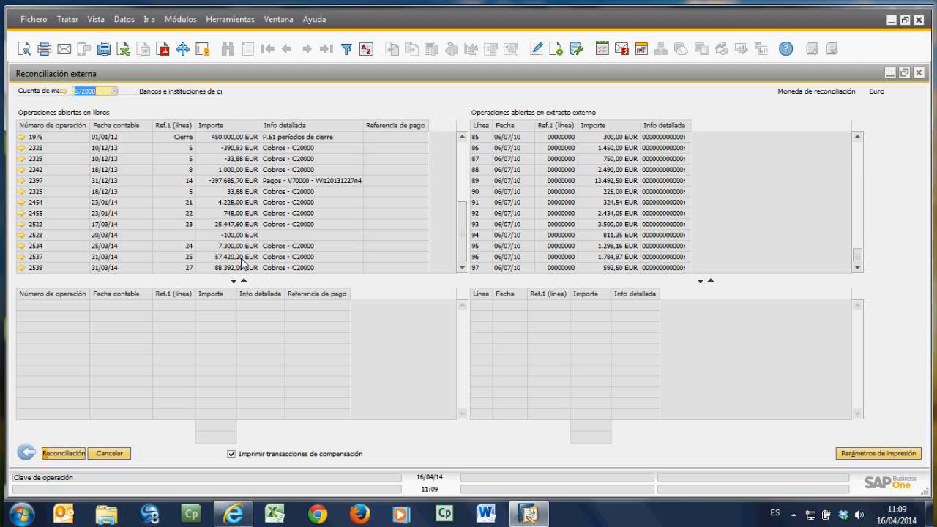
left_click(208, 246)
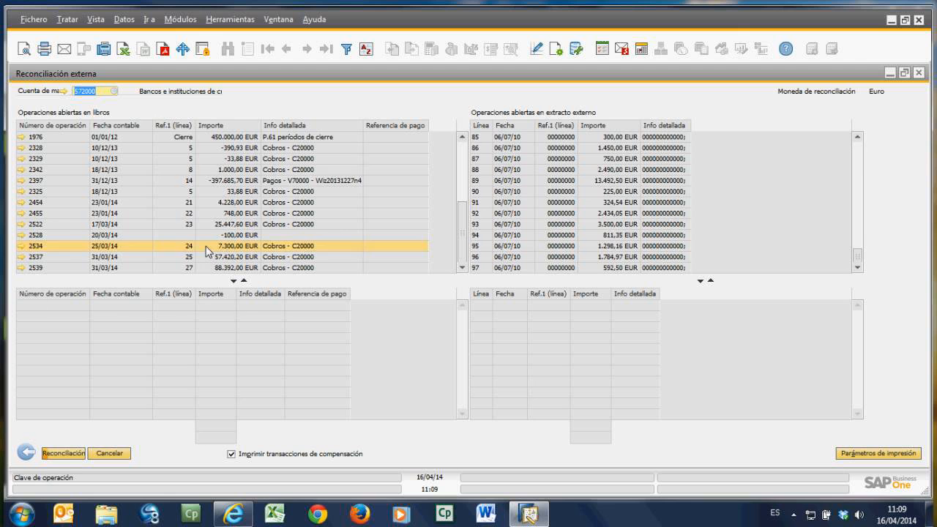
double_click(207, 250)
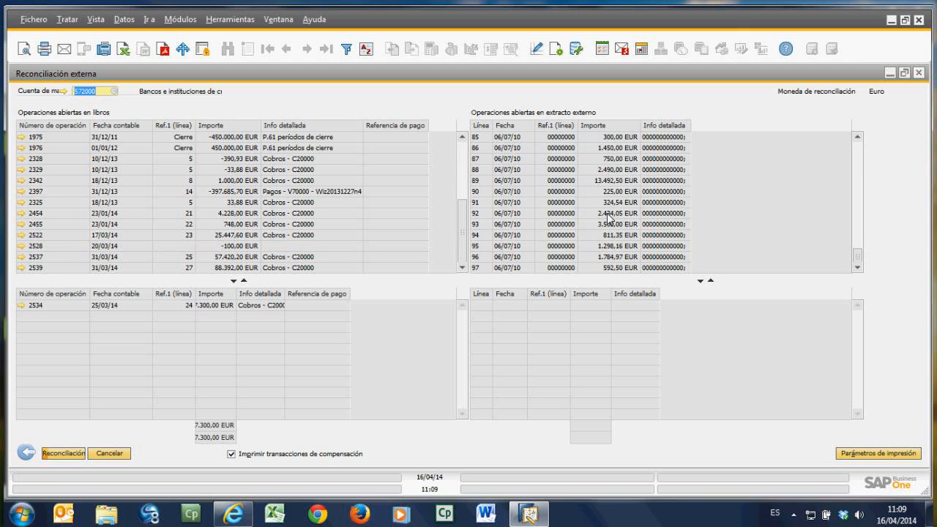
Step: Add external statement lines 92 and 93 to the reconciliation selection
left_click(607, 213)
double_click(607, 216)
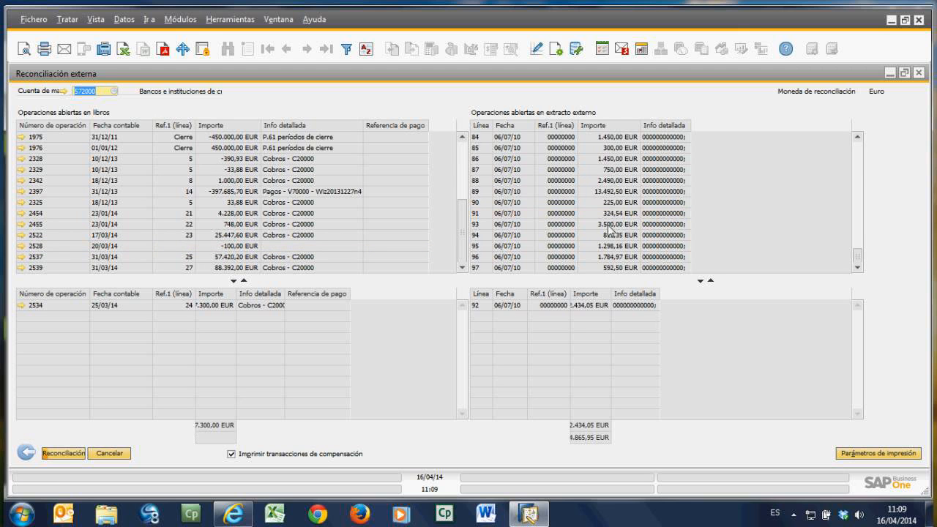
left_click(609, 225)
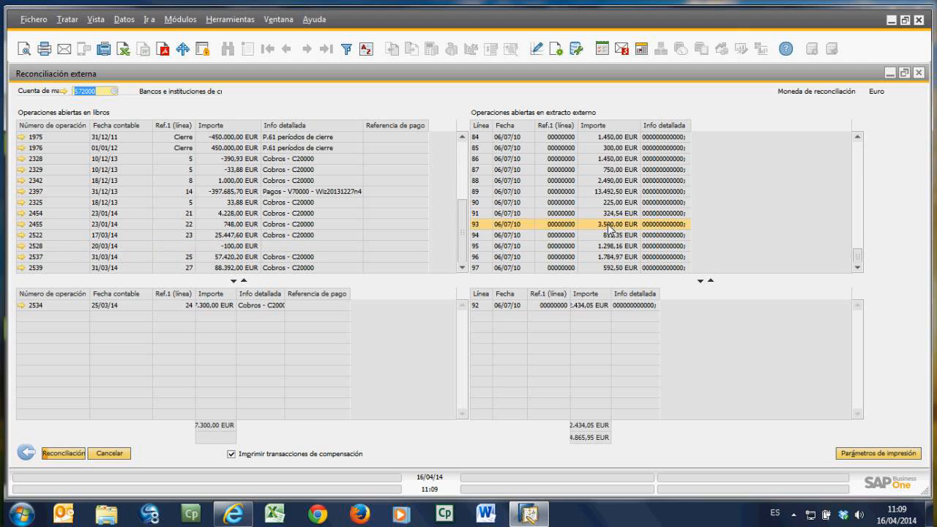
left_click(703, 281)
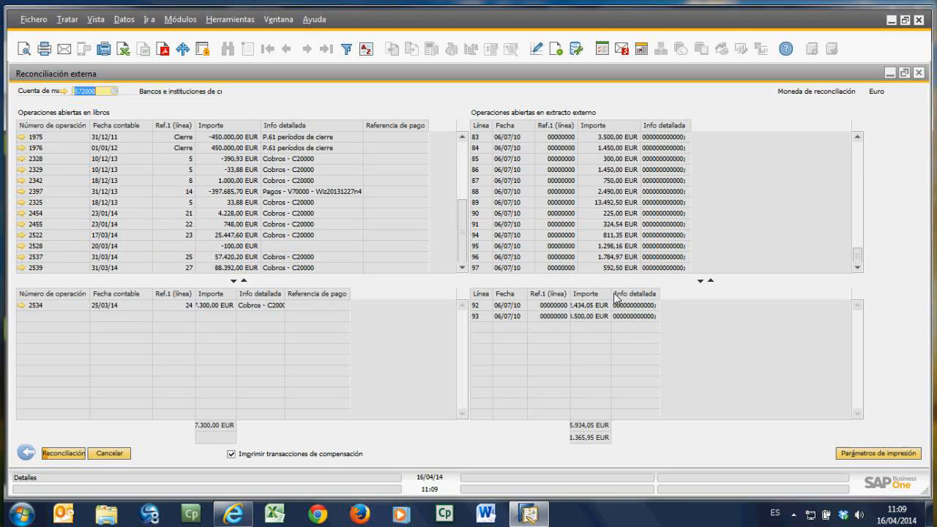
Step: Widen the Importe columns of both selection tables and add external statement line 53 to the reconciliation
left_click_drag(659, 304, 652, 309)
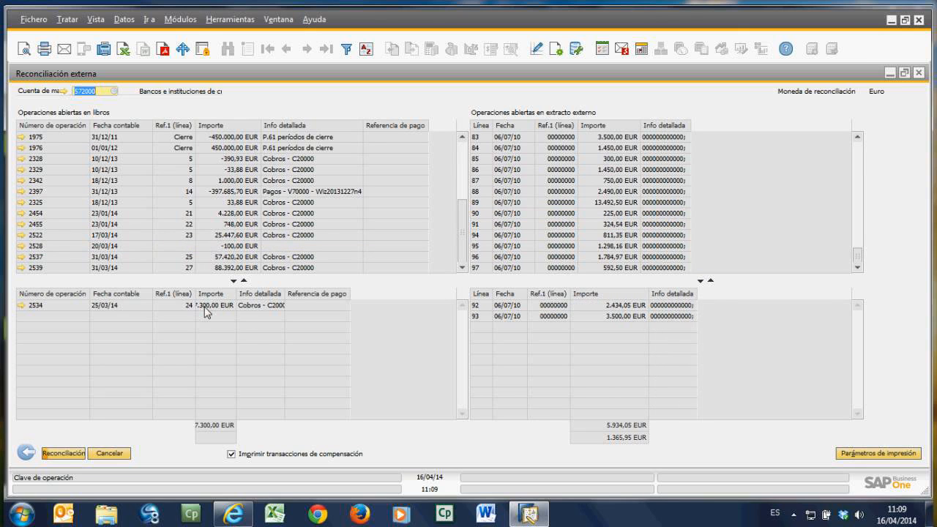
left_click_drag(248, 303, 286, 303)
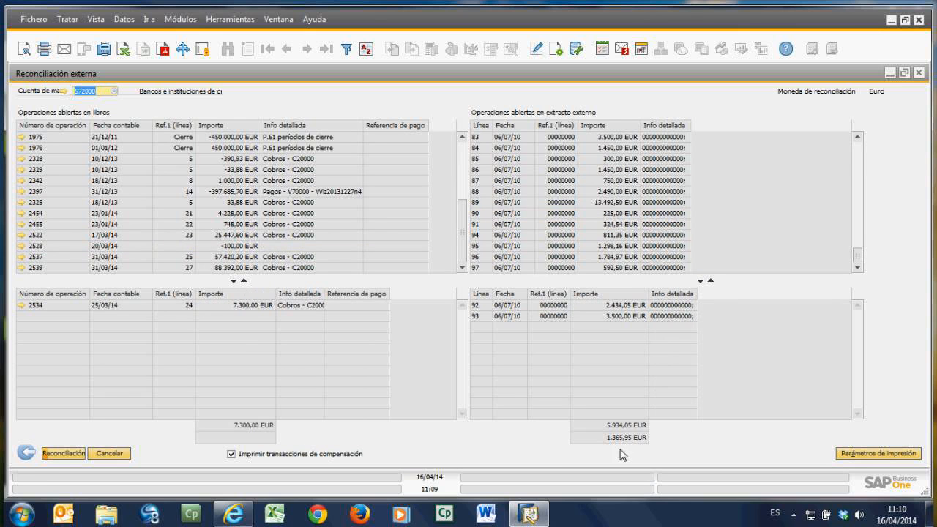
scroll(622, 212, "up", 9)
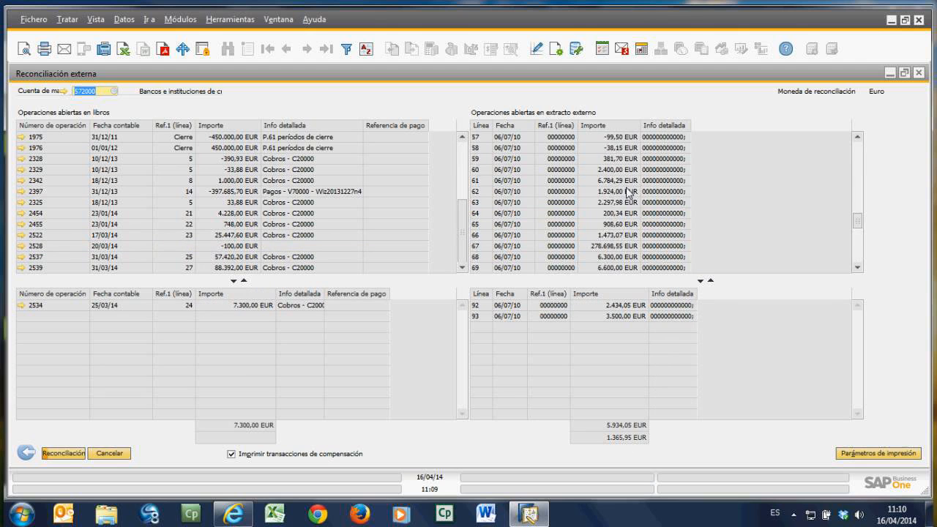
scroll(627, 192, "up", 2)
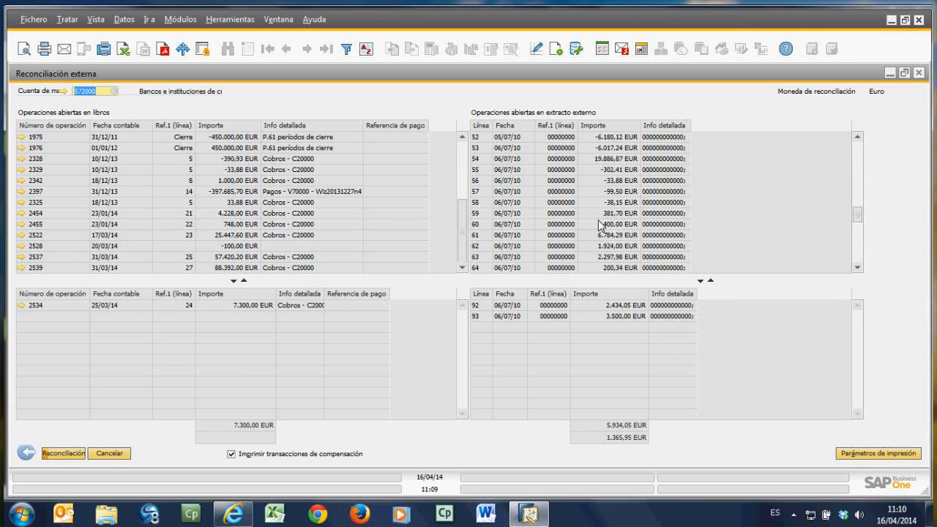
double_click(604, 148)
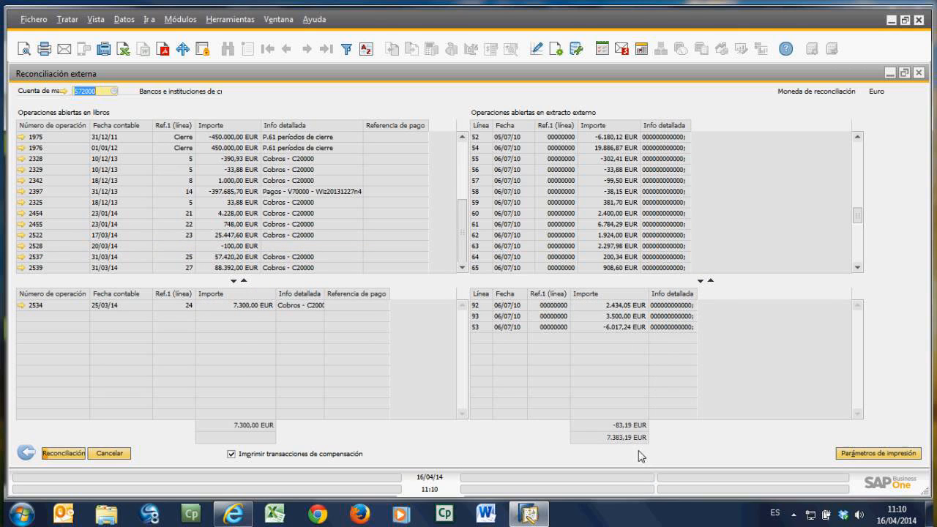
Step: Add external statement line 61 to the selection and try to reconcile the difference with a compensation journal entry
double_click(606, 228)
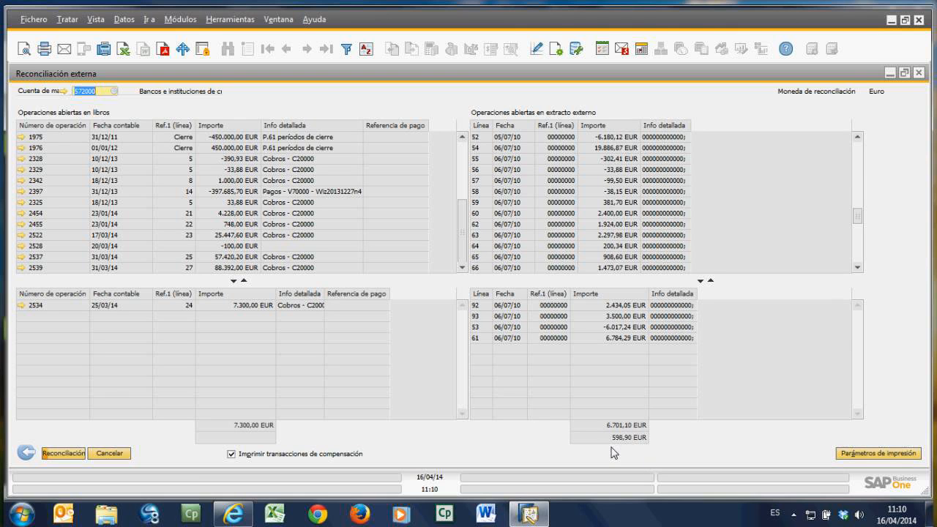
left_click(64, 453)
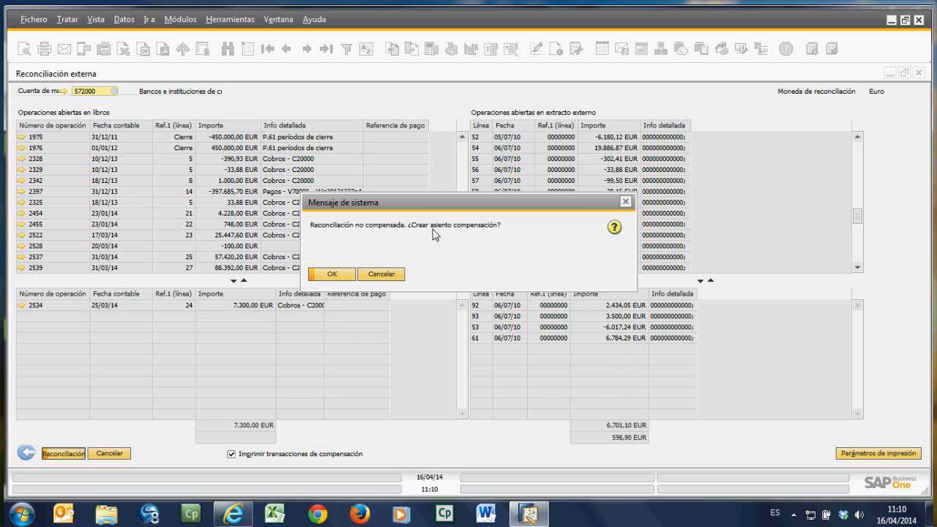
left_click(332, 276)
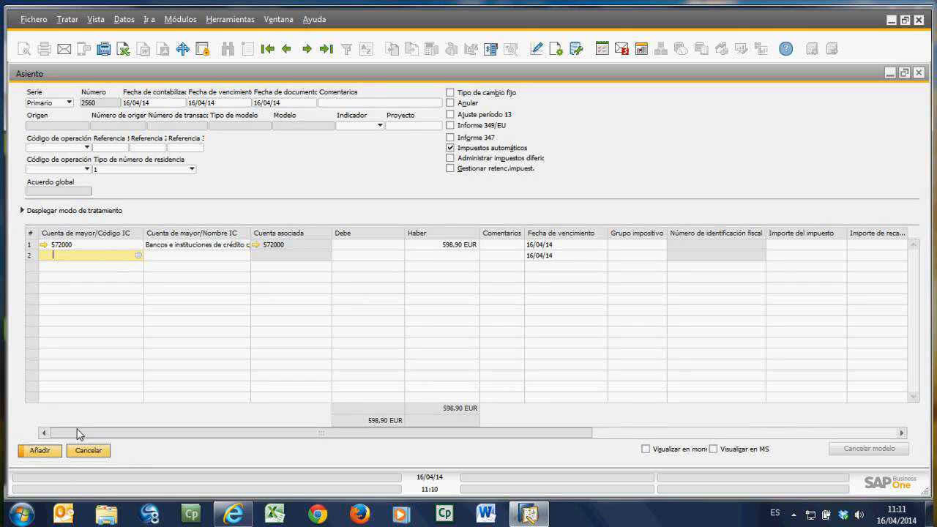
left_click(88, 453)
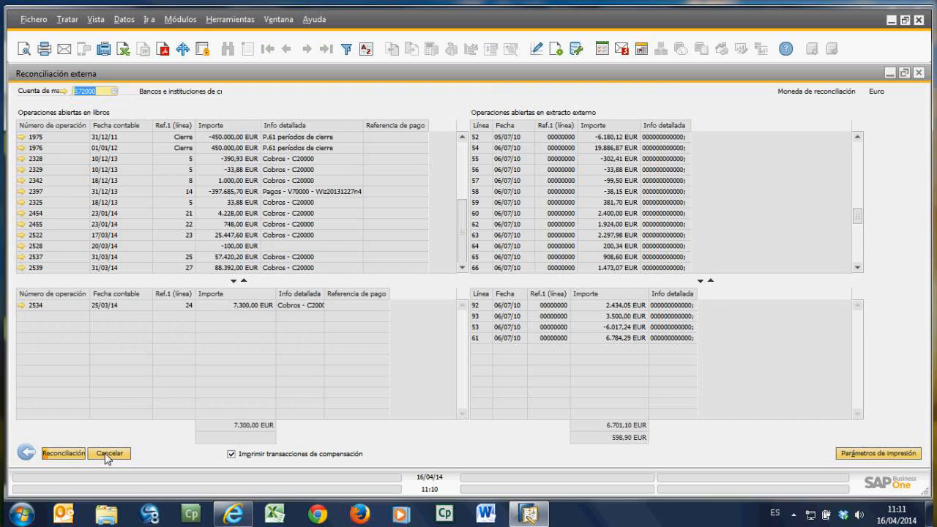
Step: Cancel the external reconciliation and collapse the Gestión de bancos module
left_click(108, 455)
left_click(93, 231)
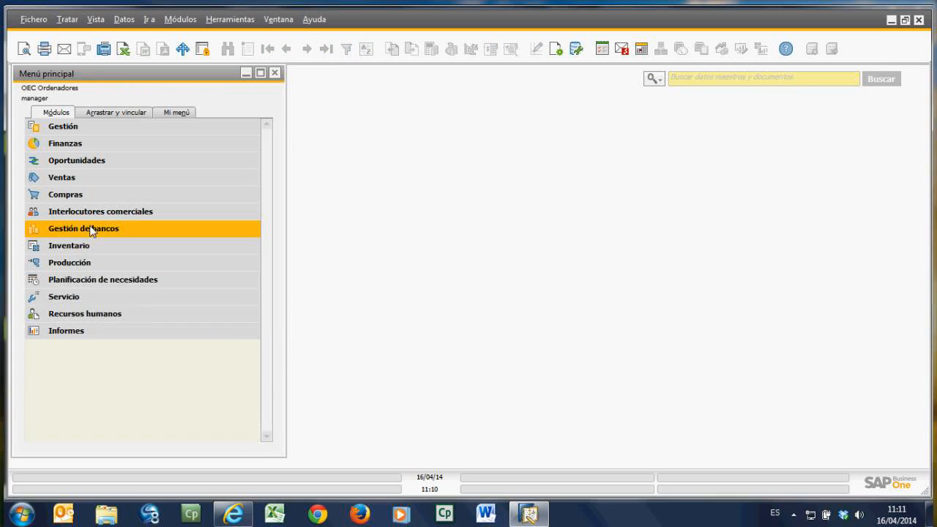
left_click(76, 245)
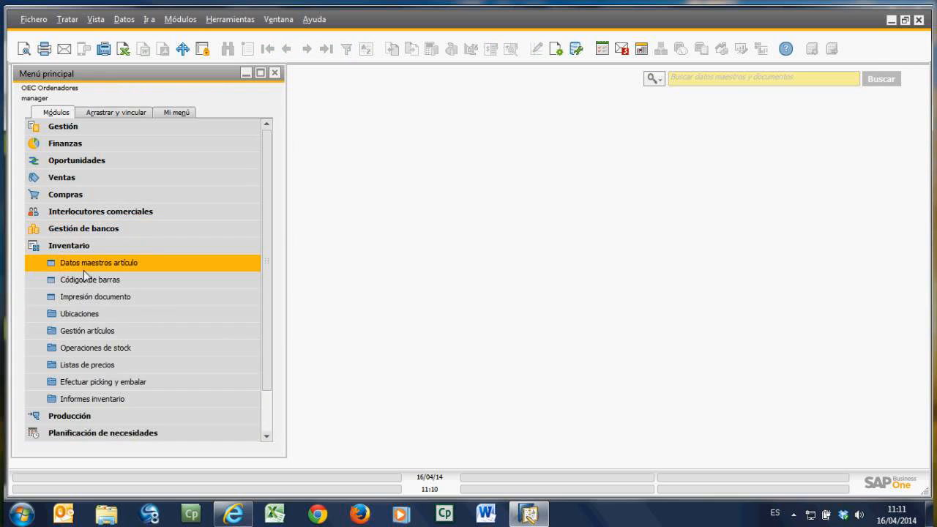
left_click(76, 245)
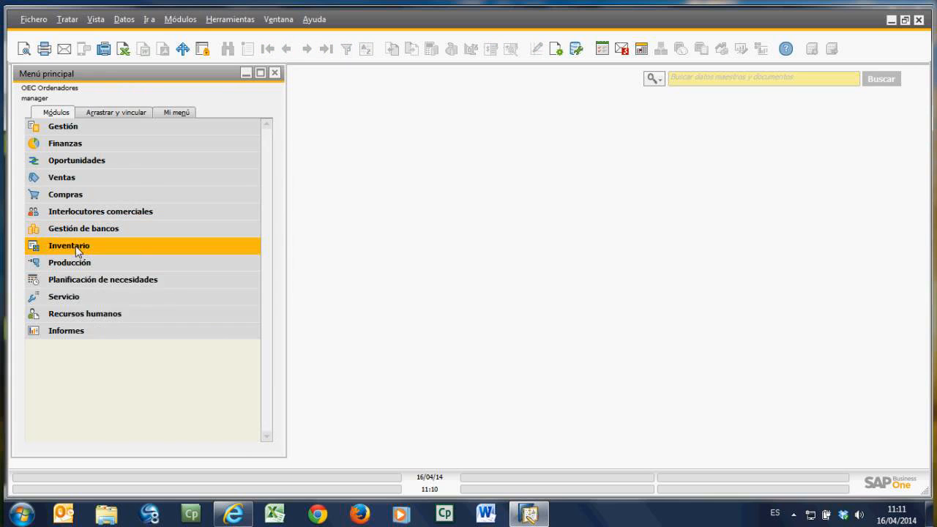
Step: Expand the Finanzas module down to the Impuesto financial reports and widen the main menu to show full report names
left_click(88, 144)
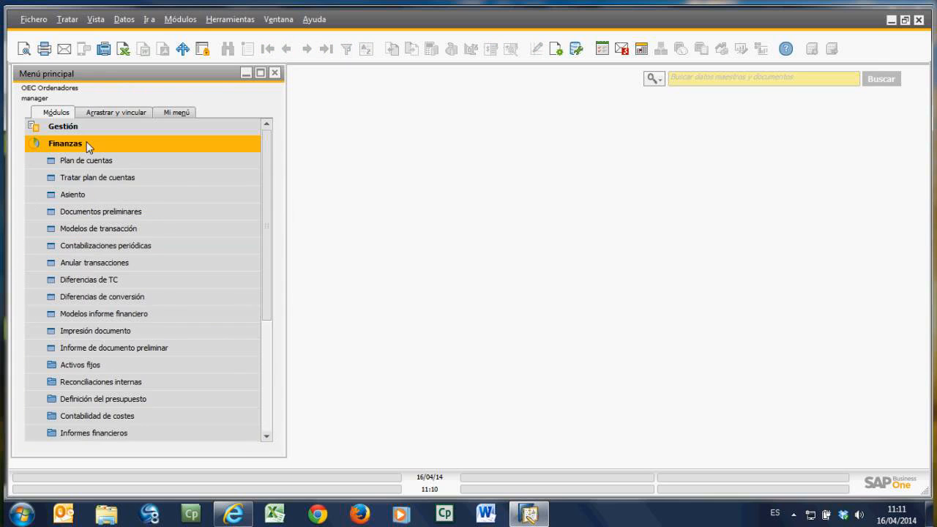
left_click(125, 430)
scroll(146, 410, "down", 2)
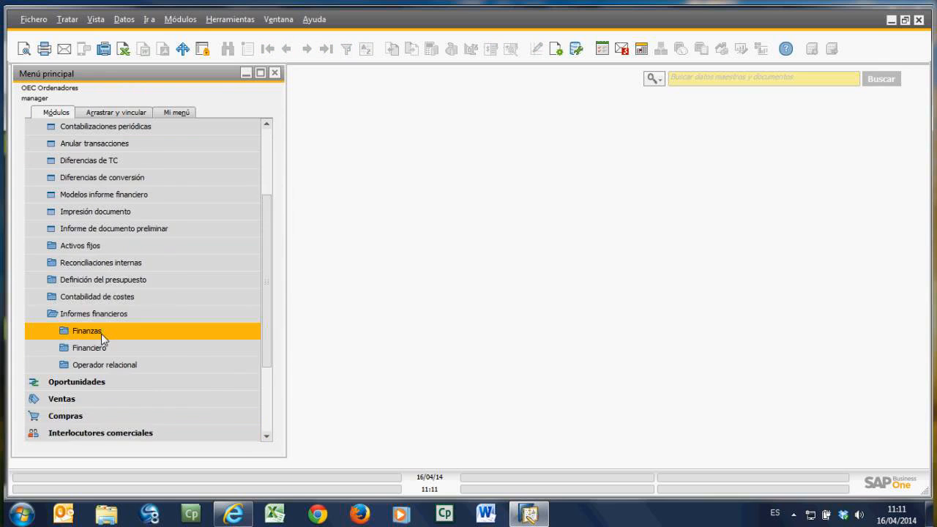
left_click(86, 331)
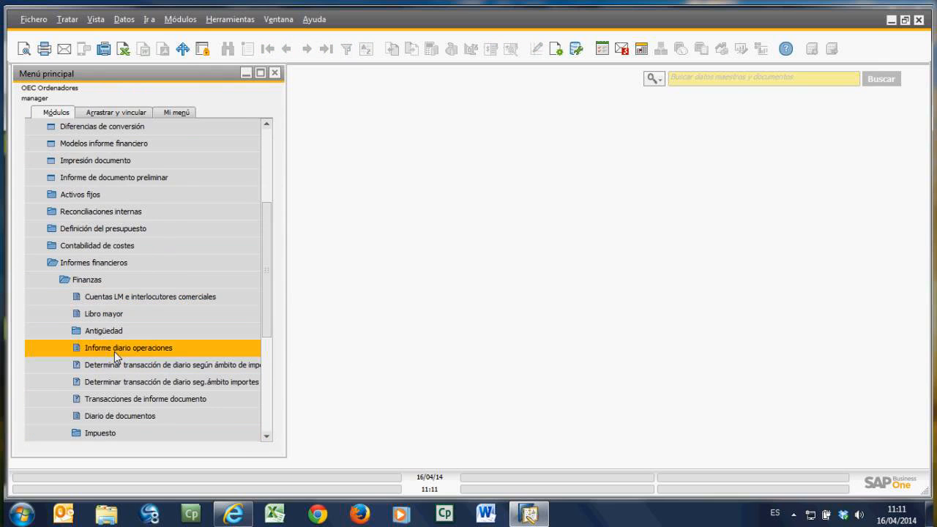
left_click_drag(293, 396, 358, 399)
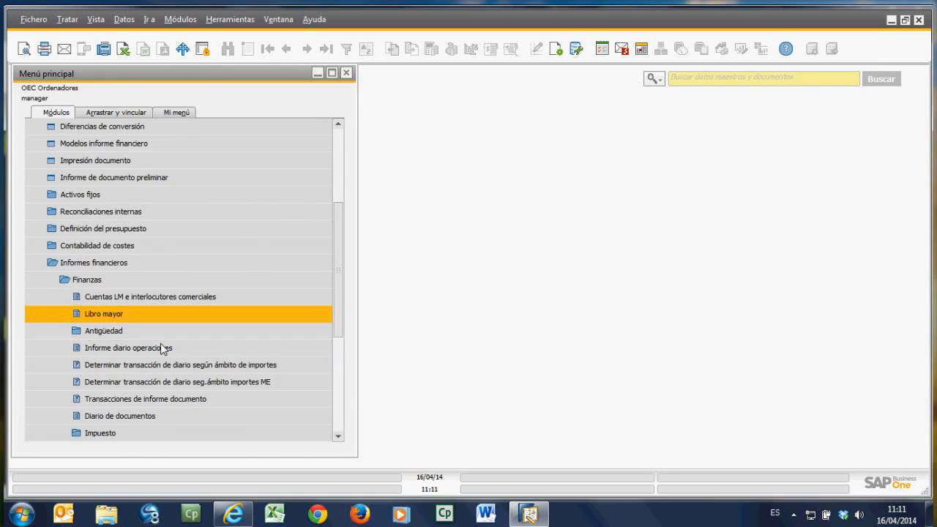
left_click(122, 434)
left_click(122, 432)
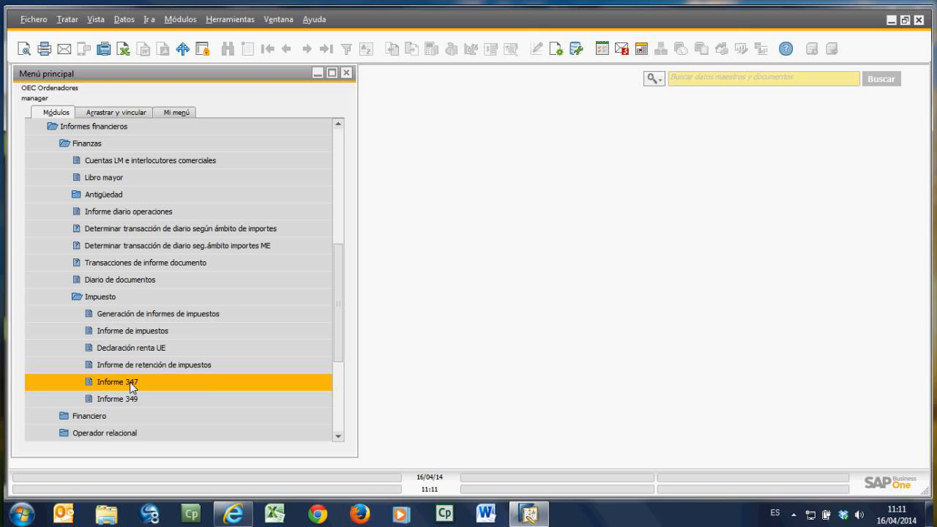
Step: View the selection criteria of Generación de informes de impuestos and close them
left_click(181, 331)
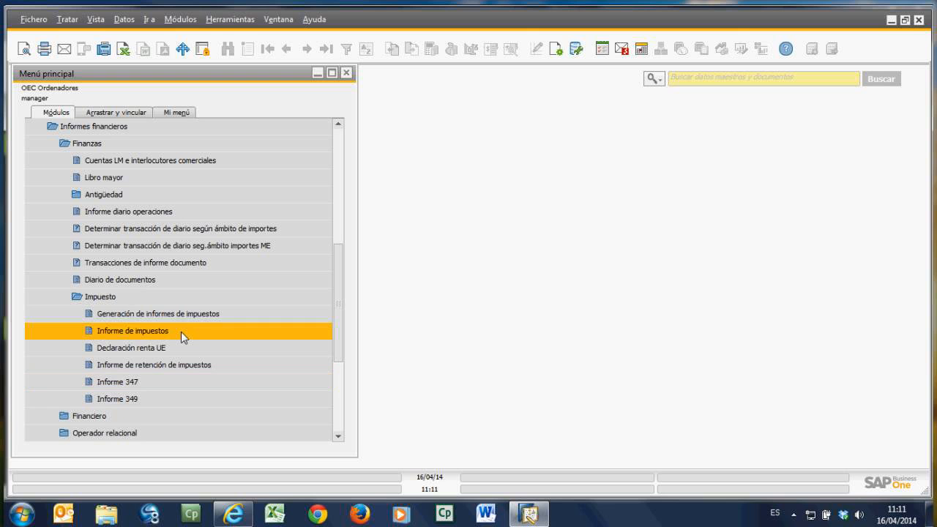
left_click(172, 316)
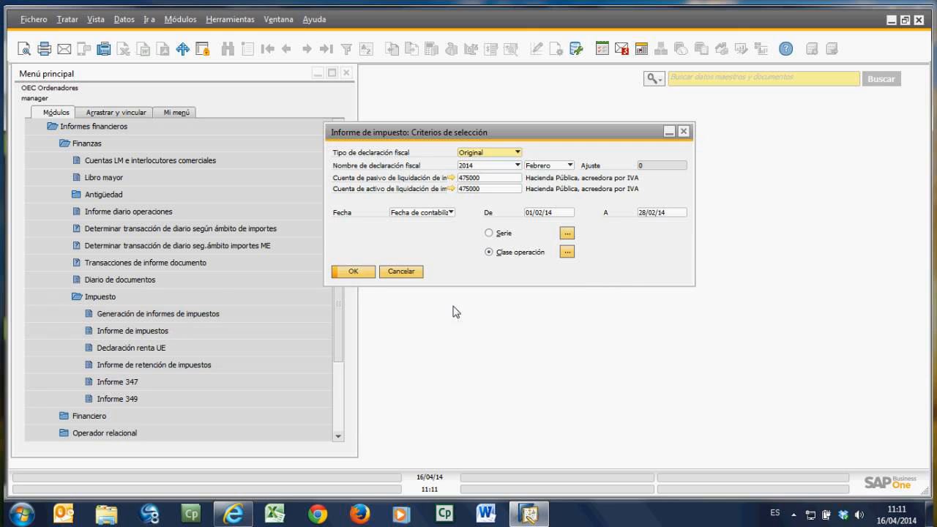
left_click(684, 133)
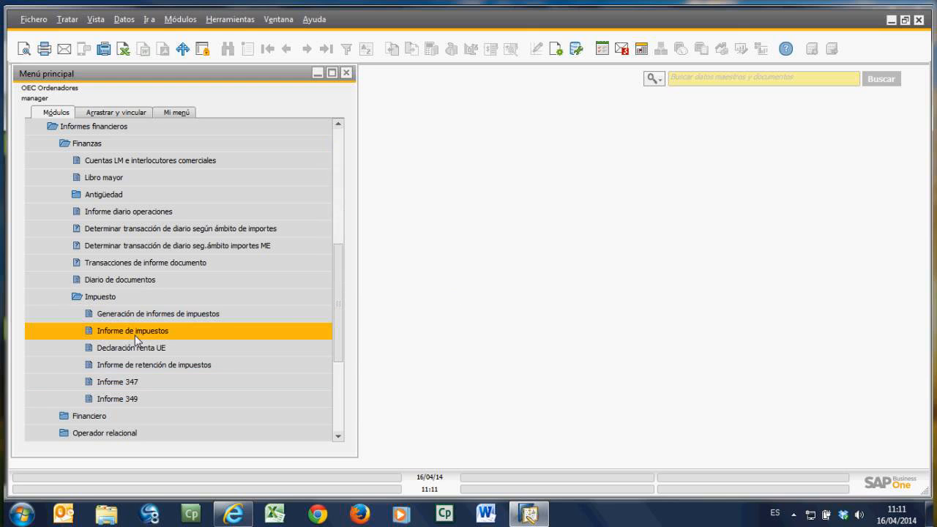
Step: Run the Informe de impuestos for Enero 2014, view its file creation option, and close the report without exporting
left_click(135, 336)
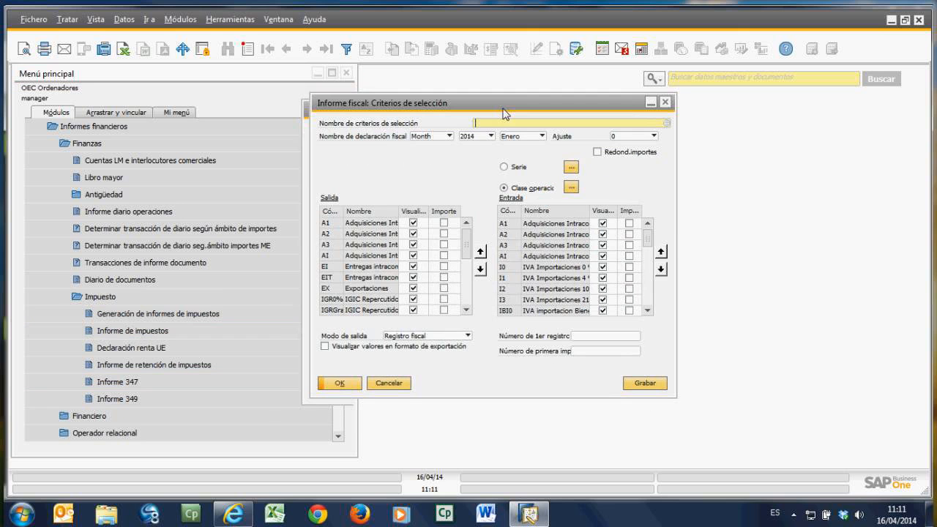
left_click(350, 385)
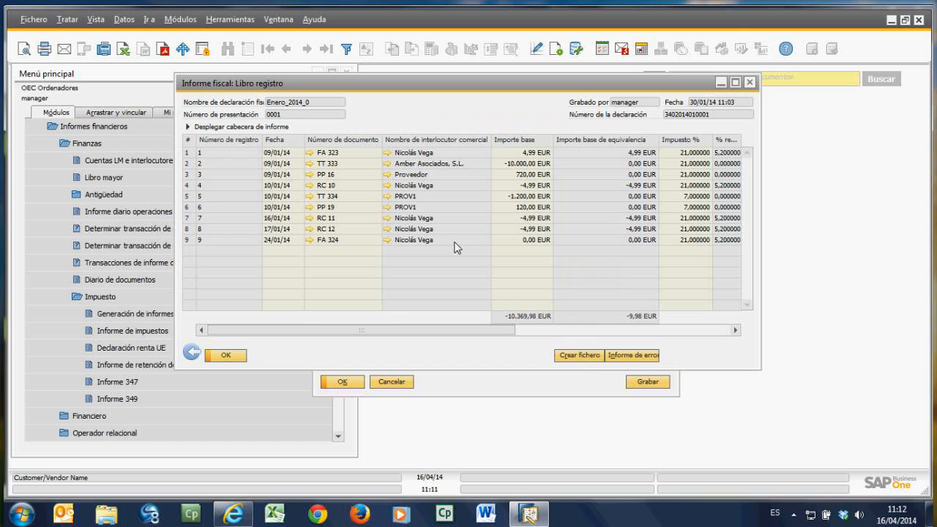
left_click(582, 356)
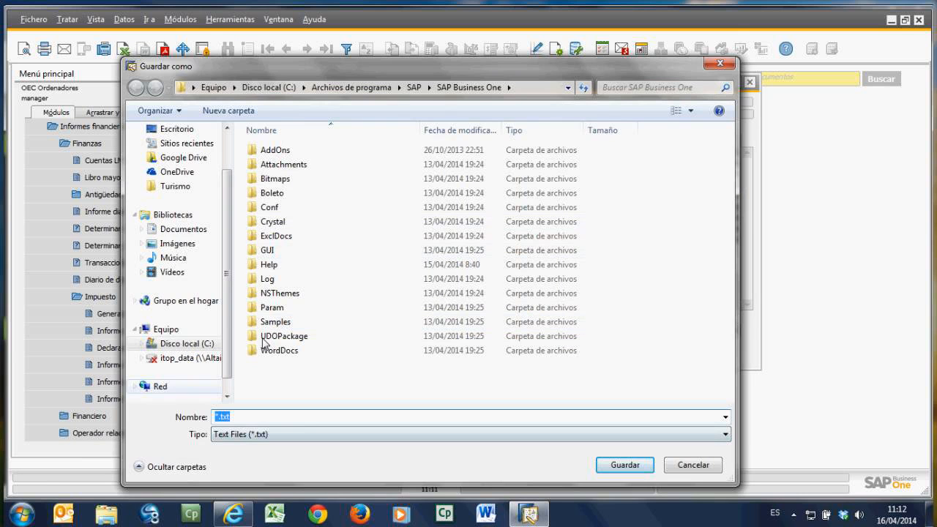
key("Escape")
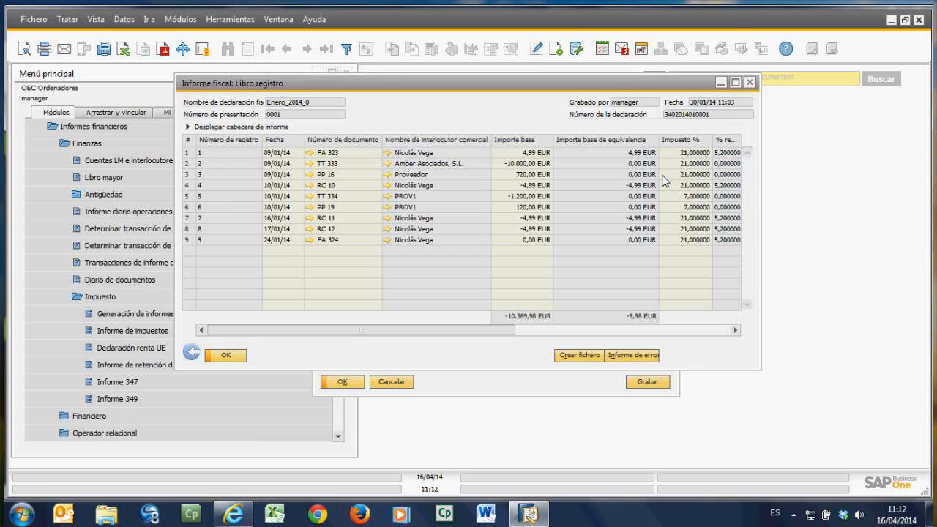
left_click(192, 354)
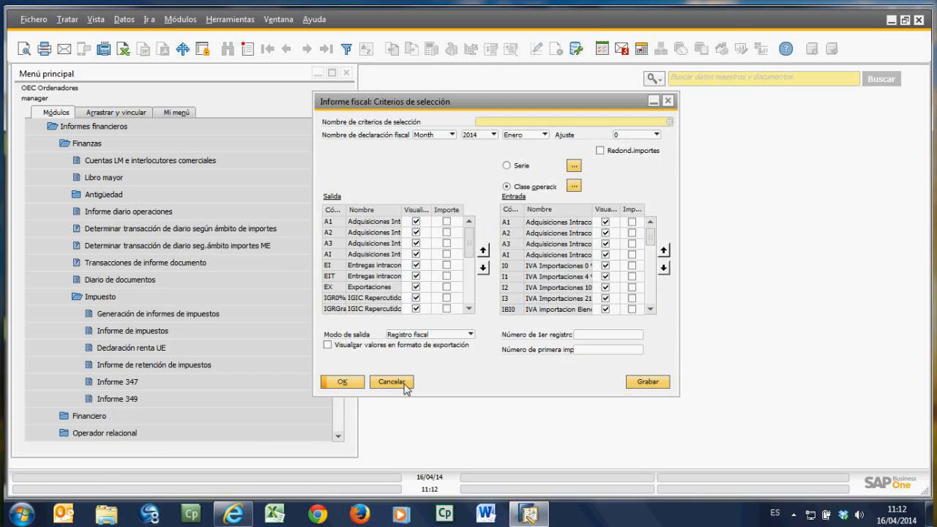
left_click(404, 383)
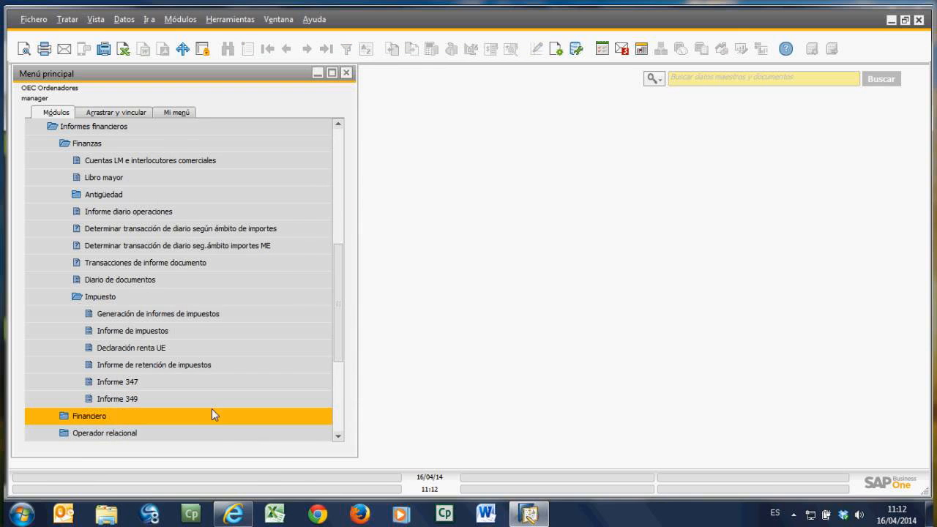
Step: Run the Informe de retención de impuestos for 01/01/14 to 31/12/14, expand withholding indicator G01, and close the report
left_click(214, 347)
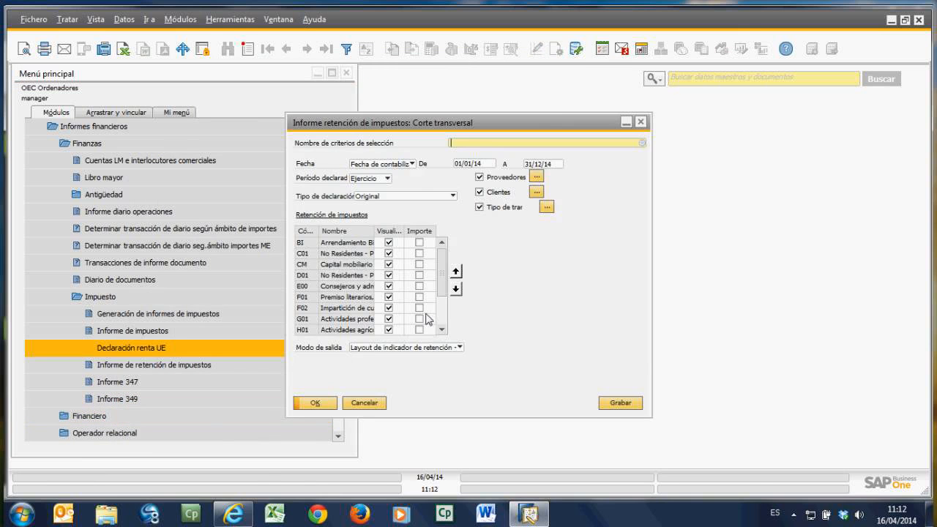
left_click_drag(548, 119, 563, 82)
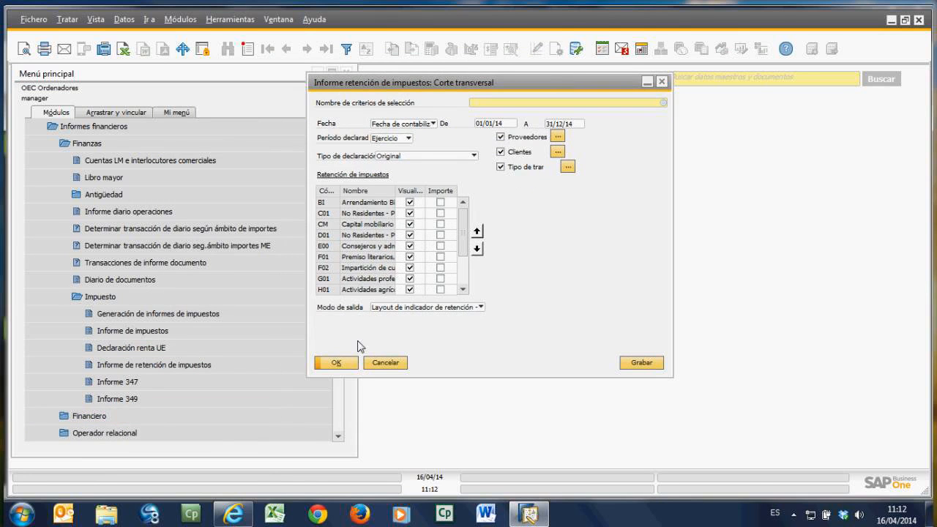
left_click(348, 364)
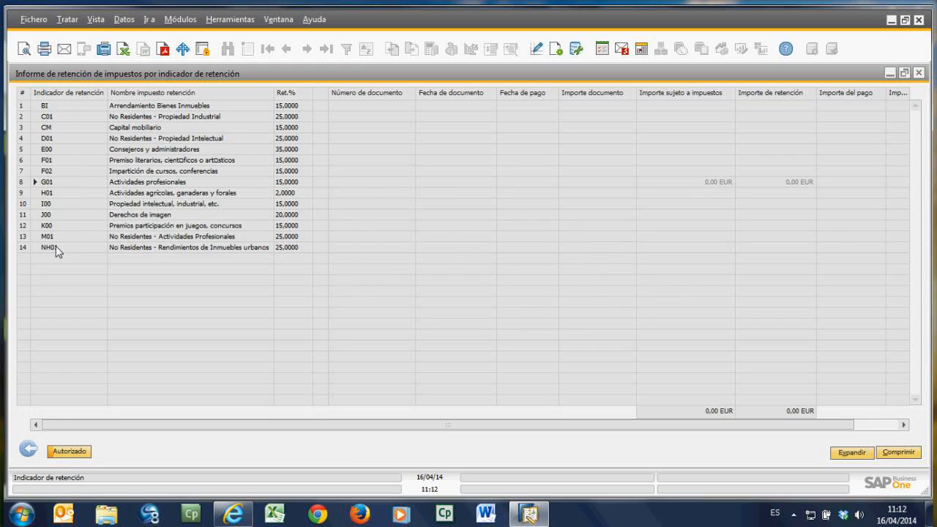
left_click(34, 181)
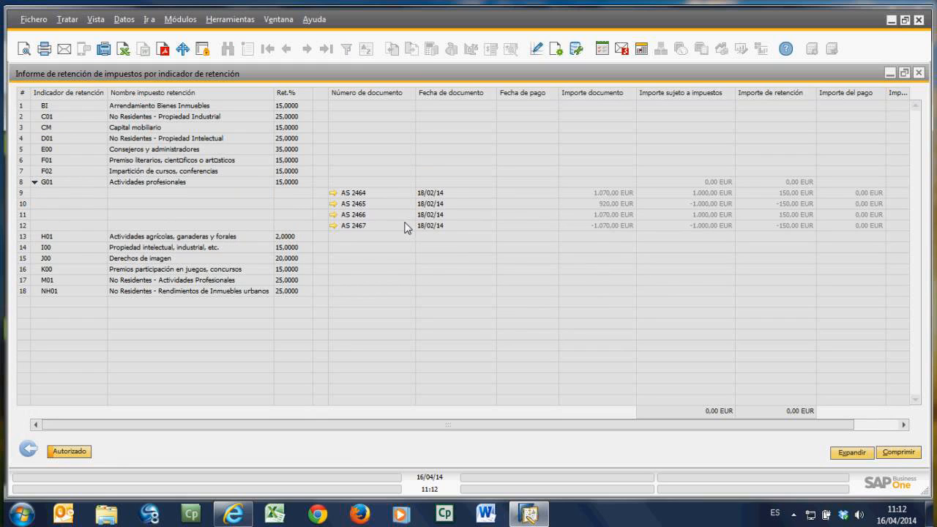
left_click(30, 451)
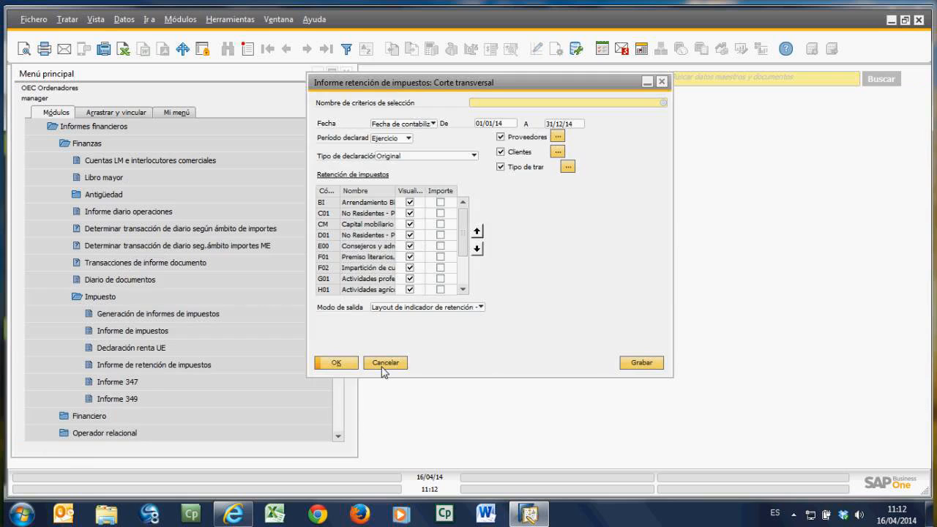
left_click(382, 363)
Step: Collapse the Impuesto and Finanzas reports, expand Financiero, and open the Balance de Sumas y Saldos selection criteria
left_click(119, 298)
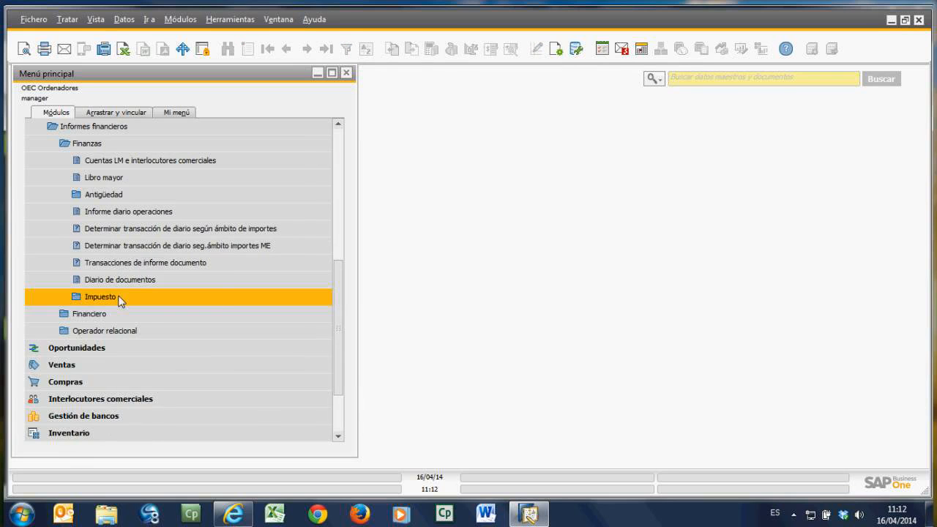
left_click(96, 145)
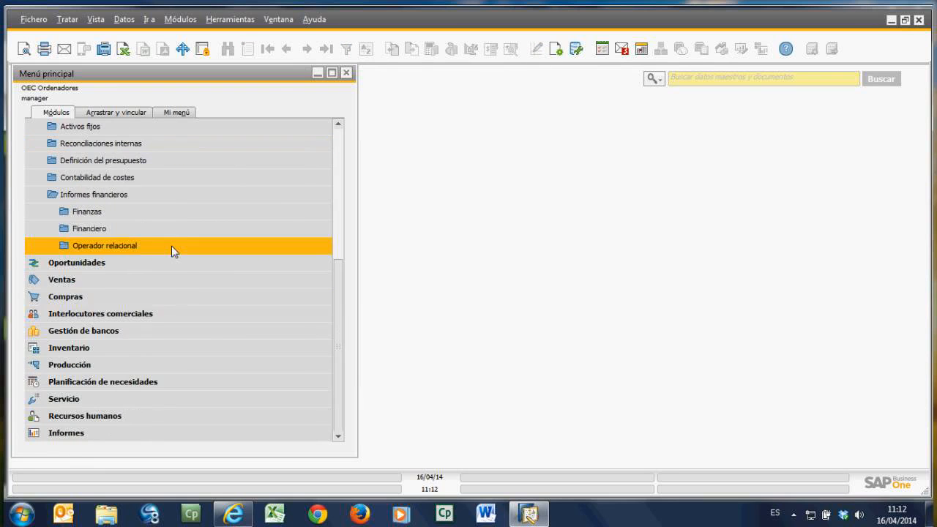
left_click(89, 229)
scroll(170, 316, "up", 1)
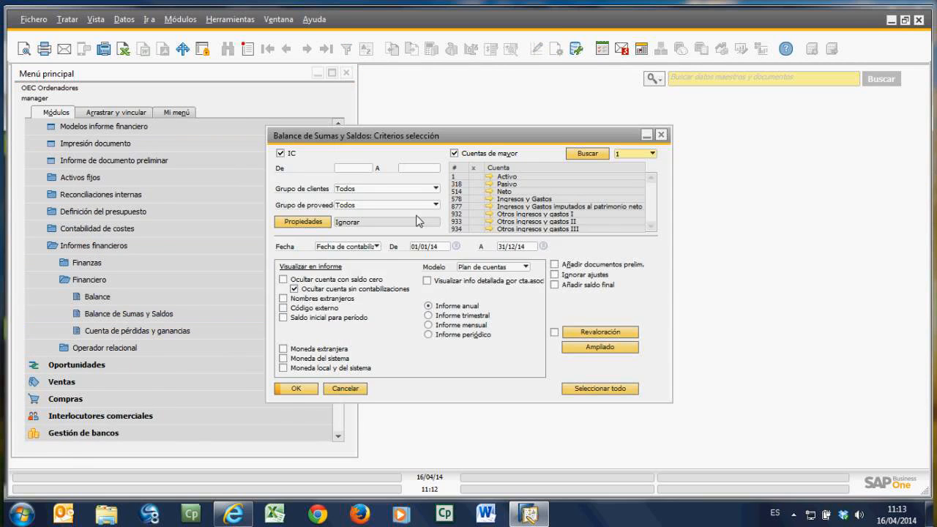
Step: Run the Balance de Sumas y Saldos excluding business partners with all ledger accounts selected, and view it maximized down to the total
left_click_drag(445, 134, 452, 115)
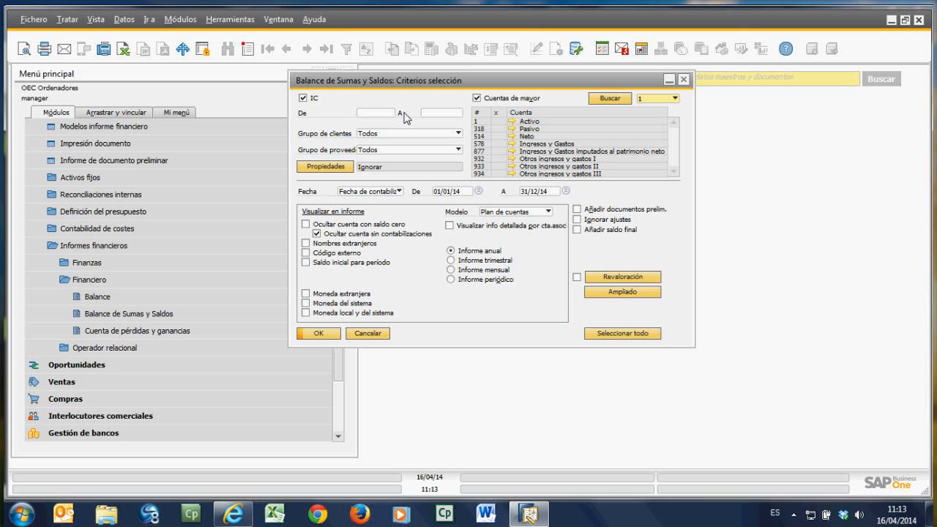
left_click(303, 97)
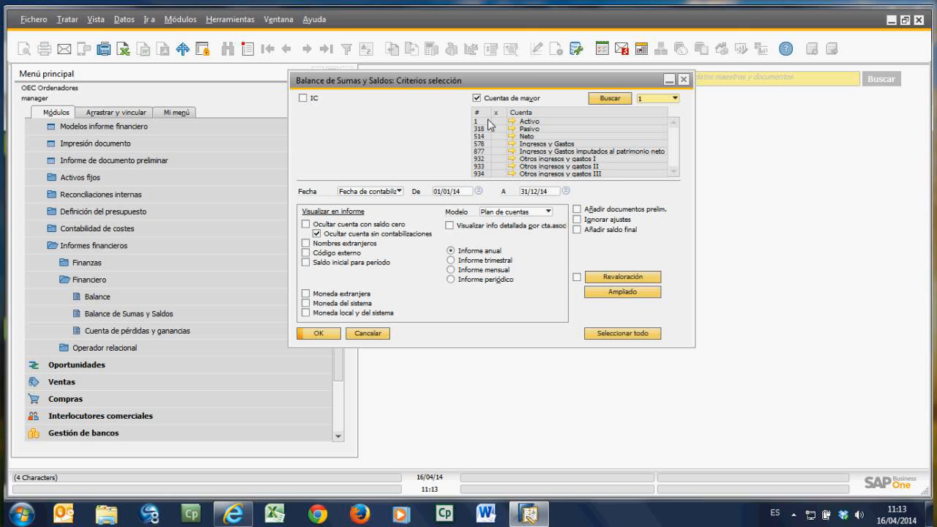
double_click(497, 112)
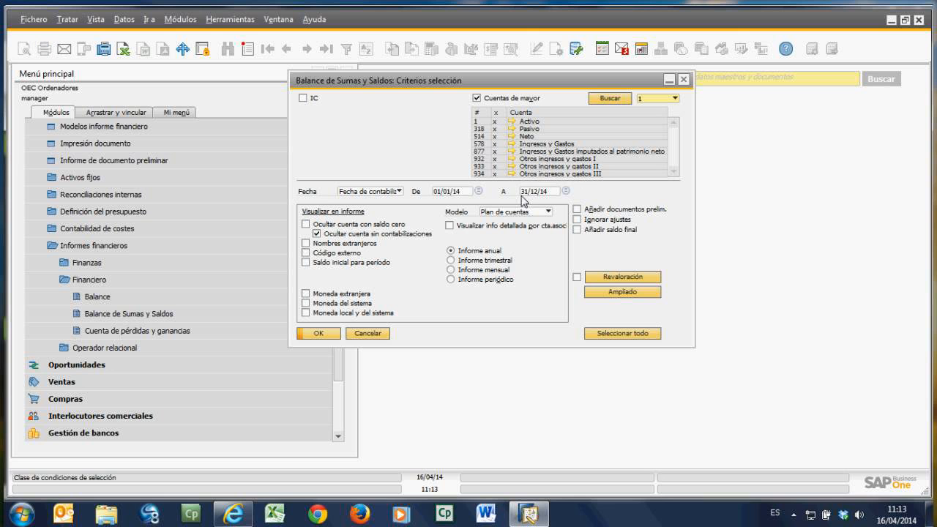
left_click(320, 334)
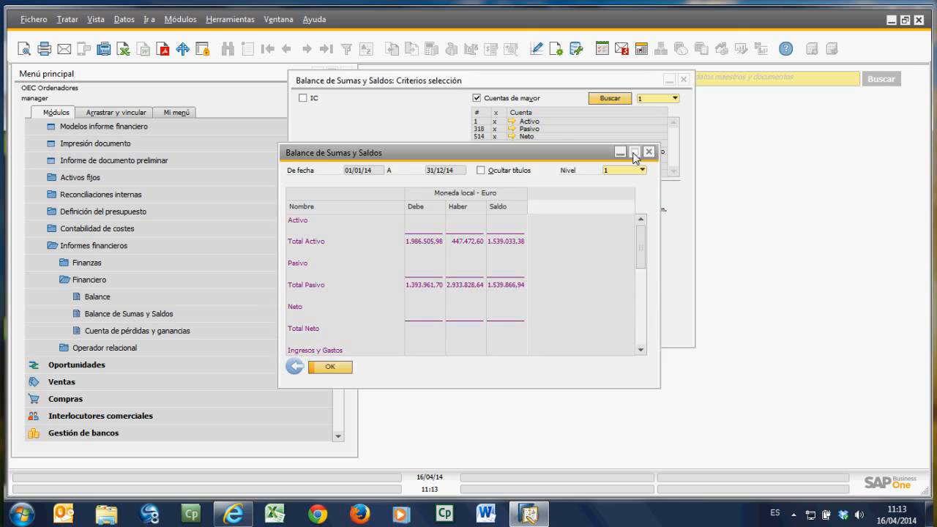
left_click(634, 152)
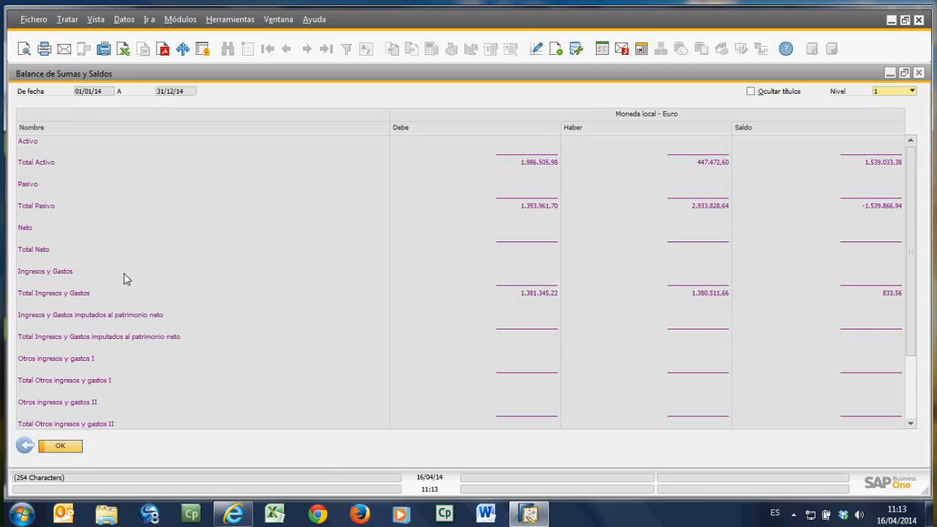
scroll(124, 273, "down", 2)
scroll(216, 325, "down", 2)
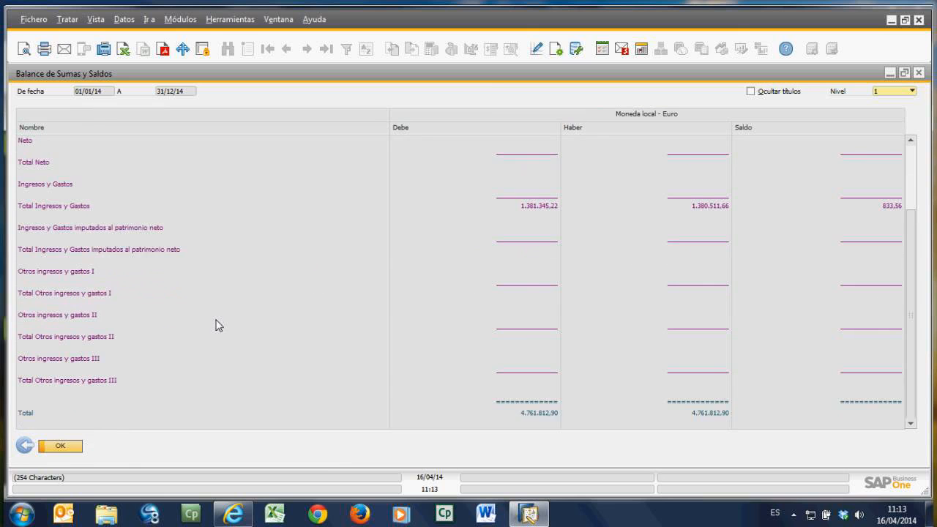
Step: Set the Balance de Sumas y Saldos to Nivel 5 and review the detailed account lines
scroll(198, 282, "up", 4)
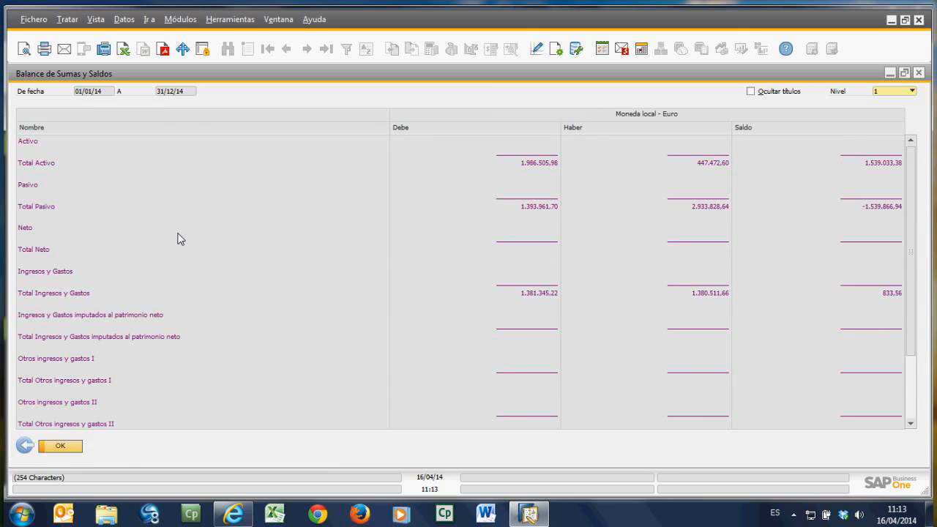
left_click(910, 94)
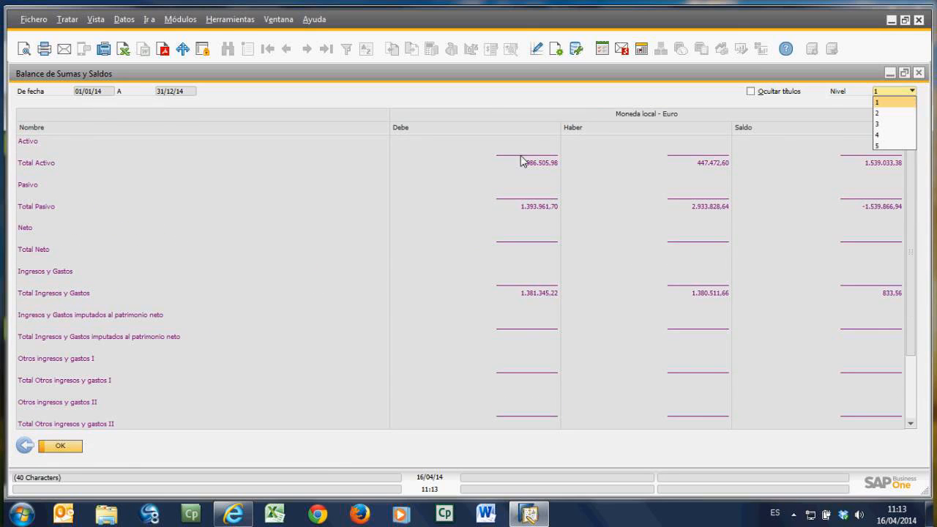
left_click(275, 152)
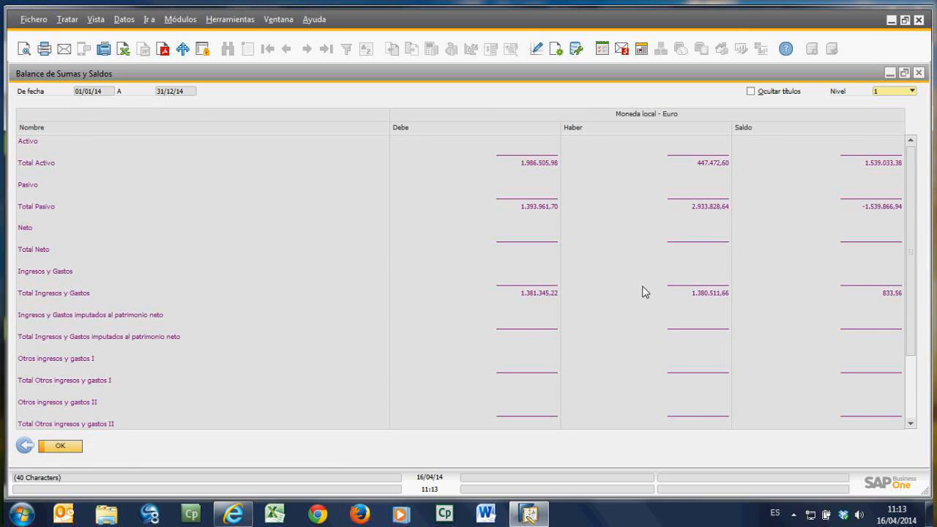
left_click(911, 91)
left_click(888, 145)
scroll(242, 249, "down", 6)
scroll(258, 351, "down", 5)
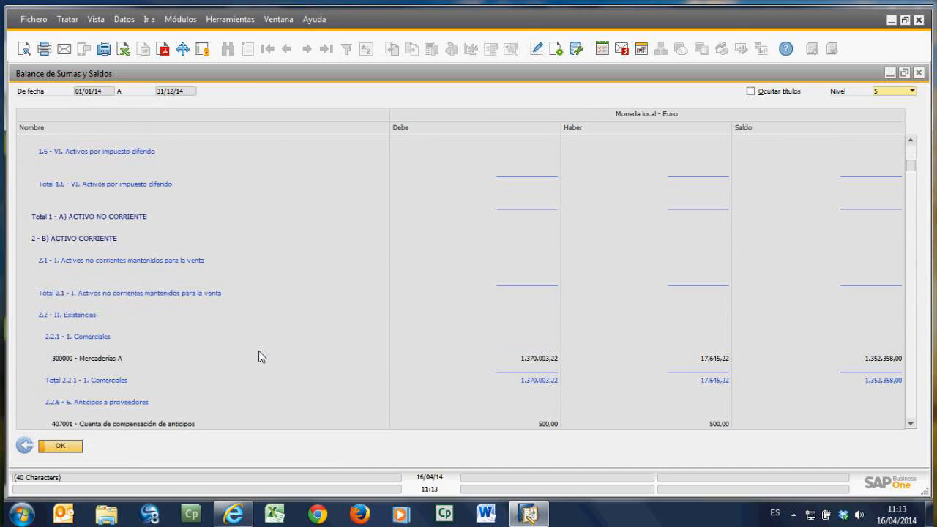
Step: Hide the titles in the Balance de Sumas y Saldos, review the plain account list, and close the report
left_click(750, 91)
scroll(223, 213, "up", 3)
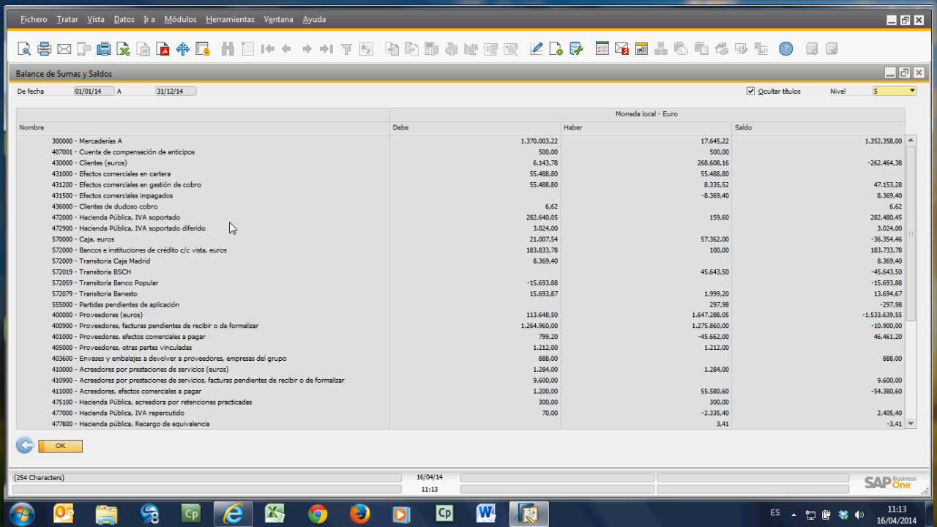
left_click(26, 445)
key("Escape")
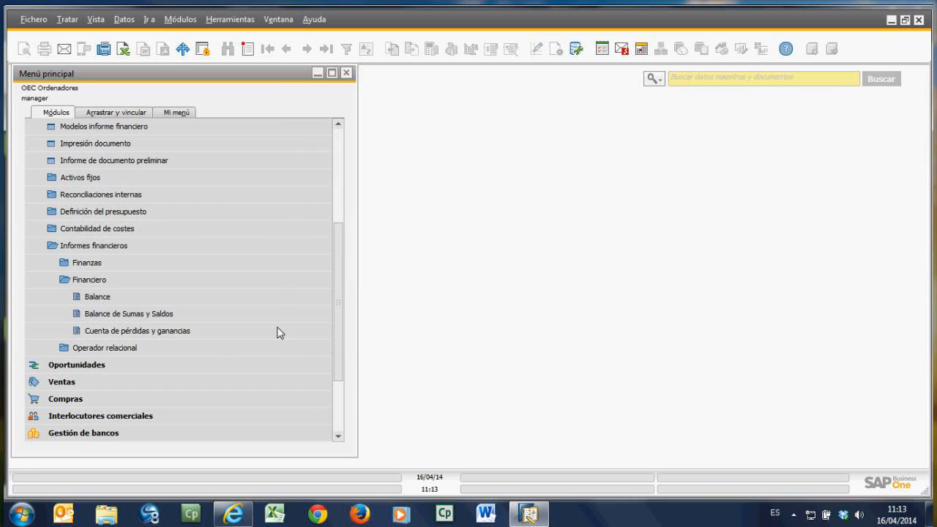
Step: Run the annual Cuenta de pérdidas y ganancias for 01/01/14 to 31/12/14 and maximize the report
left_click(121, 335)
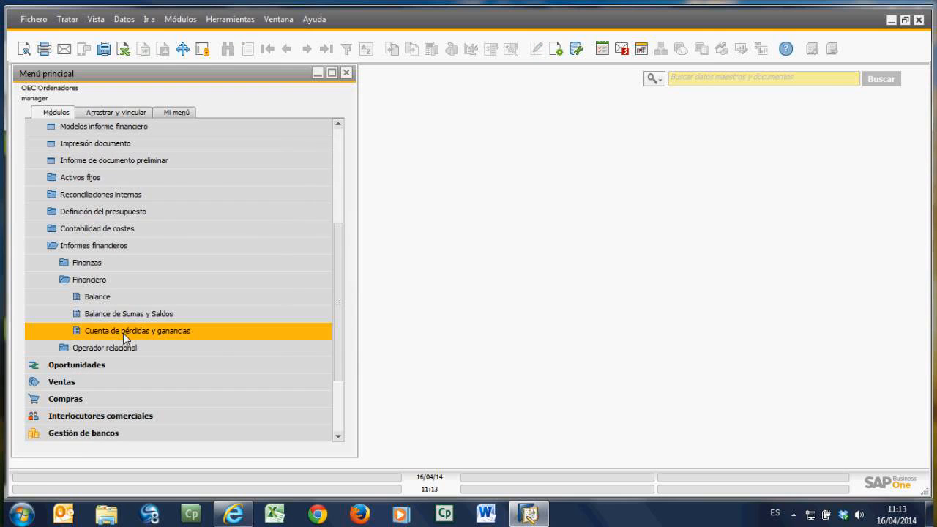
left_click(123, 333)
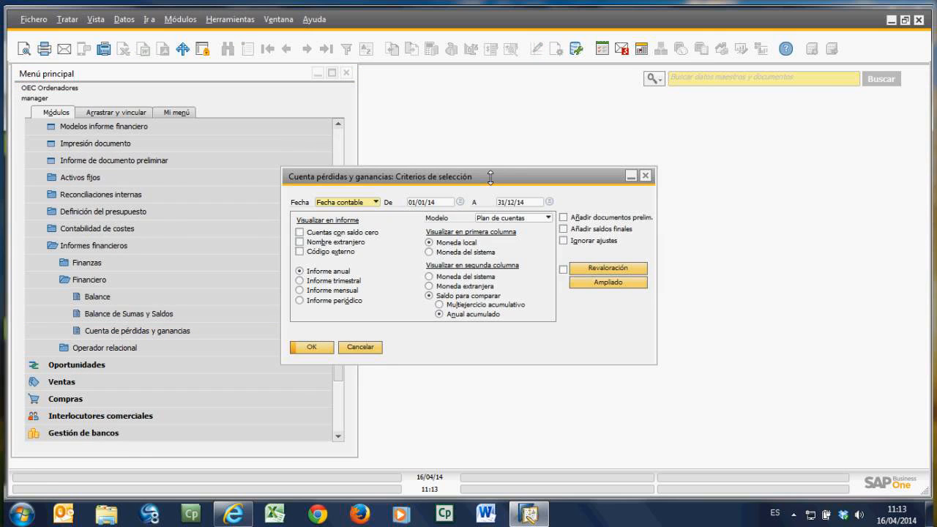
left_click_drag(491, 177, 490, 165)
left_click(312, 335)
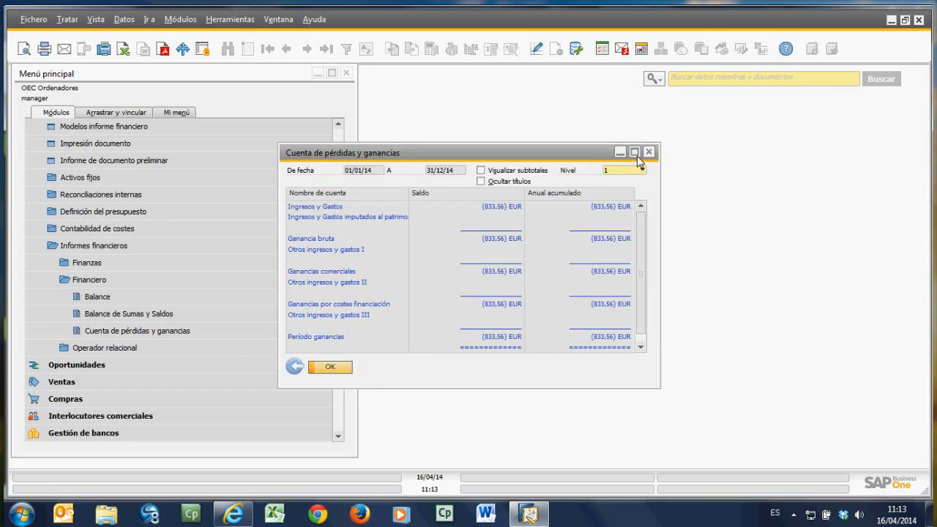
left_click(635, 153)
Step: Set the Cuenta de pérdidas y ganancias to Nivel 5 with subtotals shown and titles hidden, then close the report and its selection criteria
left_click(893, 91)
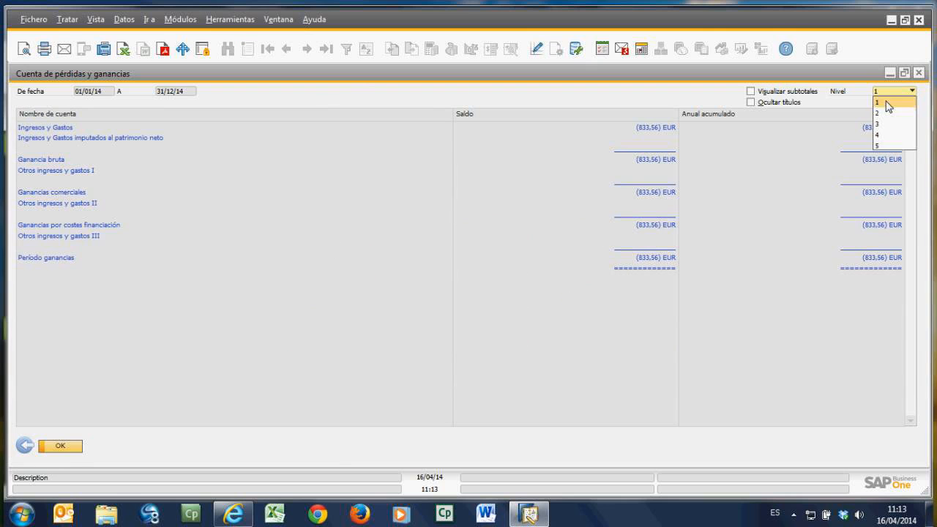
left_click(895, 145)
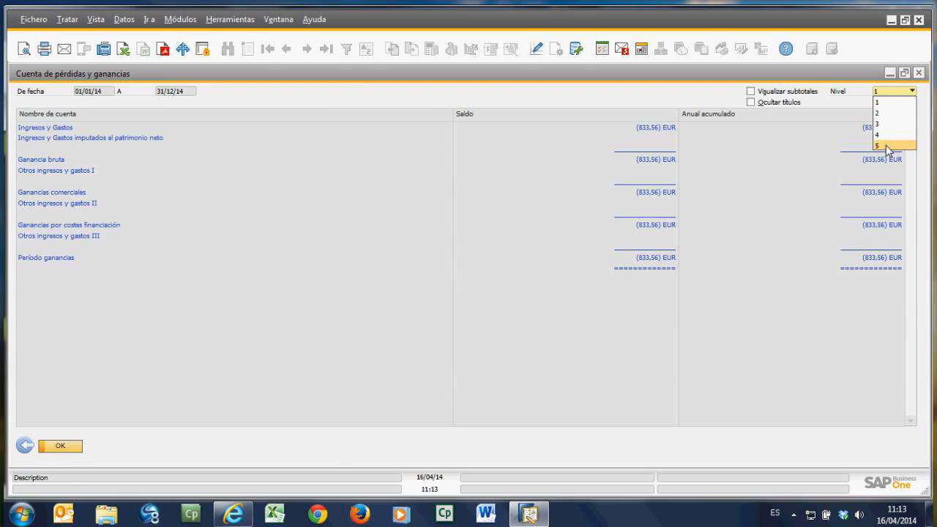
left_click(750, 93)
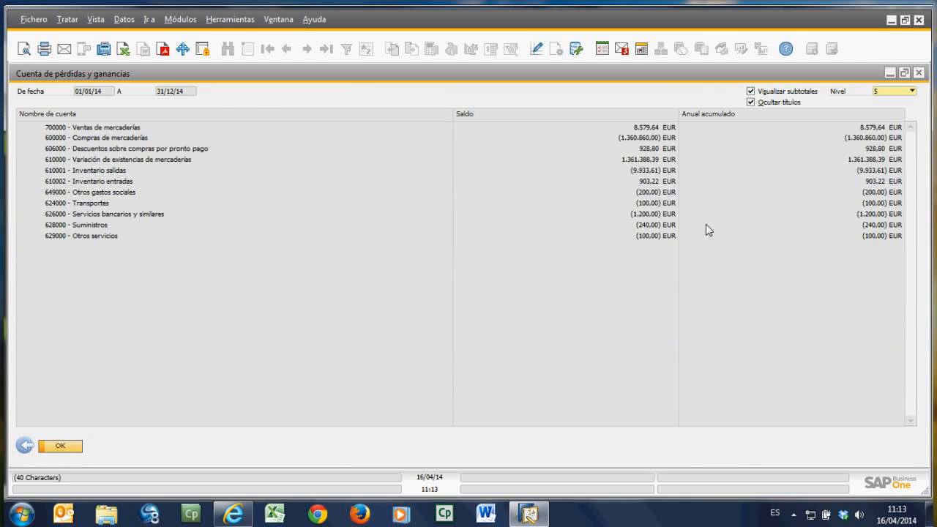
left_click(60, 446)
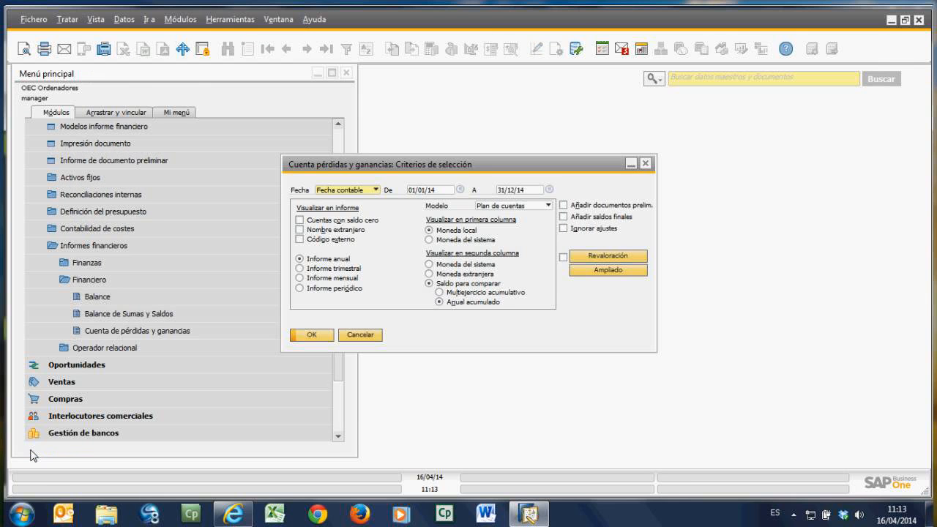
left_click(360, 335)
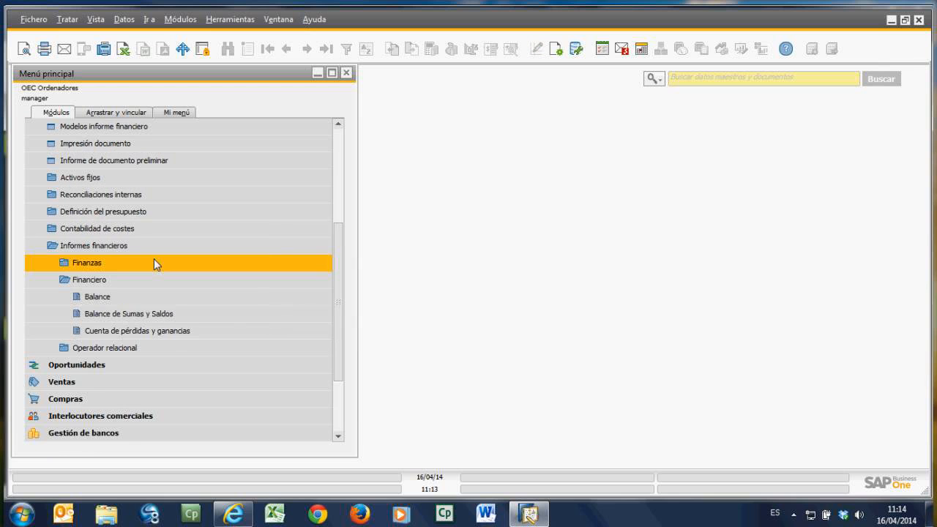
Step: Collapse Informes financieros and Finanzas, and expand Informes bancarios under Gestión de bancos
left_click(117, 247)
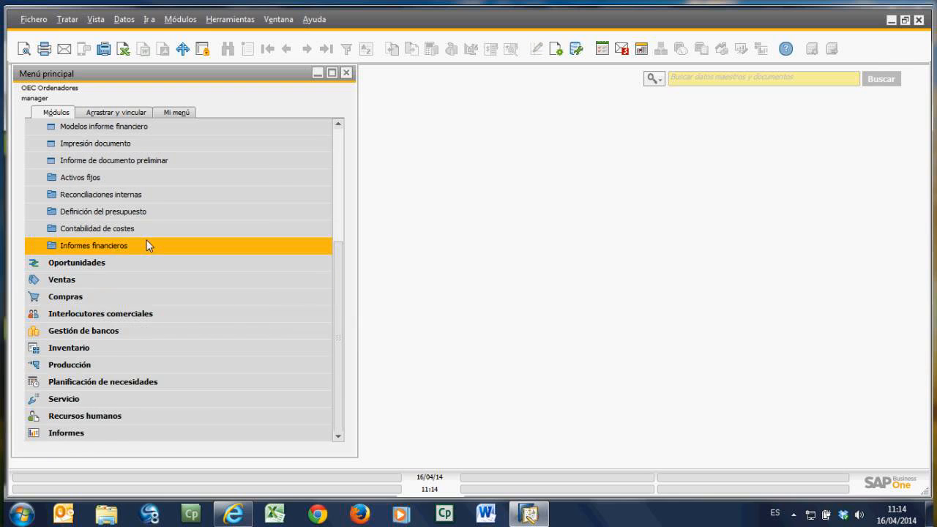
scroll(149, 246, "up", 3)
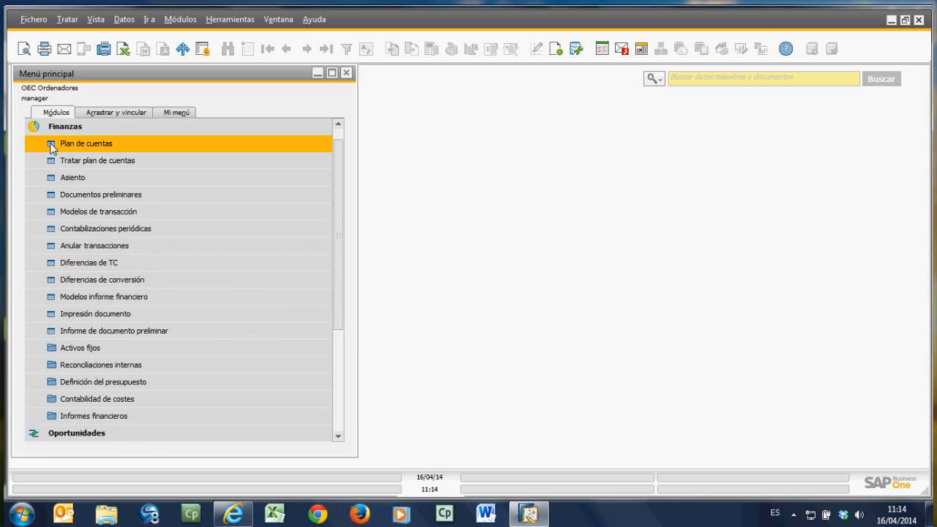
left_click(54, 128)
left_click(139, 231)
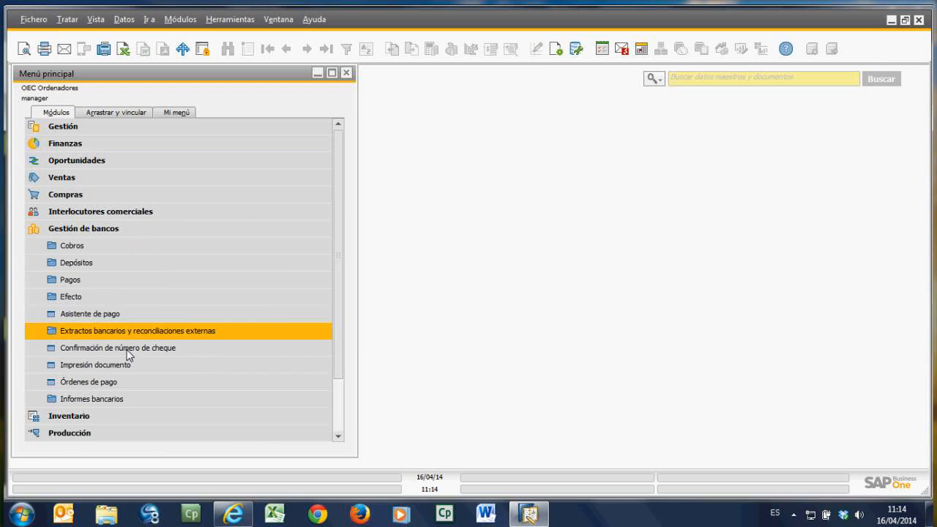
left_click(119, 401)
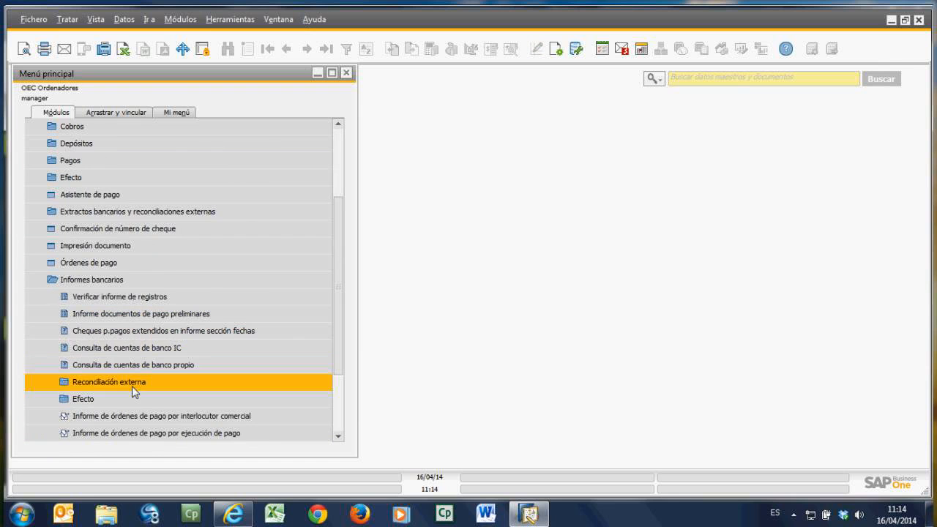
Step: View and close the Consulta de cuentas de banco IC, and look through the Reconciliación externa report list
left_click(161, 350)
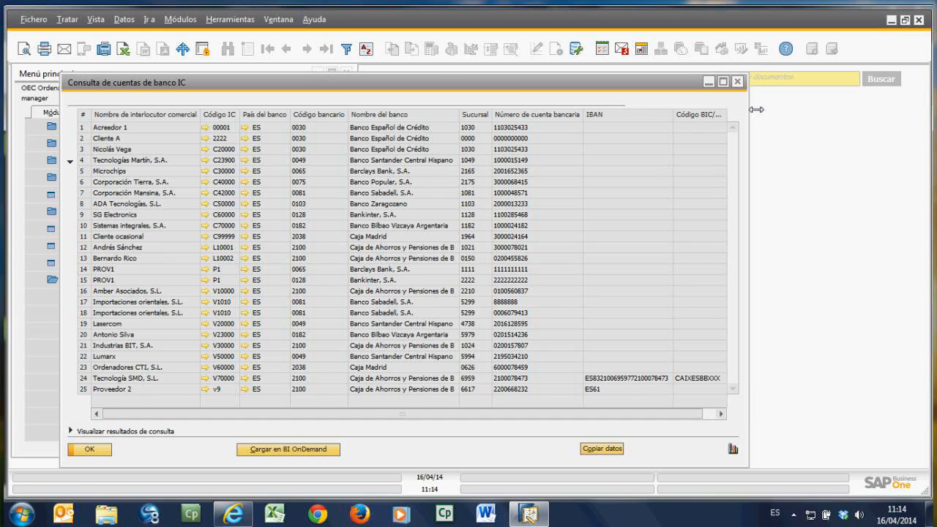
left_click(738, 83)
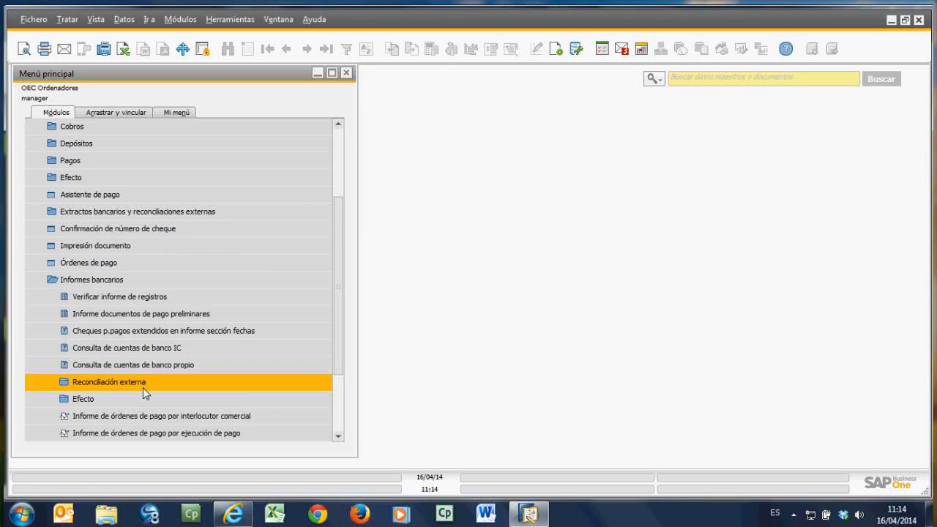
left_click(134, 383)
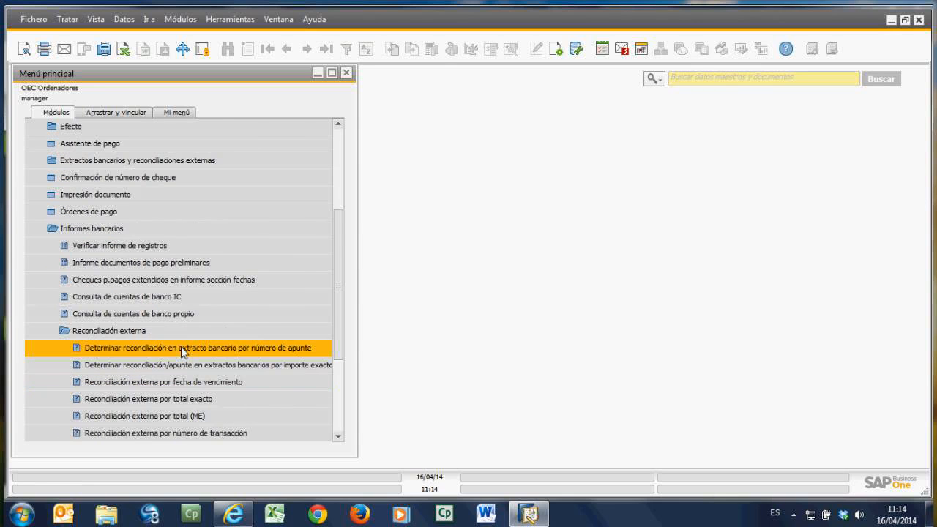
scroll(181, 347, "down", 1)
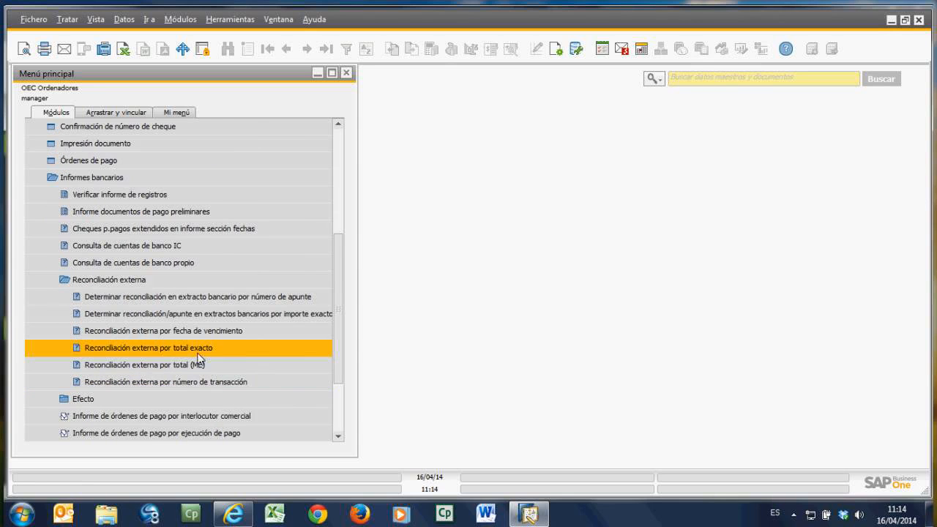
left_click(113, 282)
Step: Expand the Efecto bank reports, run Lista de efectos enviados and Lista de efectos generados, and close both
left_click(93, 297)
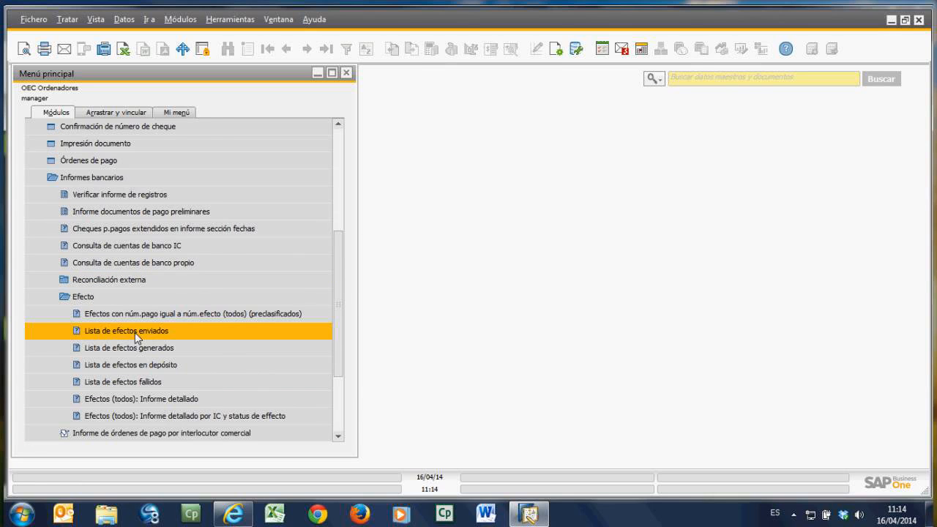
left_click(134, 332)
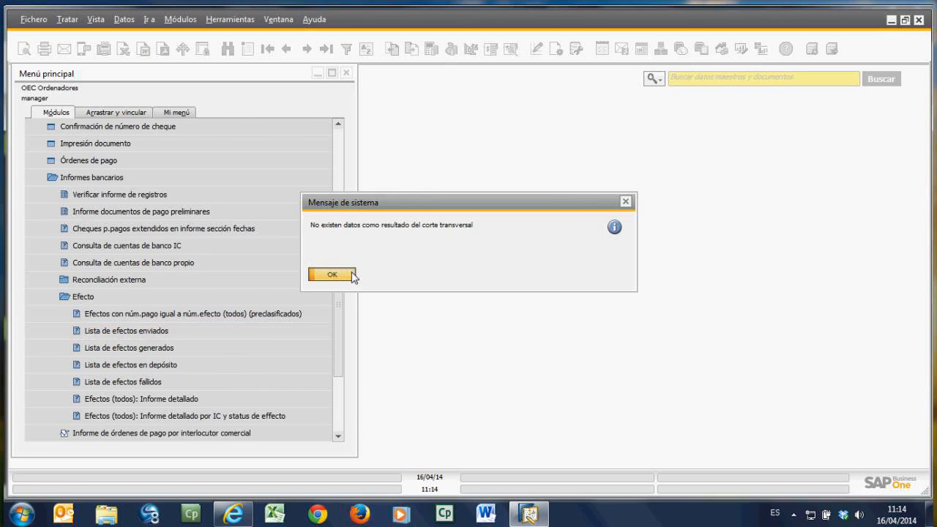
left_click(333, 274)
left_click(129, 347)
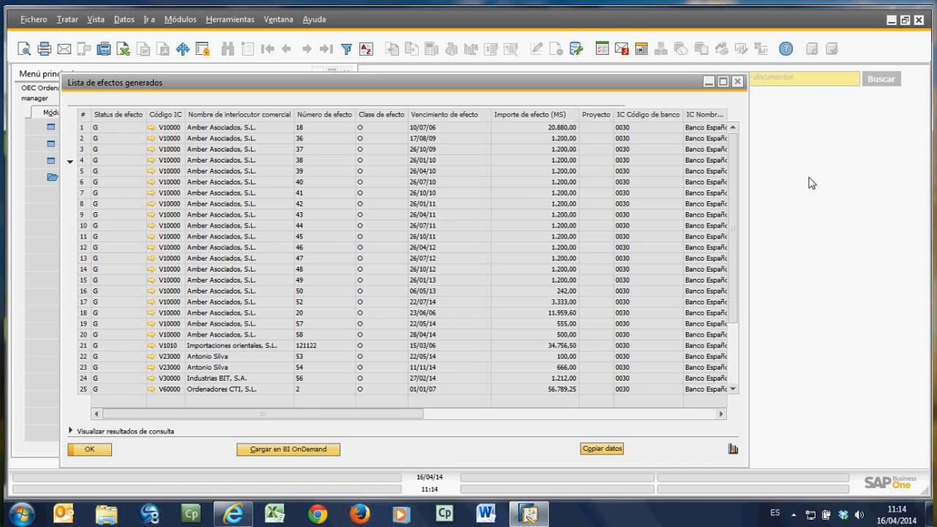
left_click(737, 81)
Step: Collapse the Efecto reports, Informes bancarios, and the Gestión de bancos module
left_click(108, 298)
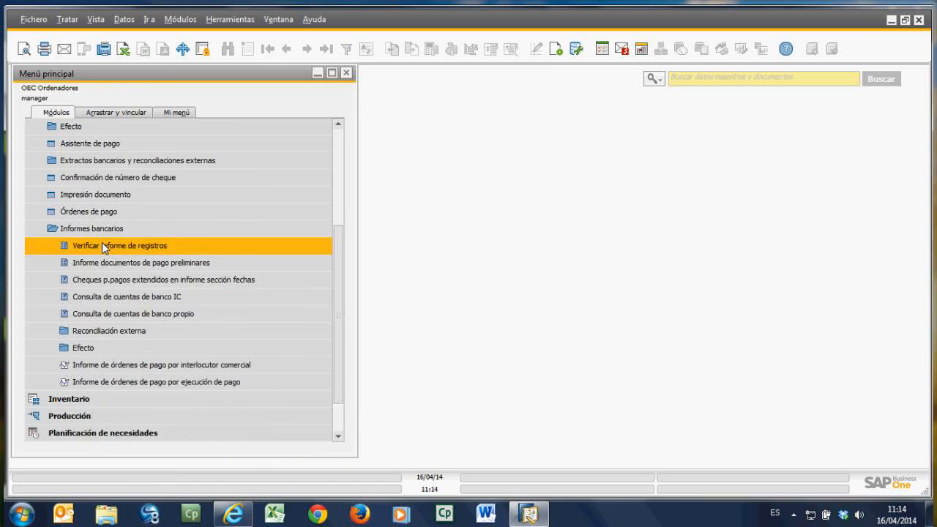
left_click(107, 230)
scroll(86, 217, "up", 1)
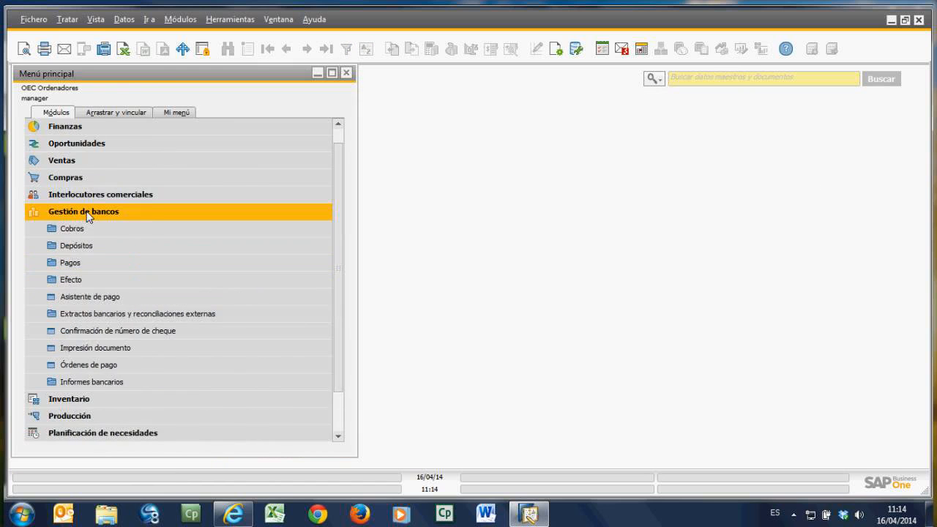
left_click(86, 212)
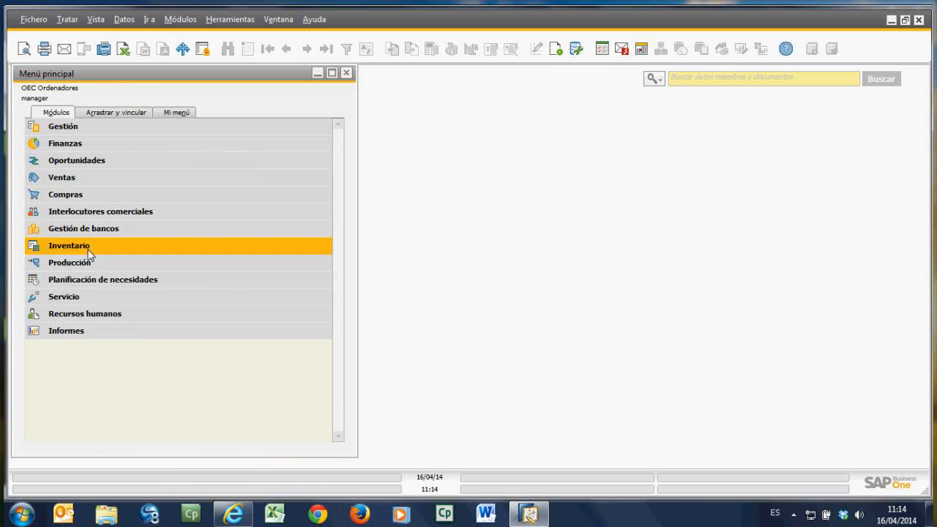
Step: Open the Query Manager and run the Cash&BankAccounts query from the CashBank2005 category
left_click(577, 49)
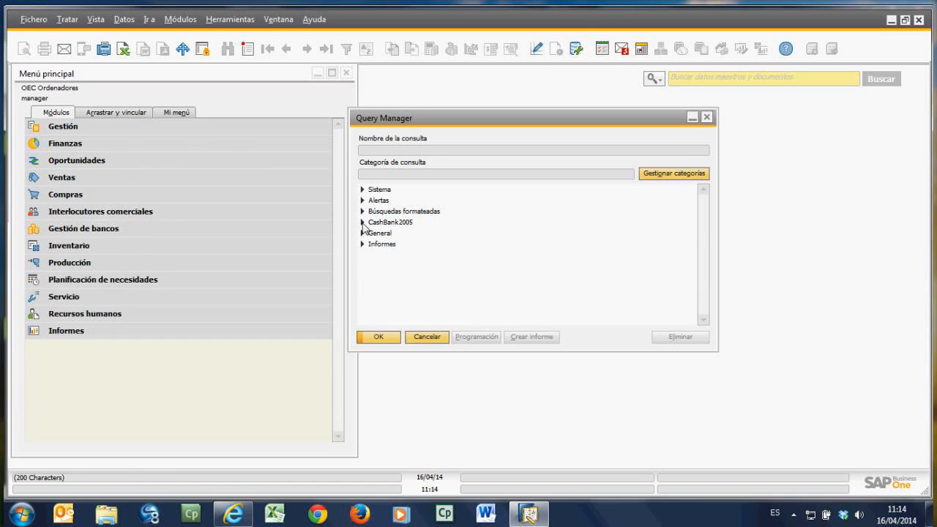
left_click(362, 223)
left_click(406, 258)
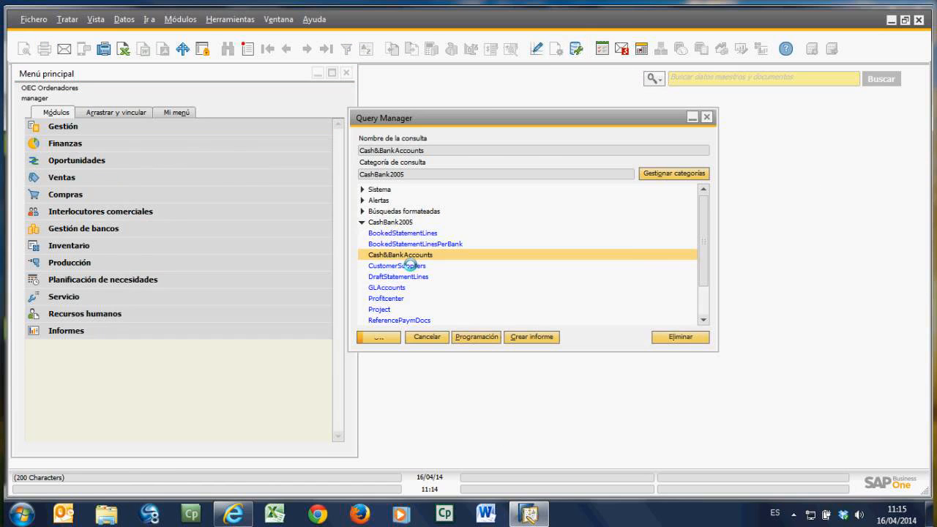
left_click(341, 274)
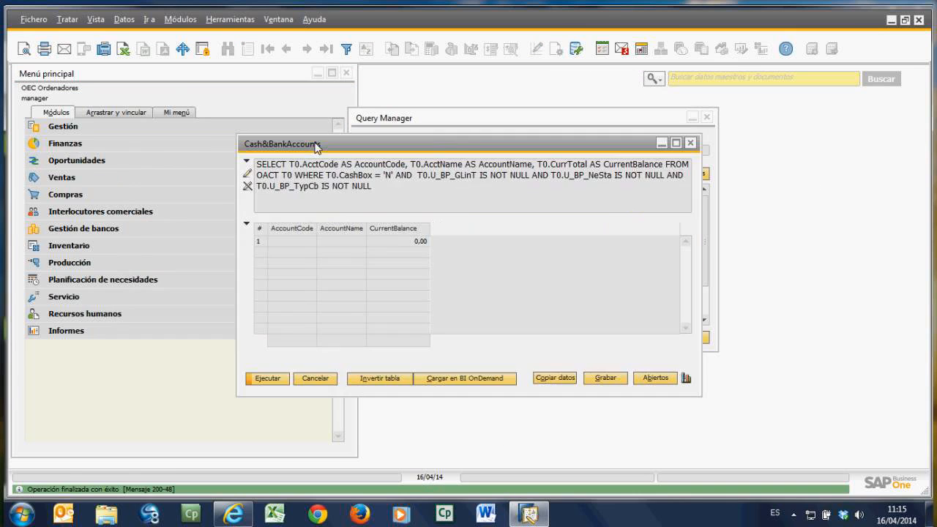
Step: Maximize the Cash&BankAccounts query window, highlight its SQL statement, and close the window
double_click(316, 144)
left_click(37, 96)
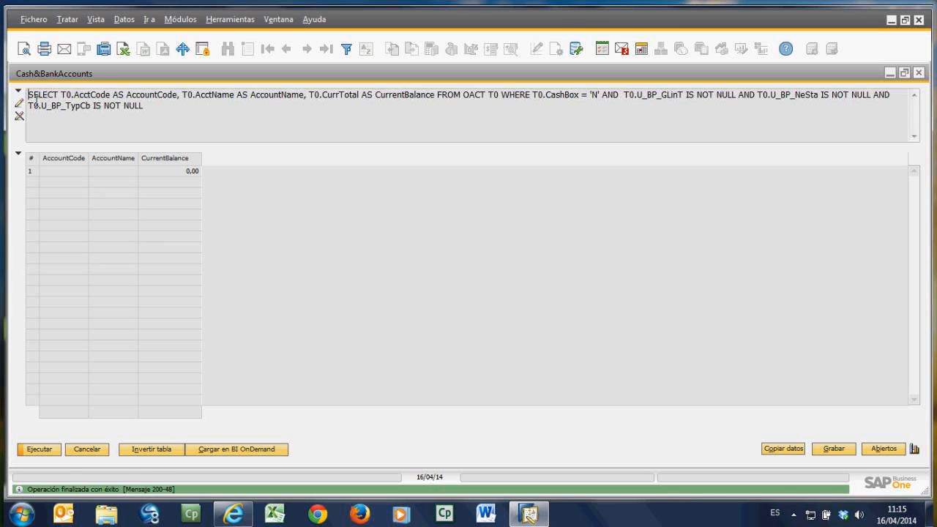
left_click_drag(36, 96, 175, 125)
left_click(184, 361)
left_click(101, 453)
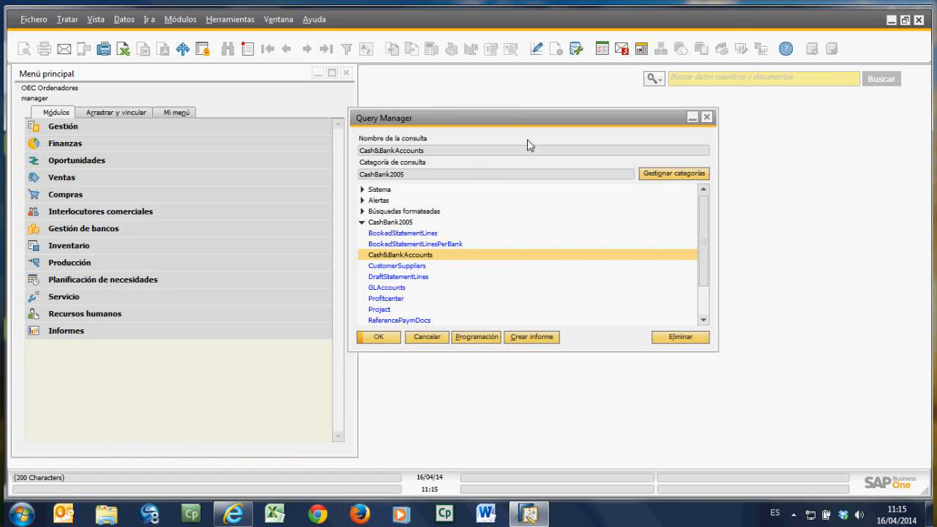
Step: Leave the Query Manager, expand Interlocutores comerciales, and open Datos maestros interlocutor comercial
left_click_drag(516, 126, 625, 88)
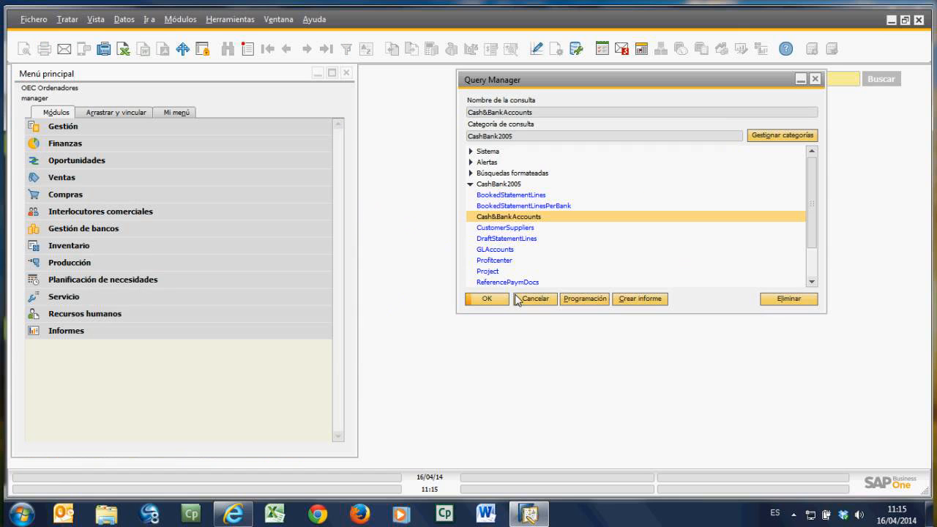
left_click(115, 215)
left_click(99, 229)
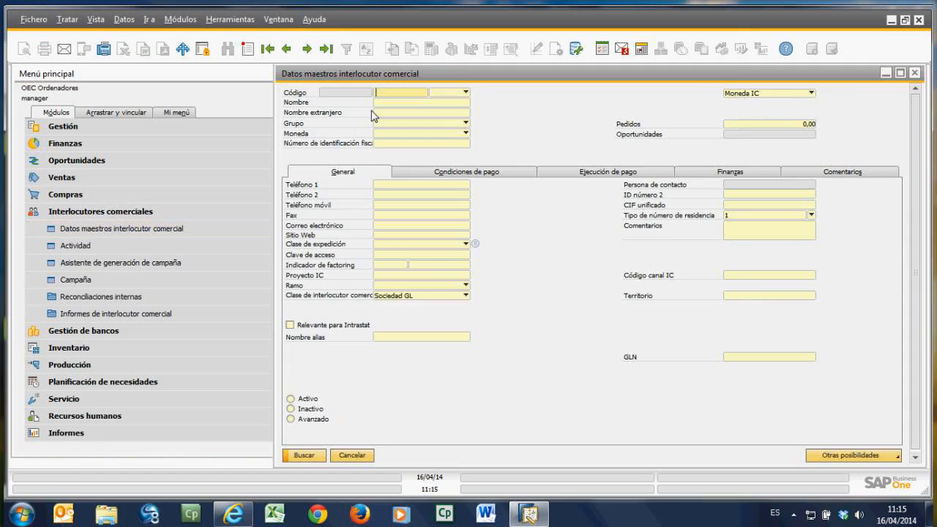
Step: Move the business partner master data window aside and turn on the system information display to identify the table behind its fields
left_click_drag(379, 79, 303, 87)
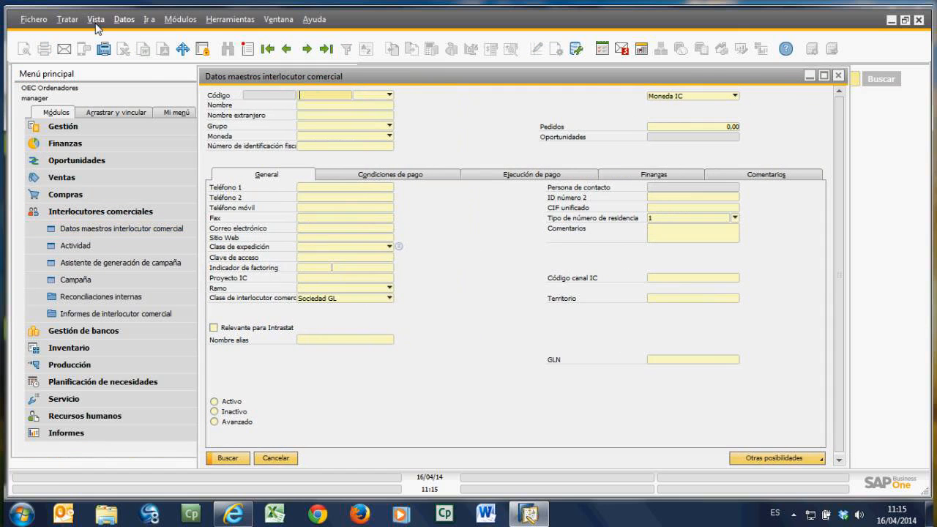
left_click(96, 20)
left_click(123, 57)
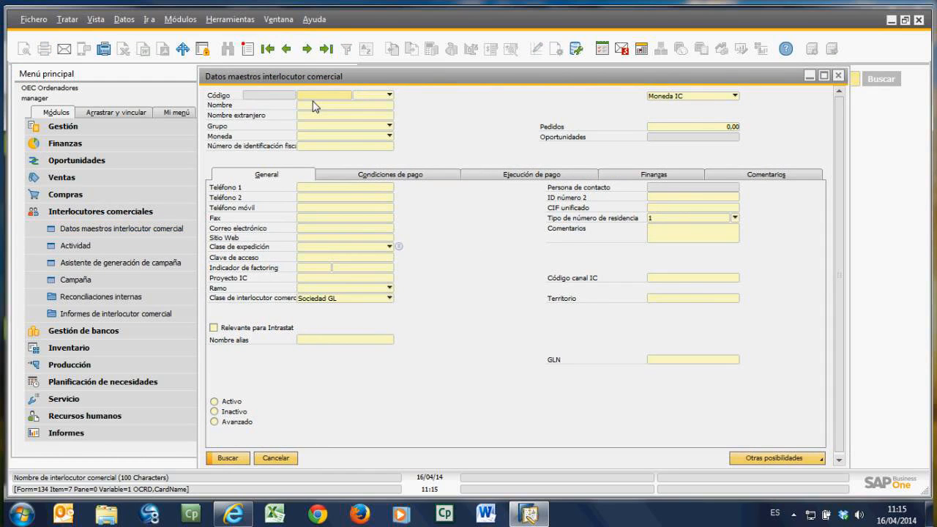
Step: Open the Generador de consultas and load the OCRD table with its field list
left_click(229, 19)
mouse_move(461, 171)
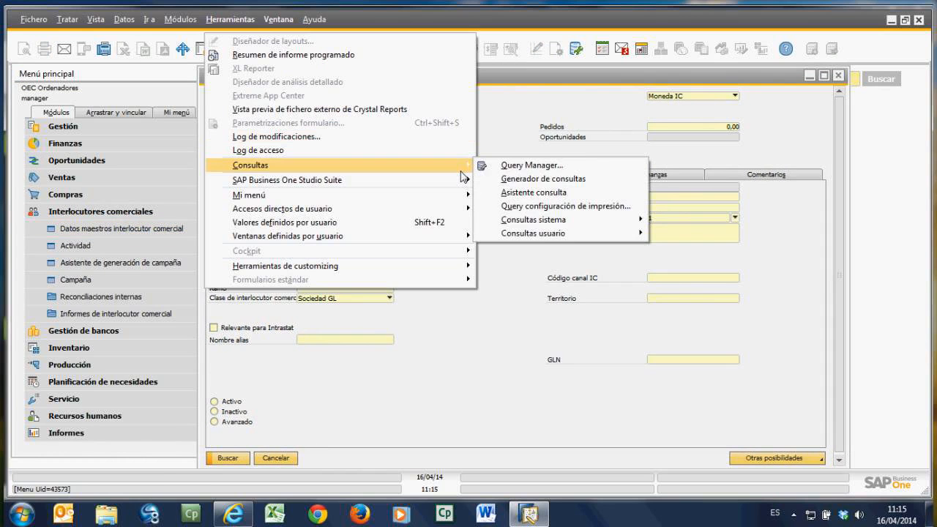
left_click(547, 180)
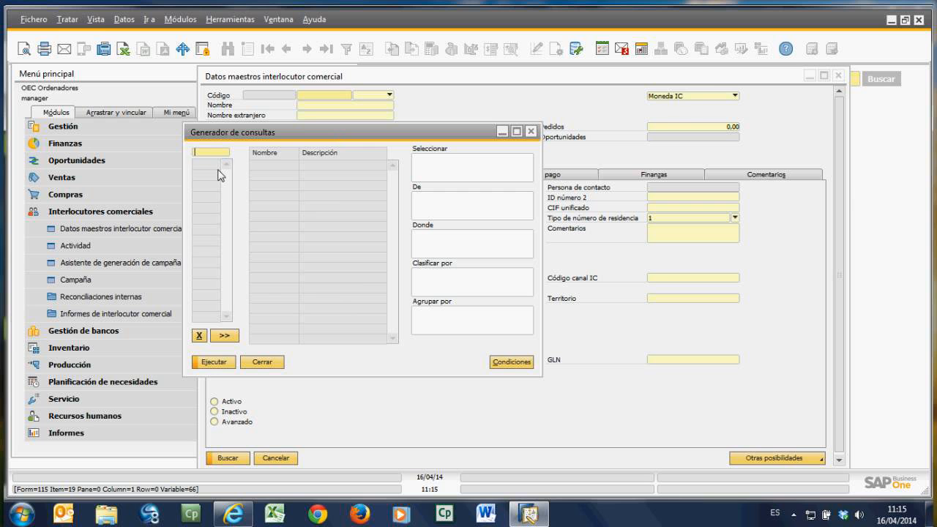
type("ocrd")
key("Return")
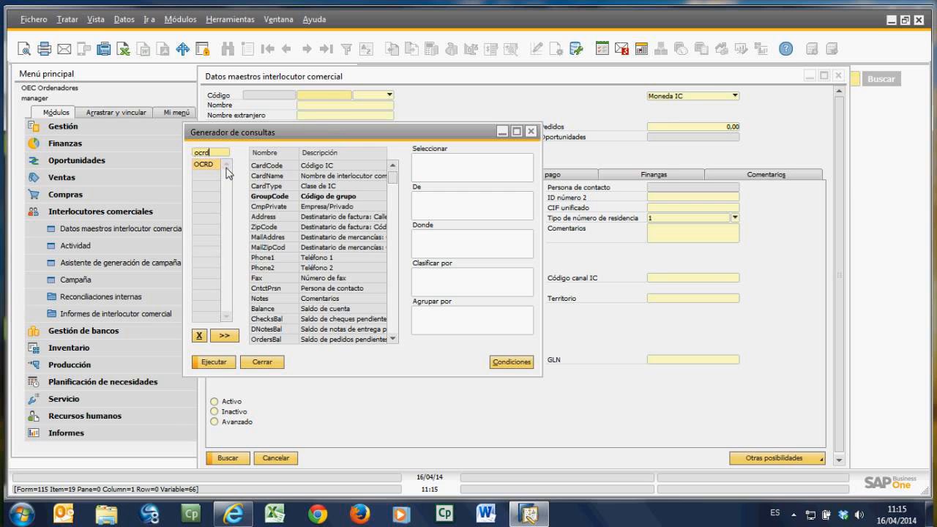
Step: Run the query on OCRD without selected fields, maximize the result preview, and close it
left_click(215, 334)
left_click(207, 364)
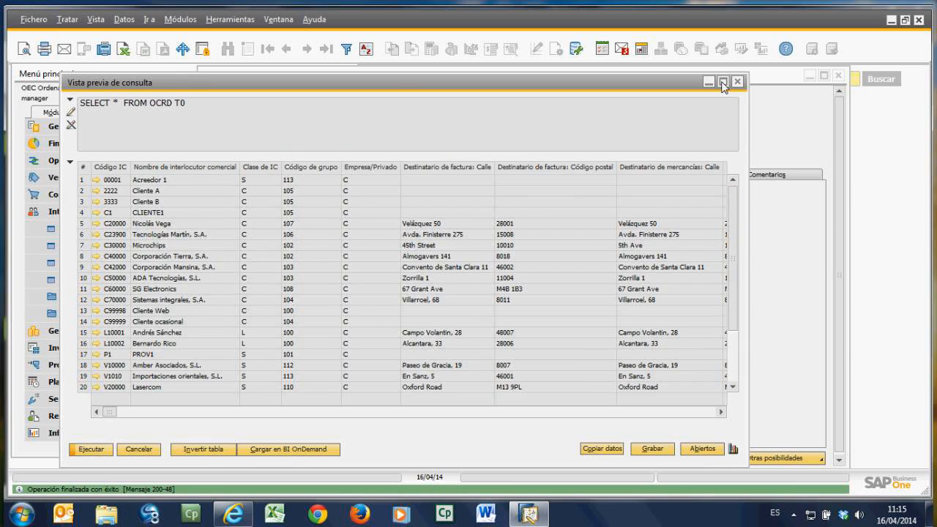
left_click(722, 82)
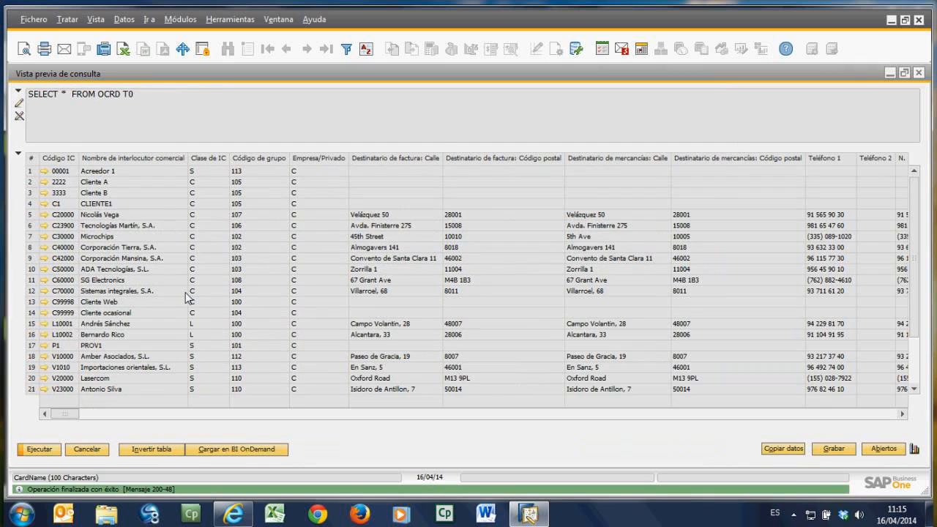
left_click(87, 450)
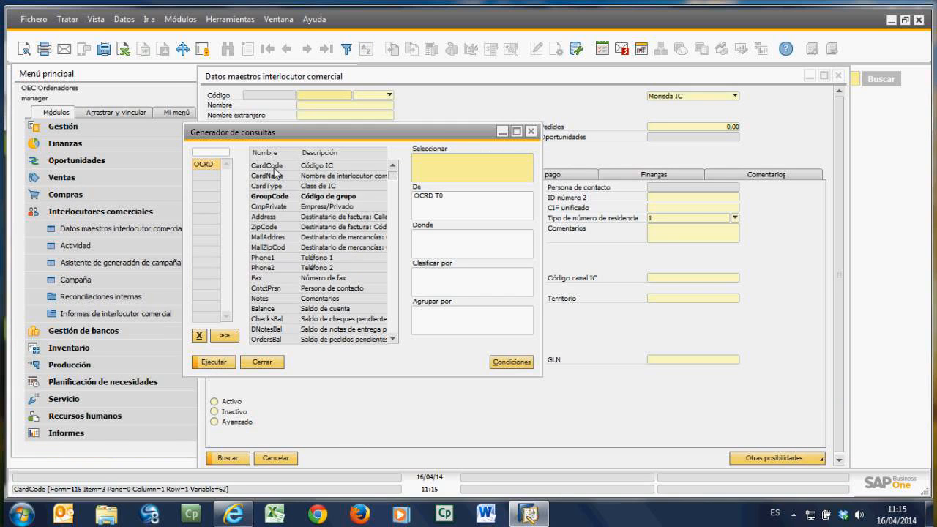
Step: Add CardCode and CardName to the query's selected fields, run the query, and close the preview
left_click(271, 166)
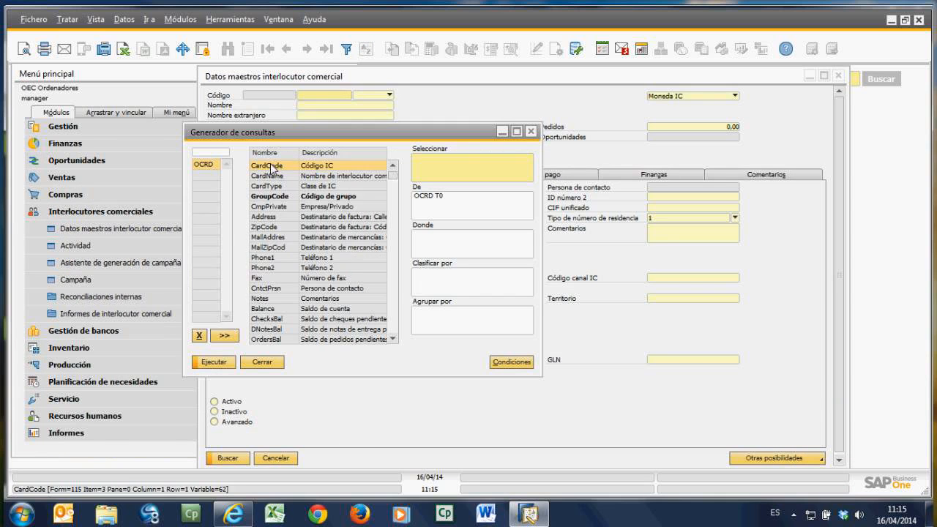
double_click(271, 167)
double_click(306, 177)
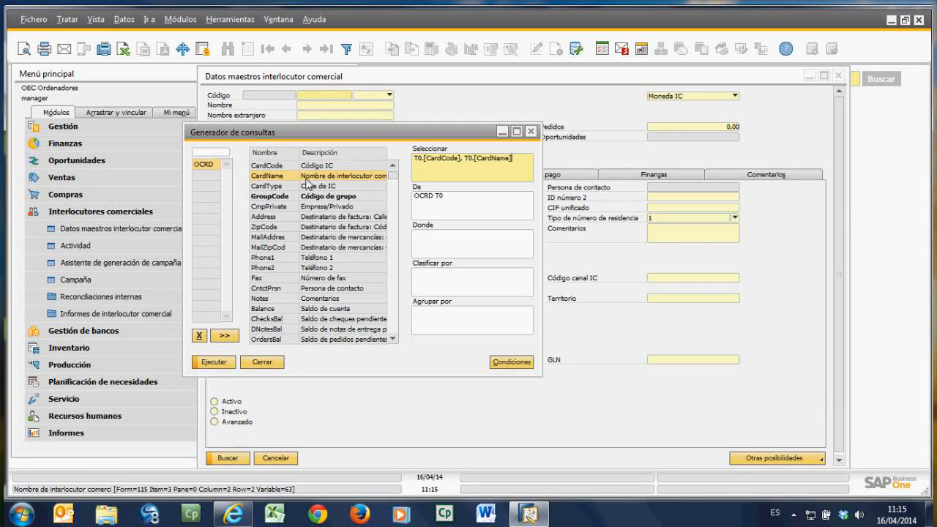
left_click(214, 363)
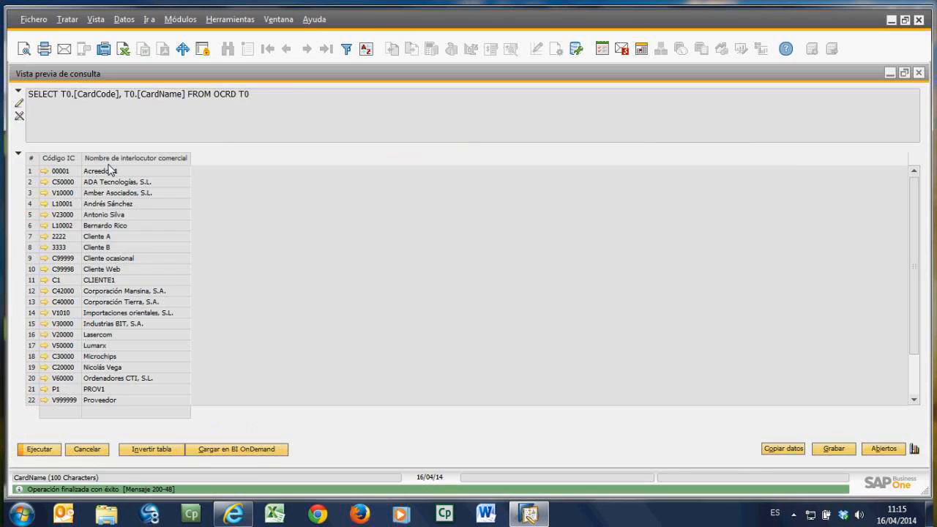
left_click(86, 449)
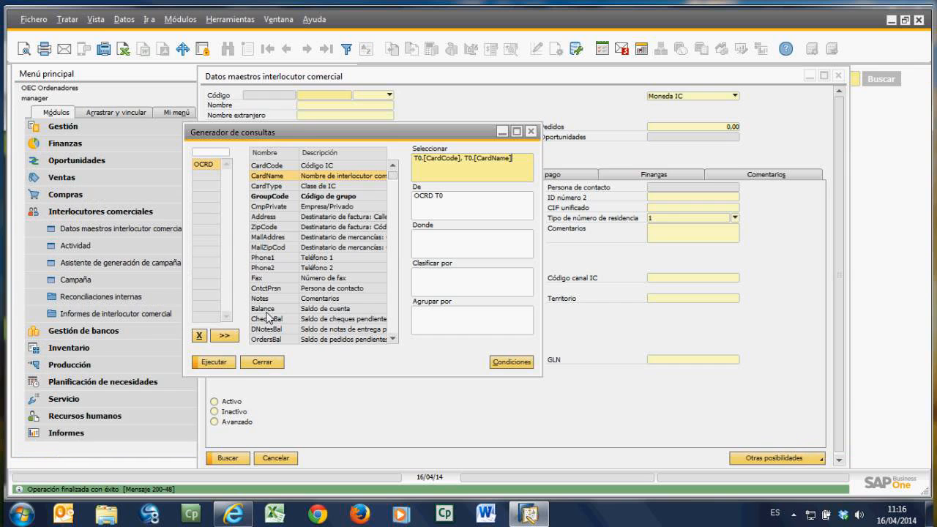
Step: Run the query again and save it as IC in the General category
left_click(227, 364)
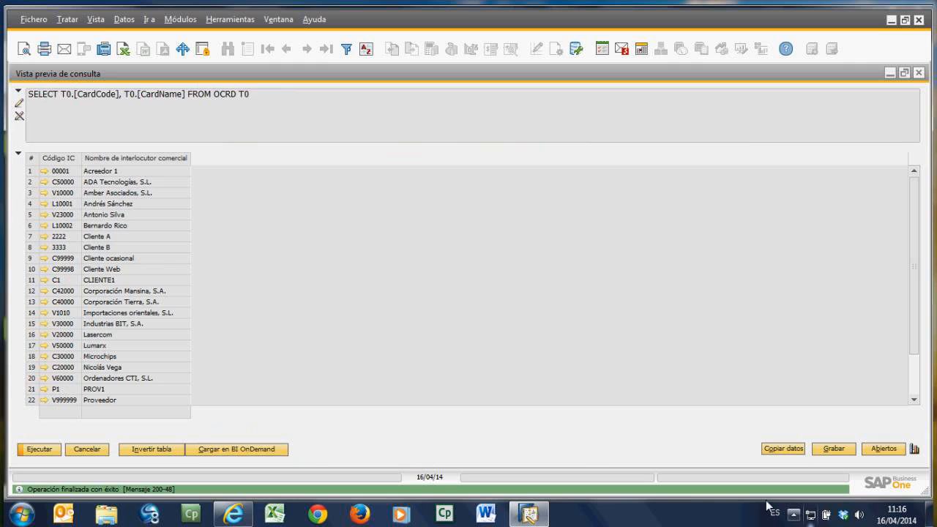
left_click(835, 449)
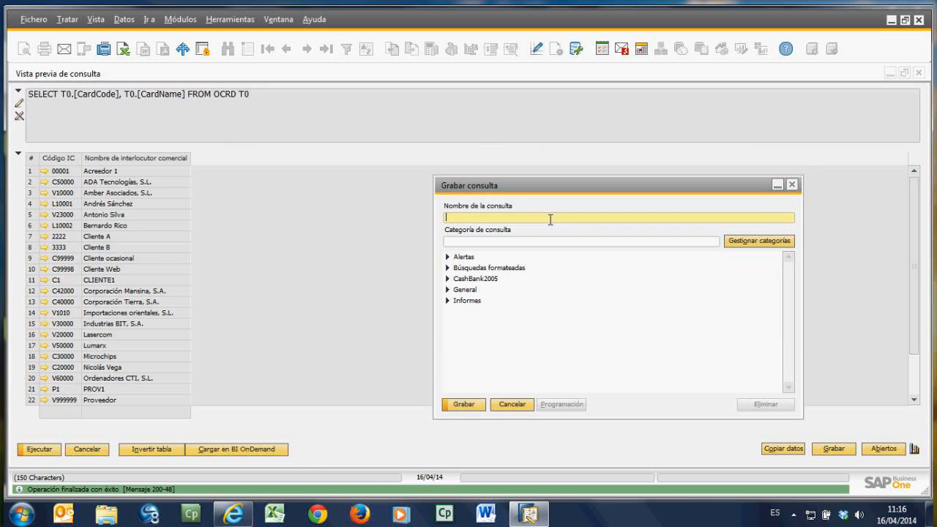
type("IC")
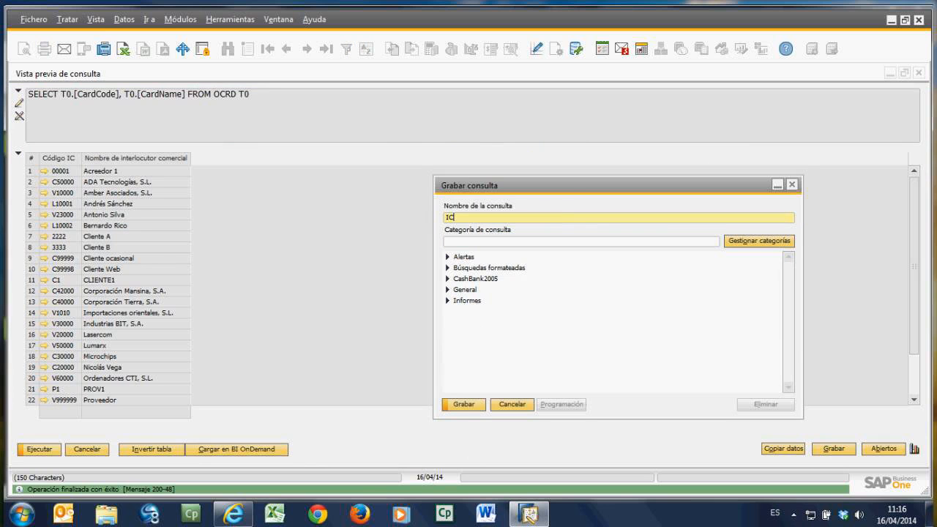
left_click(463, 290)
left_click(463, 404)
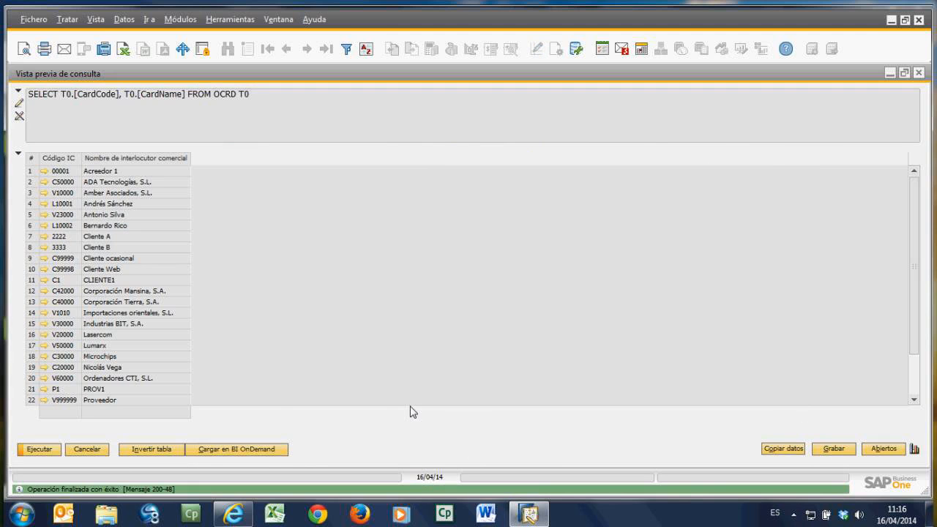
Step: Close the open query and master data windows, reopen the Query Manager, and run the IC query from the General category
key("Escape")
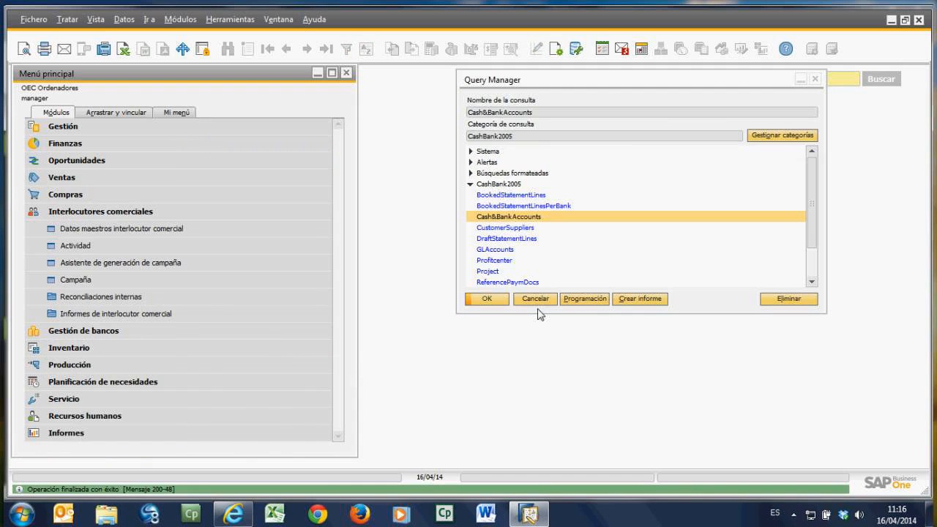
left_click(535, 298)
left_click(576, 48)
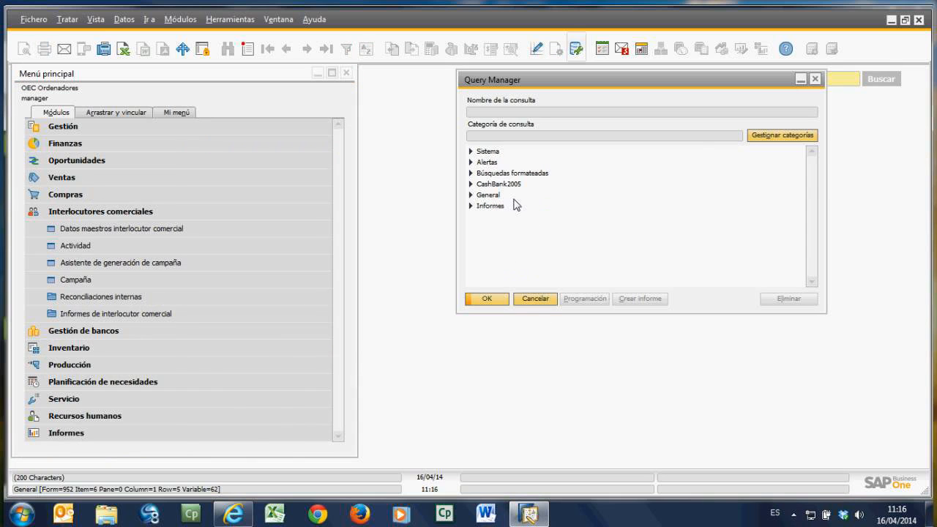
left_click(472, 195)
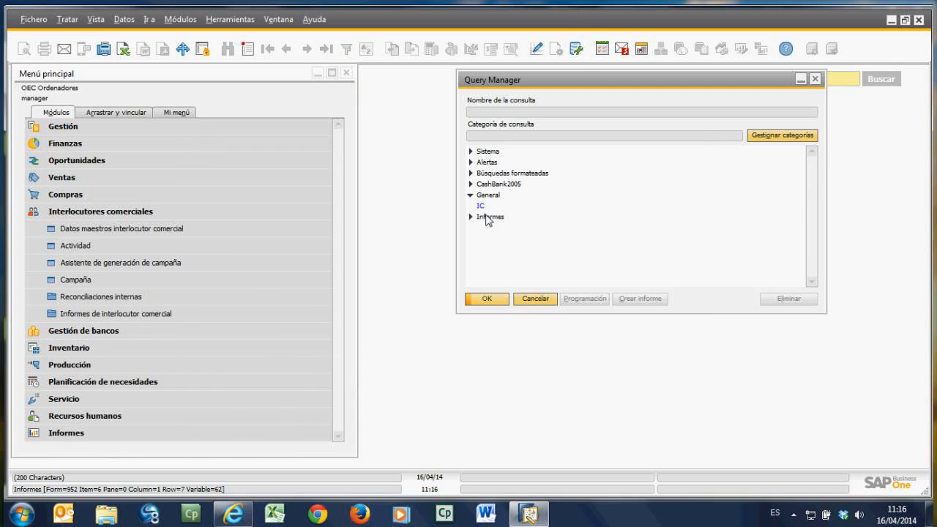
double_click(482, 208)
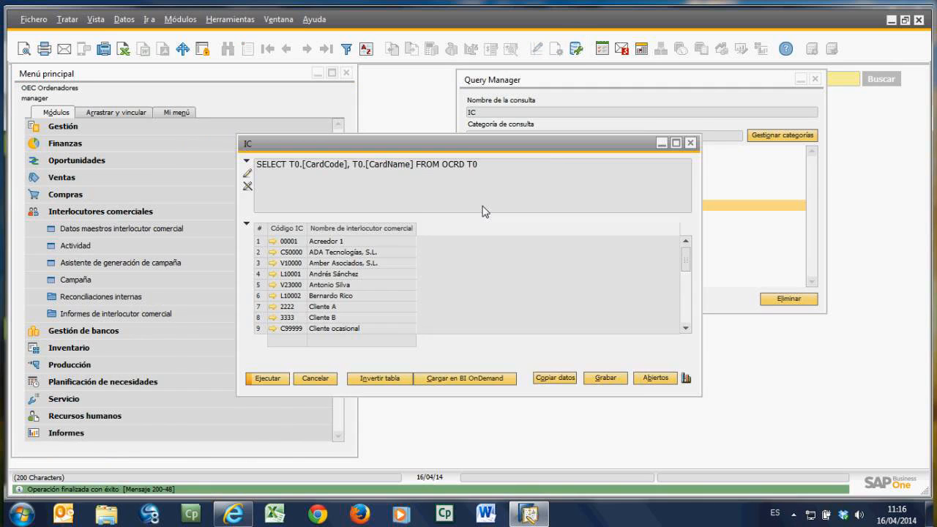
Step: Close the IC query and the Query Manager, and collapse the Interlocutores comerciales module
left_click_drag(548, 145, 526, 110)
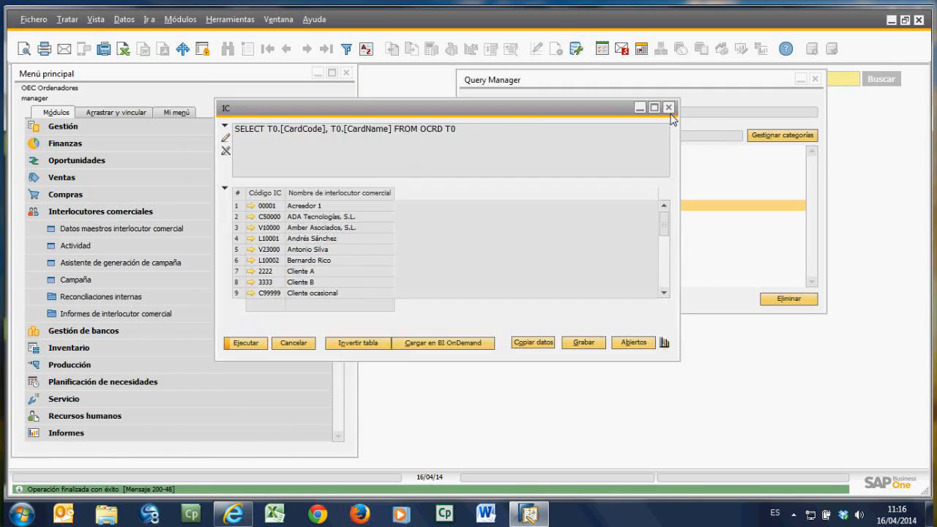
left_click(668, 108)
key("Escape")
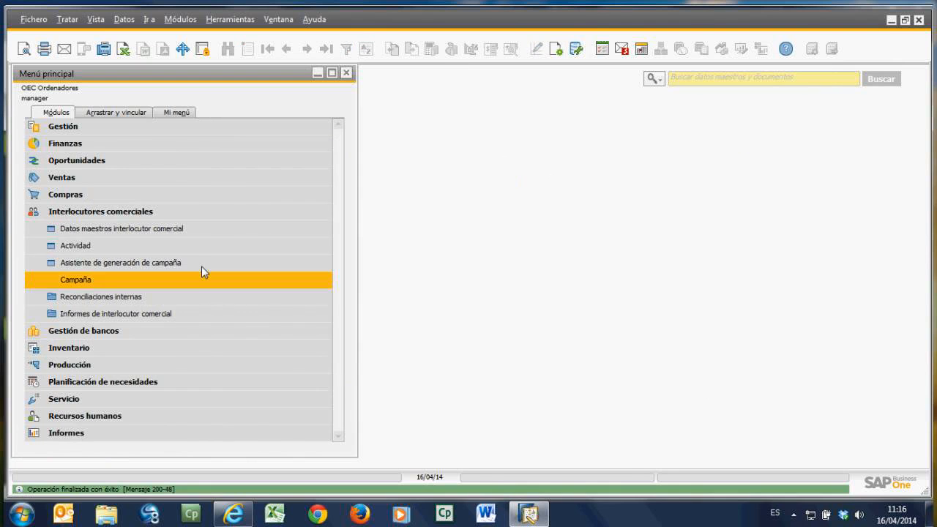
left_click(102, 213)
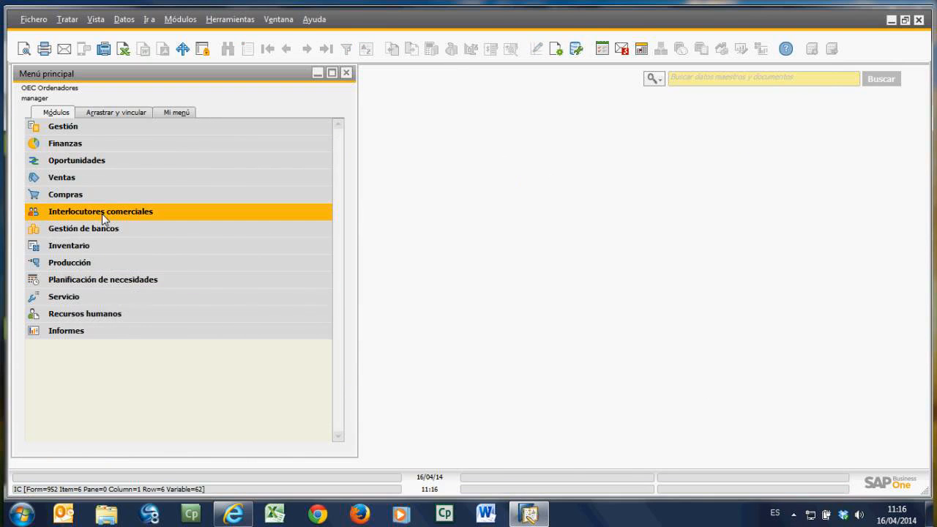
Step: Open Factura de clientes from the Ventas module, display the last invoice, and close its print previews
left_click(84, 179)
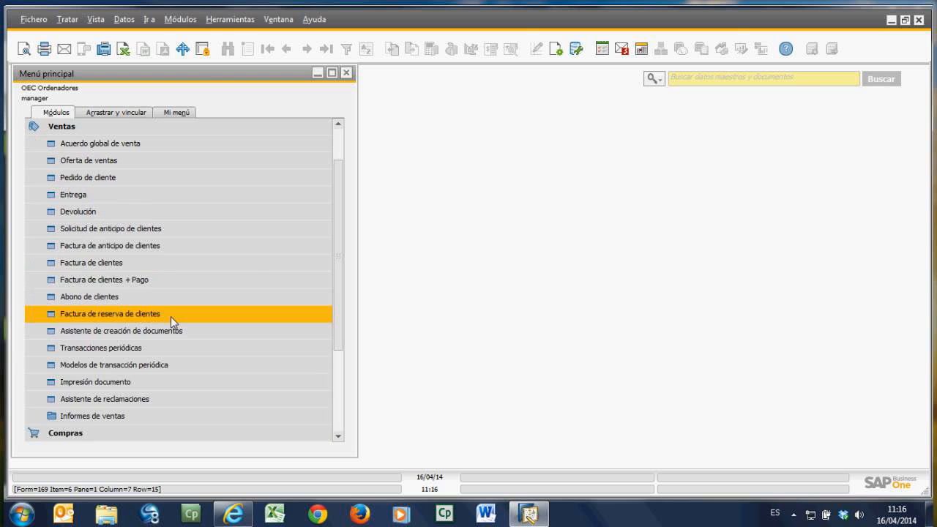
left_click(115, 268)
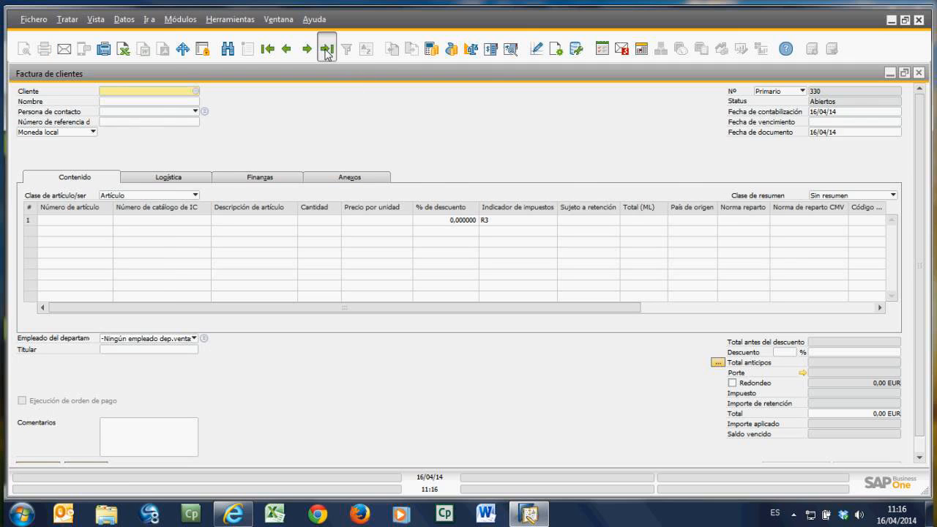
left_click(325, 49)
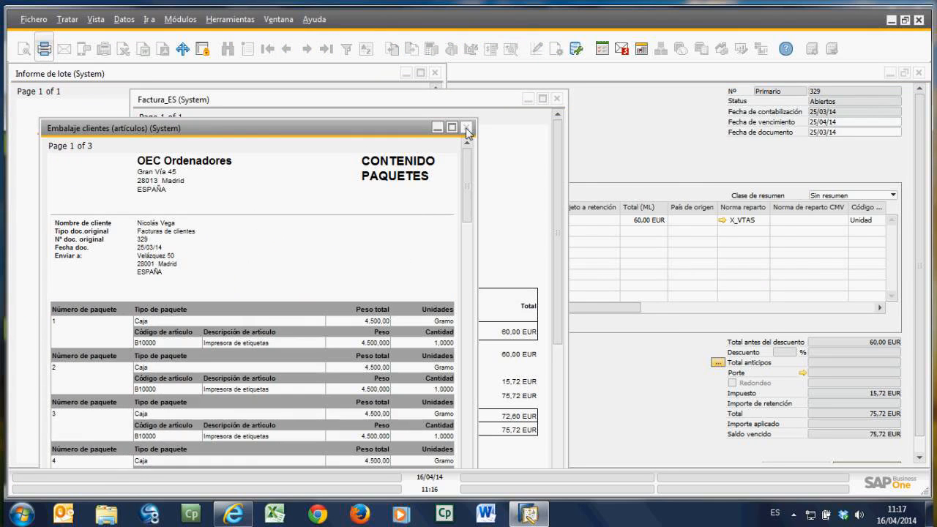
left_click(466, 128)
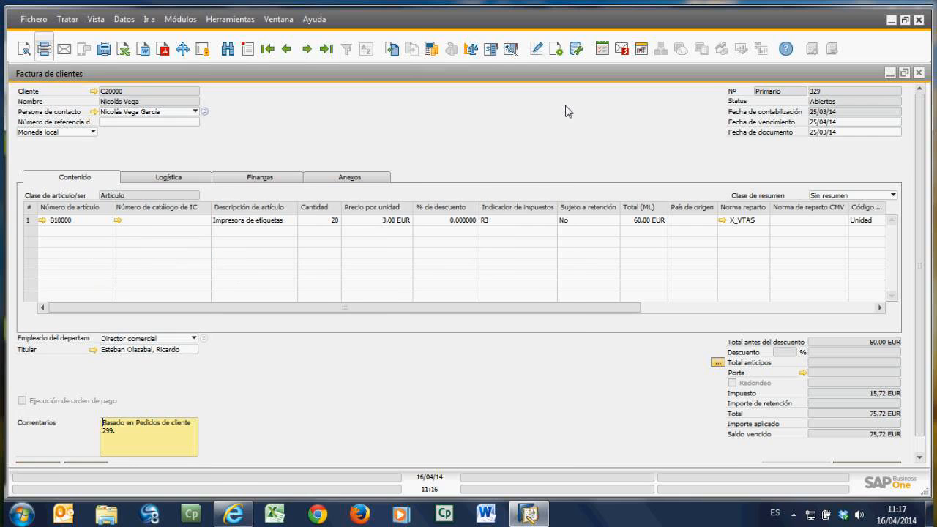
Step: Set Modelo maestro de factura (System) as the default customer invoice layout for all users and all business partners
left_click(537, 50)
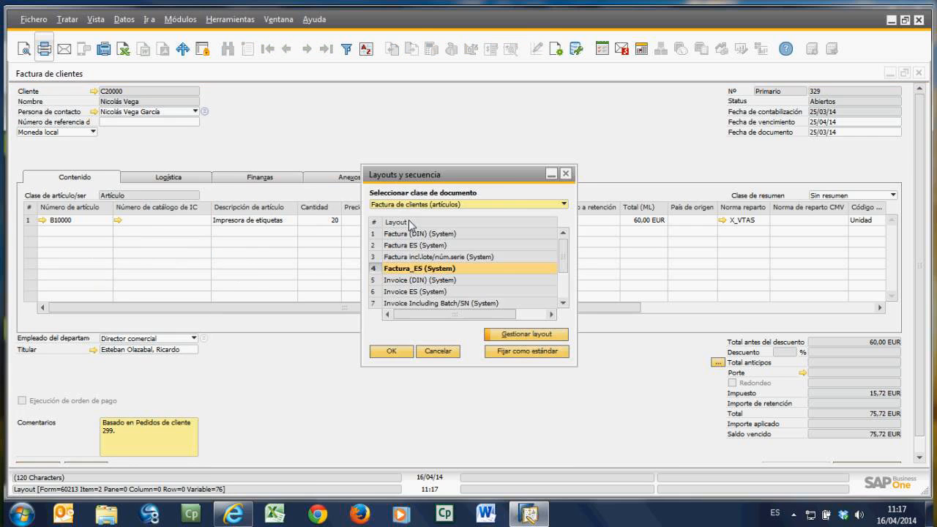
scroll(436, 293, "down", 1)
scroll(436, 298, "down", 1)
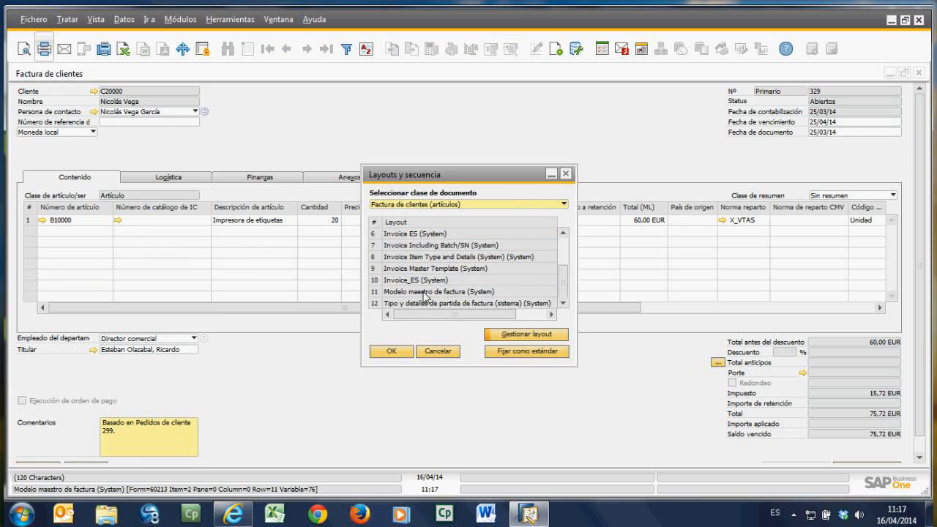
left_click(421, 293)
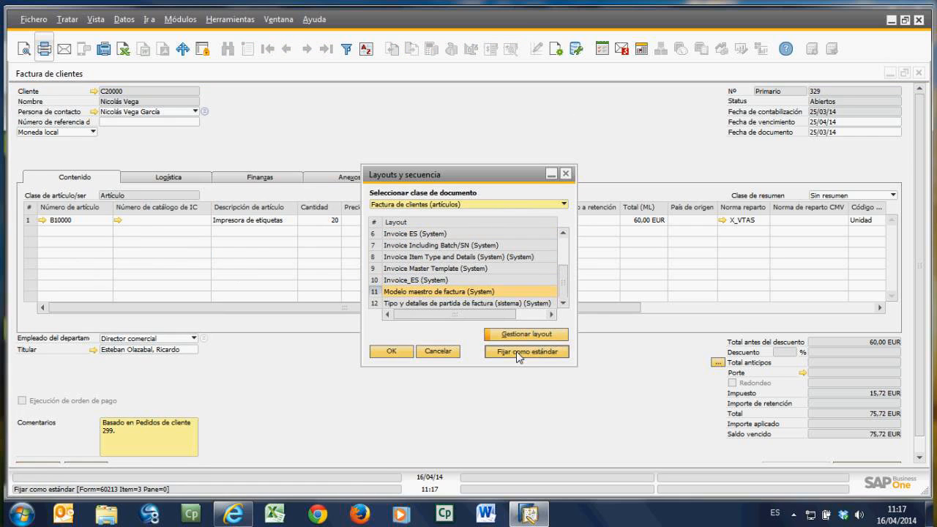
left_click(518, 354)
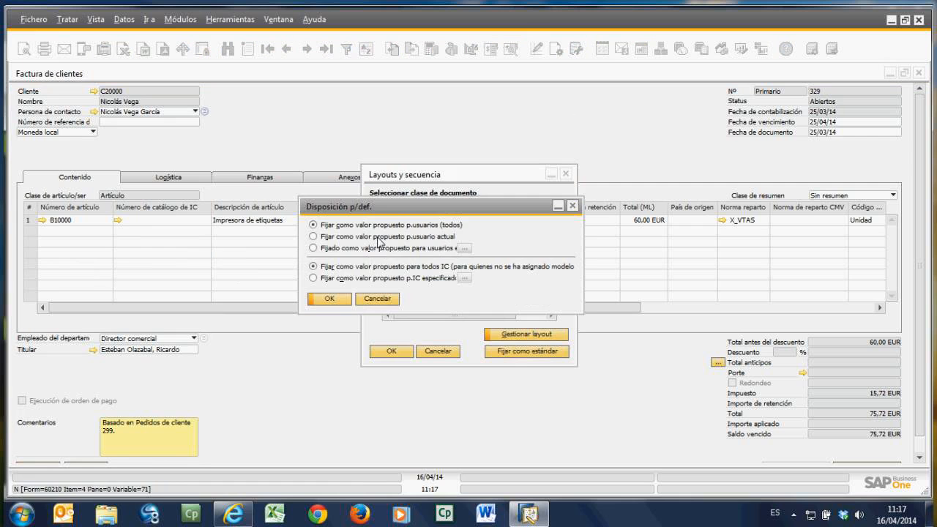
left_click(359, 300)
left_click(396, 352)
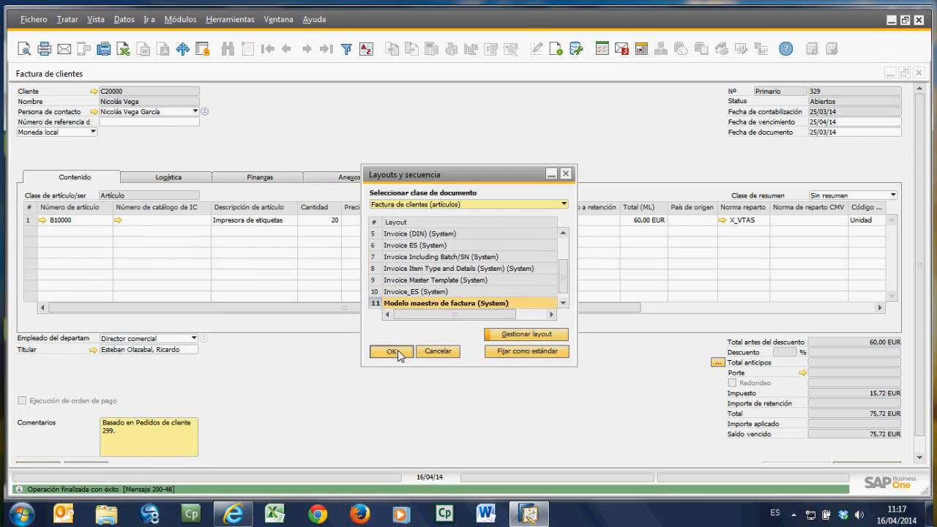
left_click(393, 351)
Step: Preview the customer invoice with the new default layout and close the preview
left_click(23, 49)
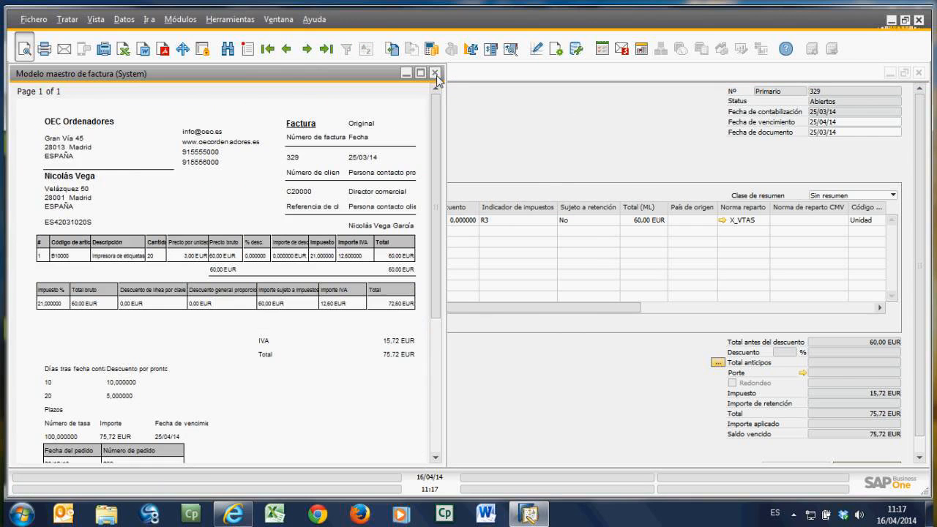
left_click(436, 77)
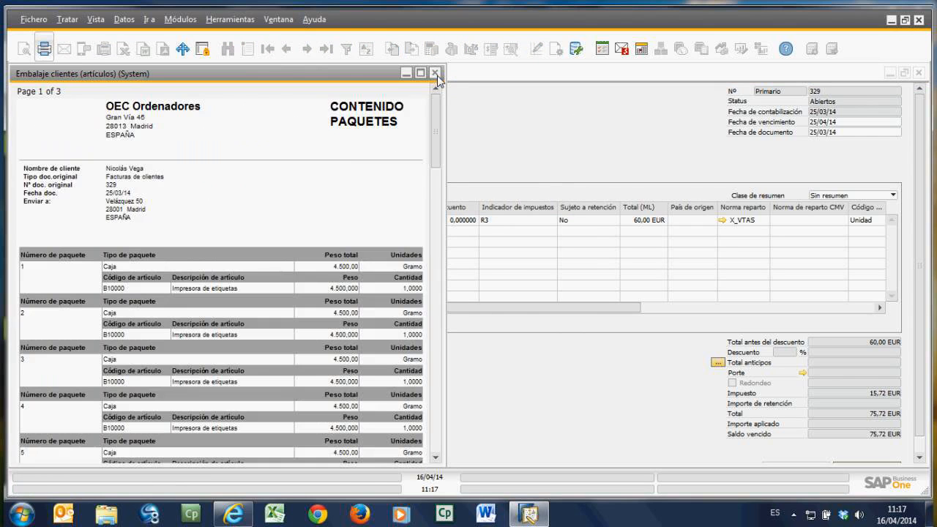
Step: Set Factura_ES (System) as the default layout for item-type customer invoices and save the change
left_click(599, 54)
scroll(407, 246, "up", 1)
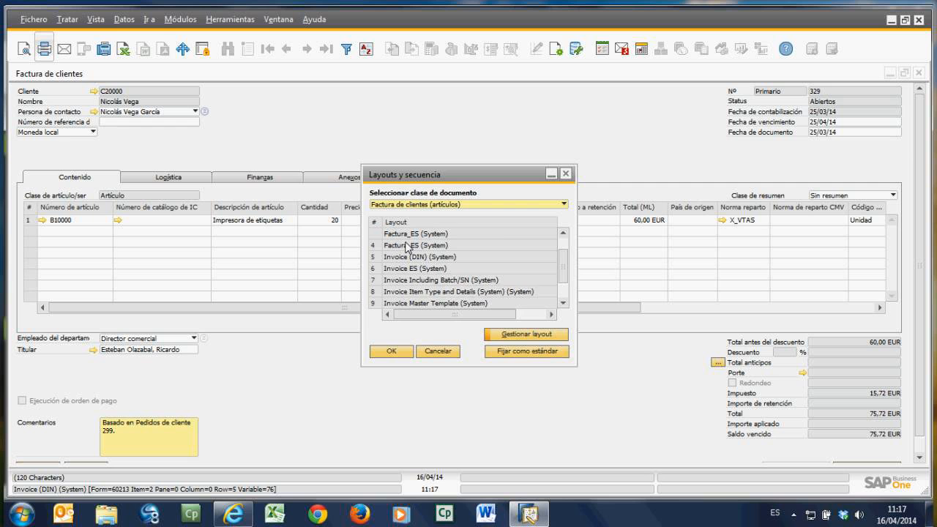
scroll(407, 246, "up", 1)
scroll(438, 275, "down", 4)
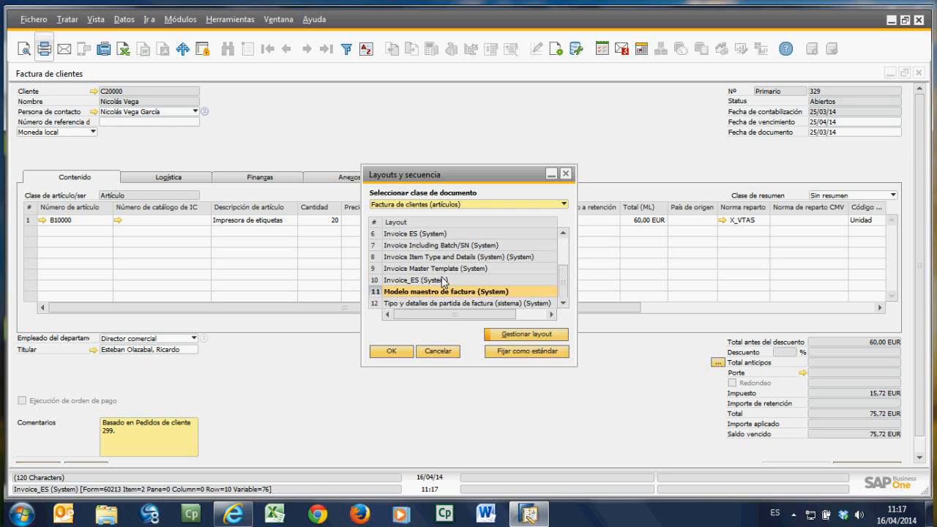
left_click(446, 271)
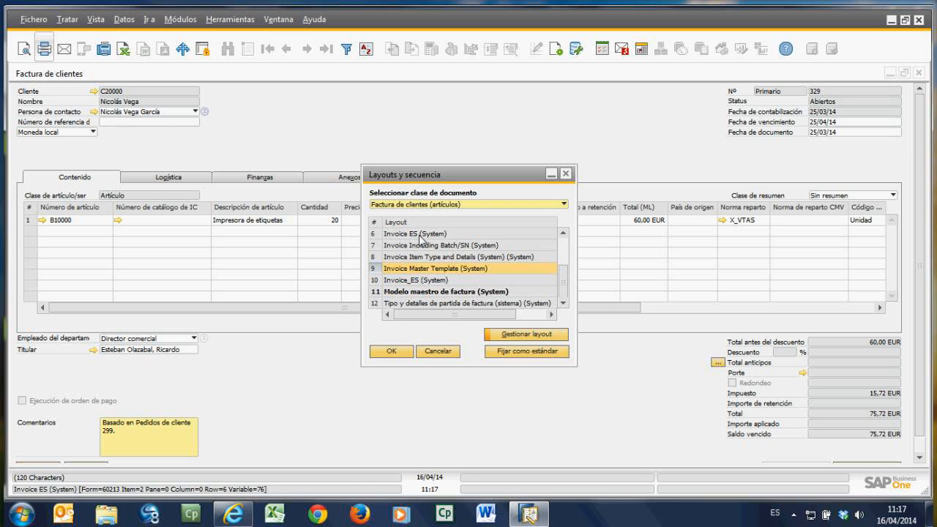
scroll(435, 261, "up", 2)
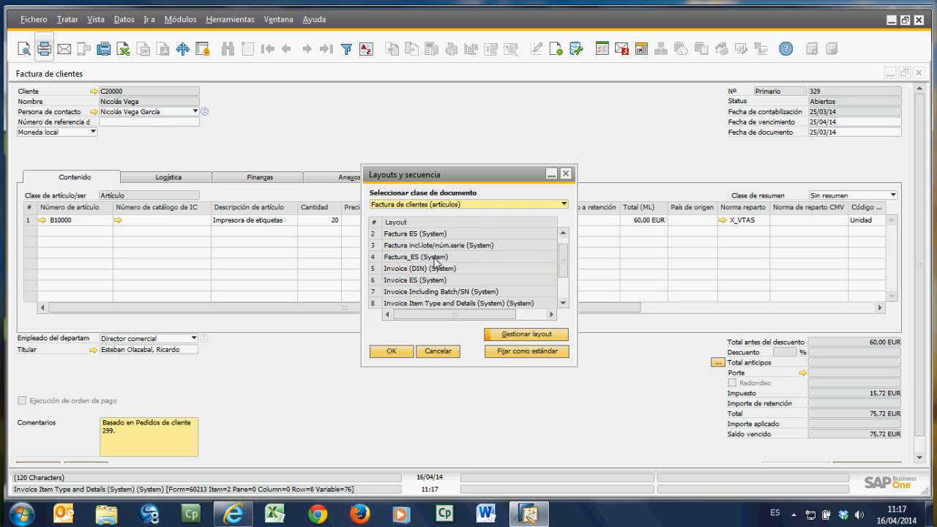
scroll(435, 261, "up", 1)
left_click(417, 269)
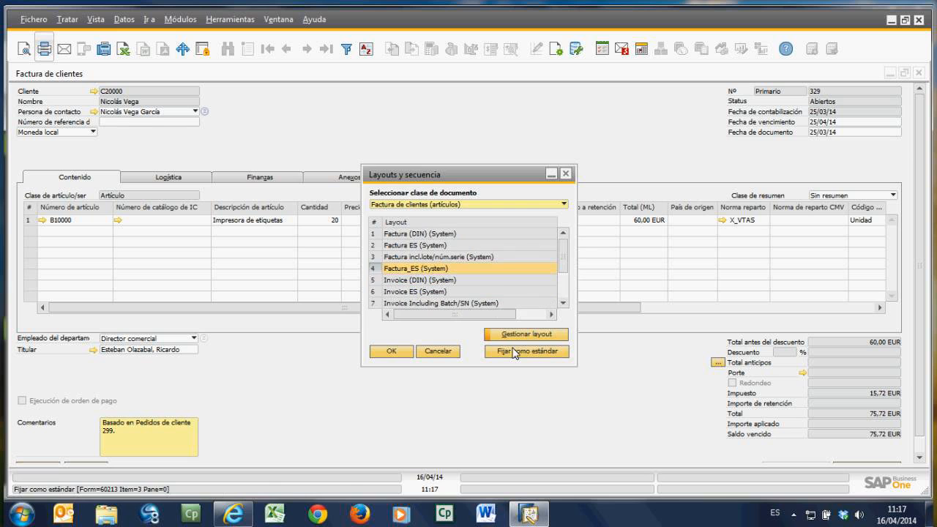
left_click(516, 352)
left_click(329, 298)
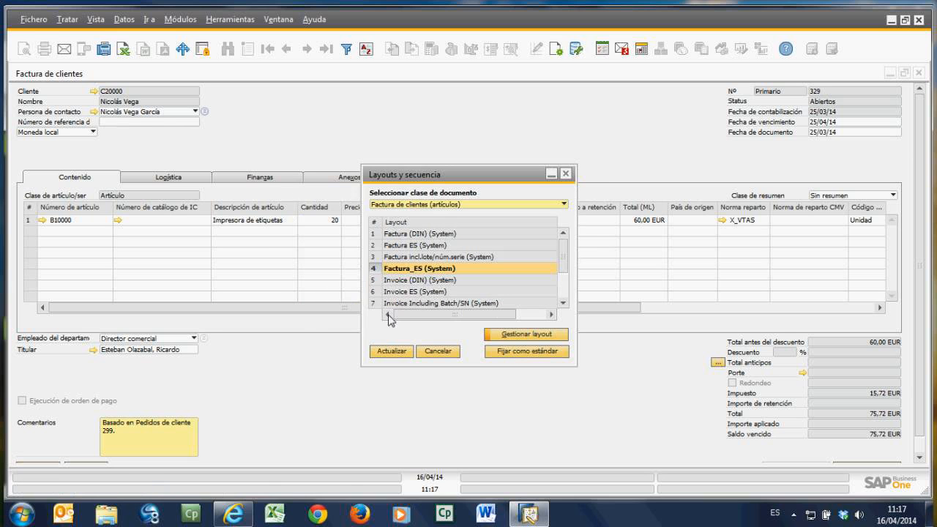
left_click(403, 352)
left_click(402, 352)
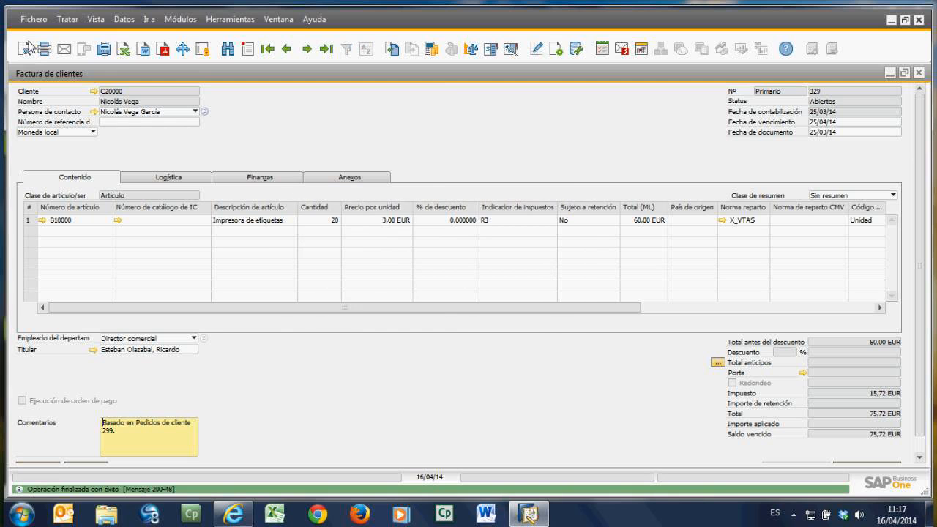
Step: Preview the customer invoice with the Factura_ES layout and close all of its print previews
left_click(27, 45)
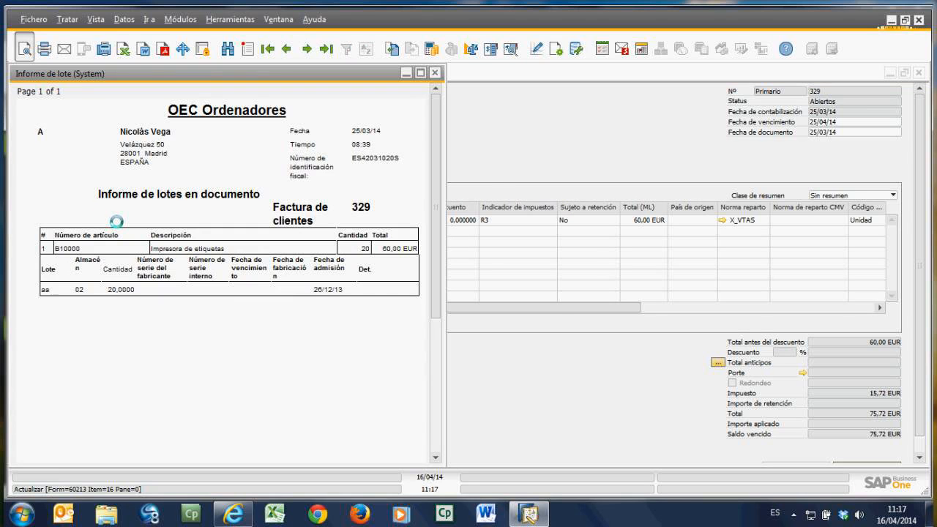
left_click(435, 74)
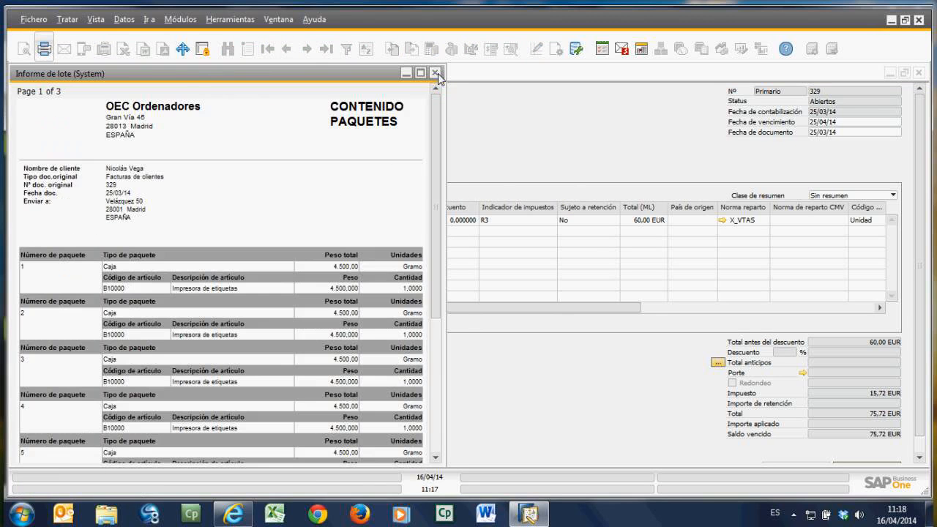
left_click(436, 73)
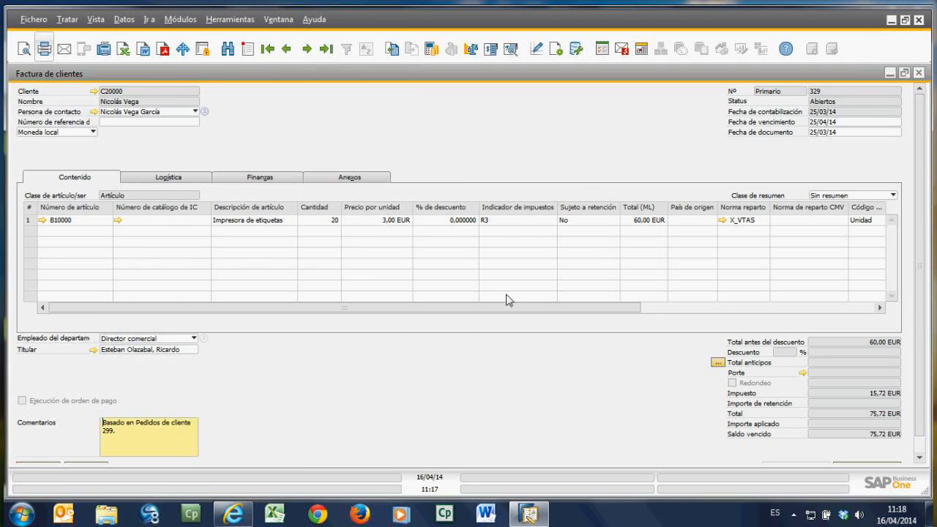
Step: Close the Factura de clientes window and collapse the Ventas module
left_click(917, 72)
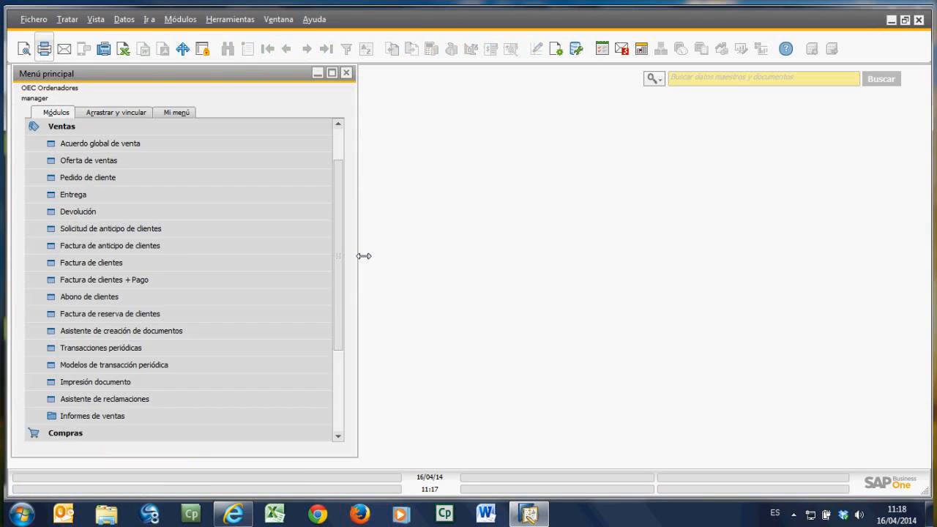
left_click(73, 128)
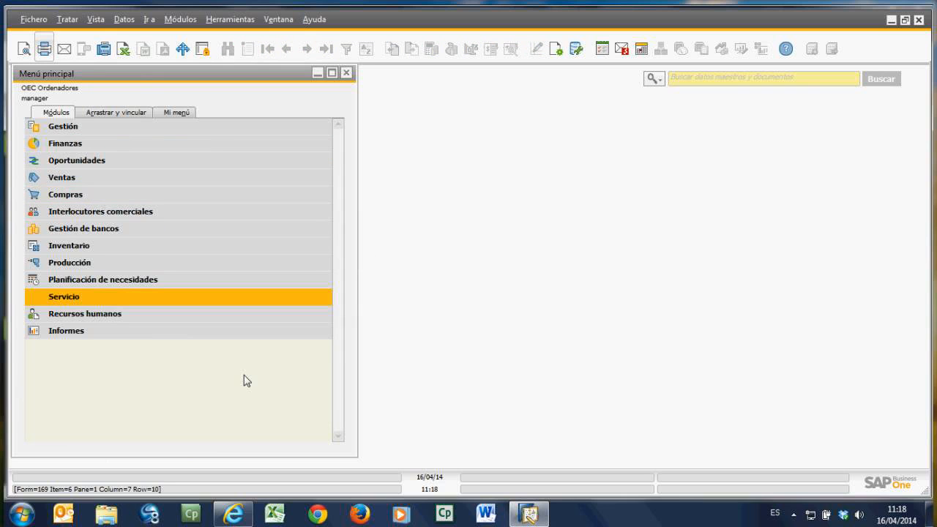
Step: Switch to the AnyMeeting conference window to check it, and return to SAP Business One
left_click(236, 514)
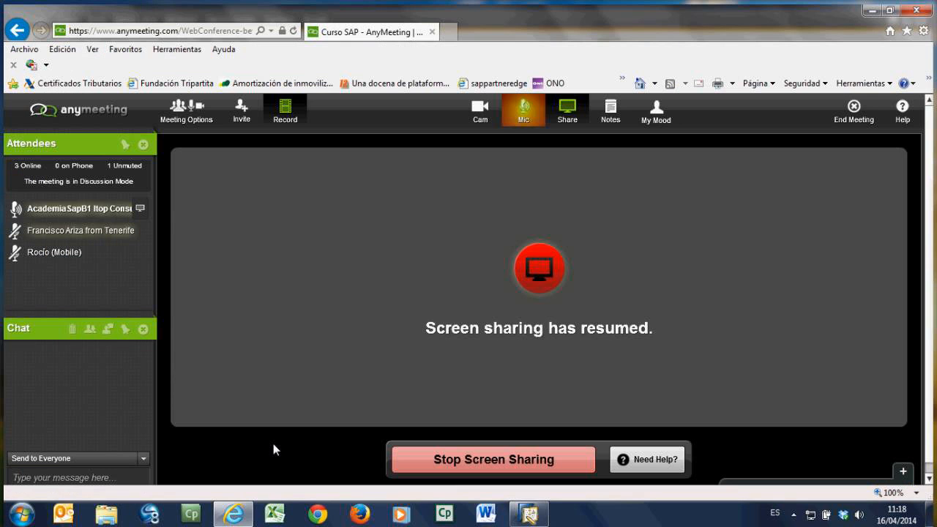
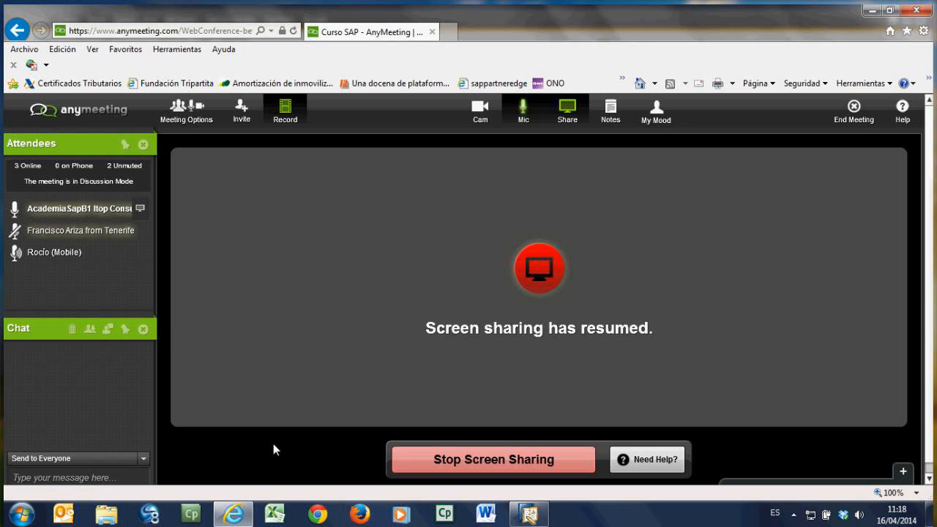
left_click(533, 515)
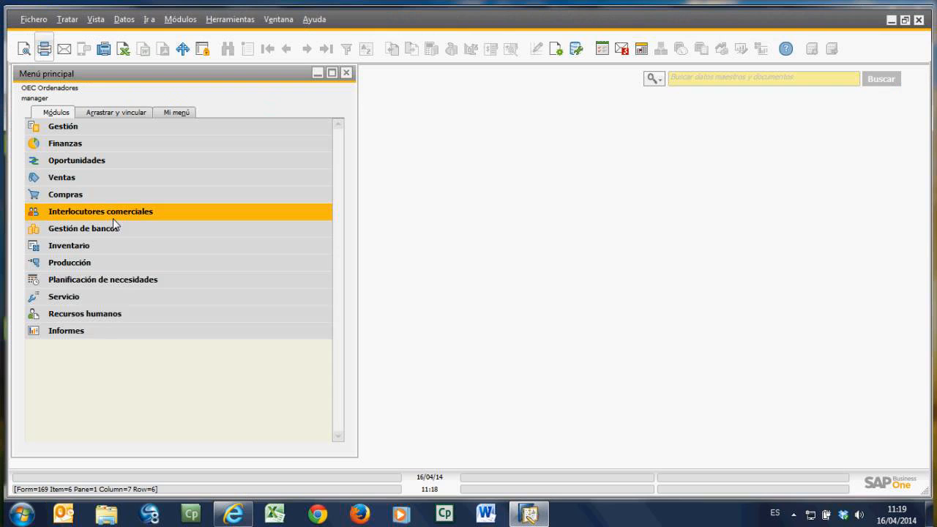
Step: Open Listas de precios from the Inventario module and display the items of the Precio Base list
left_click(117, 246)
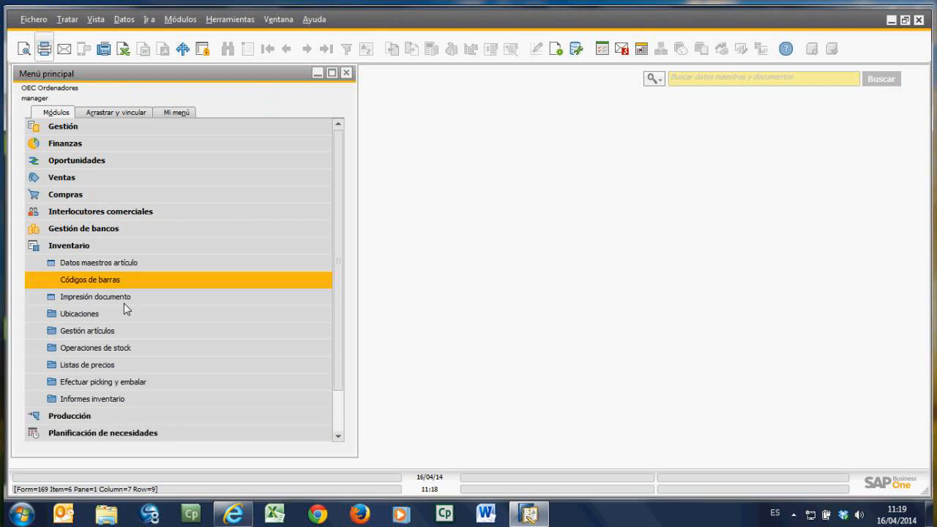
left_click(117, 364)
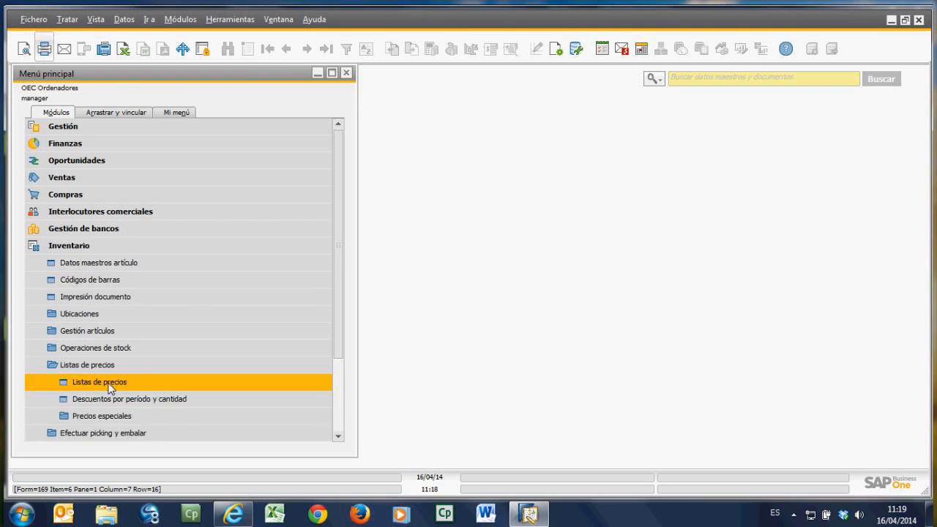
left_click(108, 384)
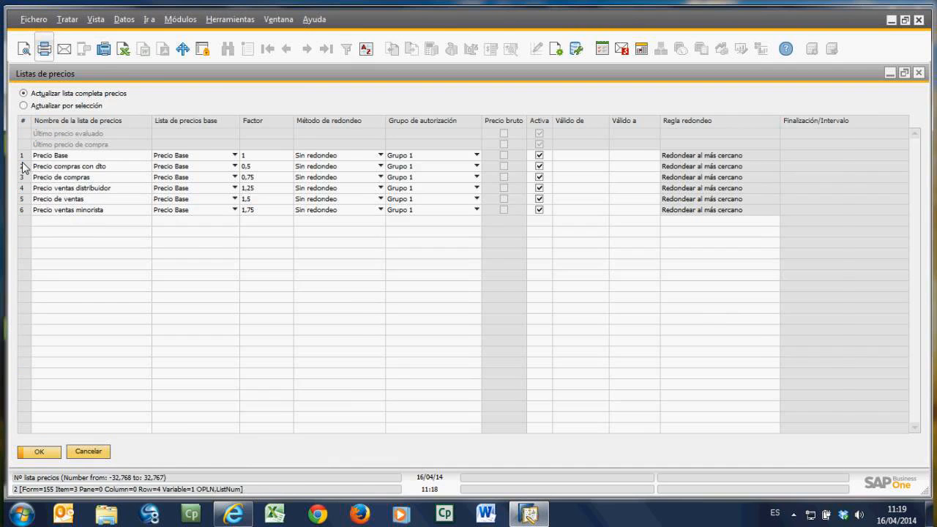
double_click(24, 167)
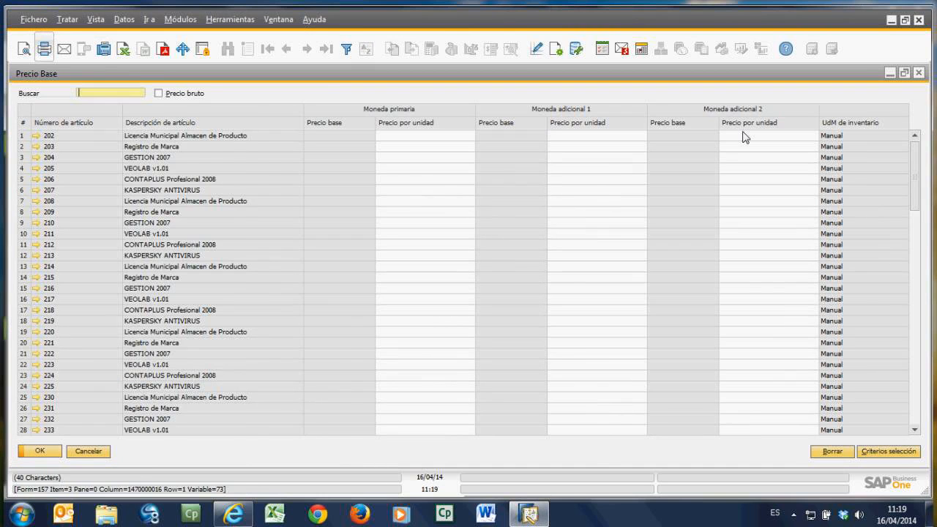
Step: Review the item prices in primary and additional currencies in Precio Base, and close both price list windows
scroll(169, 287, "down", 1)
scroll(170, 287, "down", 4)
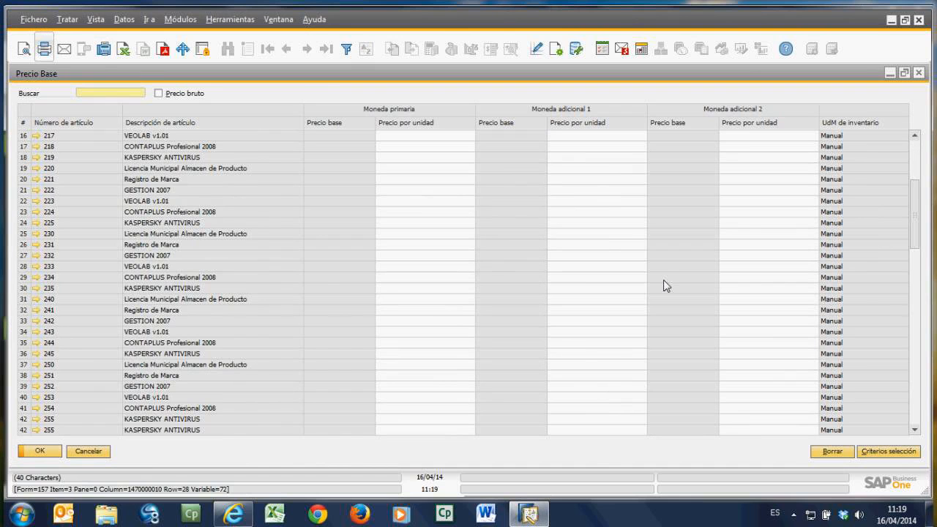
scroll(663, 285, "down", 7)
scroll(919, 303, "down", 12)
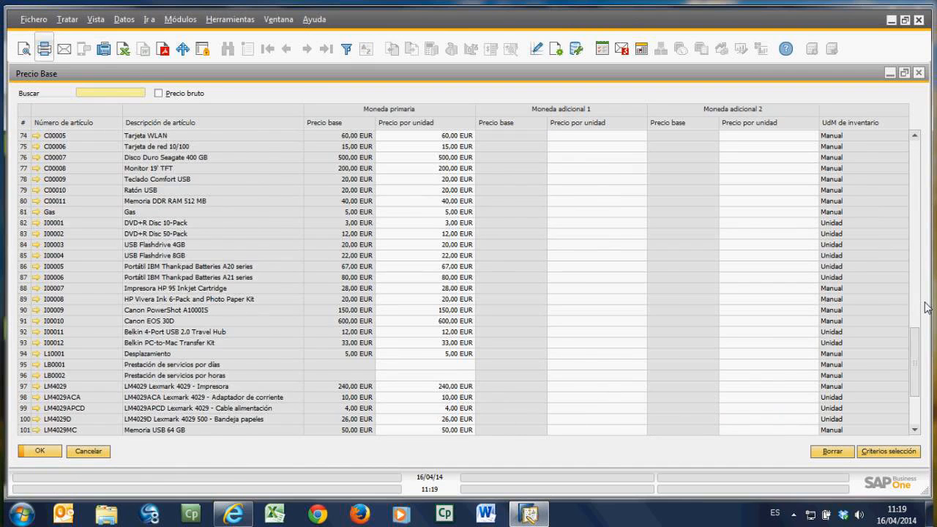
scroll(920, 310, "up", 4)
scroll(920, 310, "up", 1)
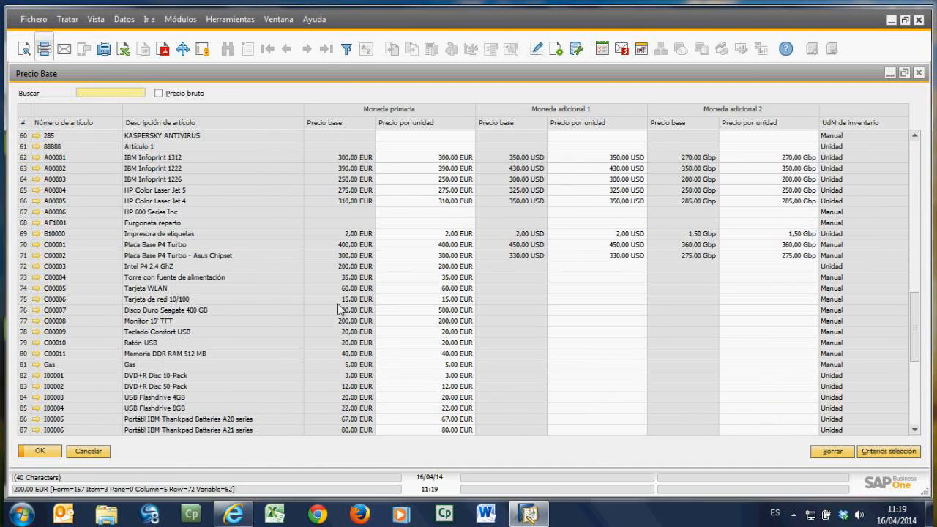
left_click(87, 453)
left_click(87, 453)
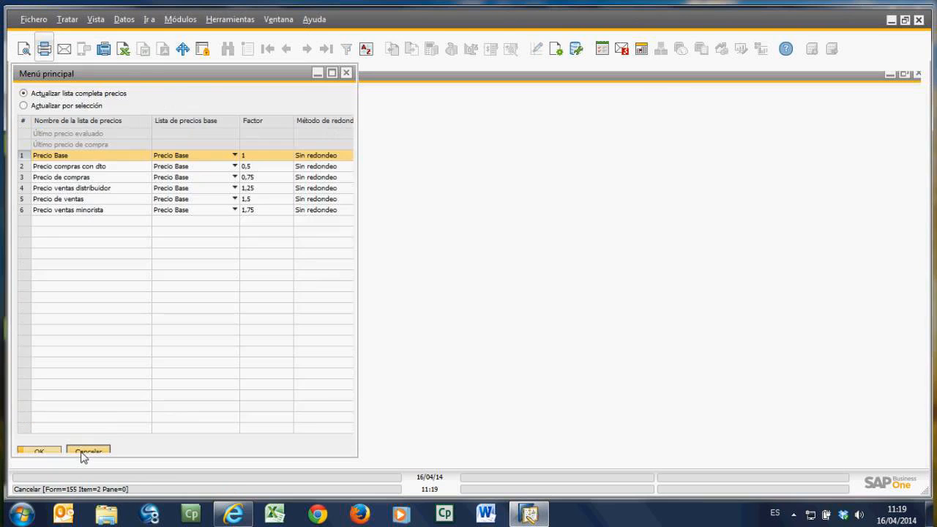
left_click(87, 452)
Step: Open Precios especiales p.interlocutores comerciales and load the special prices of the customer shown on the invoice
scroll(134, 381, "down", 1)
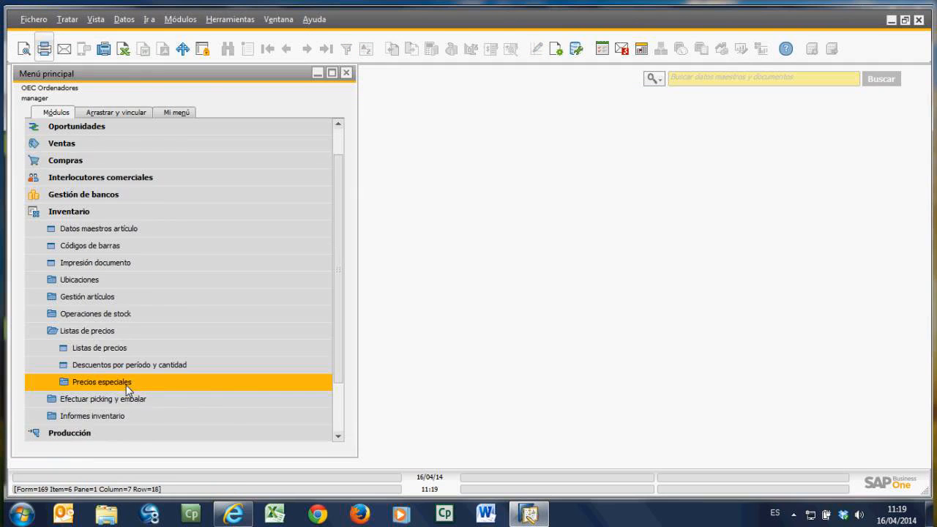
left_click(128, 388)
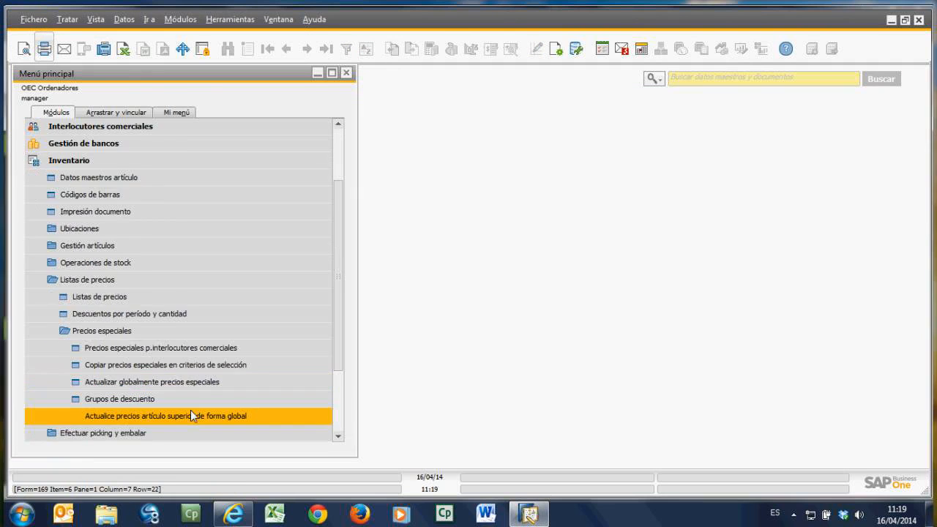
left_click(144, 350)
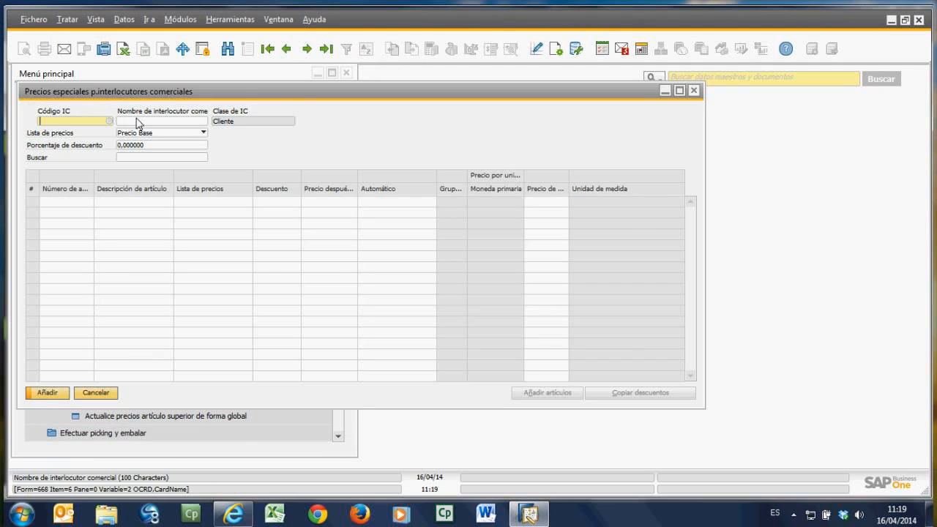
key("Tab")
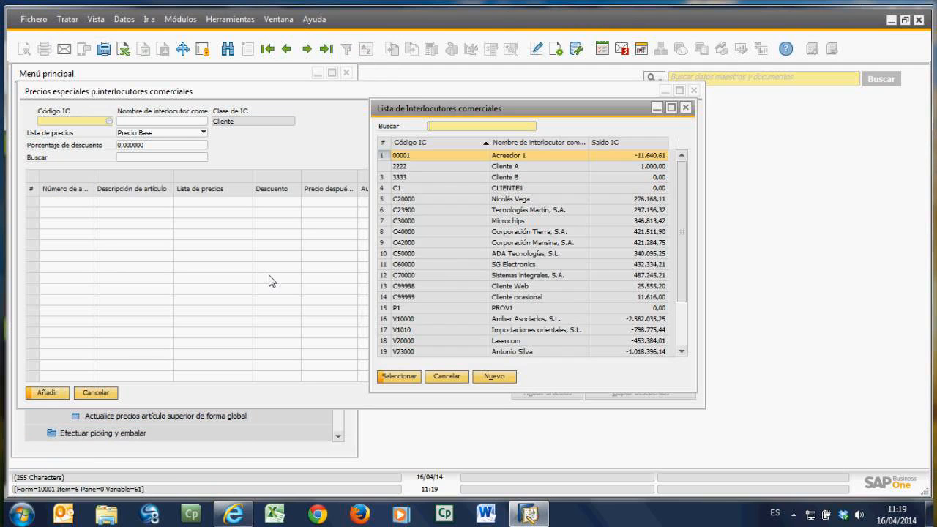
double_click(419, 200)
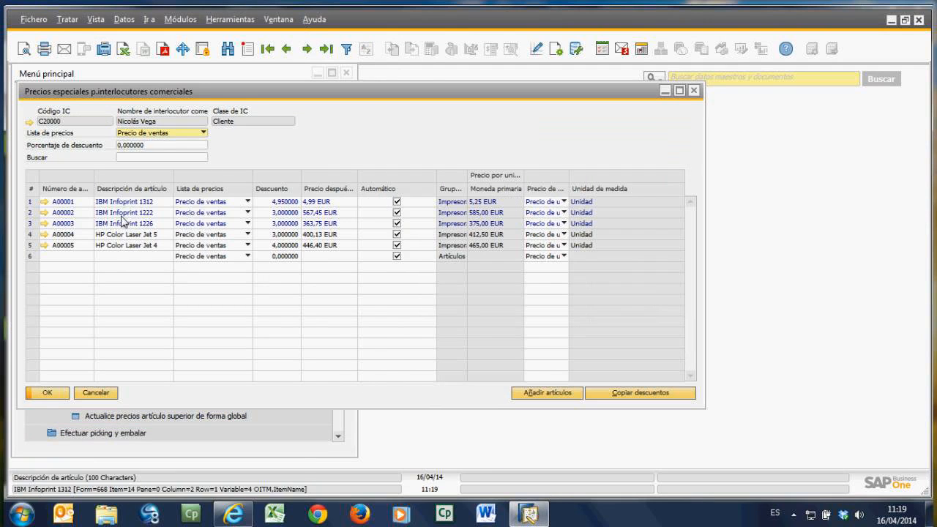
Step: Keep Precio de ventas as the customer's special price list and set Porcentaje de descuento to 10
left_click(158, 135)
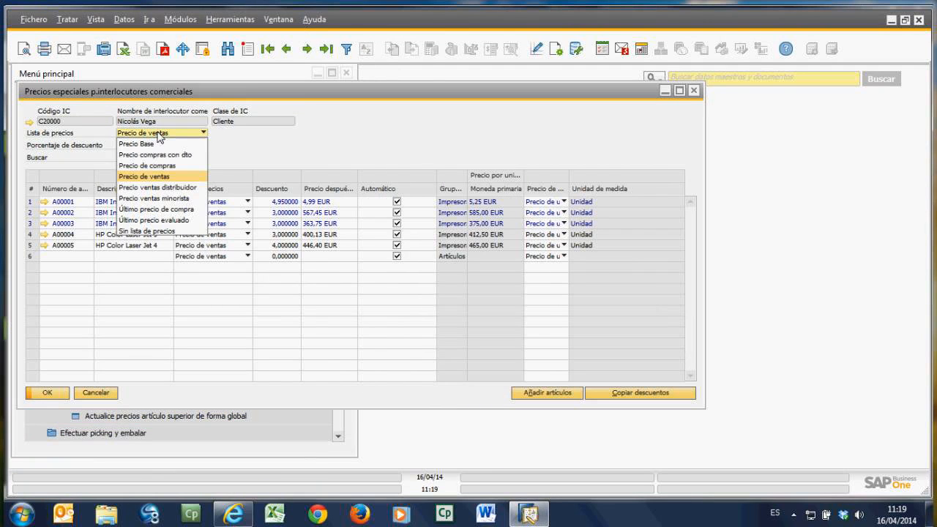
left_click(158, 135)
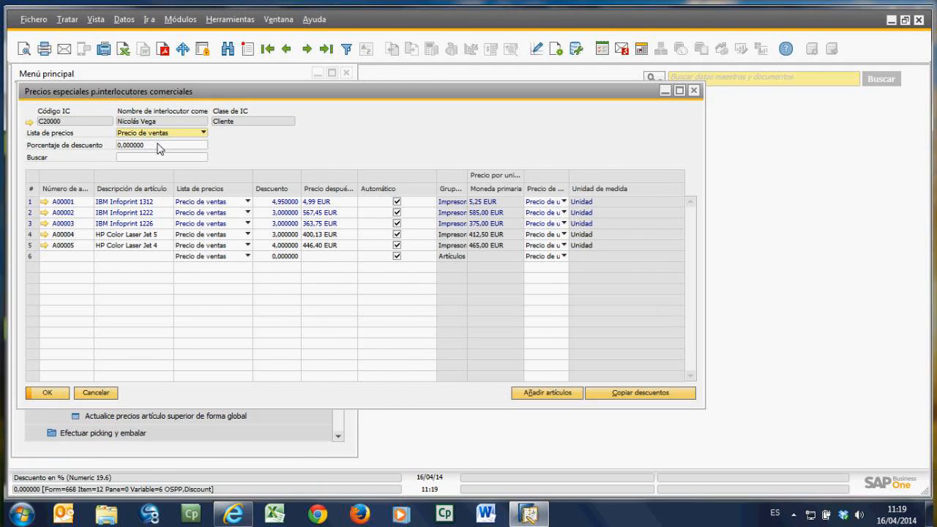
left_click(178, 151)
type("1")
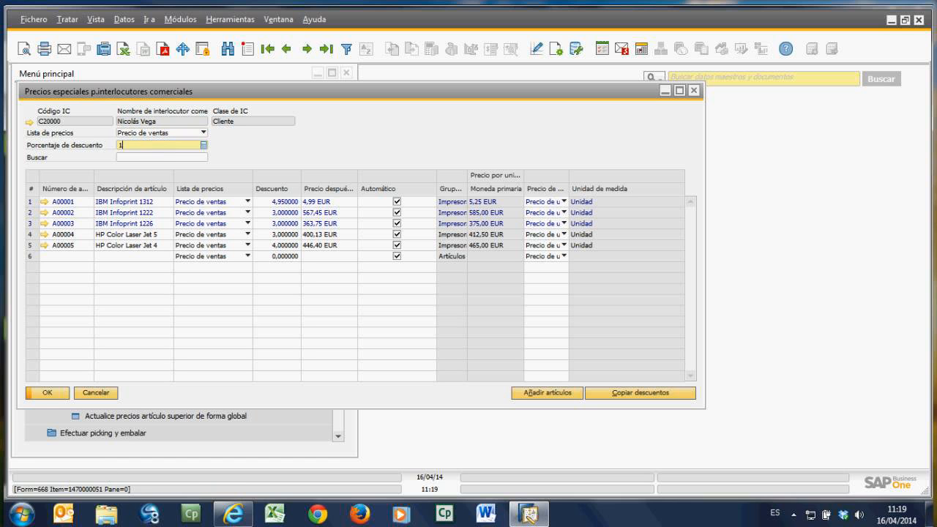
type("0")
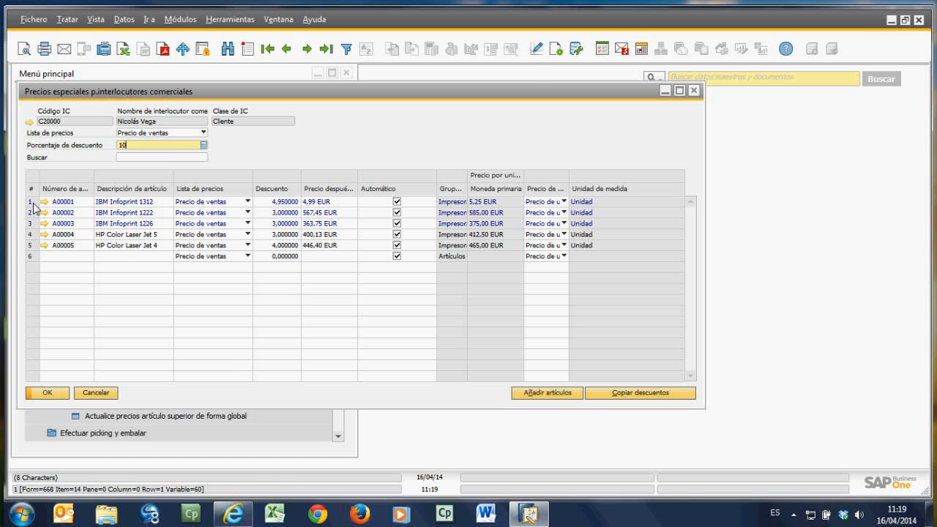
Step: Open Descuentos por período for the IBM Infoprint 1312 item and enlarge the window to show its discount column
double_click(459, 75)
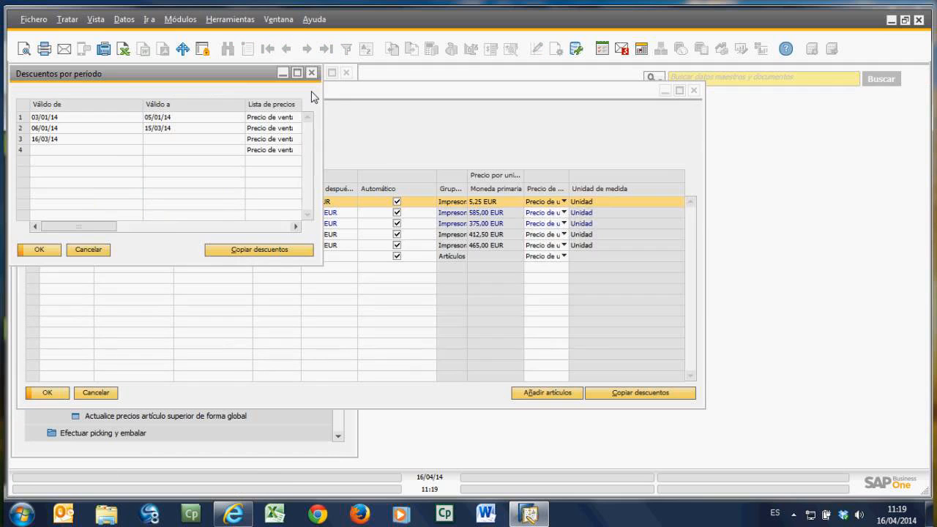
left_click_drag(253, 73, 691, 159)
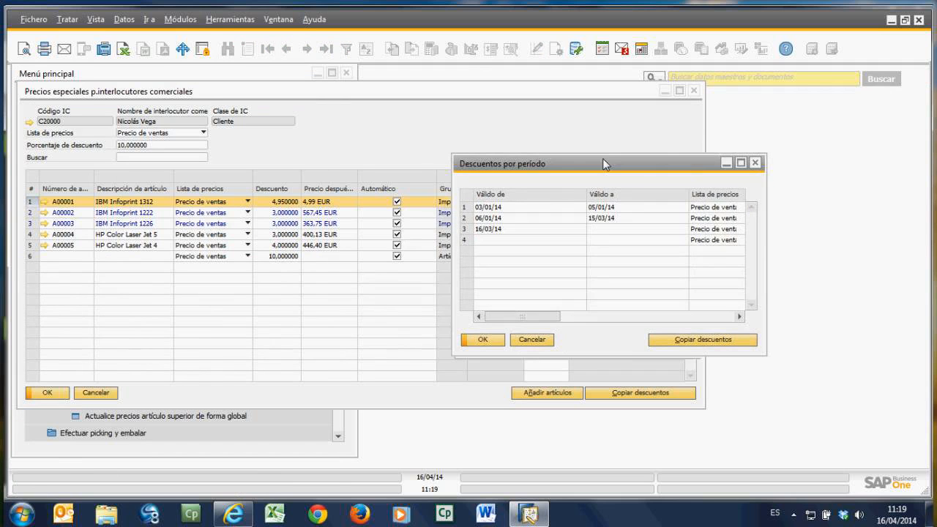
left_click_drag(603, 158, 487, 112)
left_click_drag(656, 309, 879, 375)
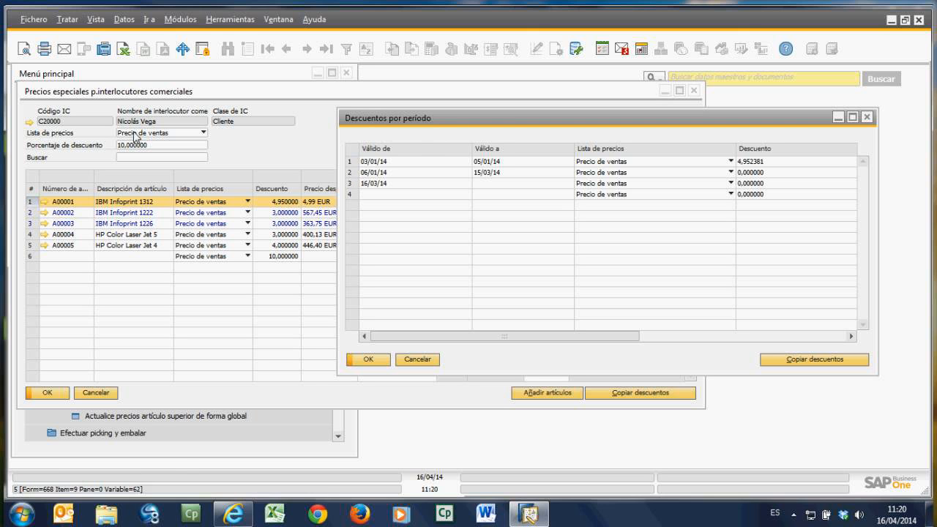
Step: Open the quantity discounts for the 06/01/14 to 15/03/14 period and set a 15% discount for a quantity of 10
left_click(351, 173)
double_click(351, 173)
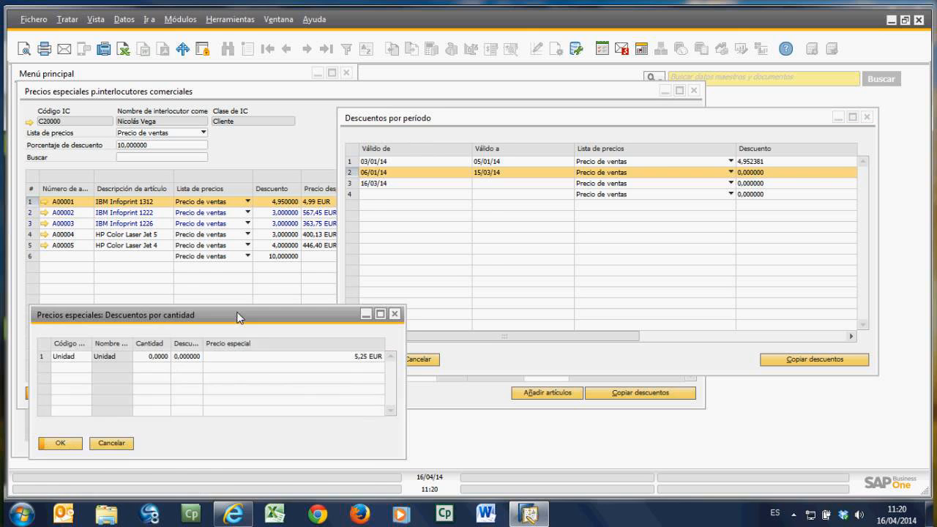
left_click_drag(238, 316, 313, 228)
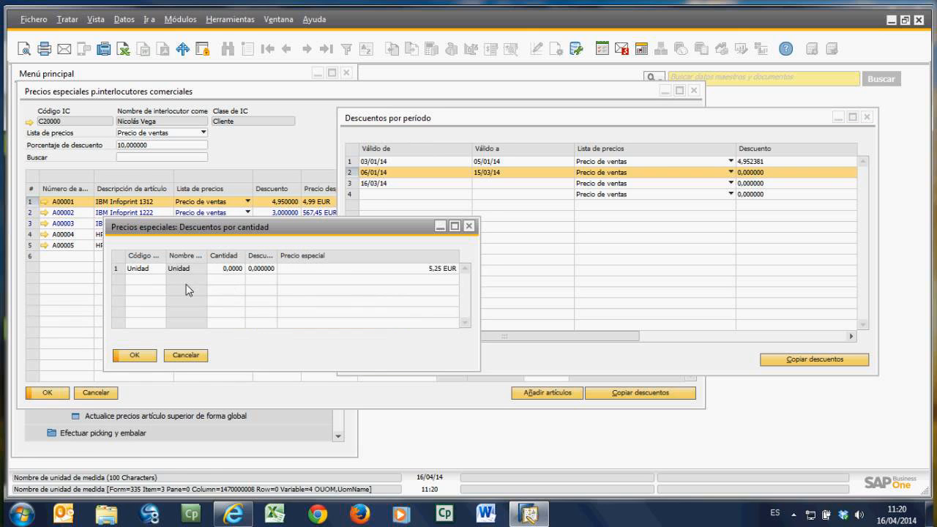
left_click(243, 270)
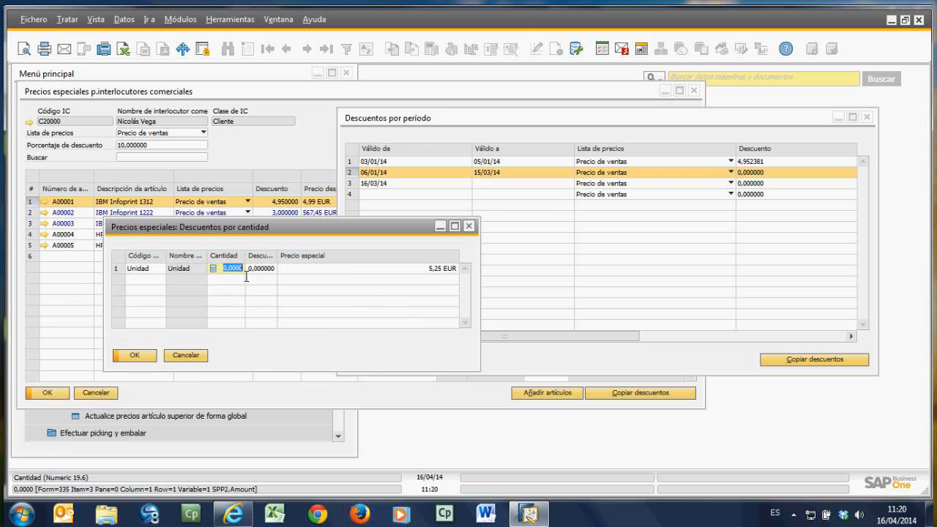
type("10")
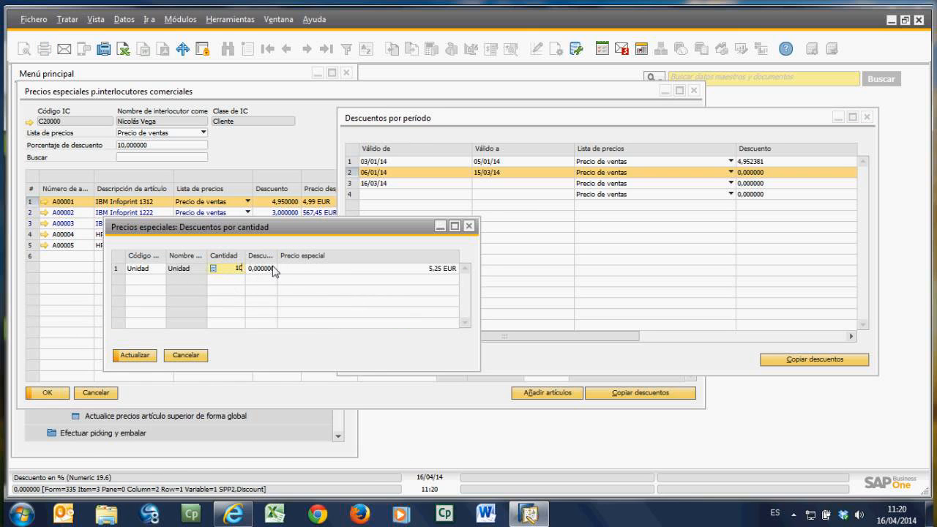
left_click(272, 269)
type("1")
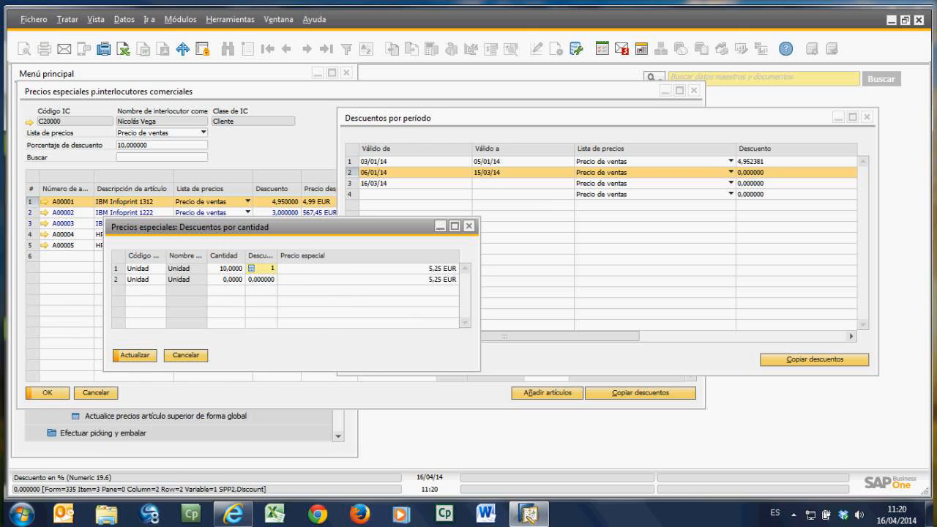
type("5")
Step: Add a second quantity tier of 20 units with a 20% discount, and cancel out of the period discounts and customer special prices
left_click(243, 279)
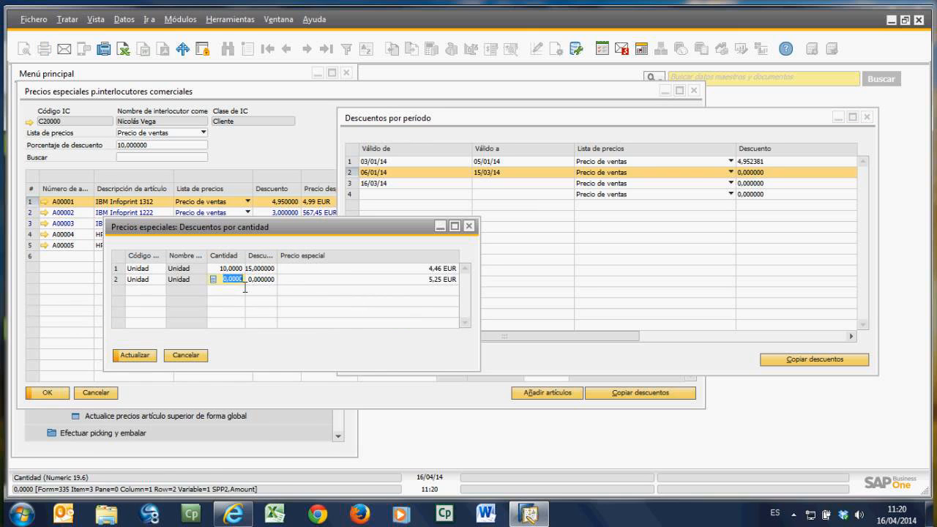
type("20")
left_click(270, 279)
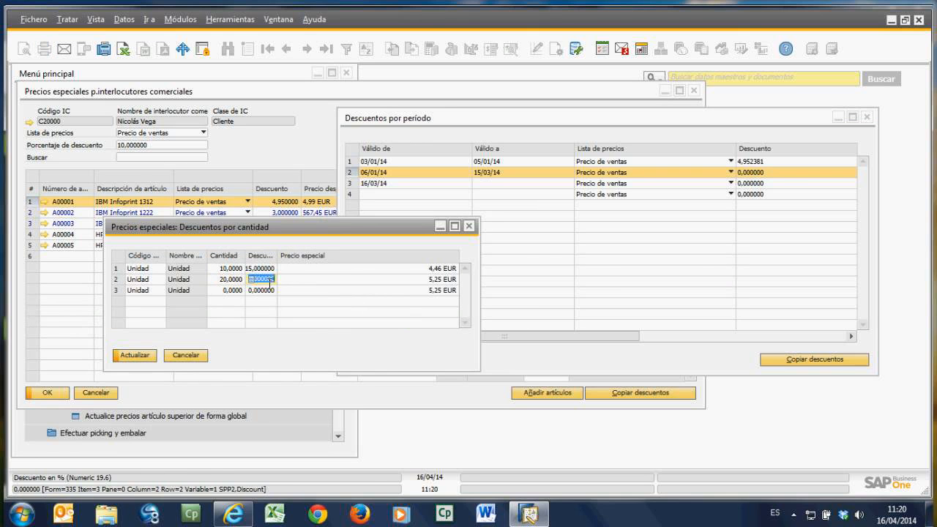
type("20")
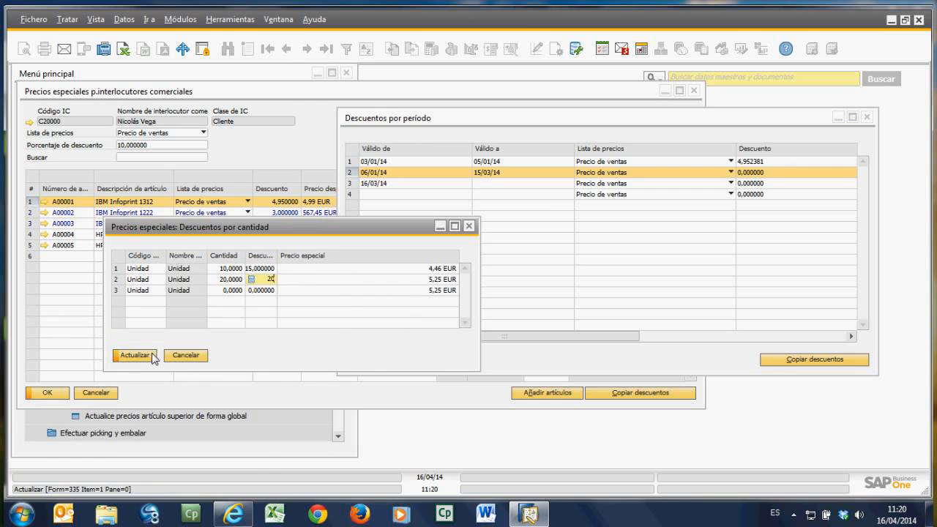
left_click(135, 355)
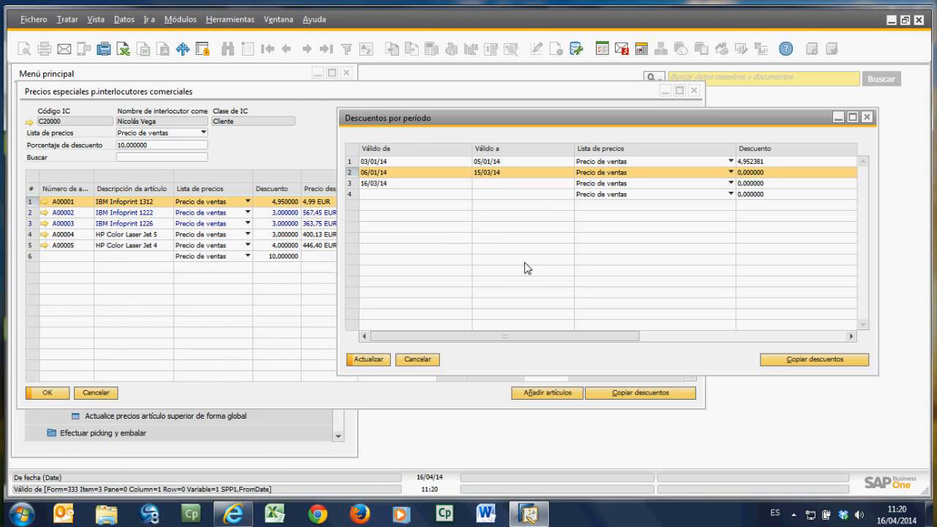
left_click(417, 359)
left_click(103, 393)
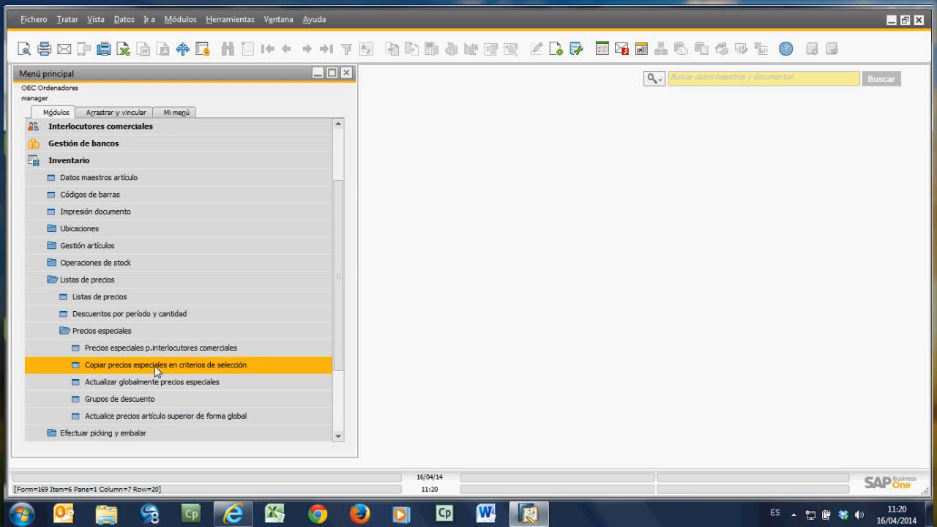
Step: Open Copiar precios especiales en criterios de selección, review its partner and item selection criteria, and cancel it
left_click(133, 369)
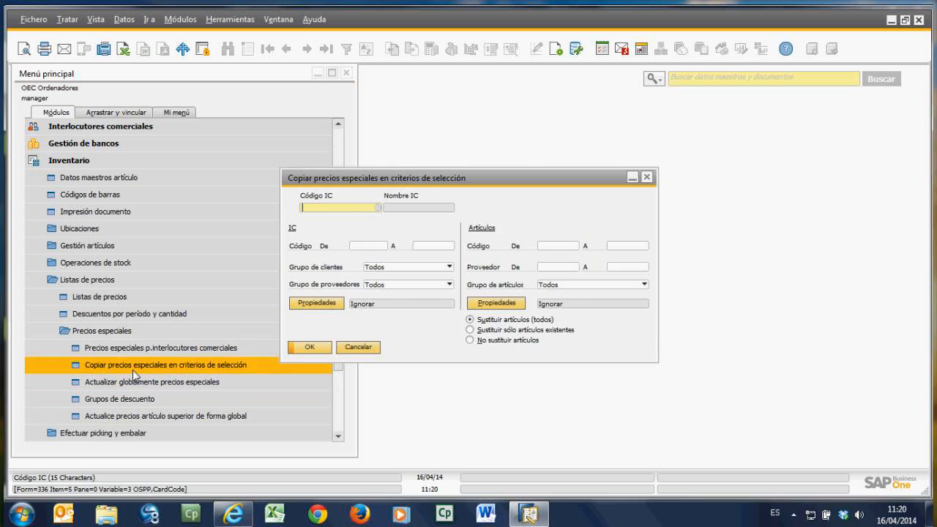
left_click_drag(518, 177, 549, 118)
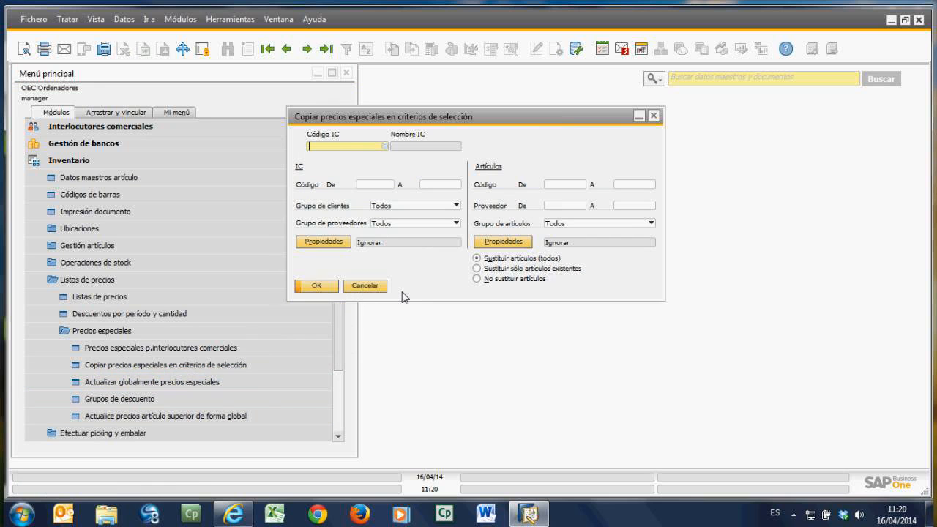
left_click(374, 288)
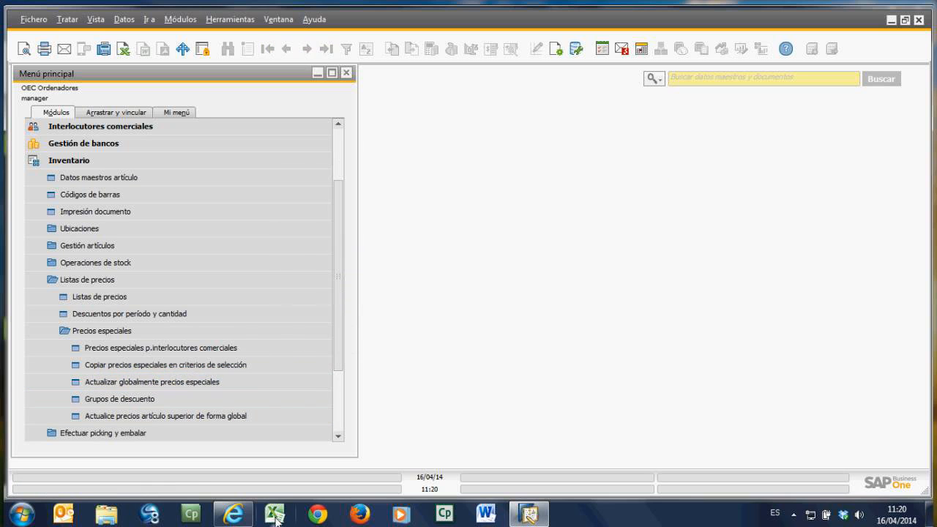
Step: Switch to the AnyMeeting session in Internet Explorer and stop recording the meeting
left_click(244, 515)
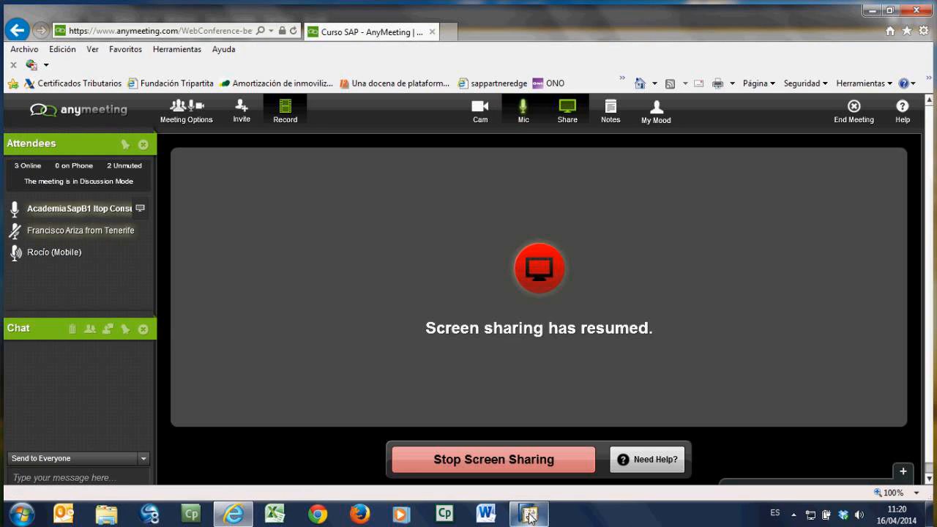
mouse_move(530, 517)
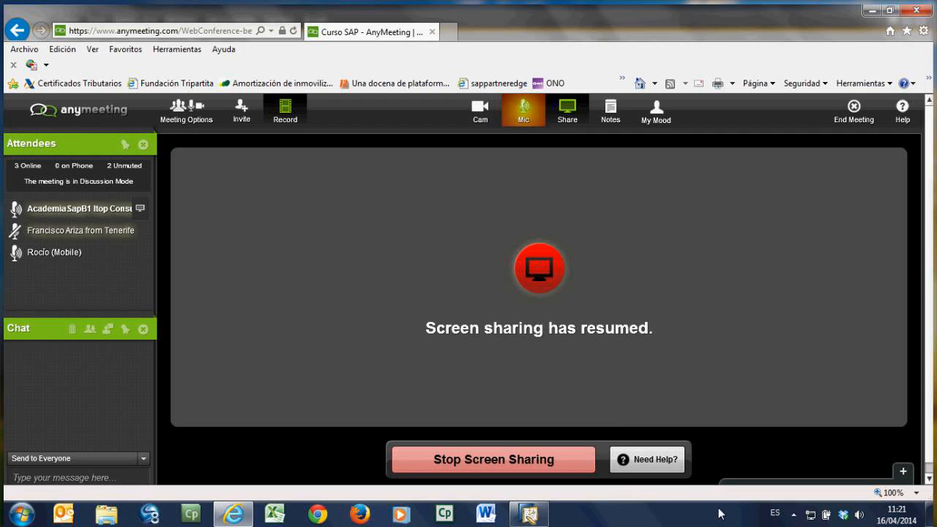
left_click(294, 122)
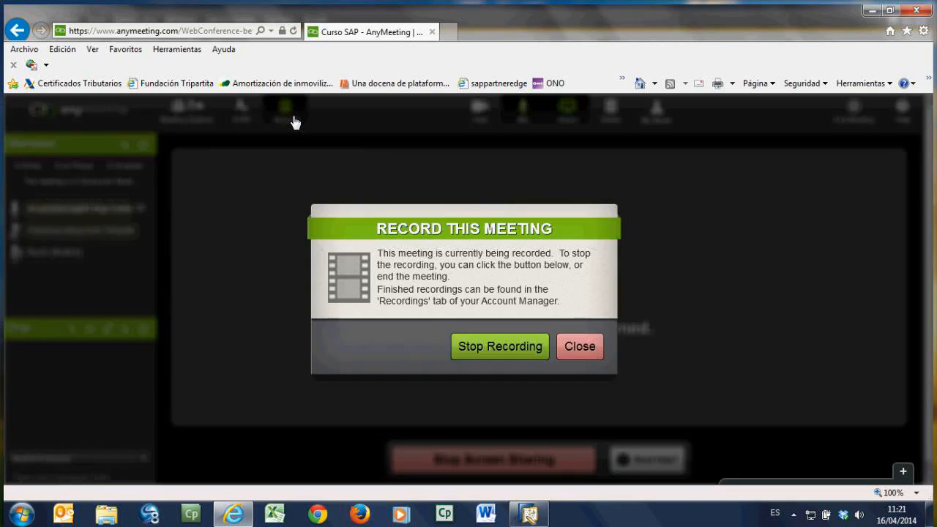
left_click(507, 355)
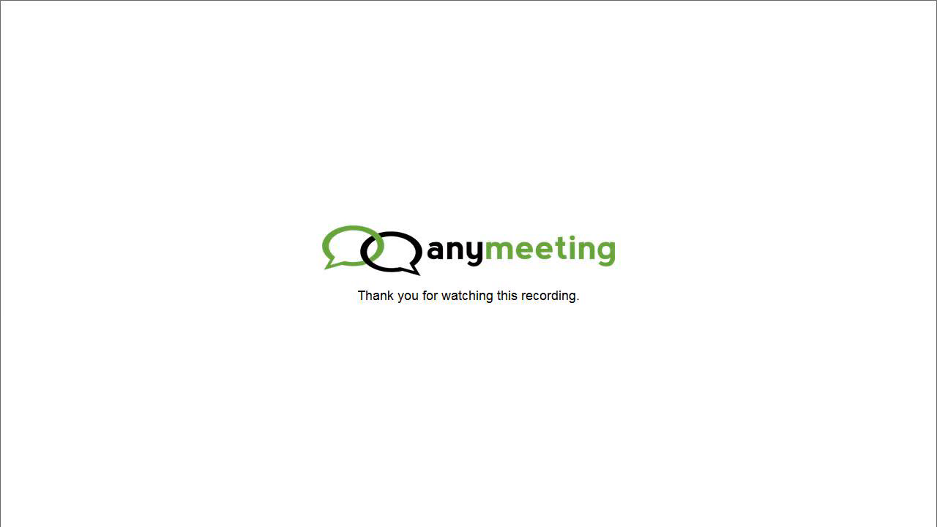